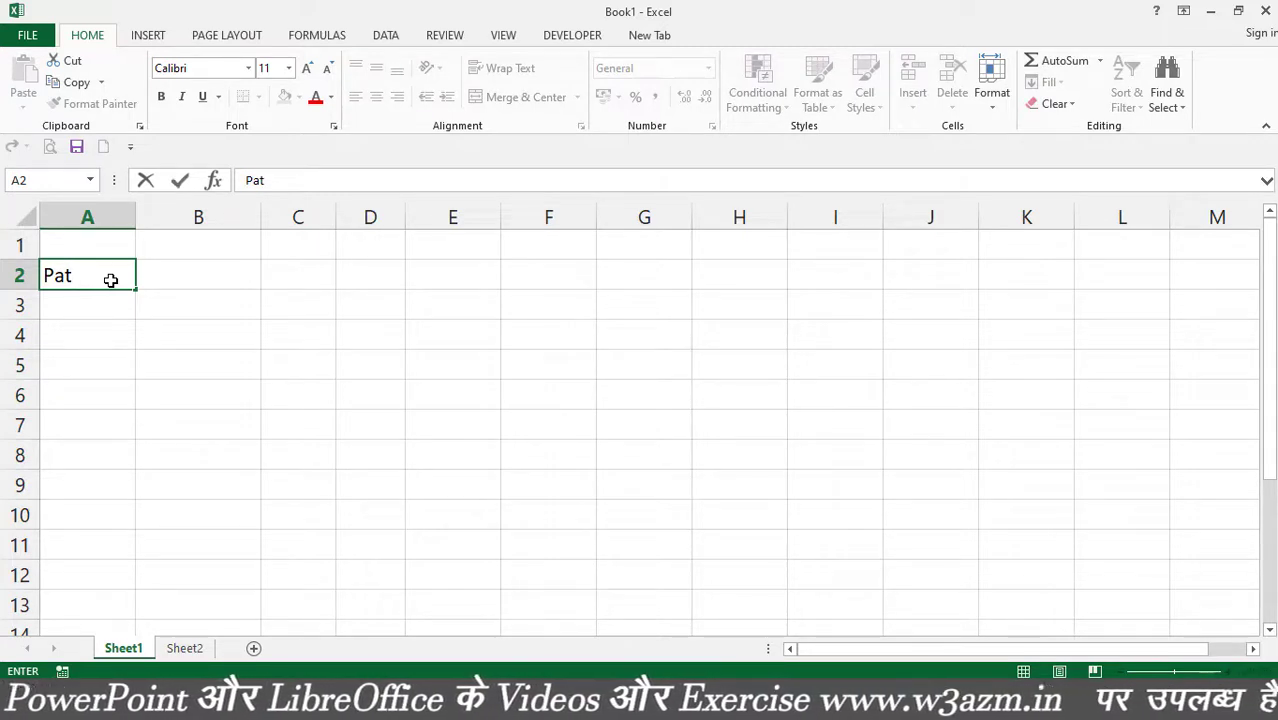
Step: Enter the column headers "Patient ID" in A2 and "Patient Name" in B2
type("i")
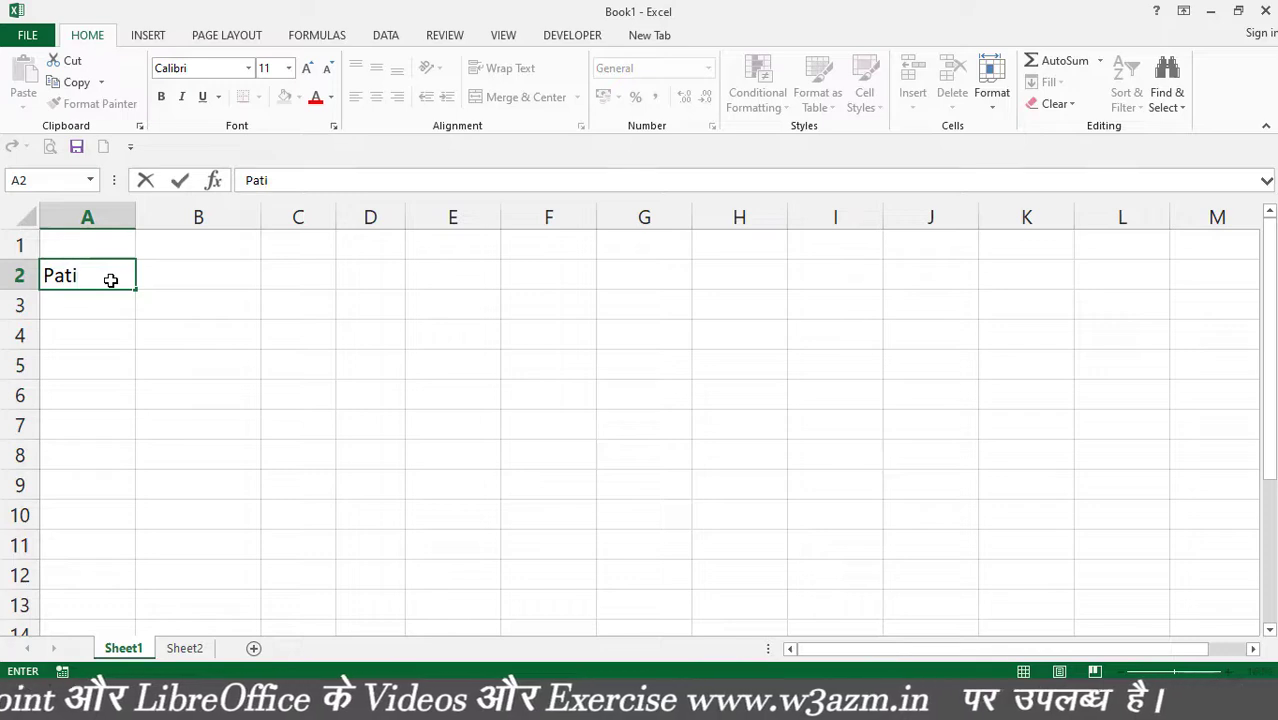
type("ent")
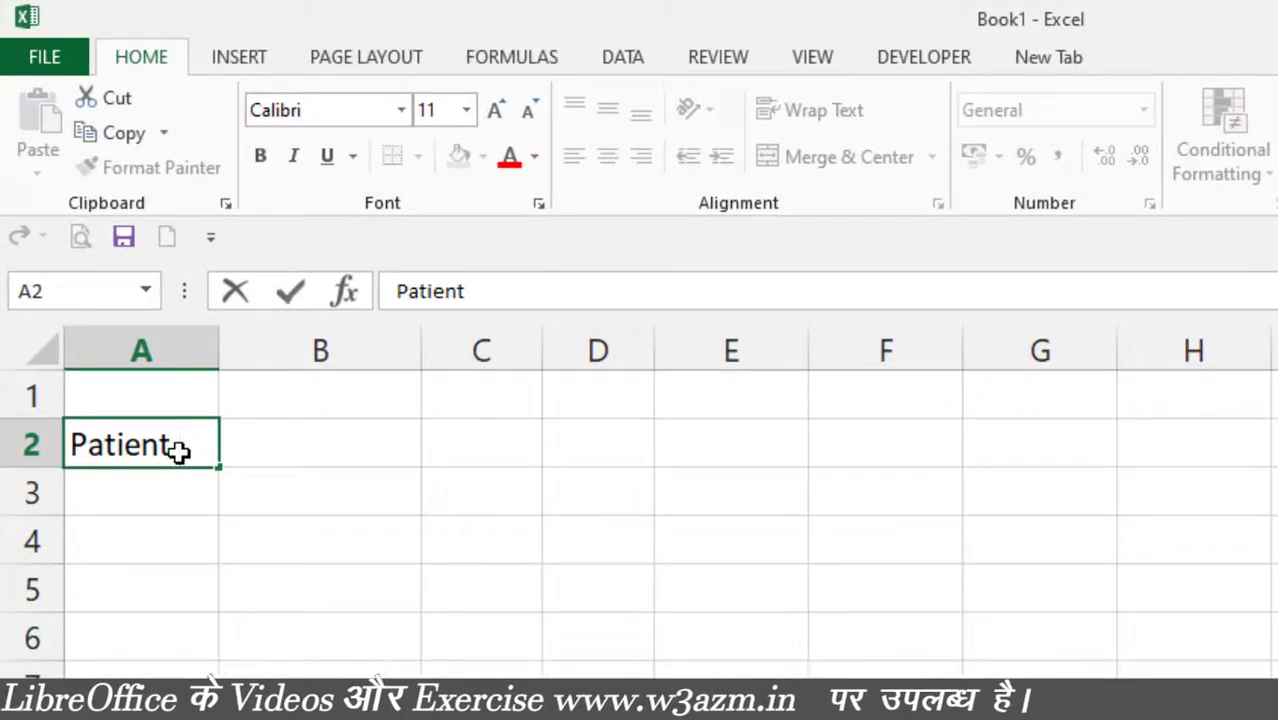
type(" ID")
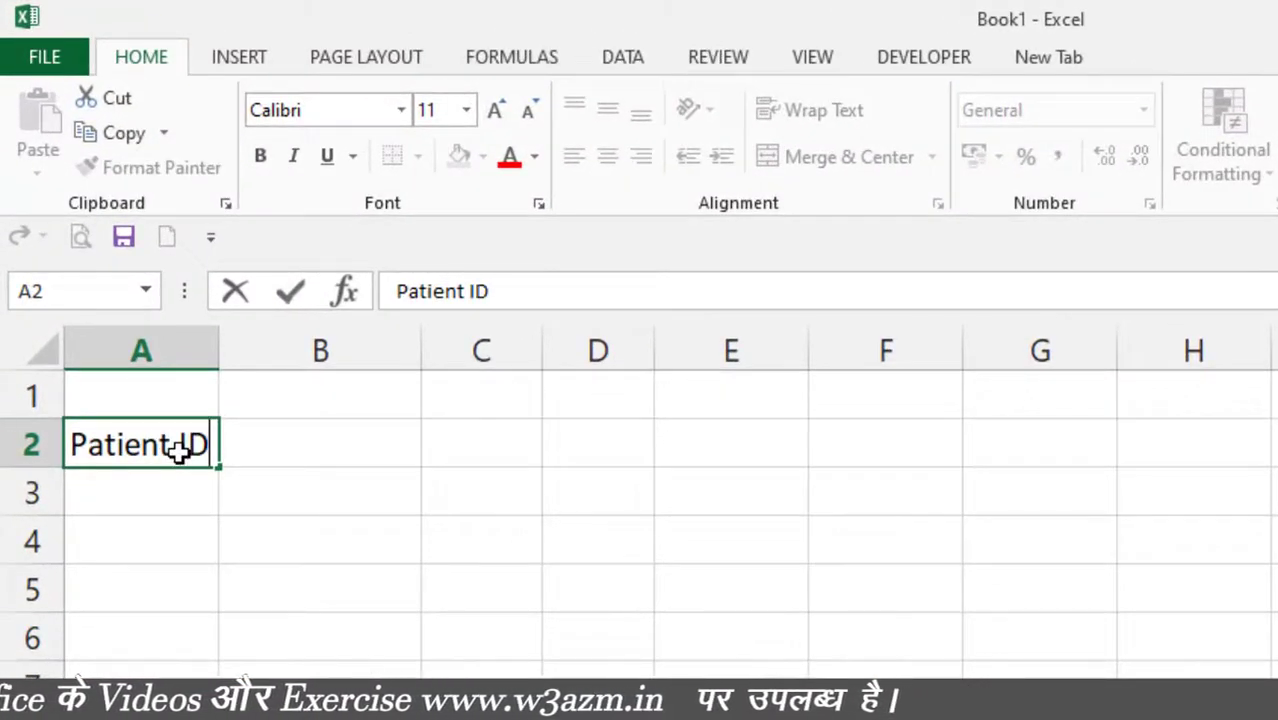
left_click(304, 448)
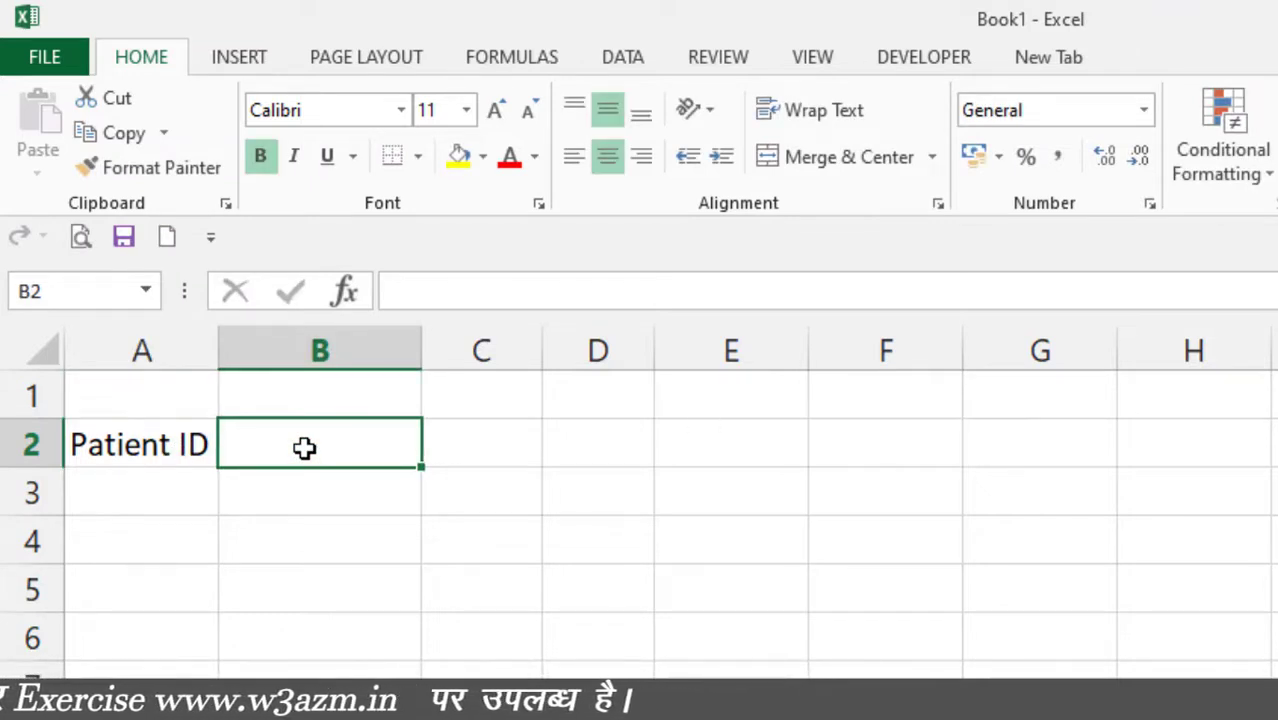
type("Pa")
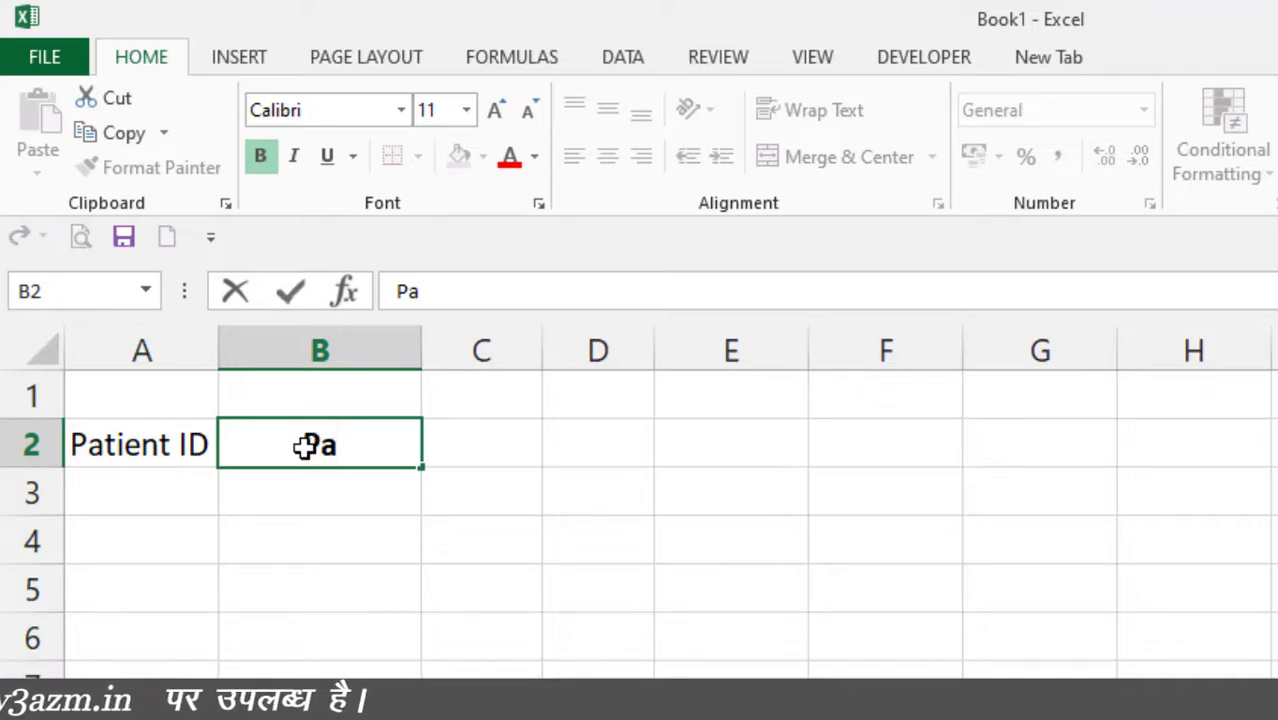
type("tient")
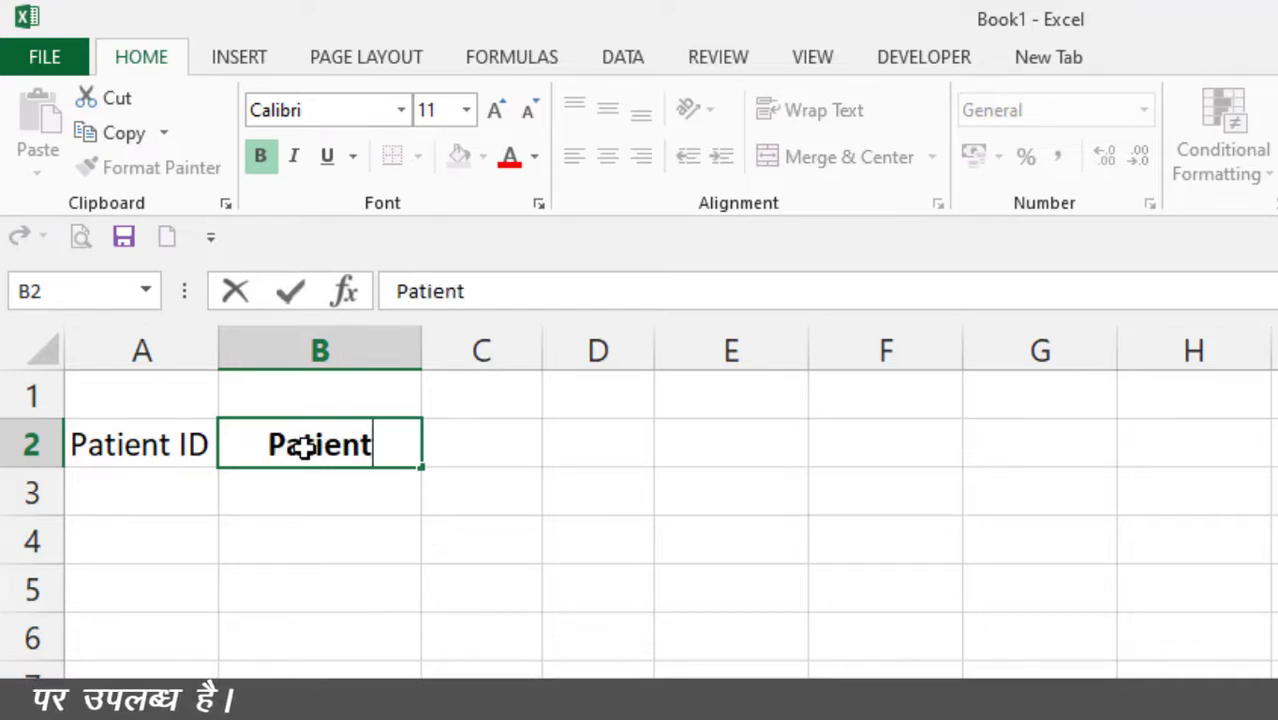
type(" Name")
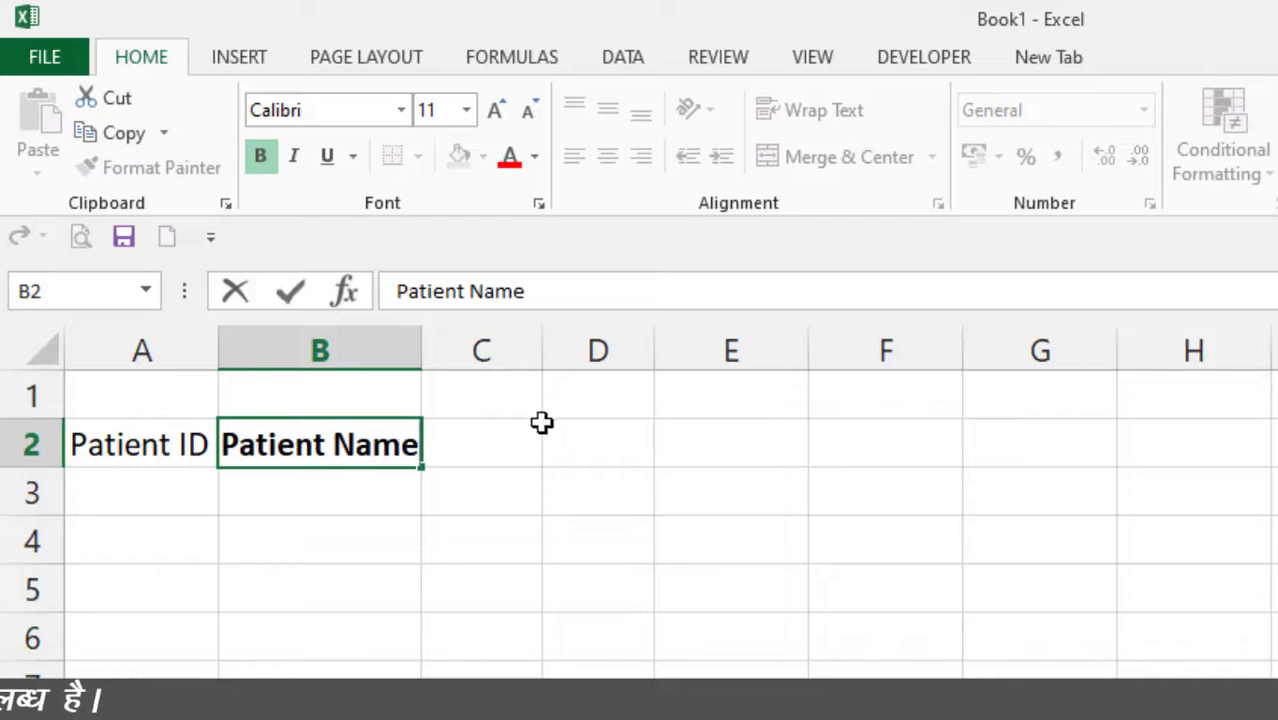
Step: Remove the bold formatting from the "Patient Name" header and enter the header "Age" in C2
left_click(507, 437)
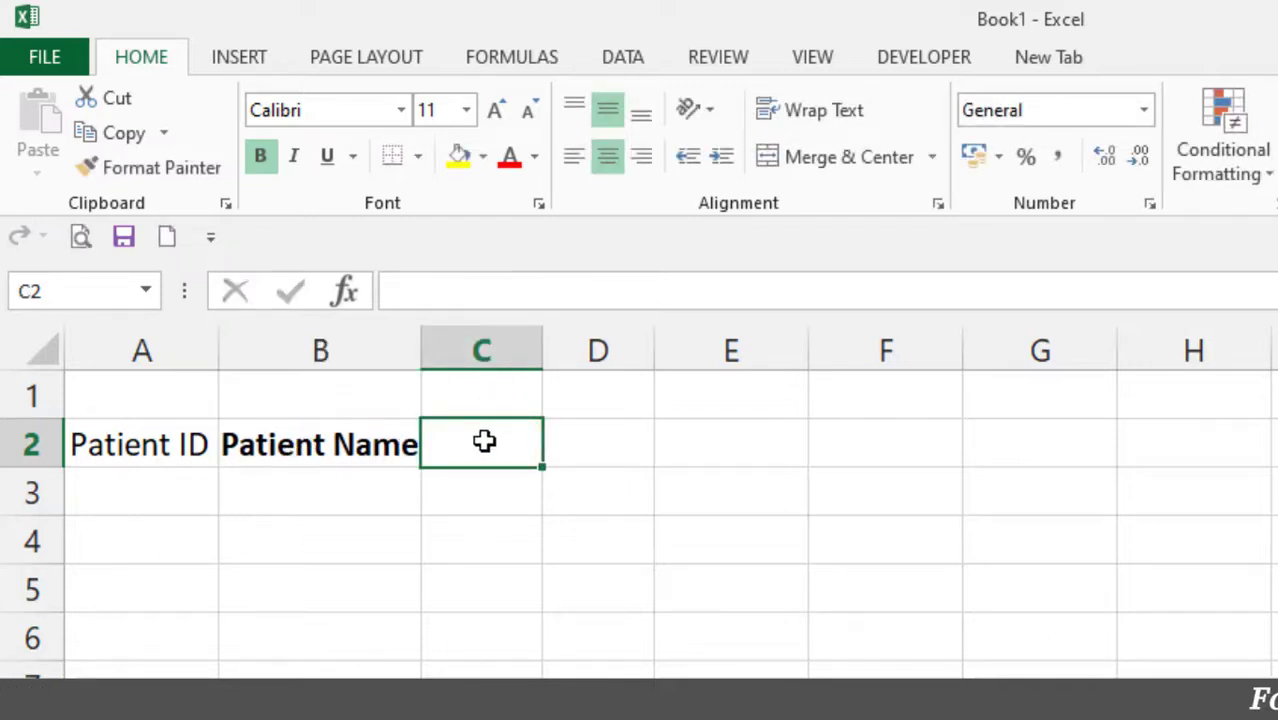
key("ctrl+z")
left_click(484, 441)
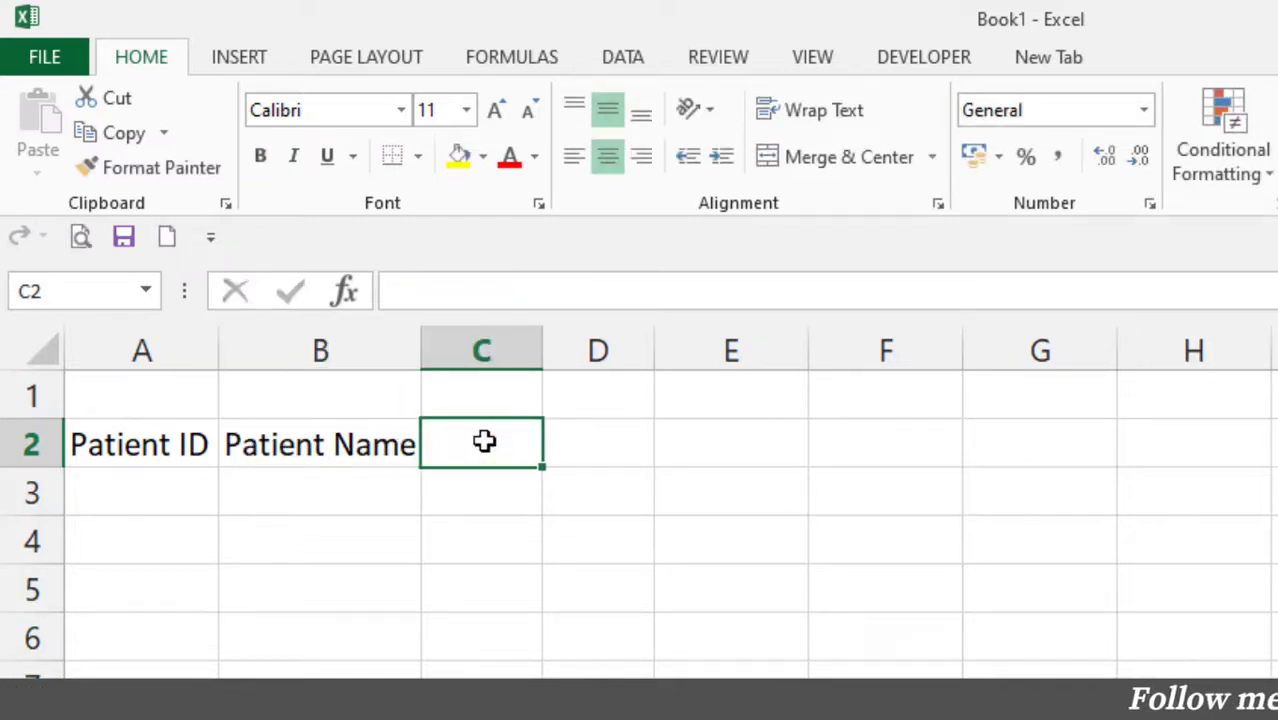
type("Age")
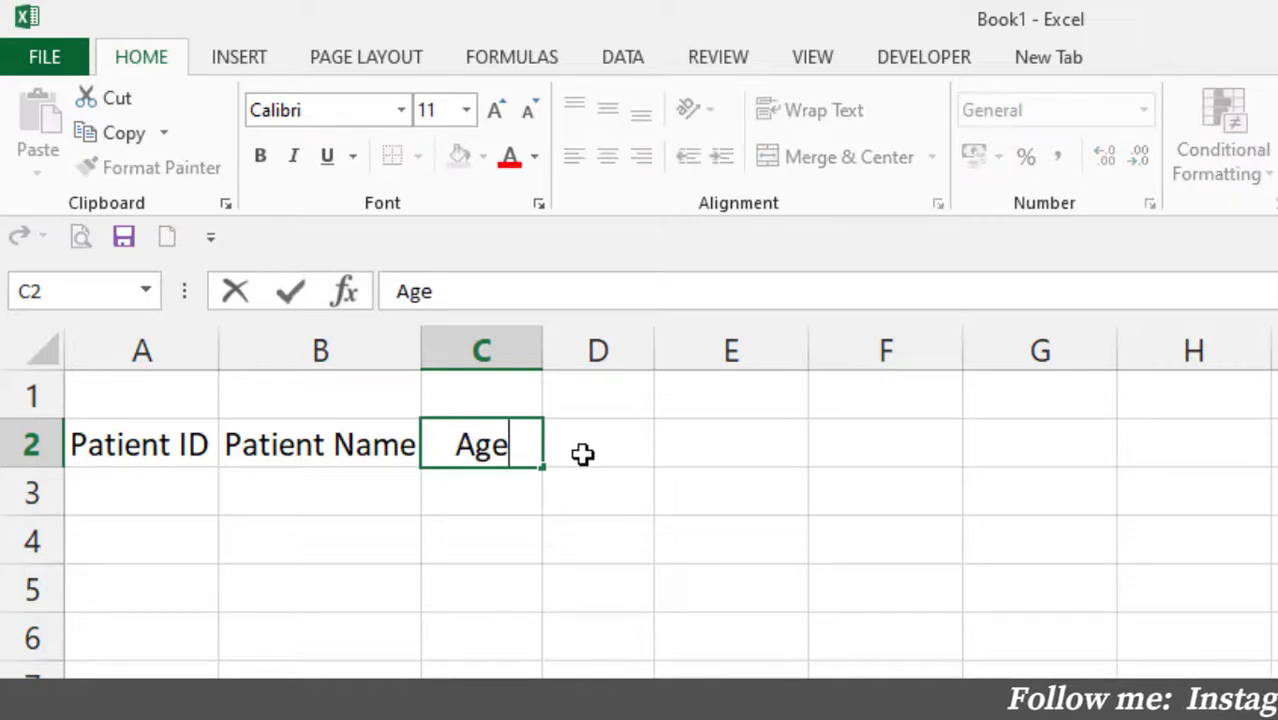
Step: Enter the header "Admit Date" in D2 and widen column D so the text fits
left_click(588, 452)
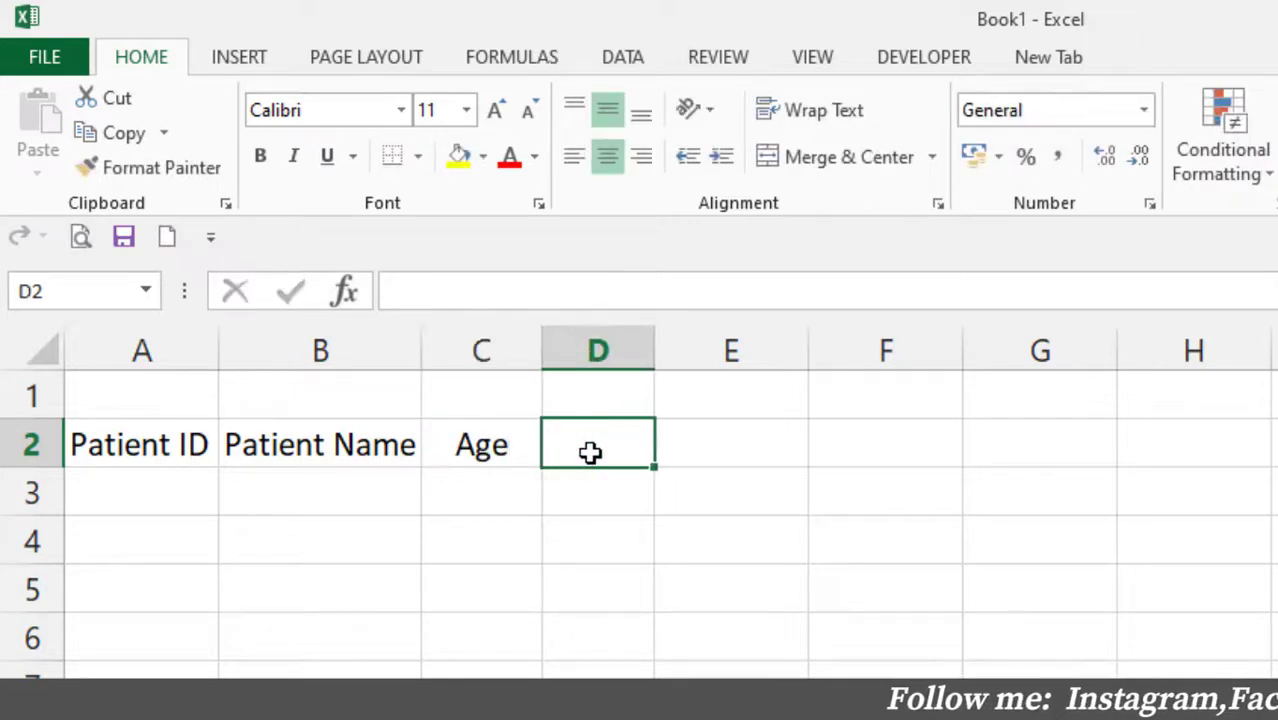
type("Admit")
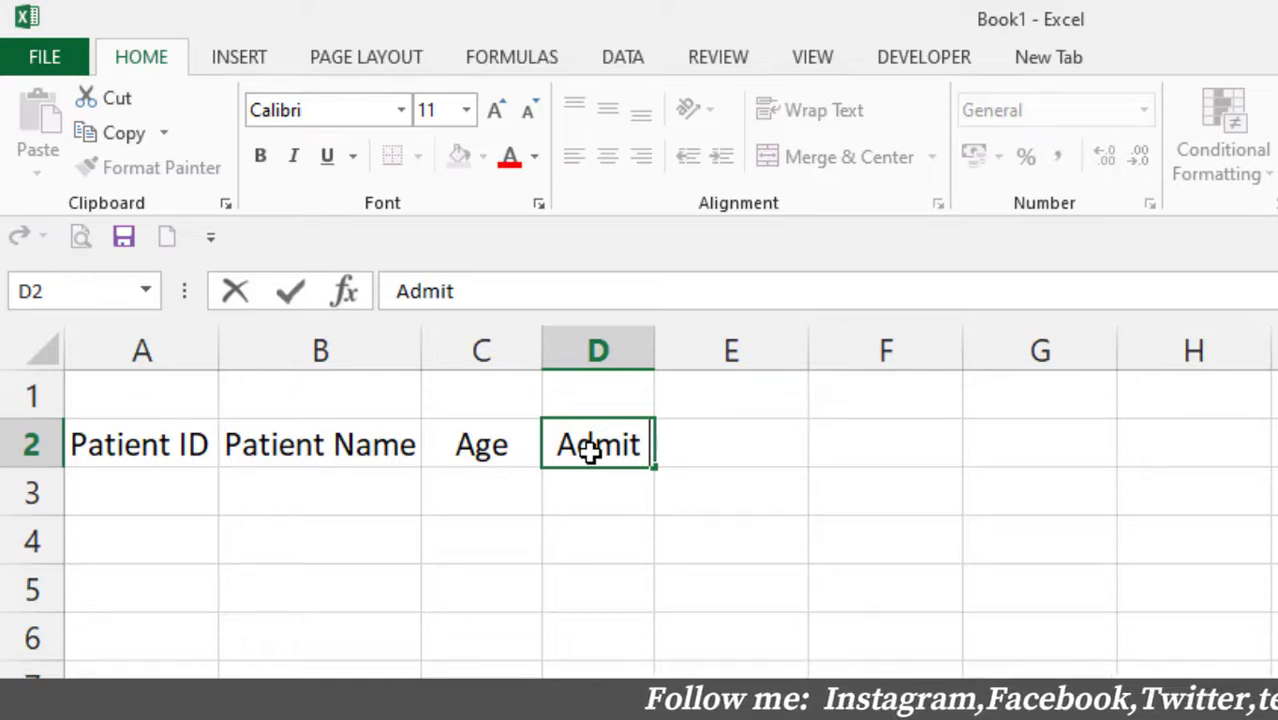
type(" Date")
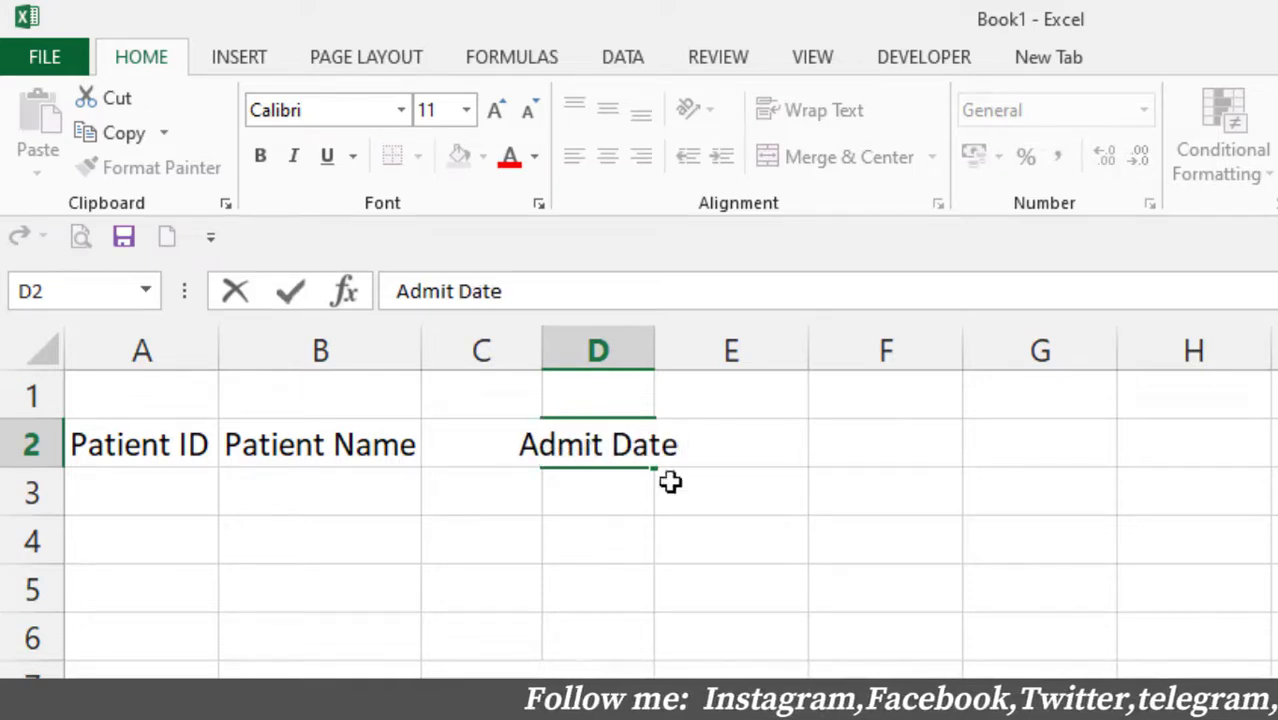
left_click(688, 505)
left_click(707, 437)
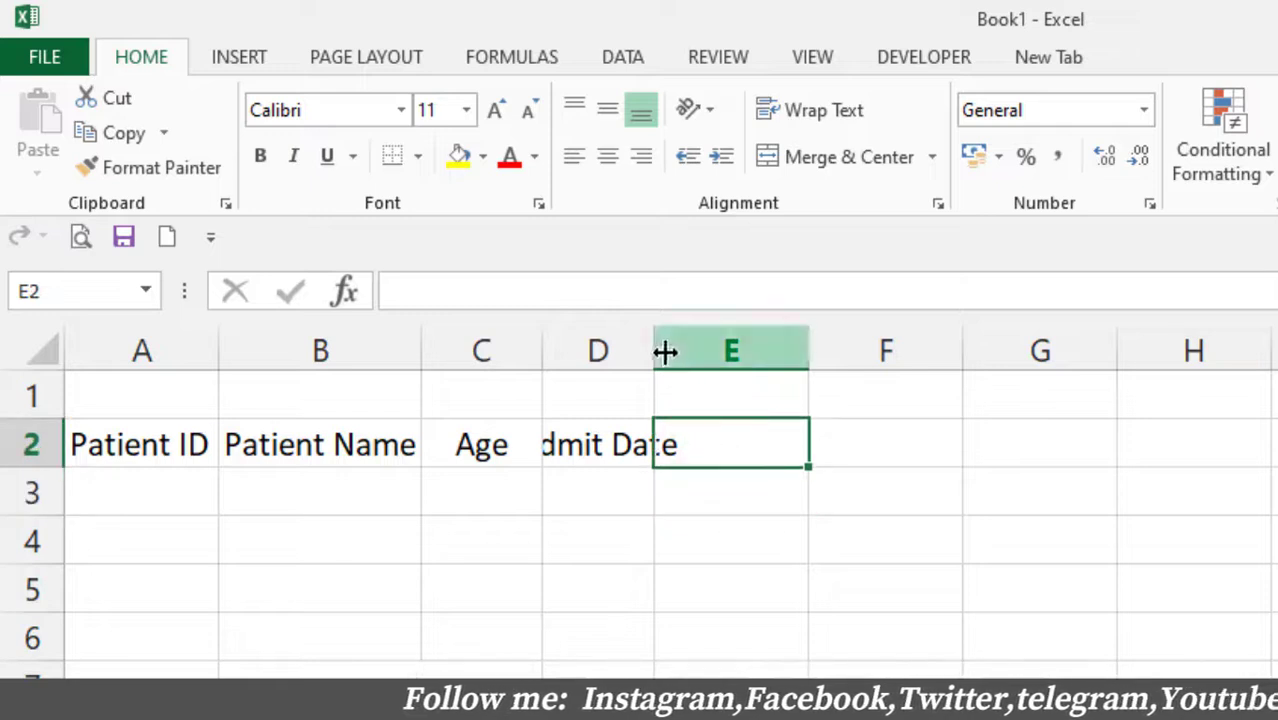
left_click_drag(660, 344, 722, 347)
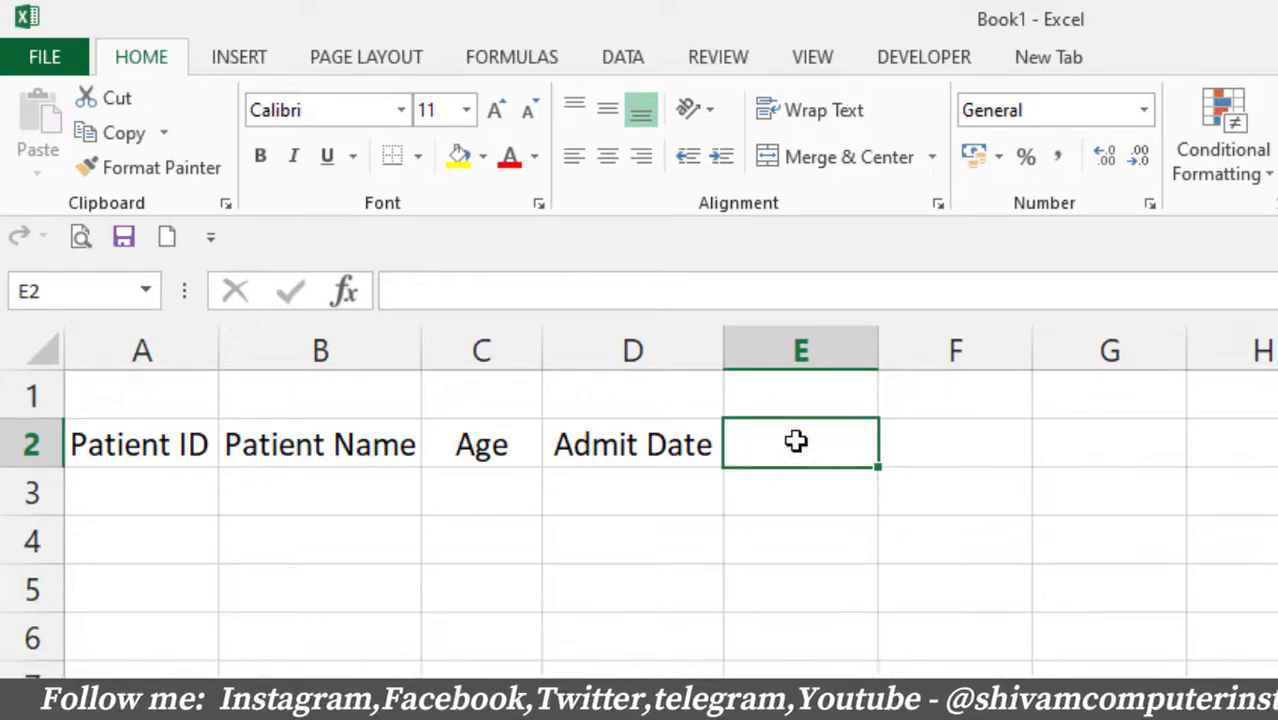
Step: Enter the column headers "Word" in E2 and "Discharge" in F2
type("Word")
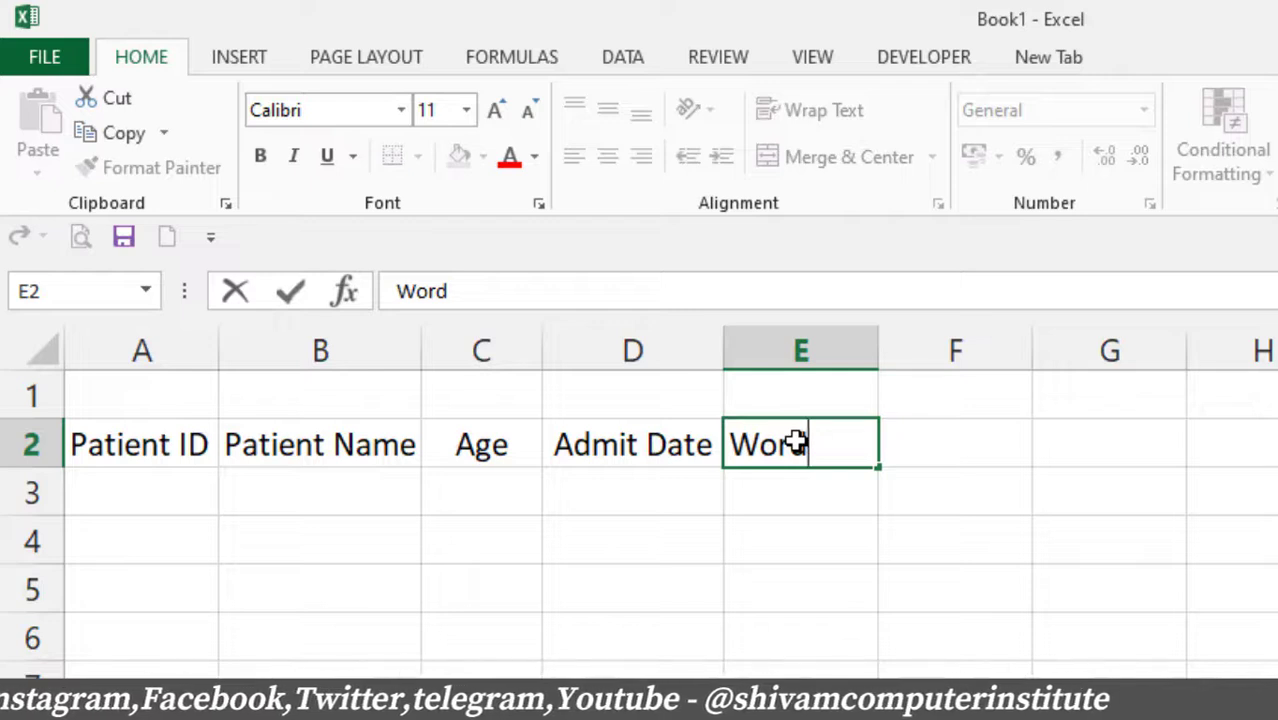
left_click(938, 445)
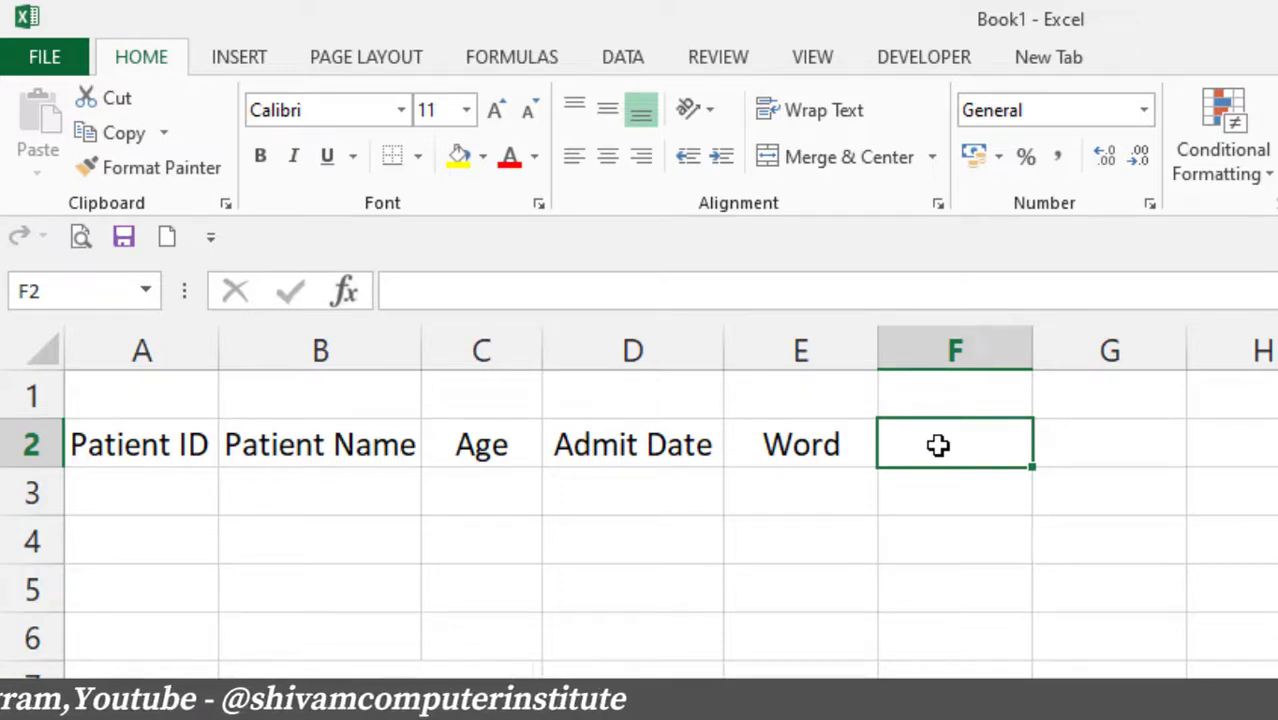
type("D")
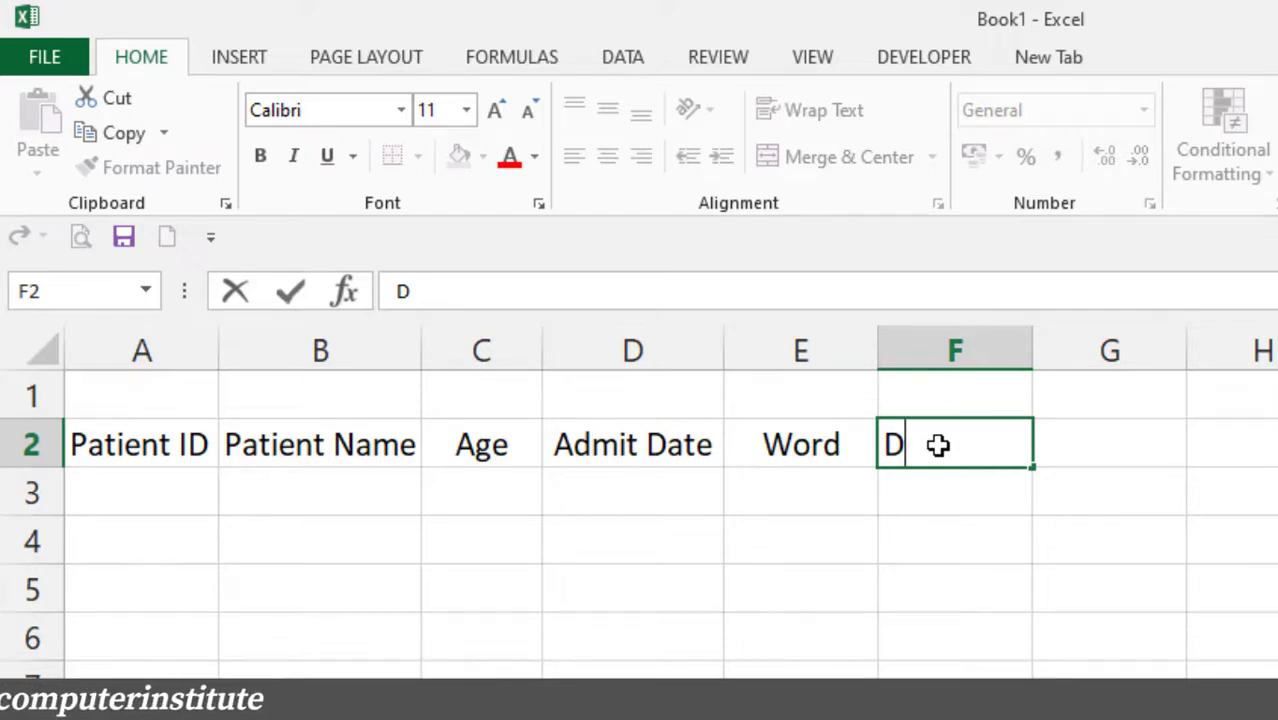
type("Di")
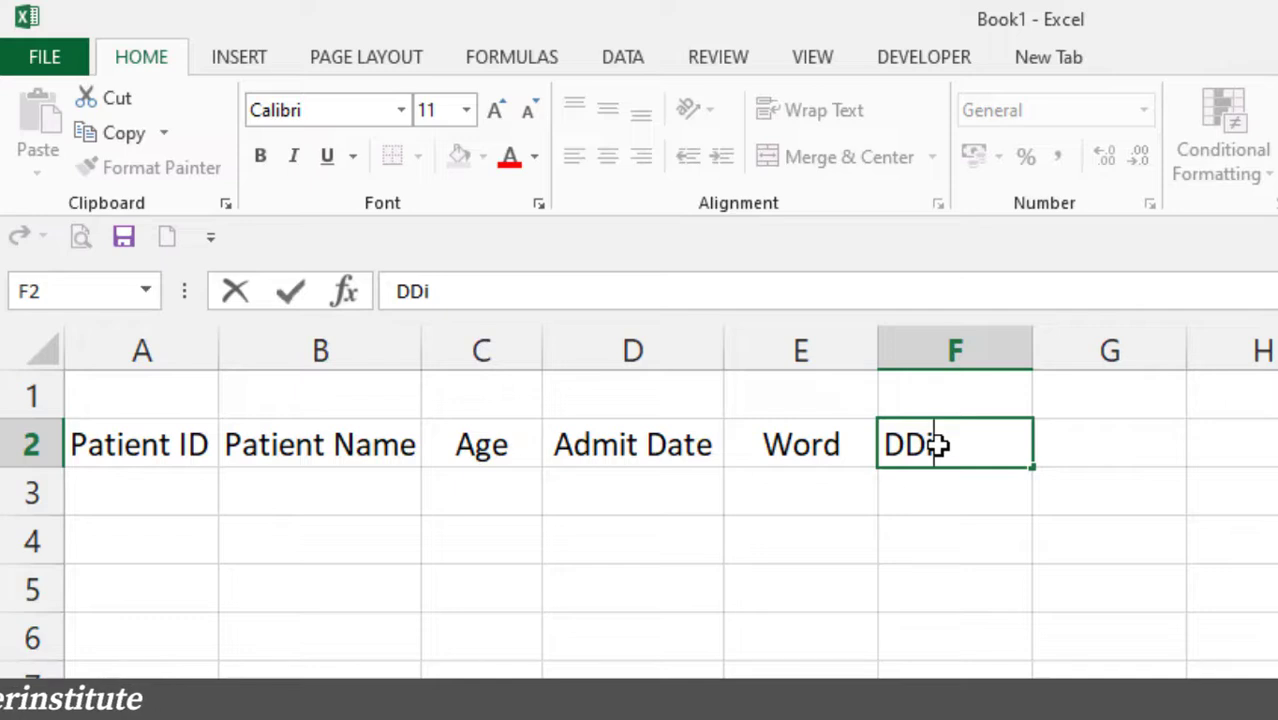
key("BackSpace")
key("BackSpace")
type("ischarge")
Step: Enter the column headers "Total Days" in G2 and "Word Charge" in H2
left_click(1122, 445)
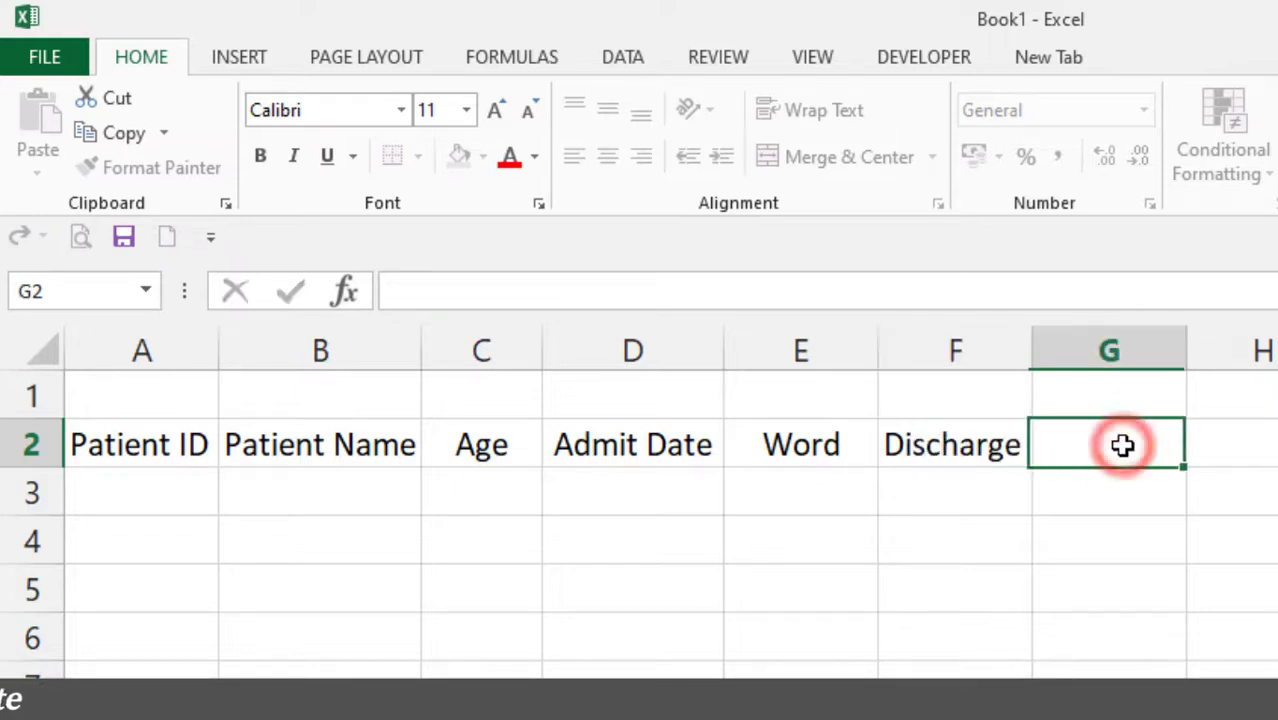
type("Total")
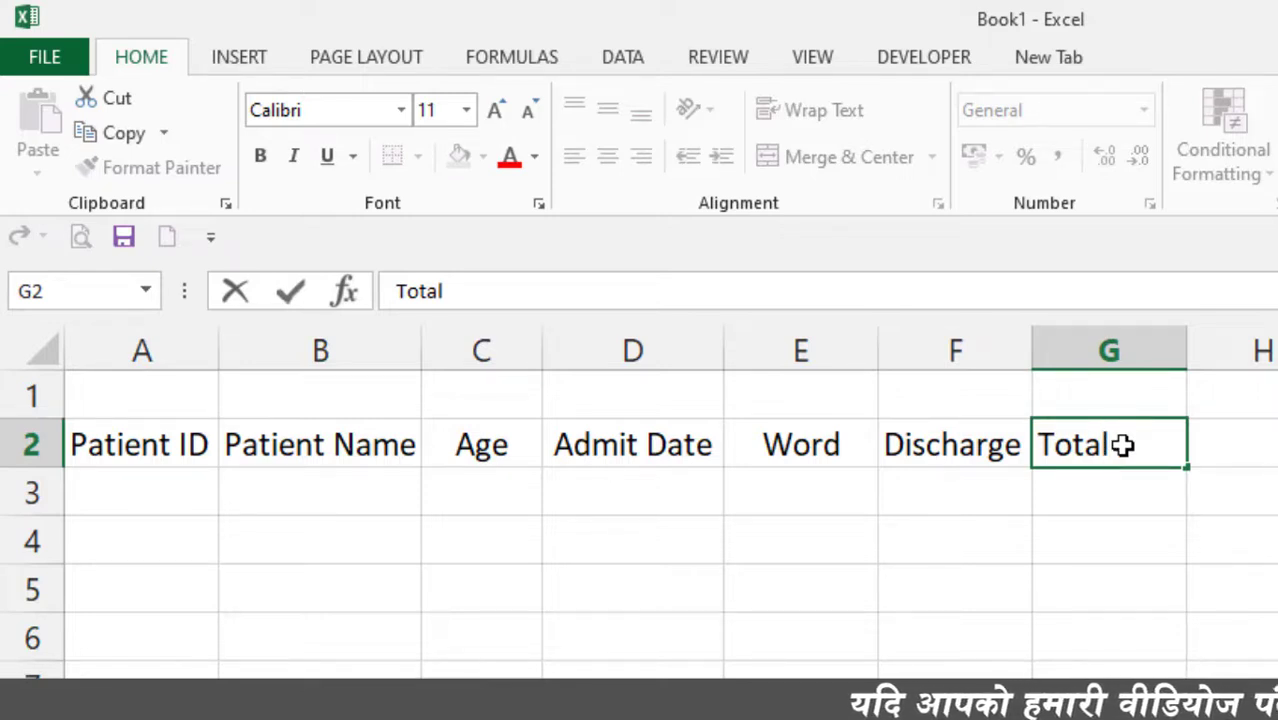
type(" Days")
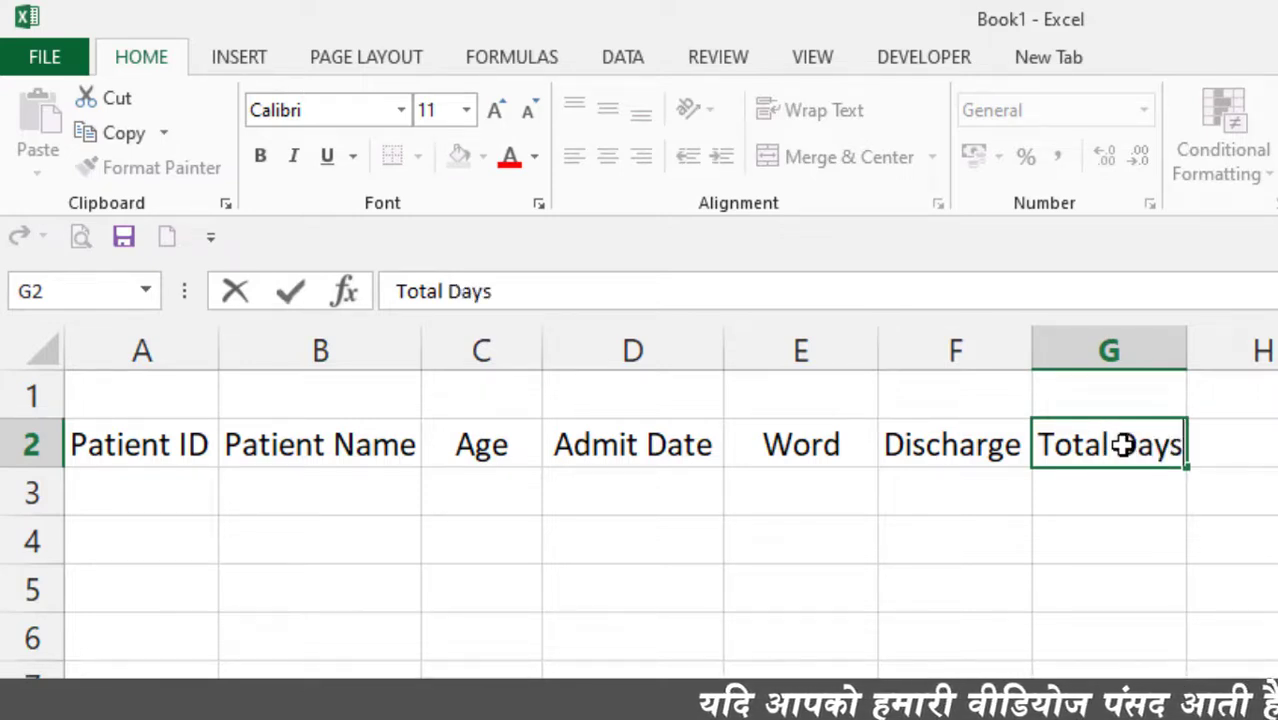
left_click(1162, 500)
left_click(1250, 447)
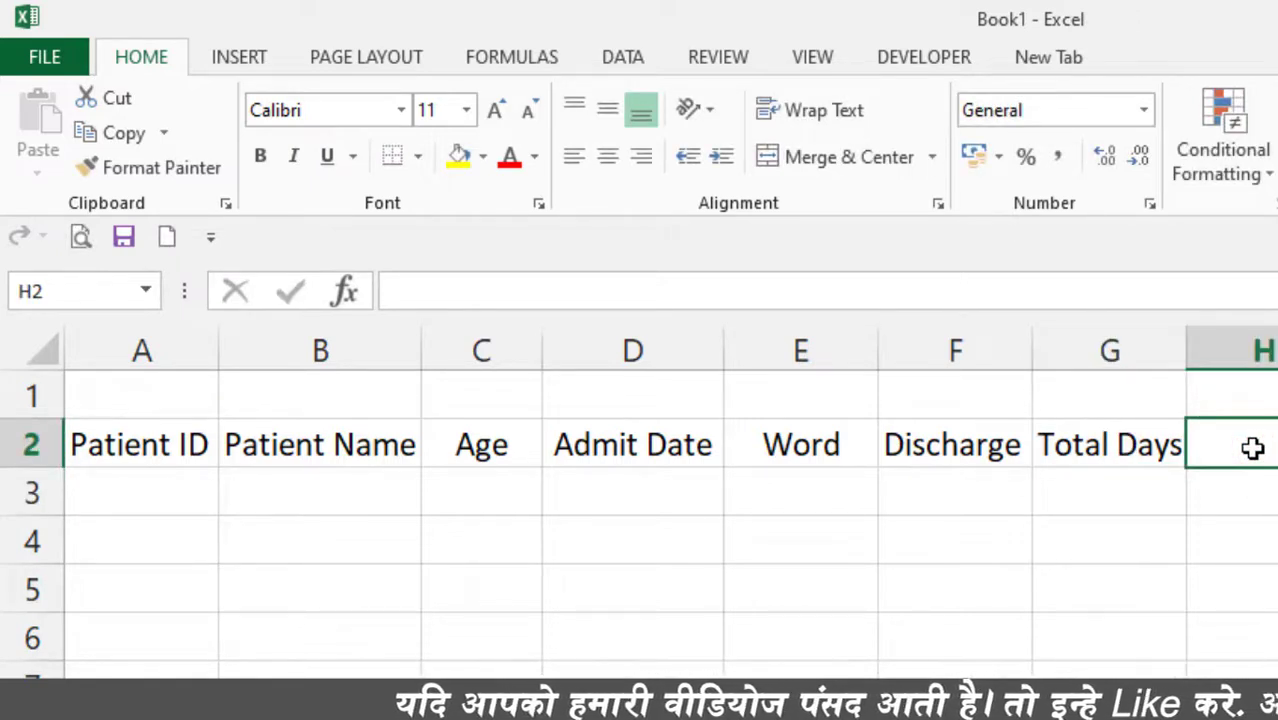
type("Word C")
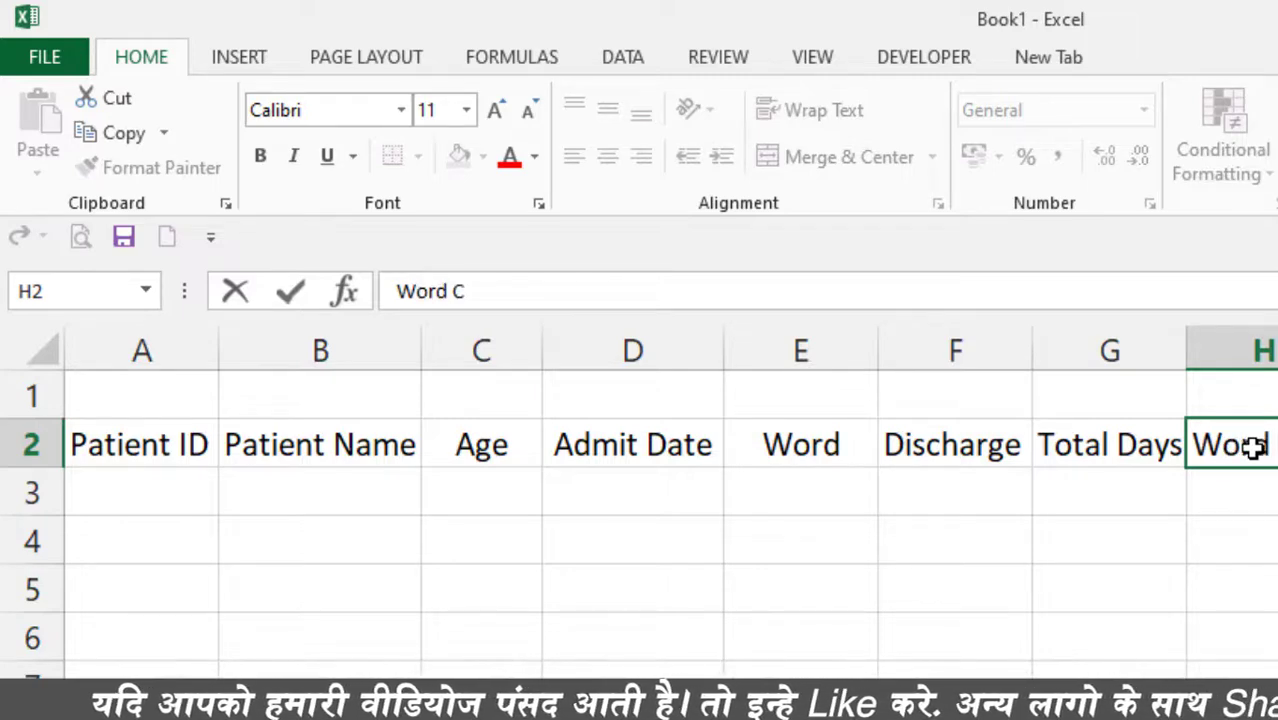
type("h")
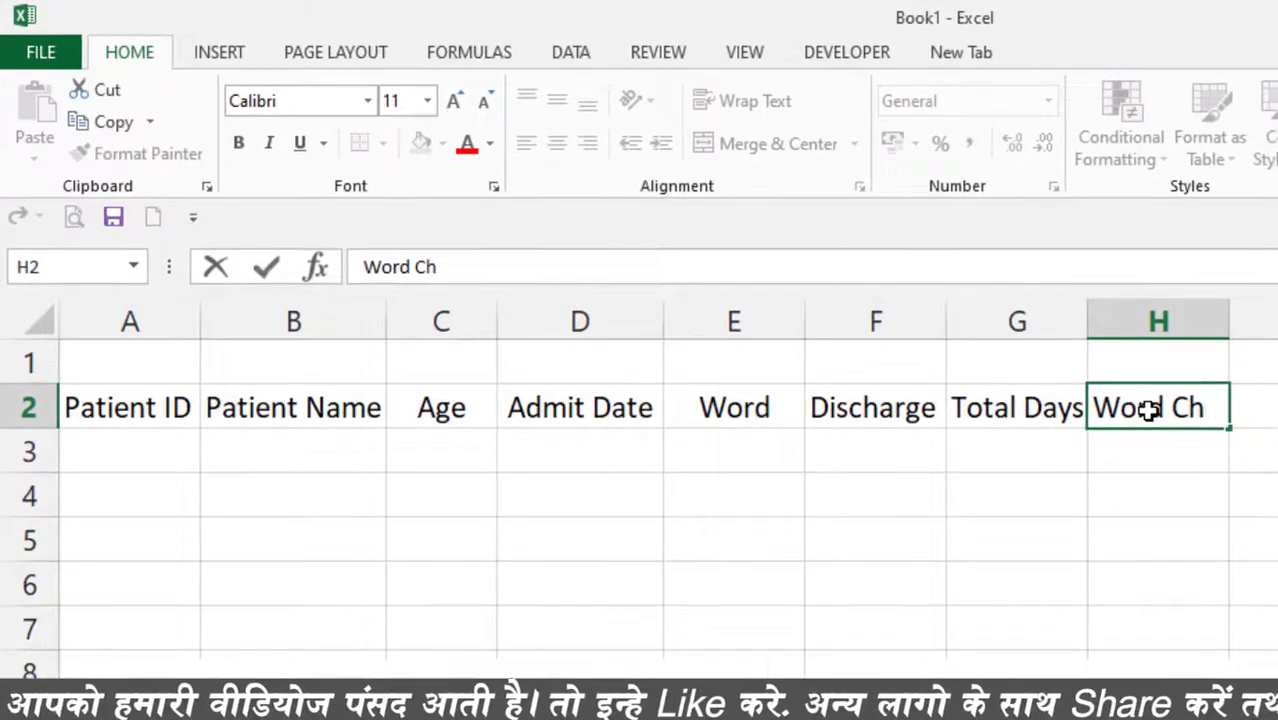
type("arge")
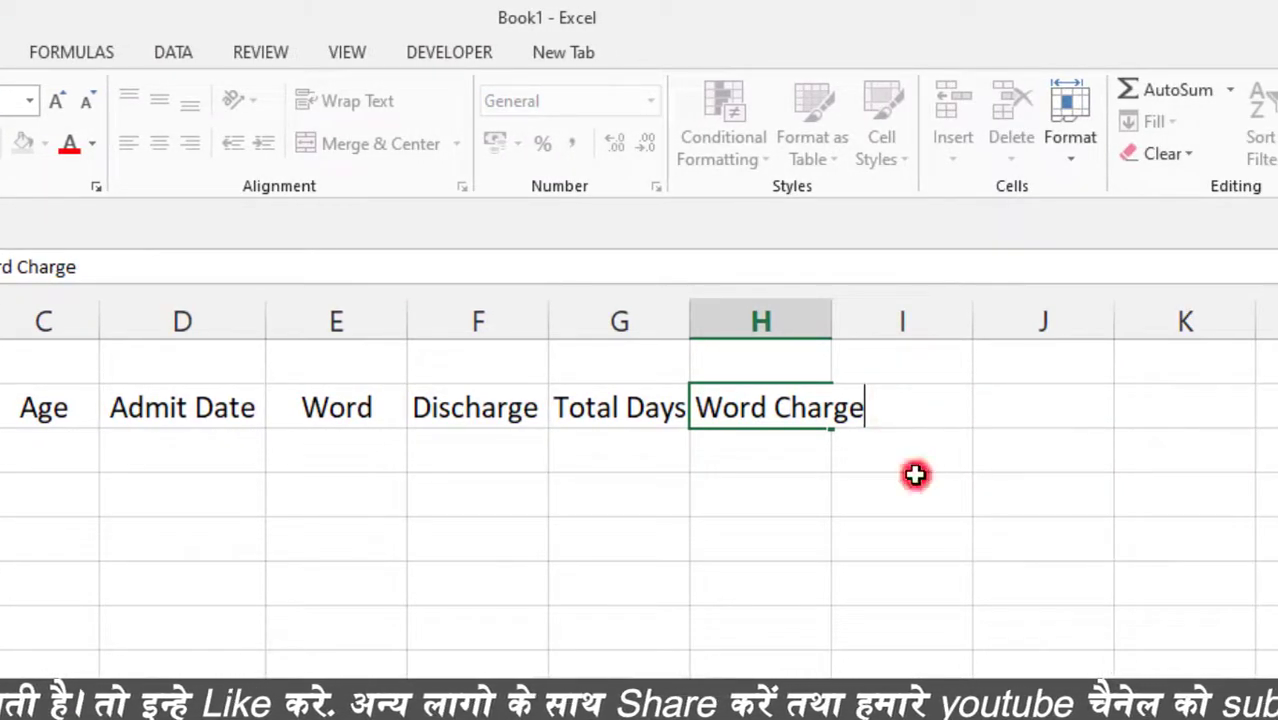
Step: Enter the column headers "Docter Fees" in I2 and "Total Amount" in J2
left_click(904, 401)
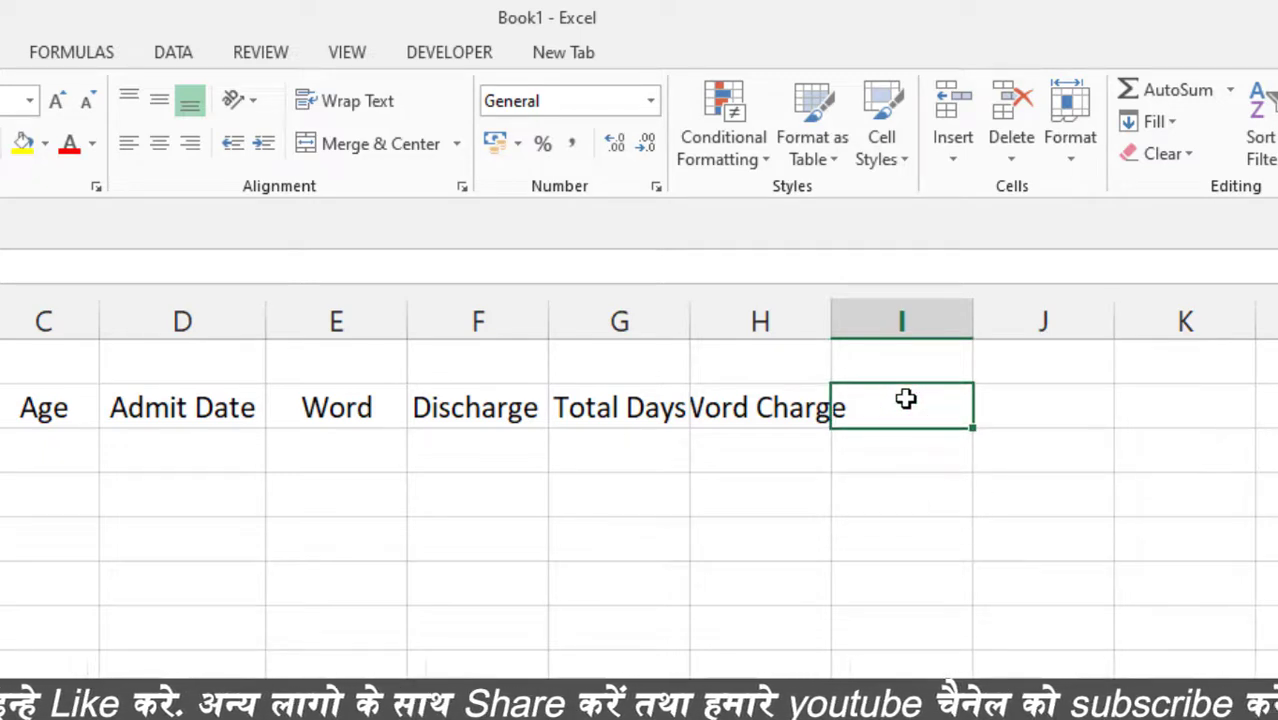
type("D")
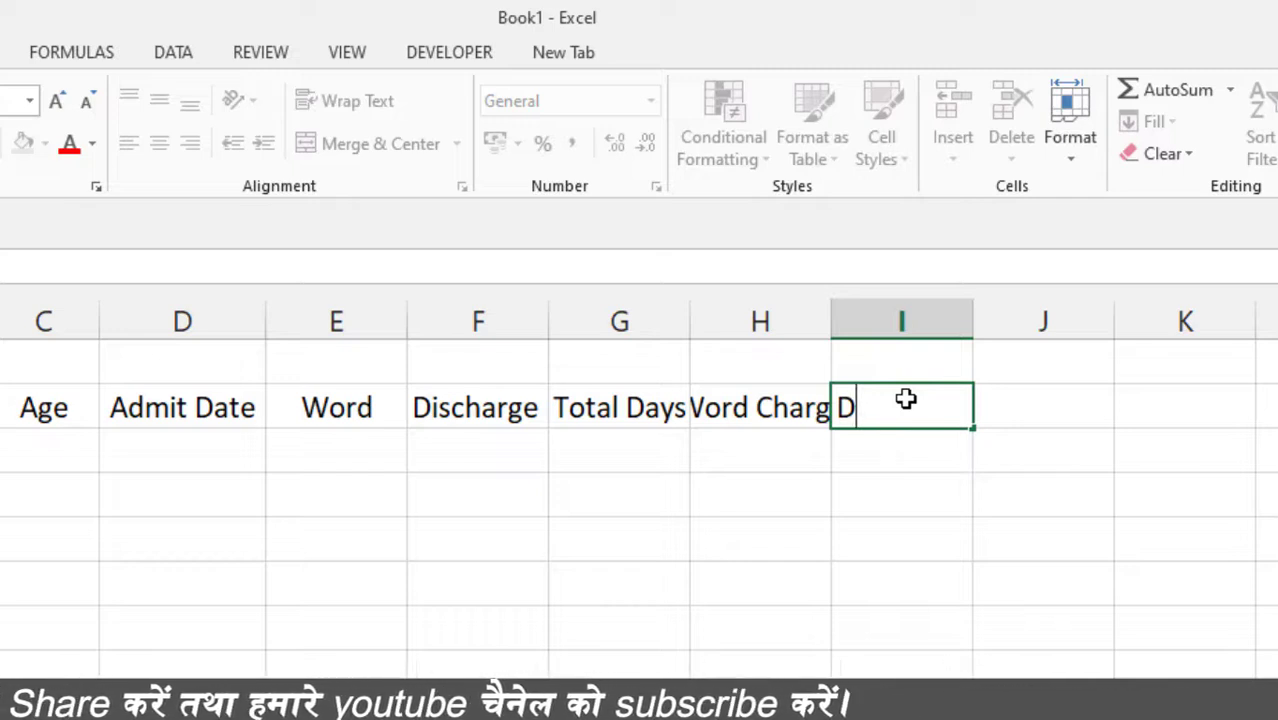
type("octer Fe")
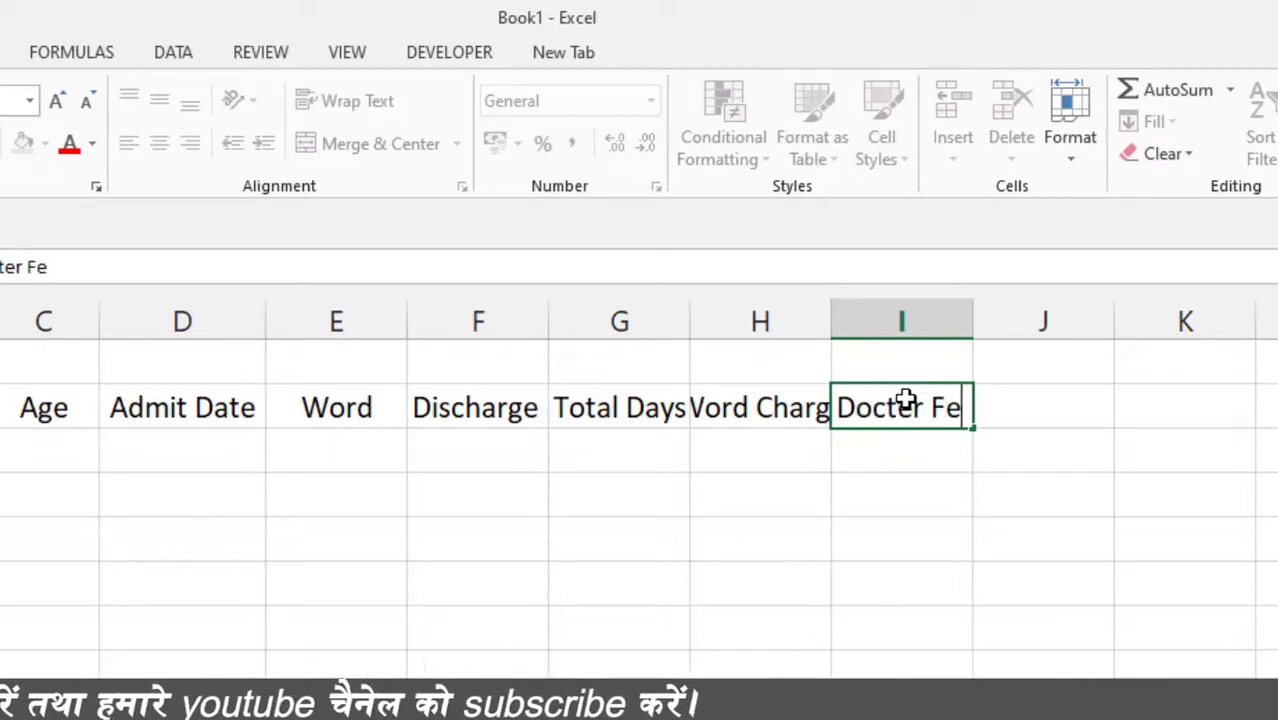
type("es")
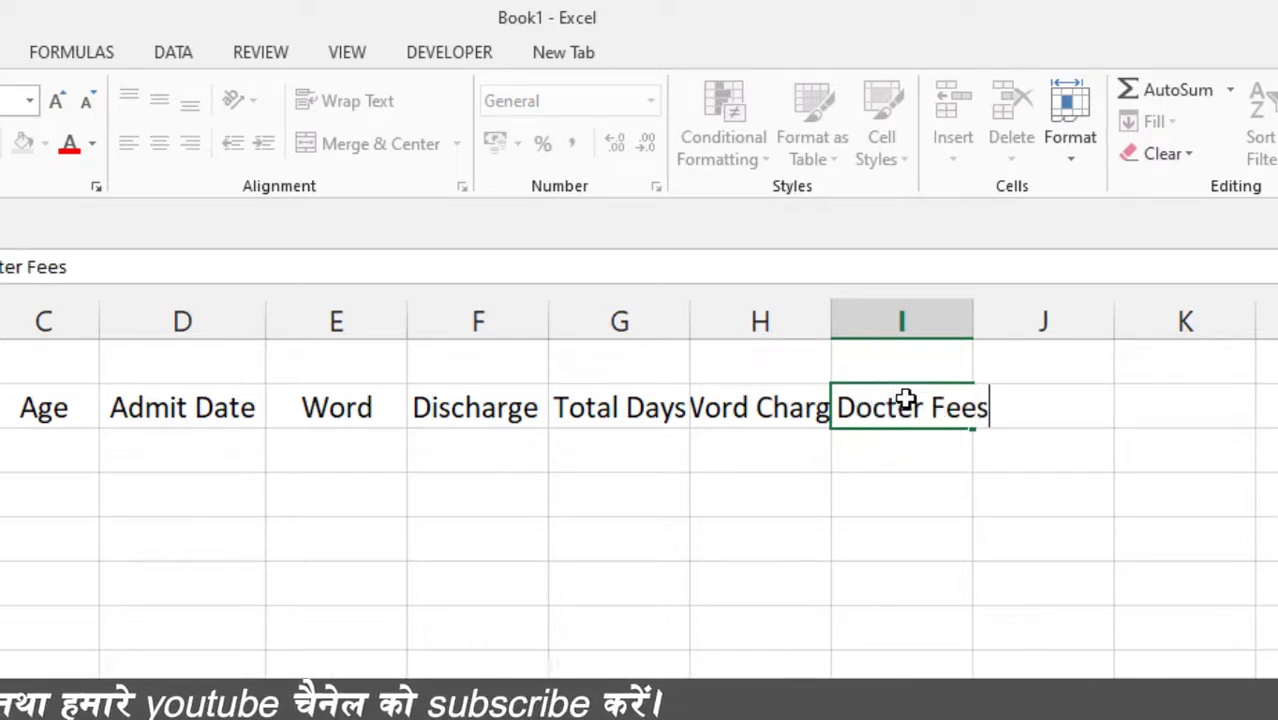
left_click(1061, 421)
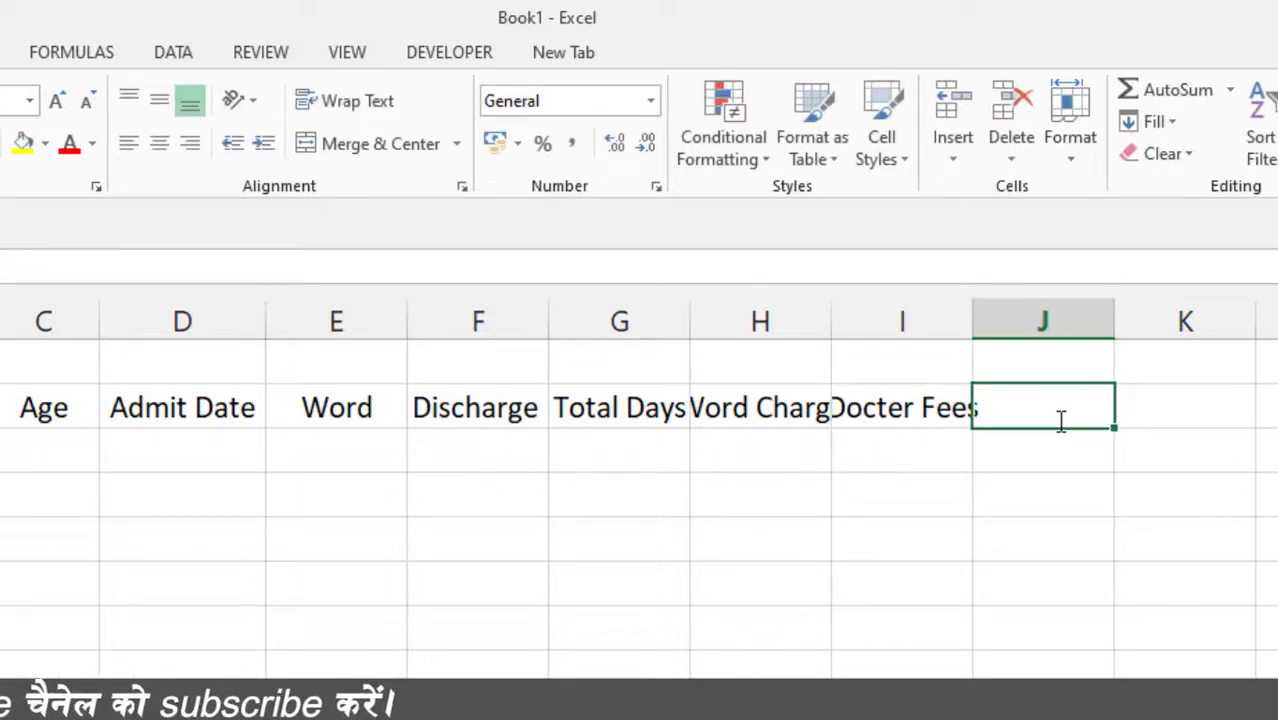
type("Tota")
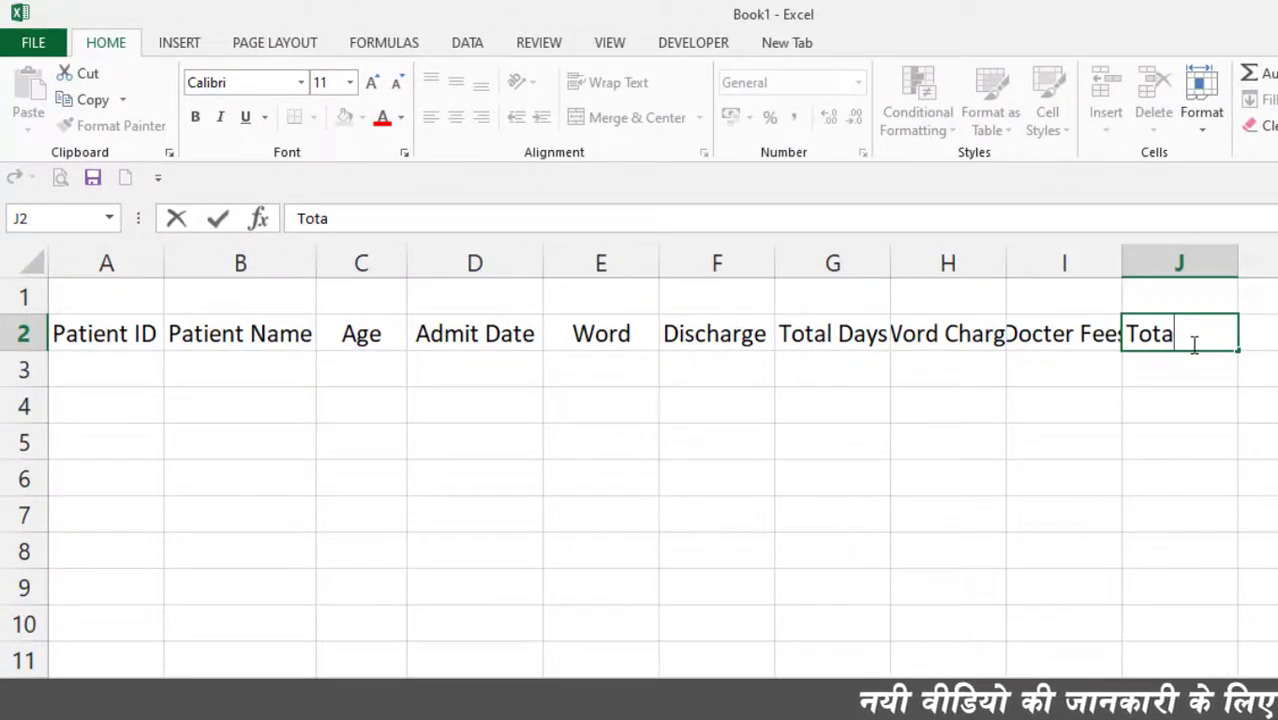
type("l ")
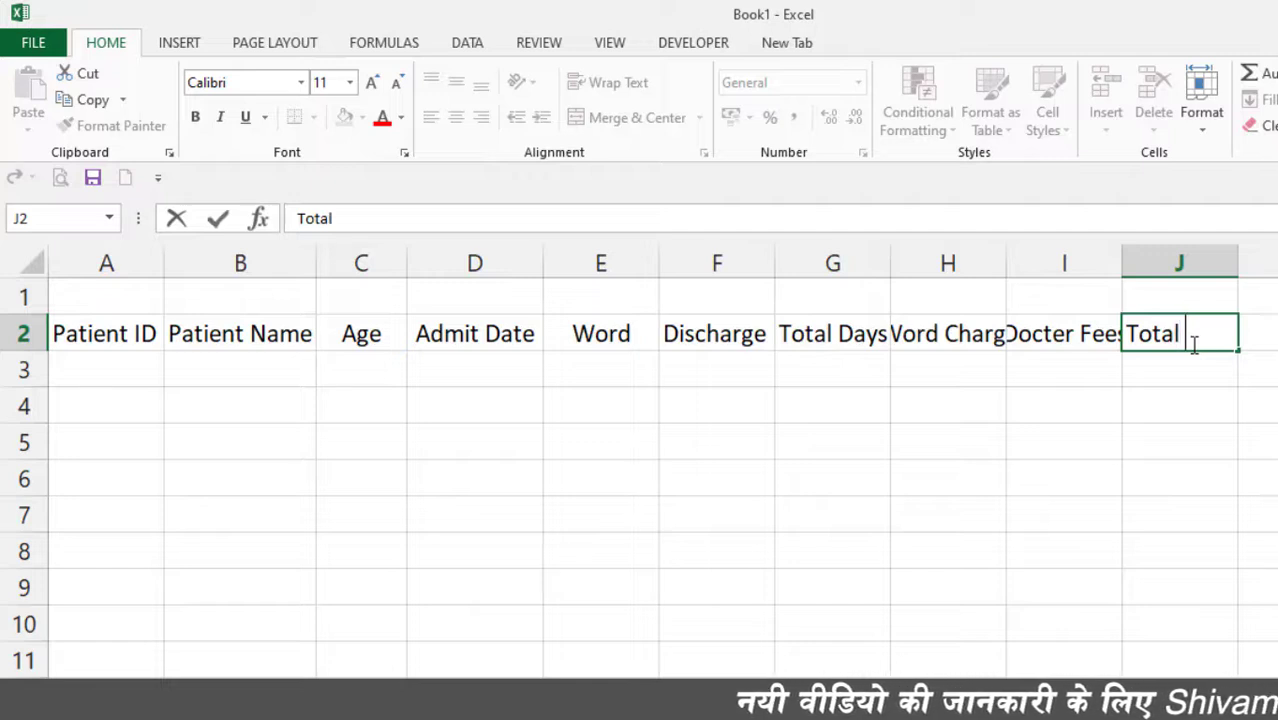
type("Amount")
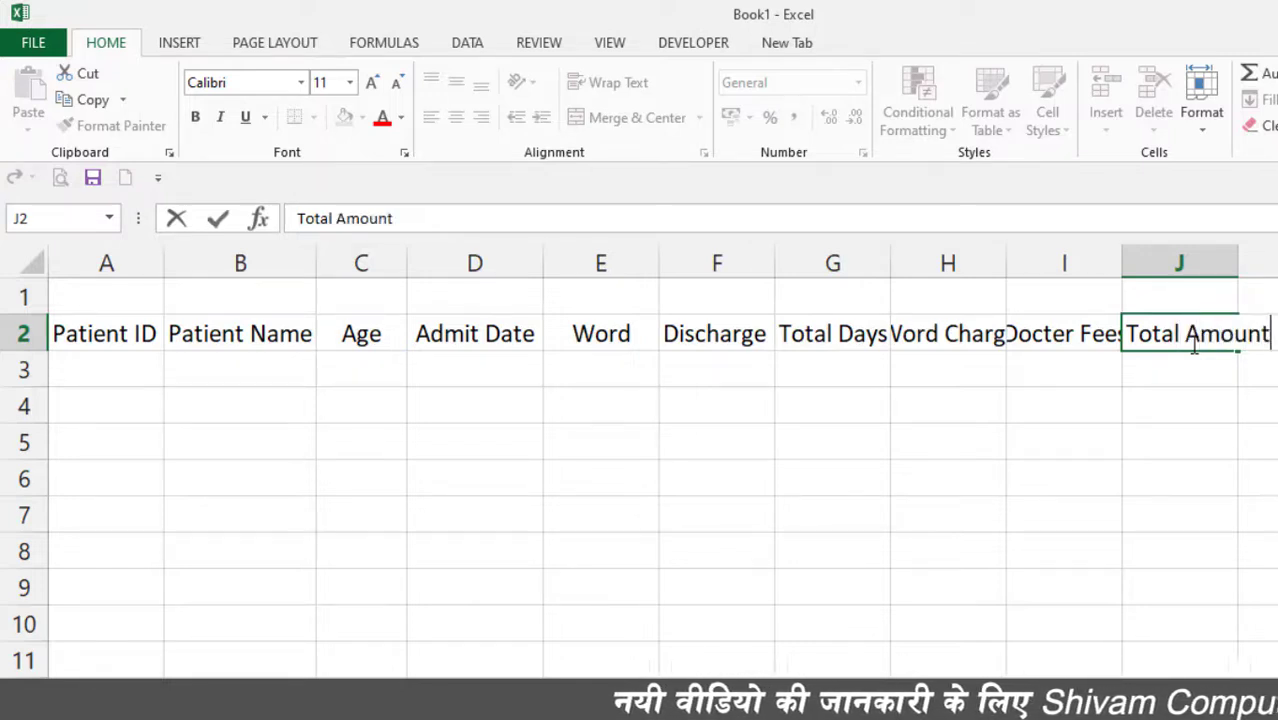
left_click(1163, 404)
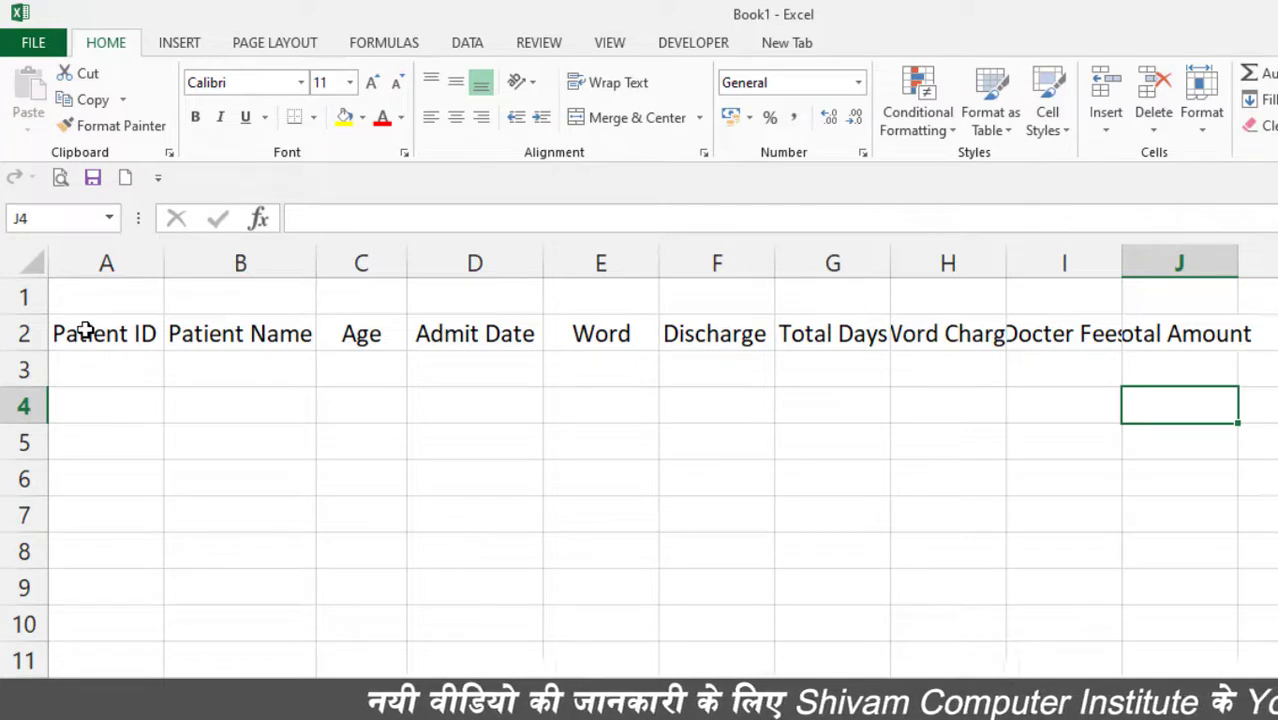
Step: AutoFit the widths of columns A to J to the header text in row 2
left_click_drag(82, 334, 1233, 339)
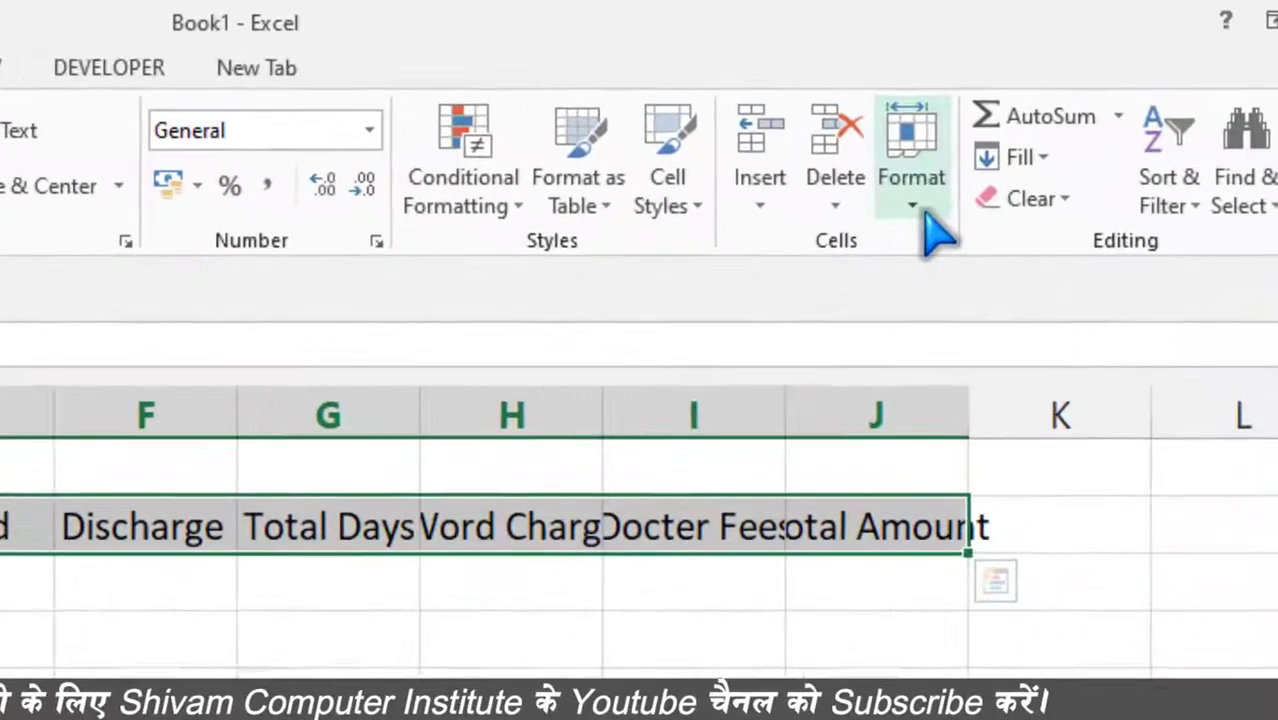
left_click(924, 218)
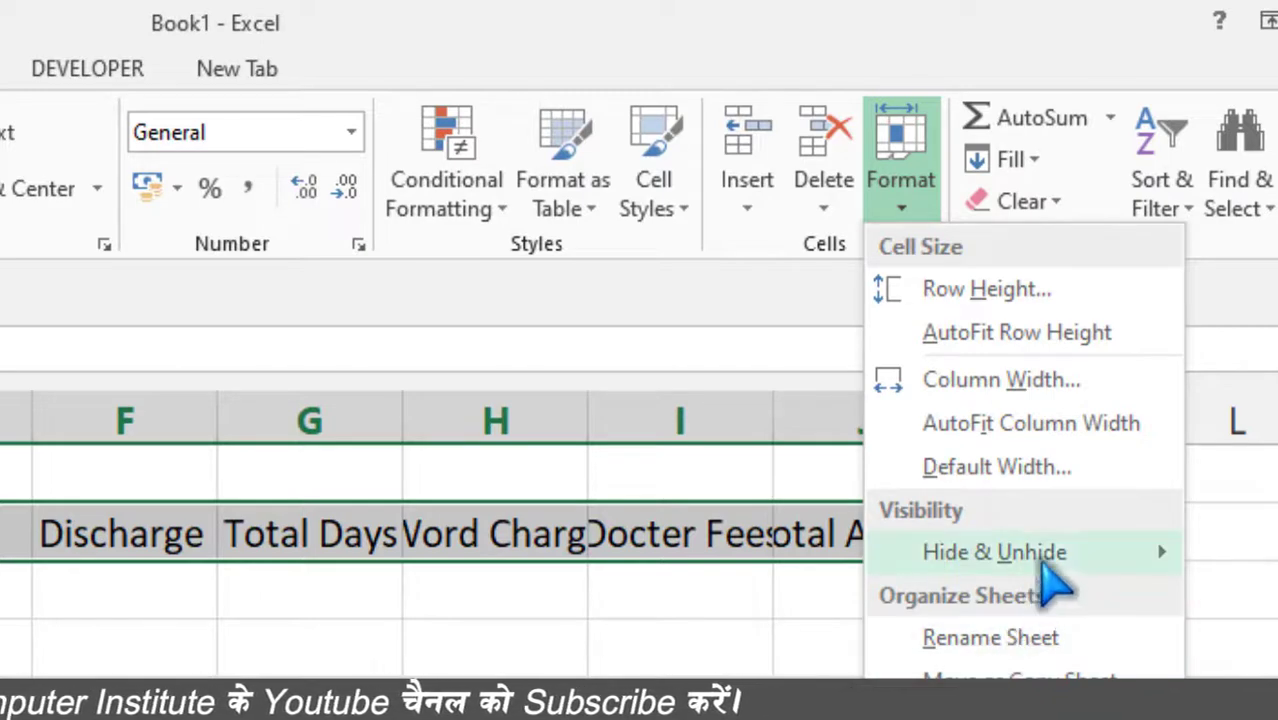
mouse_move(1052, 562)
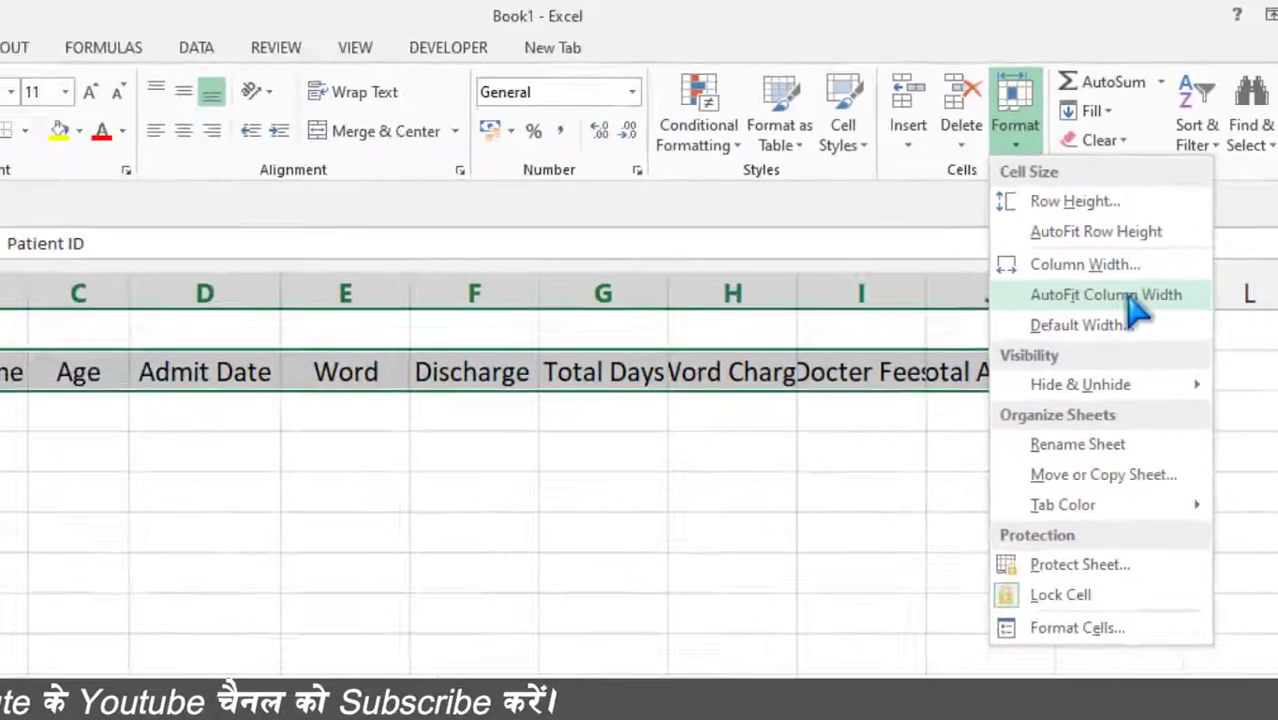
left_click(1065, 424)
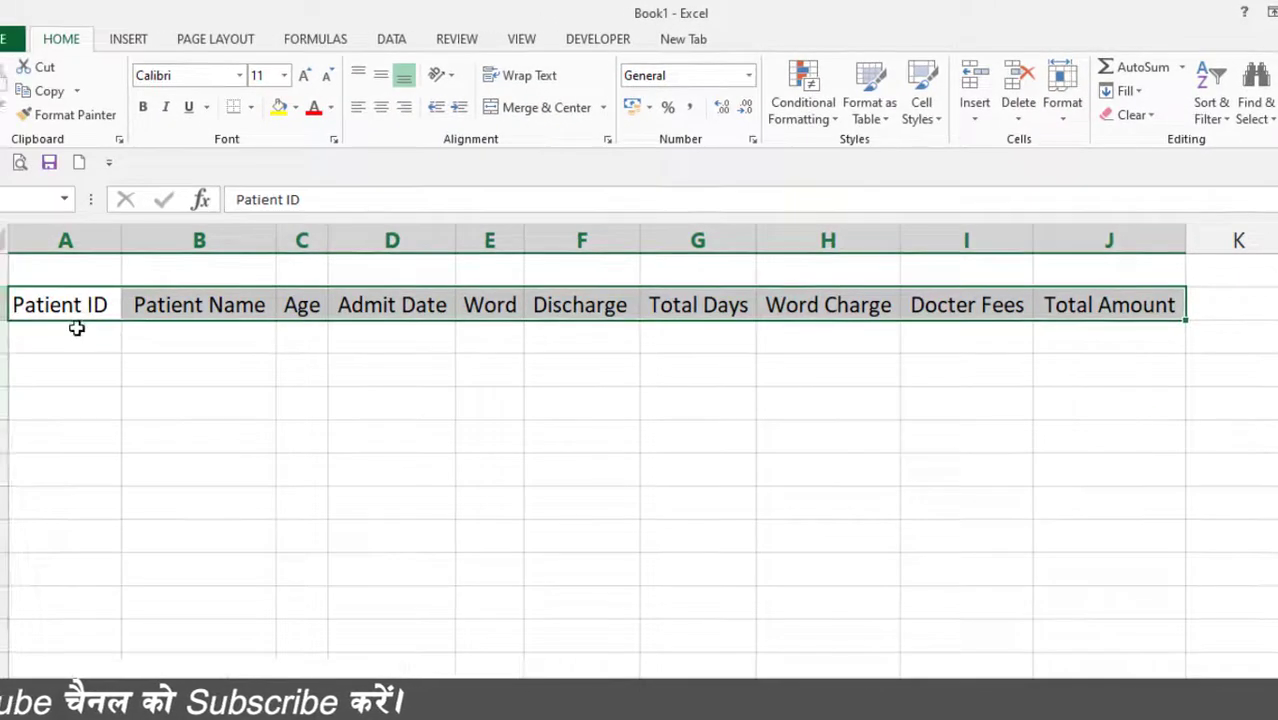
left_click(77, 328)
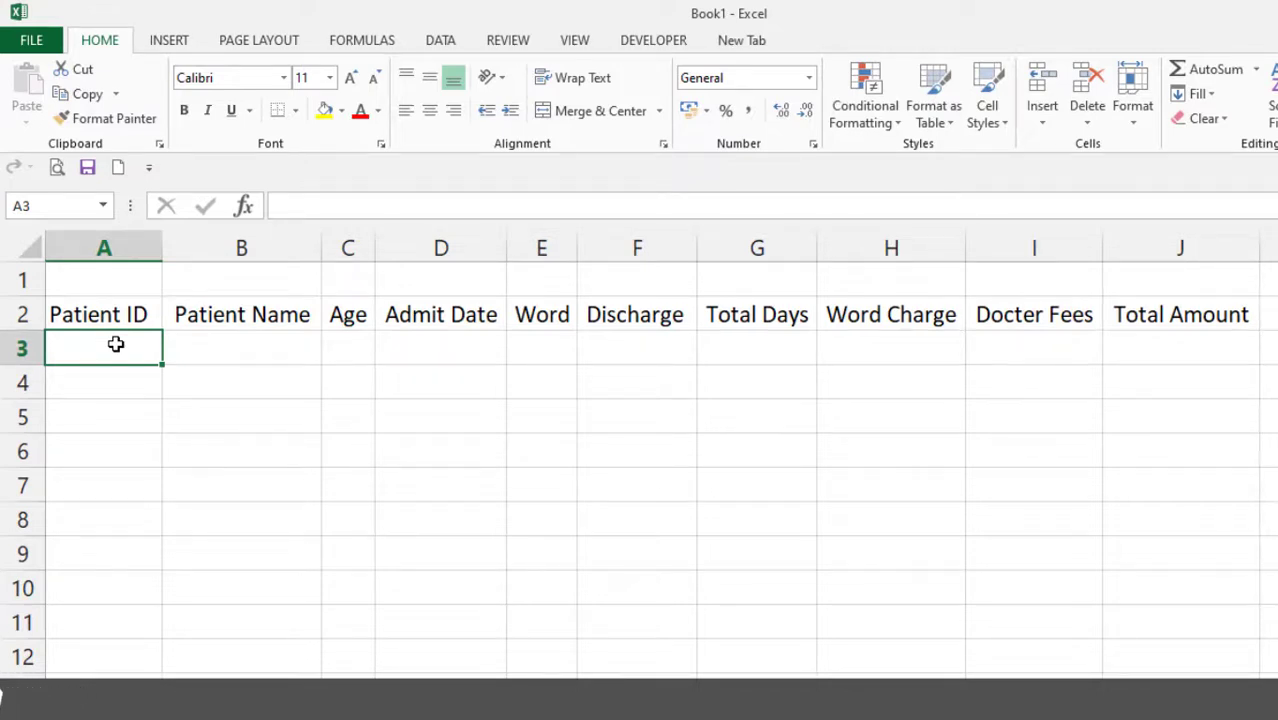
Step: Make the column headers in A2:J2 bold
left_click(90, 316)
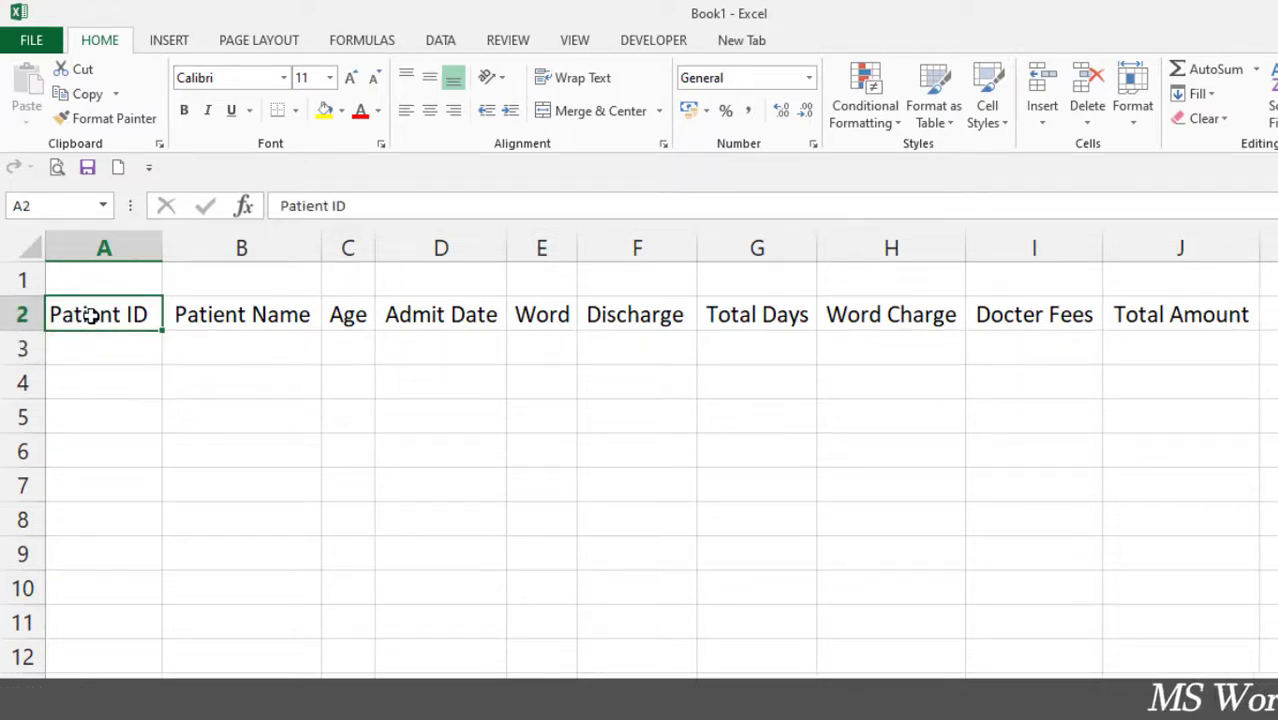
left_click_drag(90, 316, 1221, 320)
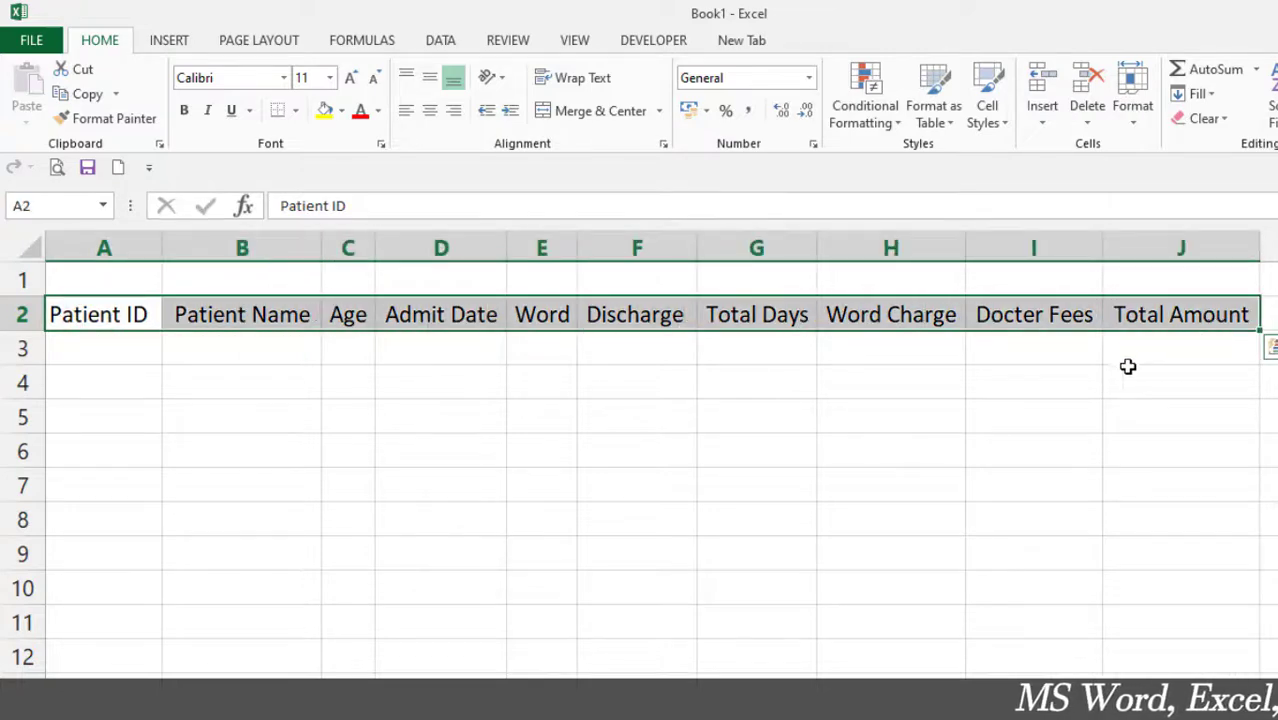
scroll(1105, 374, "up", 3, "ctrl")
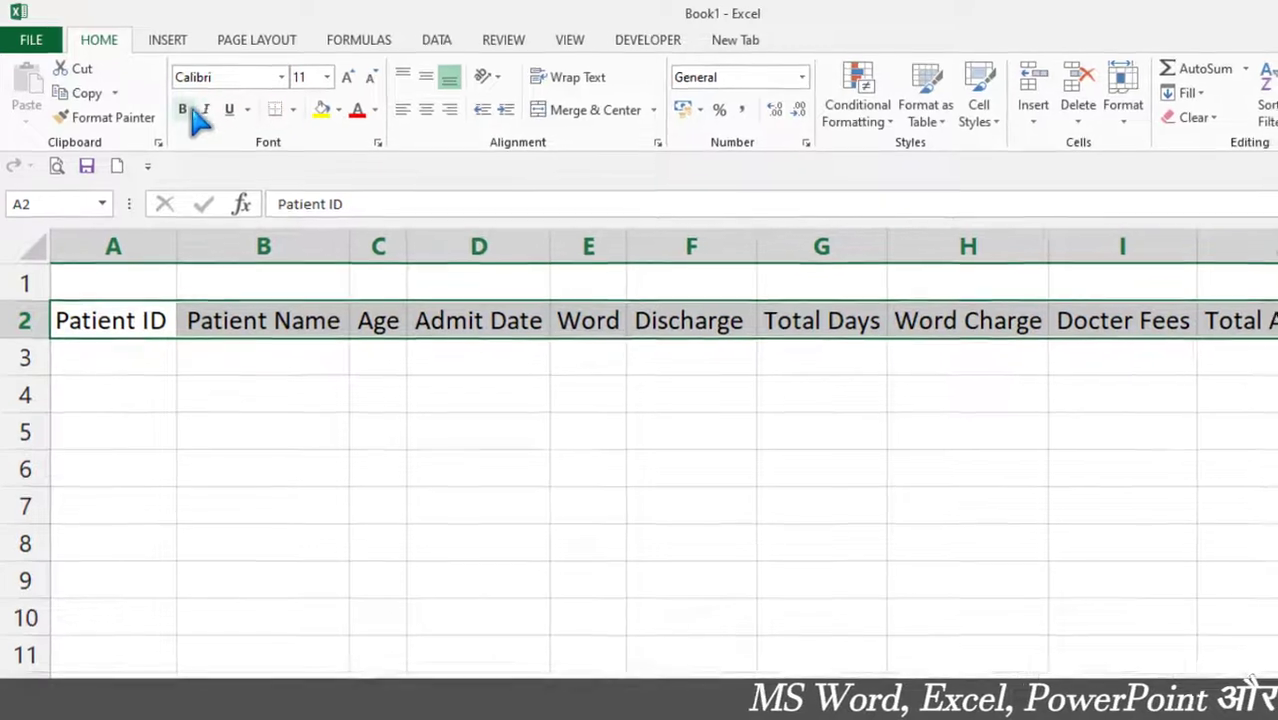
left_click(185, 110)
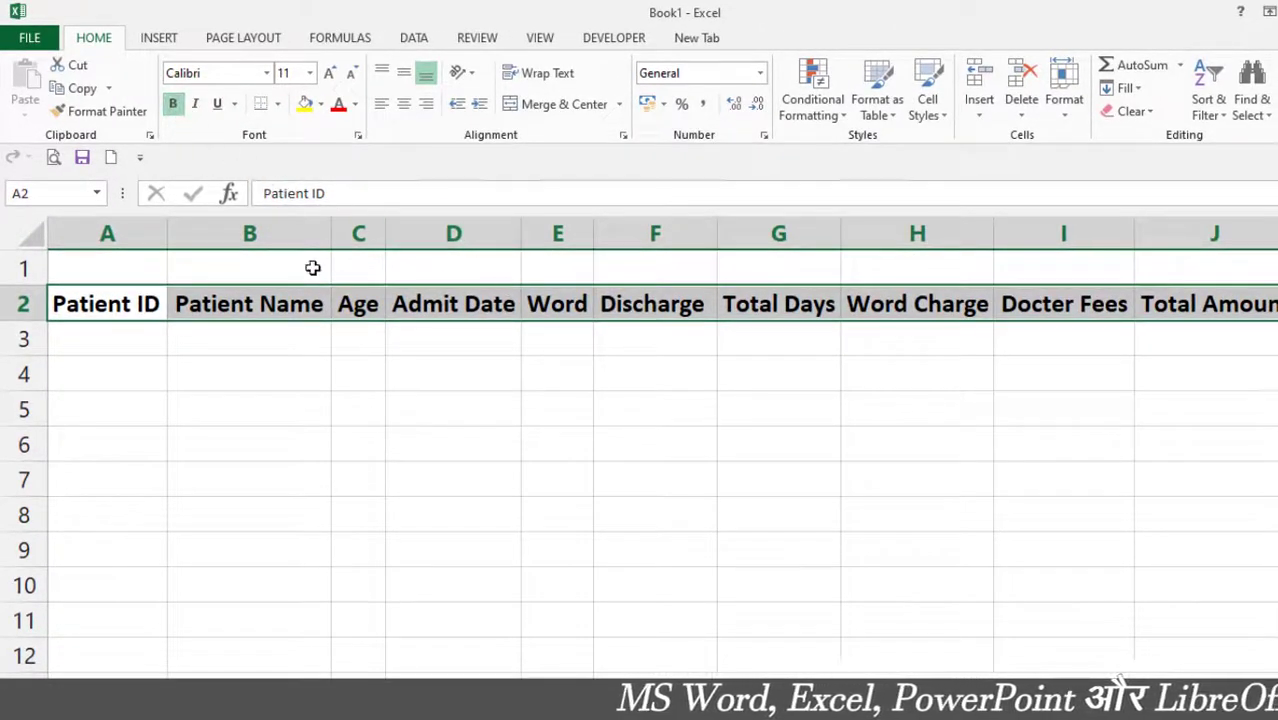
Step: Merge and center cells A1:J1 above the headers and enter "Patient" as the beginning of the sheet title
left_click_drag(143, 271, 1252, 277)
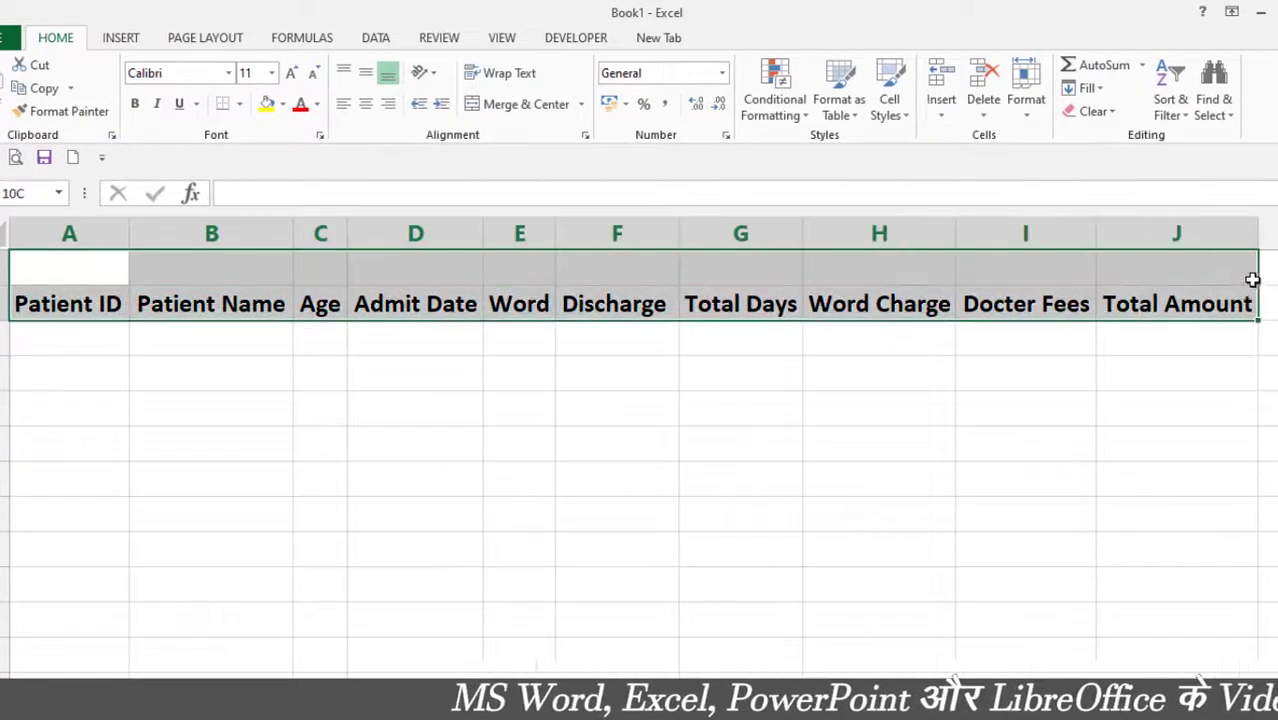
left_click(542, 108)
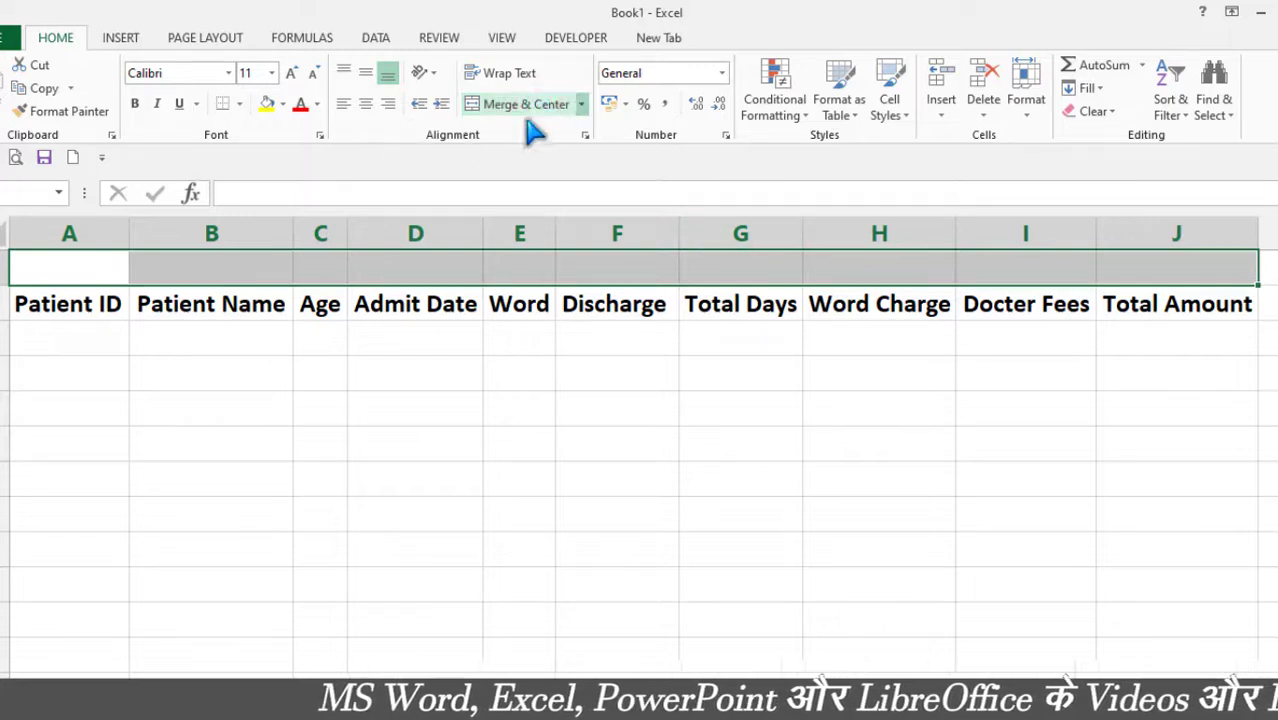
double_click(433, 268)
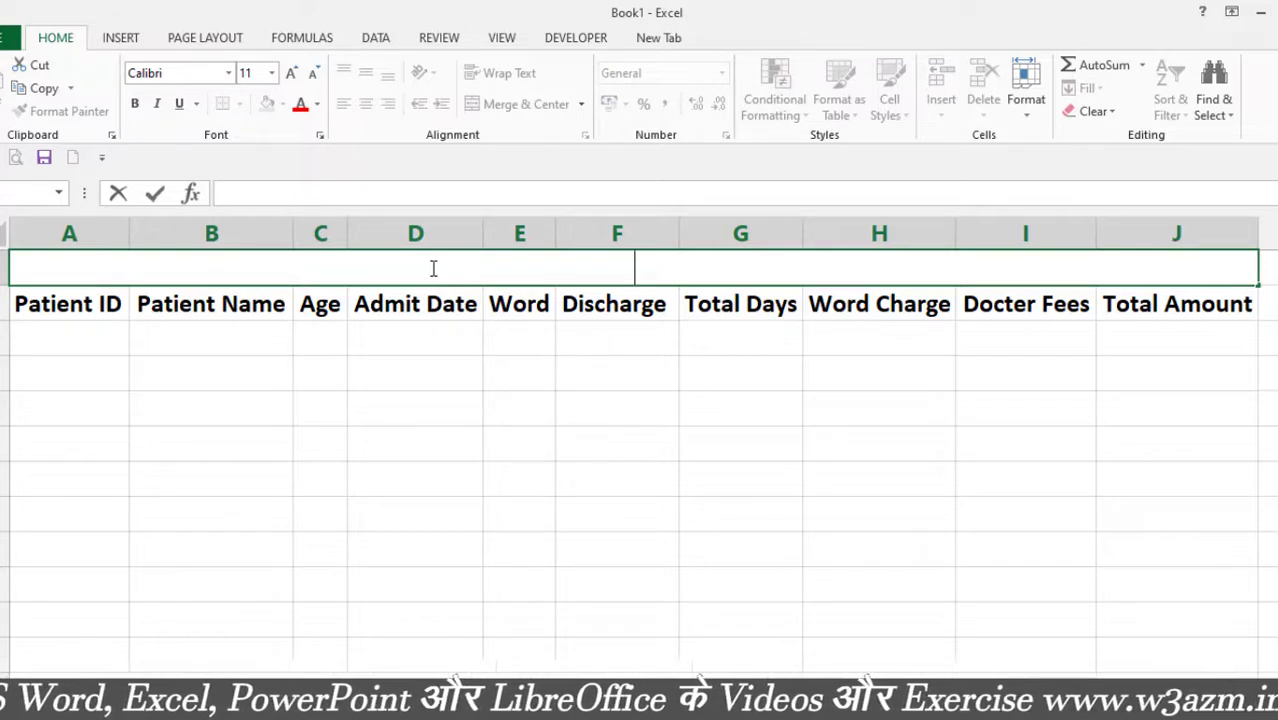
type("Patient ID")
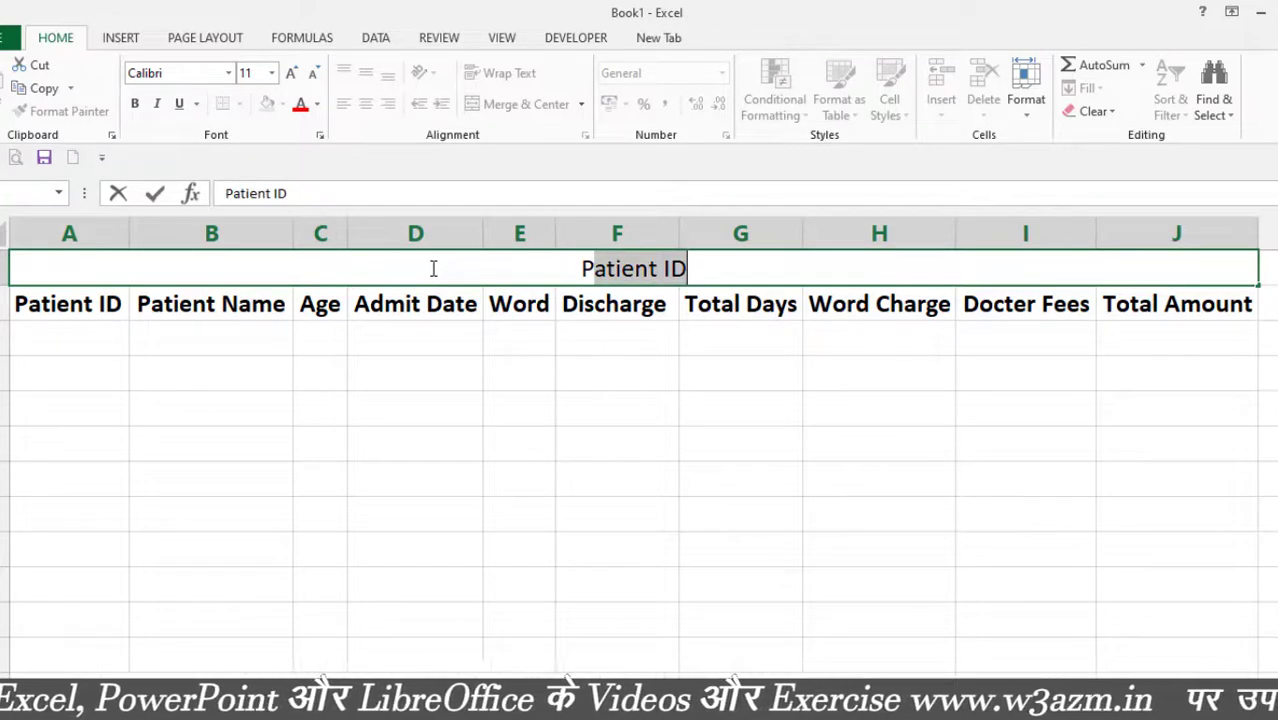
key("Tab")
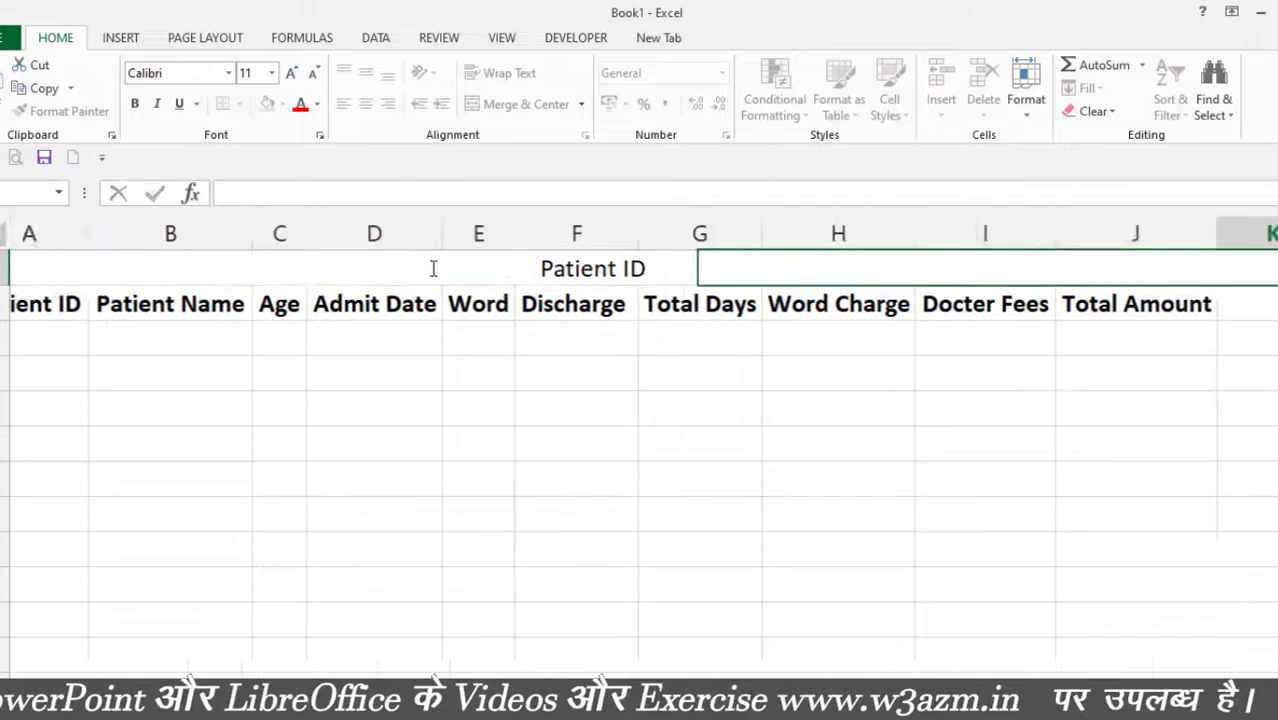
left_click(578, 269)
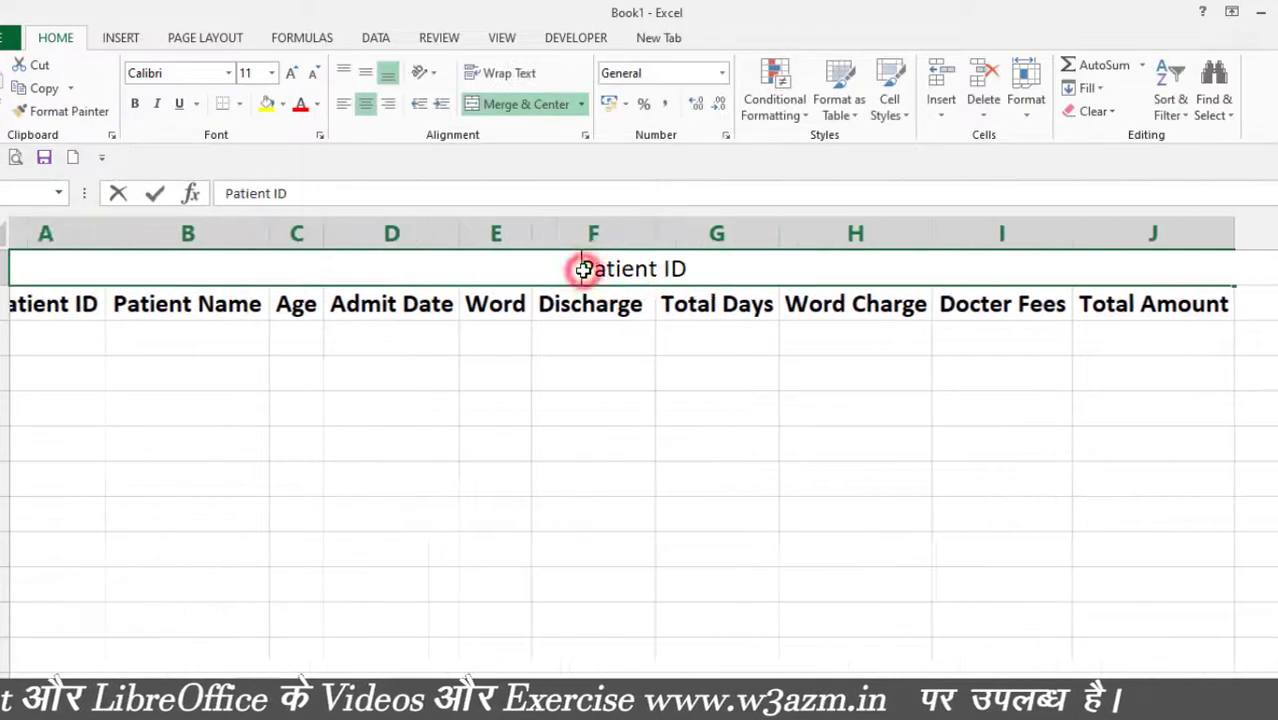
double_click(712, 262)
key("BackSpace")
key("BackSpace")
key("BackSpace")
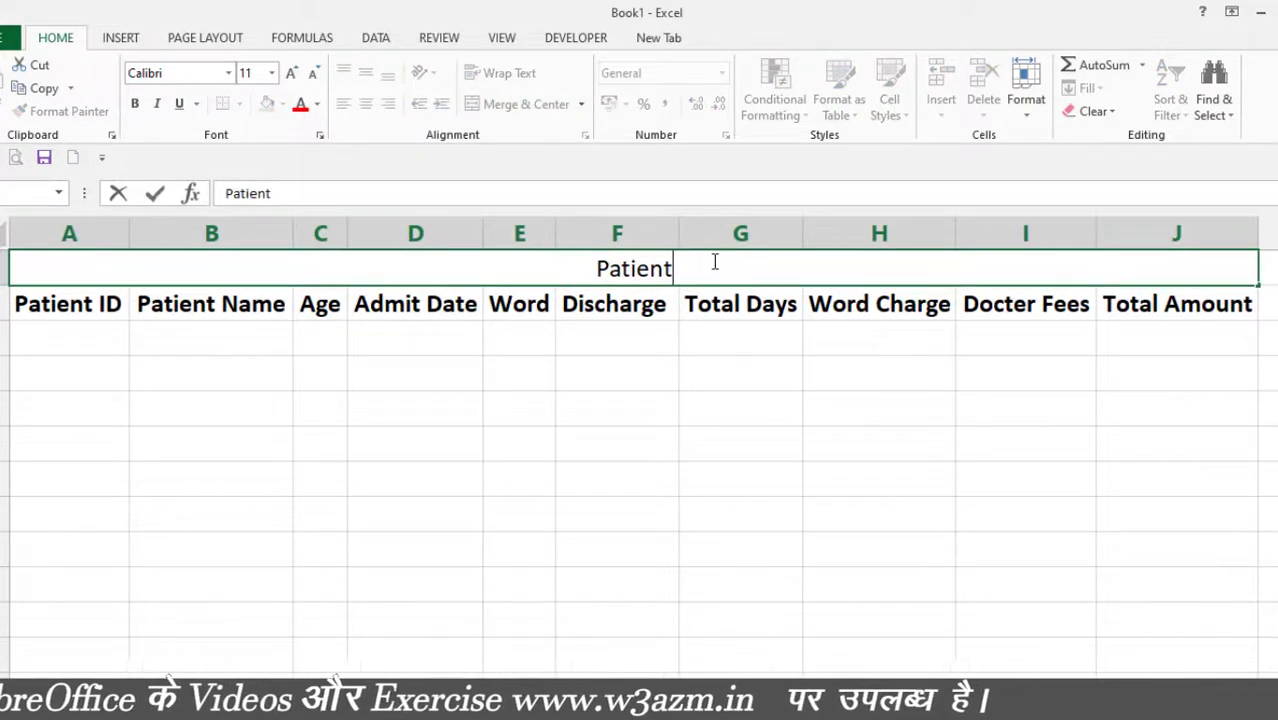
Step: Complete the title in the merged row 1 cell so it reads "PatientBilling Date of PGI Hostipal"
type("Billing")
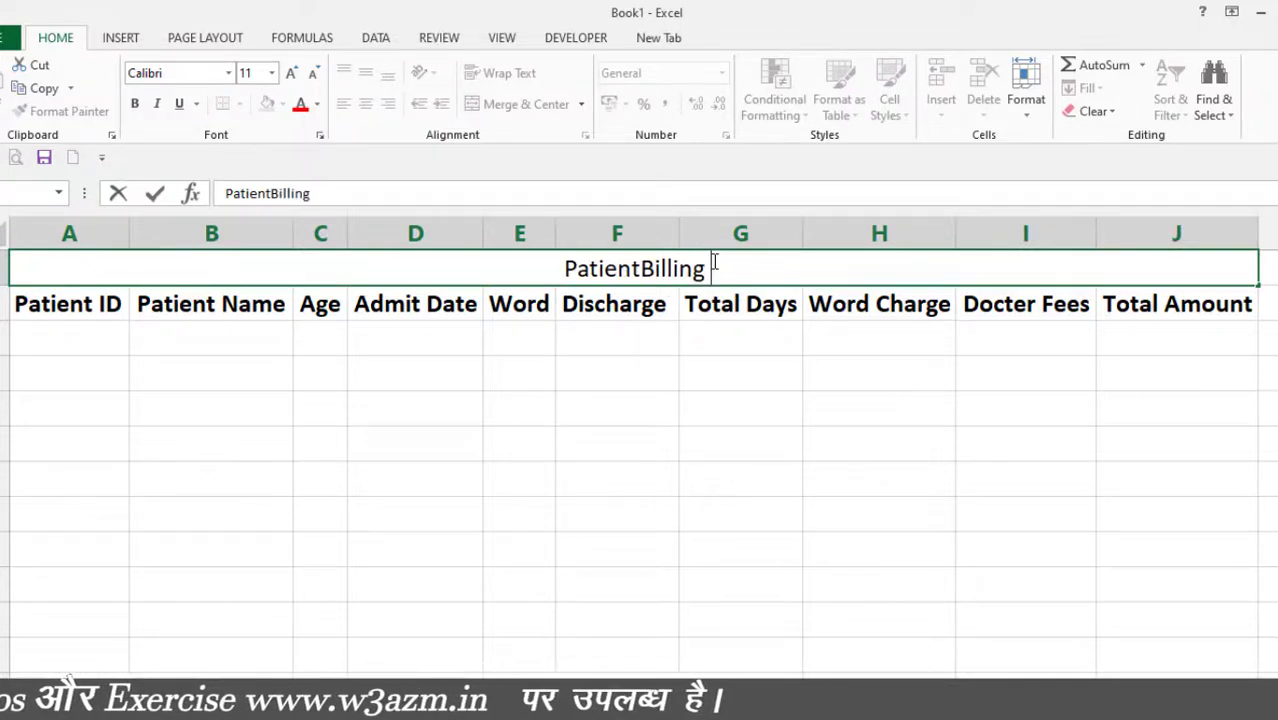
type(" F")
key("BackSpace")
type("Da")
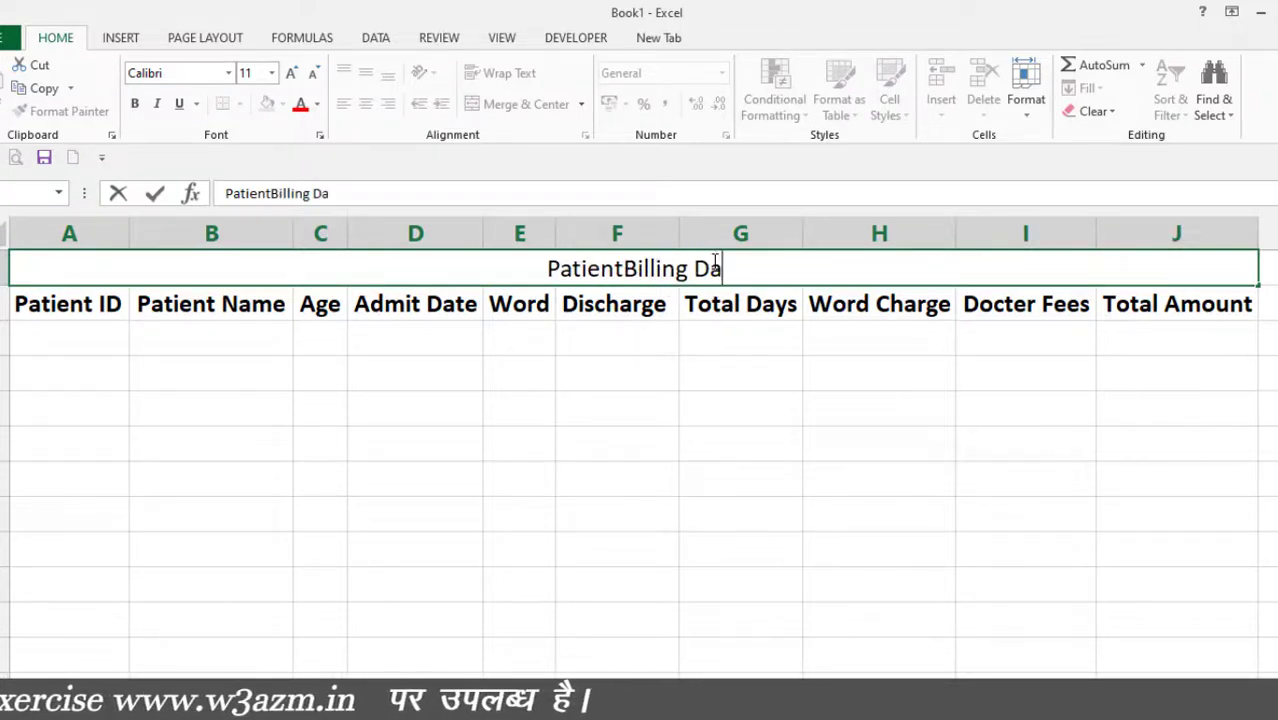
type("te og")
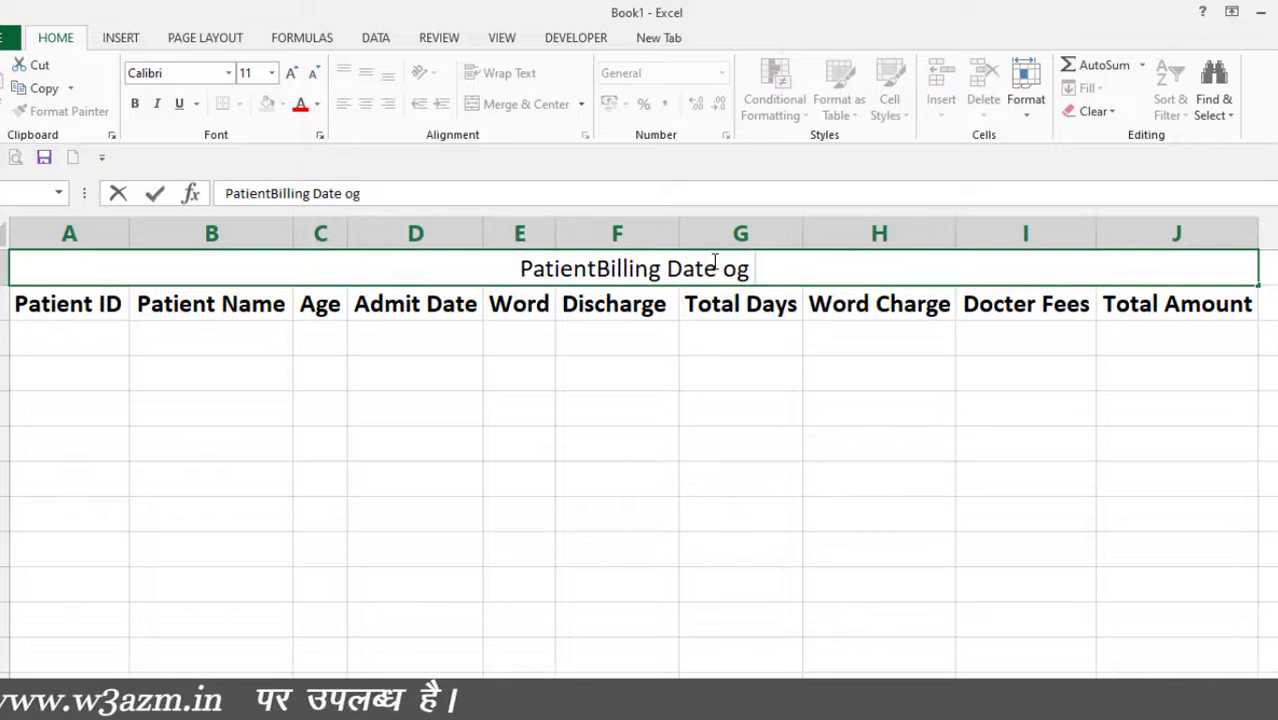
key("BackSpace")
type("f")
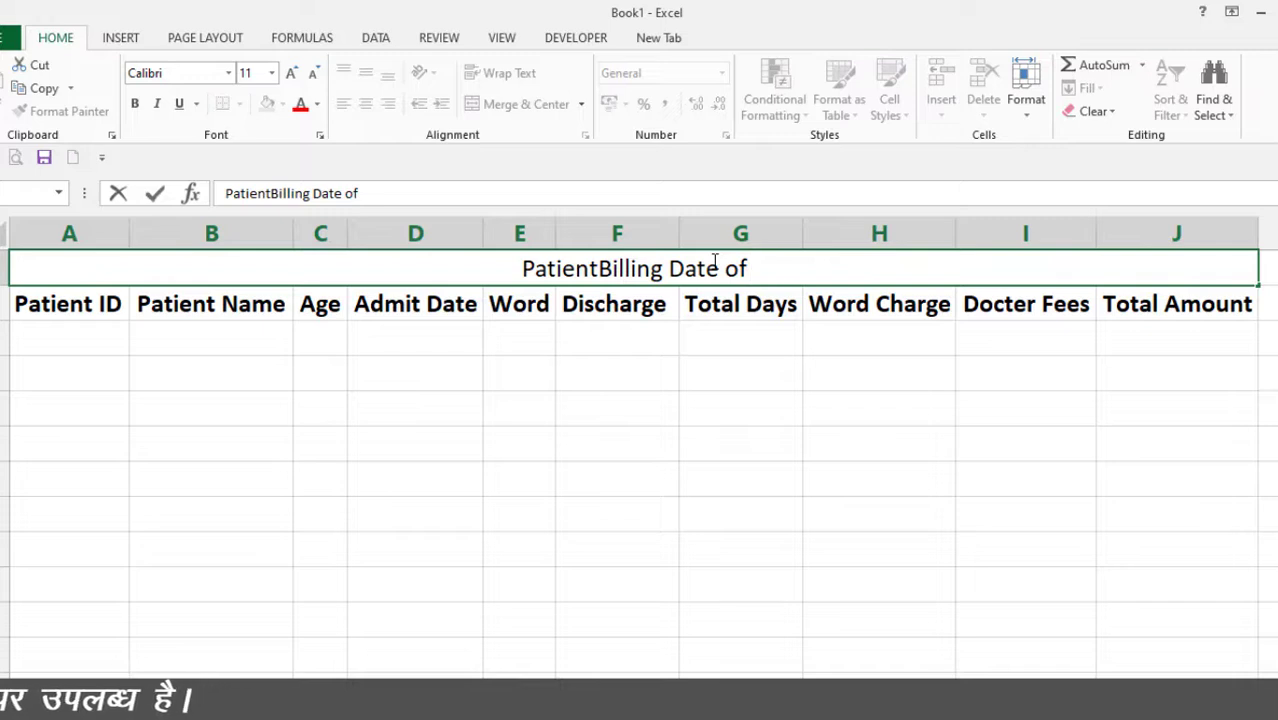
type(" PGI")
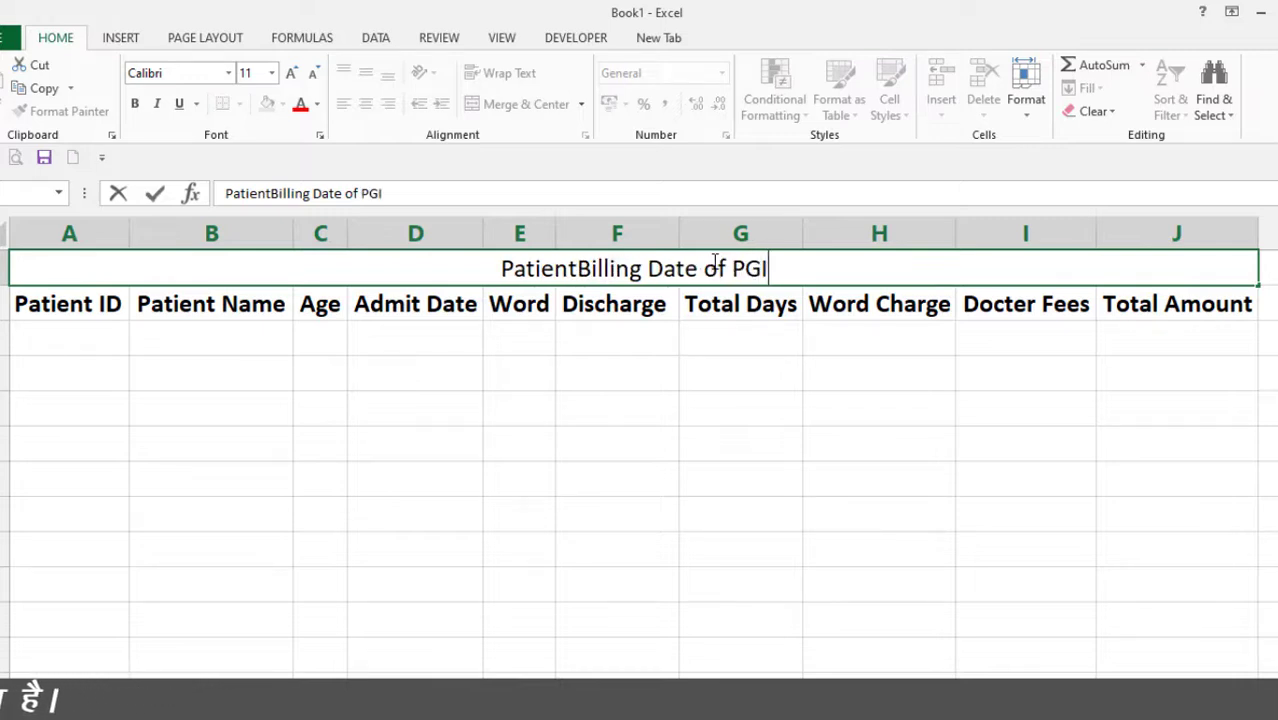
type(" H")
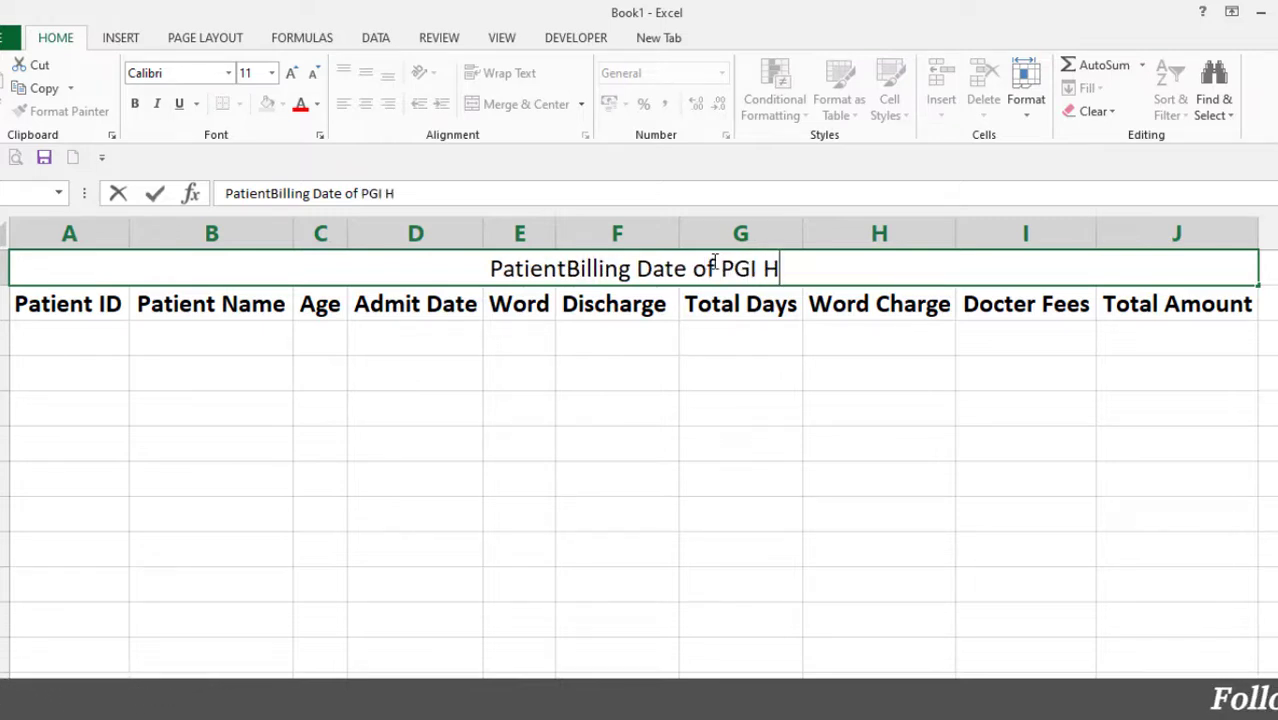
type("ostipal")
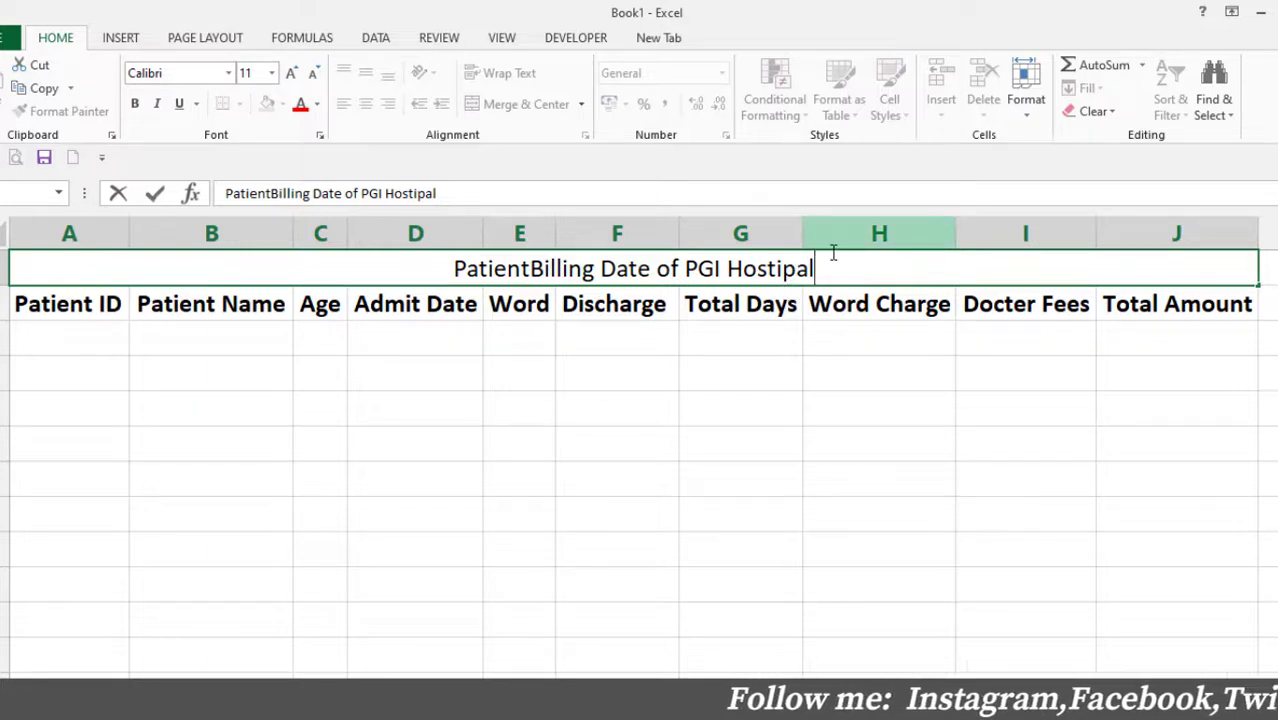
left_click(770, 420)
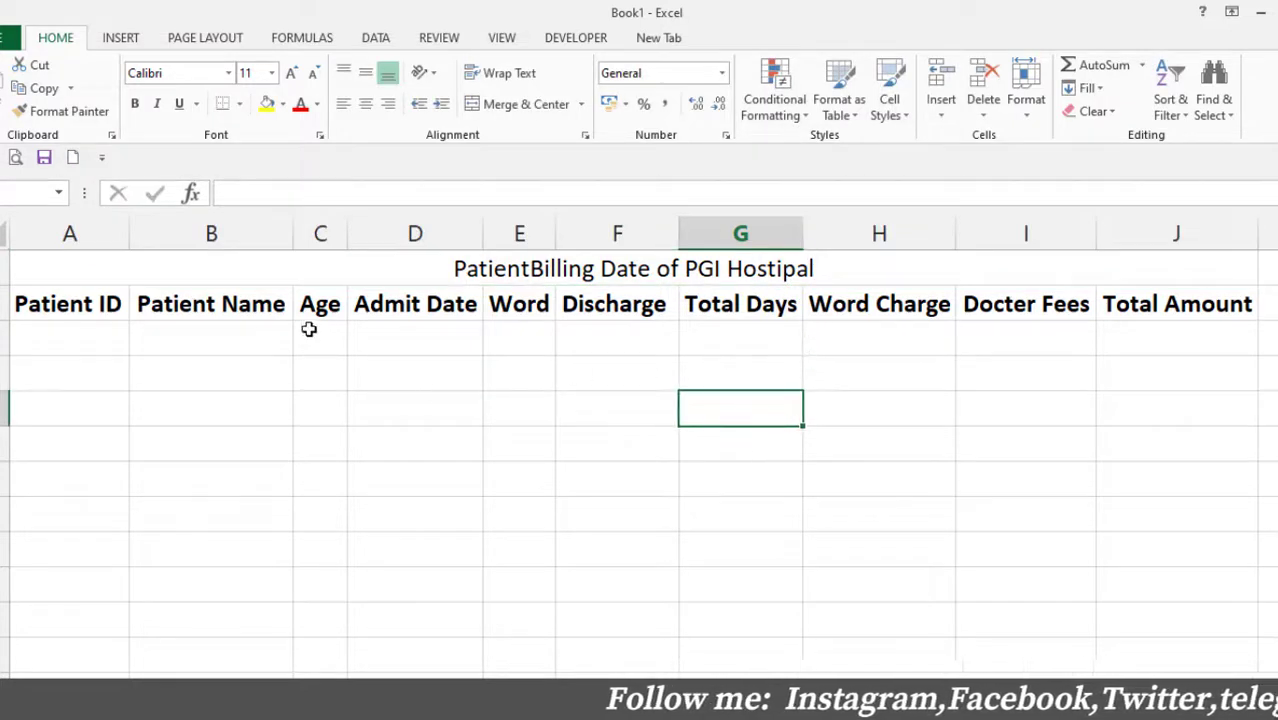
Step: Increase row 1 to about two and a half times its height and middle-align the title vertically
left_click(155, 266)
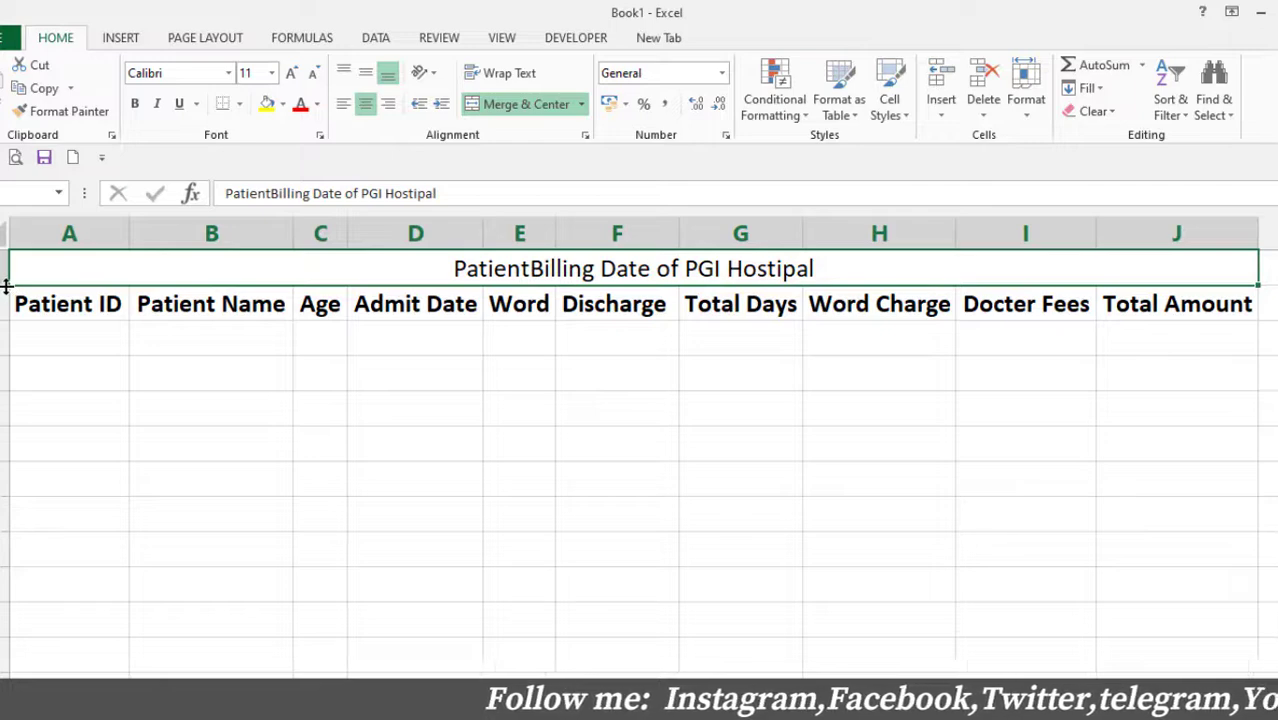
left_click_drag(6, 287, 6, 337)
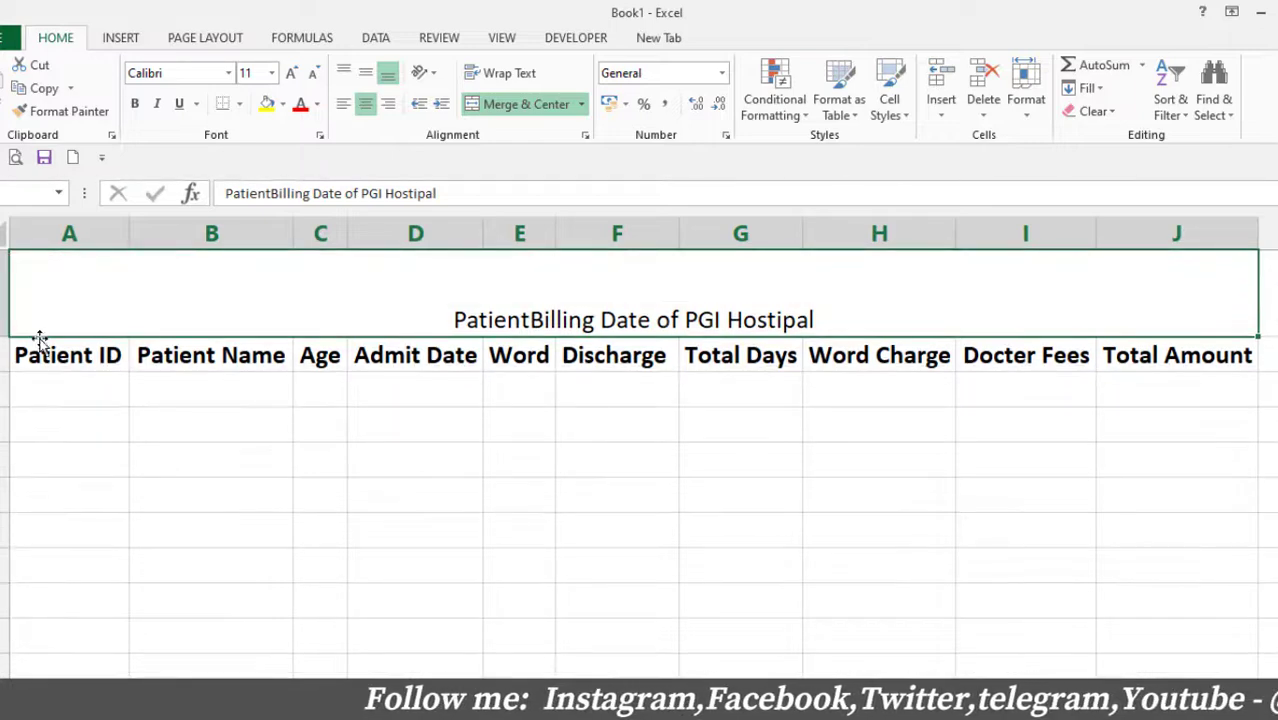
left_click(727, 428)
left_click(715, 305)
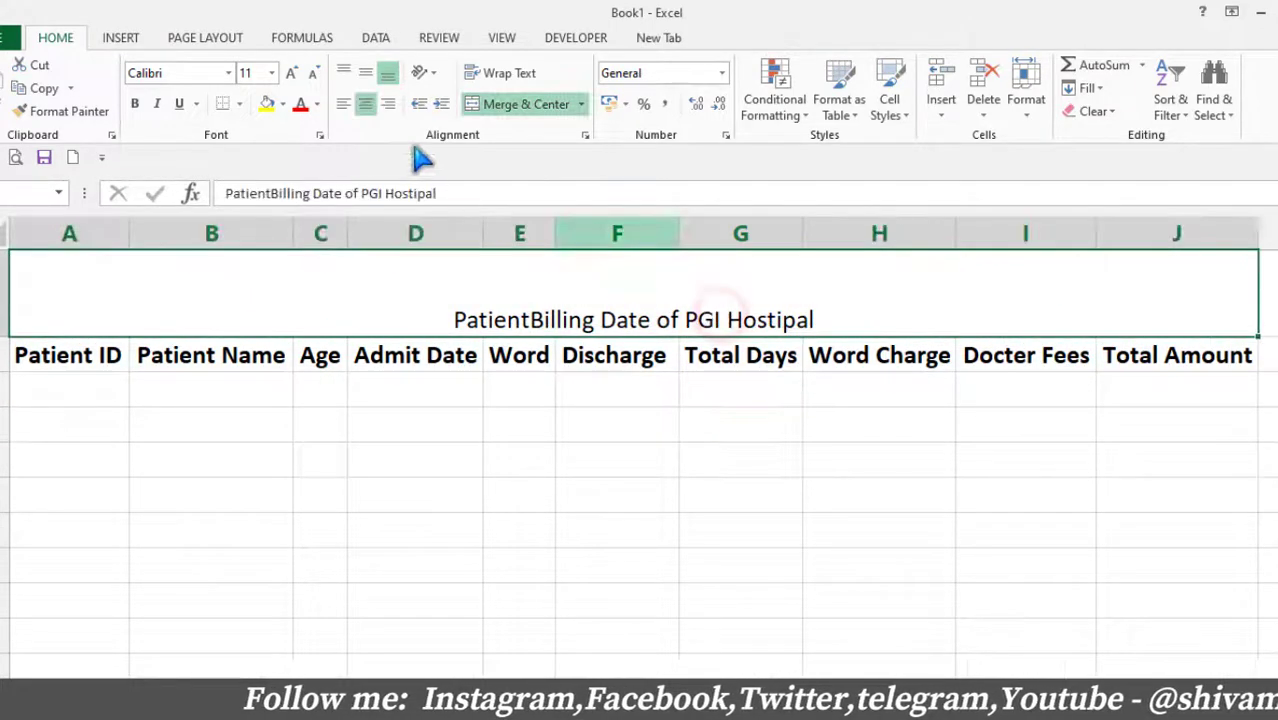
left_click(365, 73)
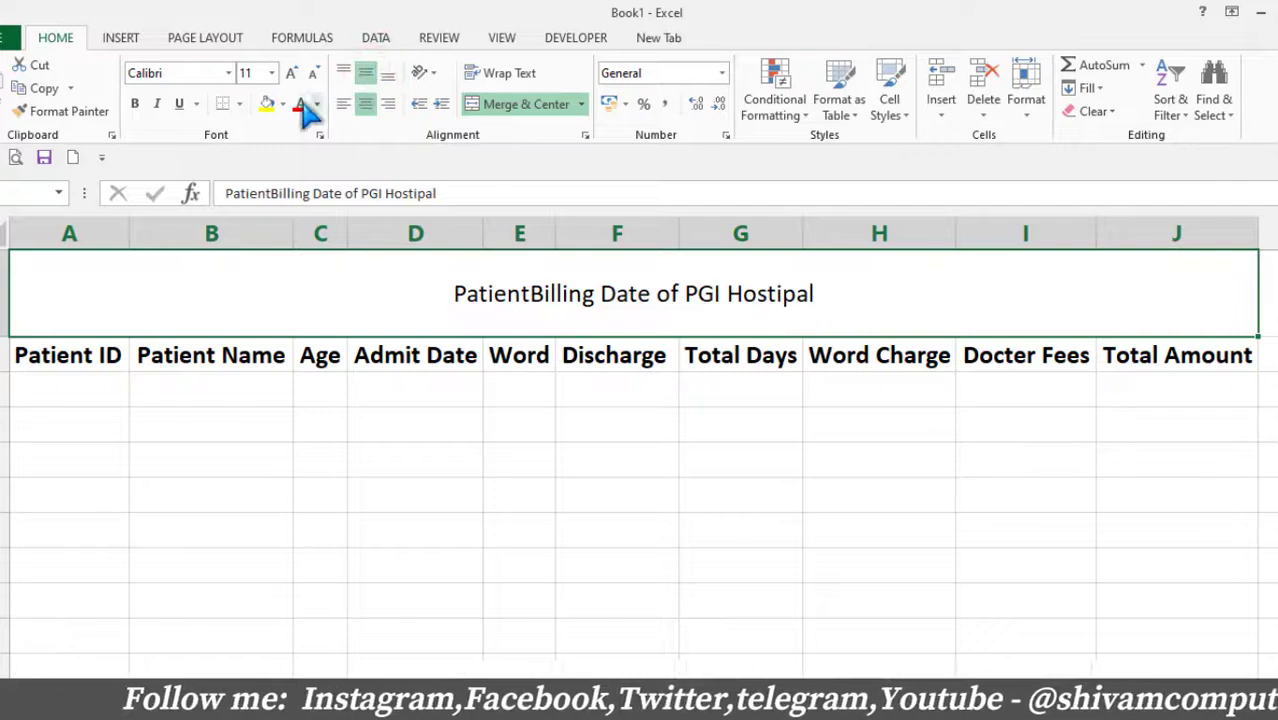
Step: Format the title in row 1 as bold, size 18, in the Akrobat Black font
left_click(291, 73)
left_click(291, 73)
left_click(291, 73)
left_click(291, 73)
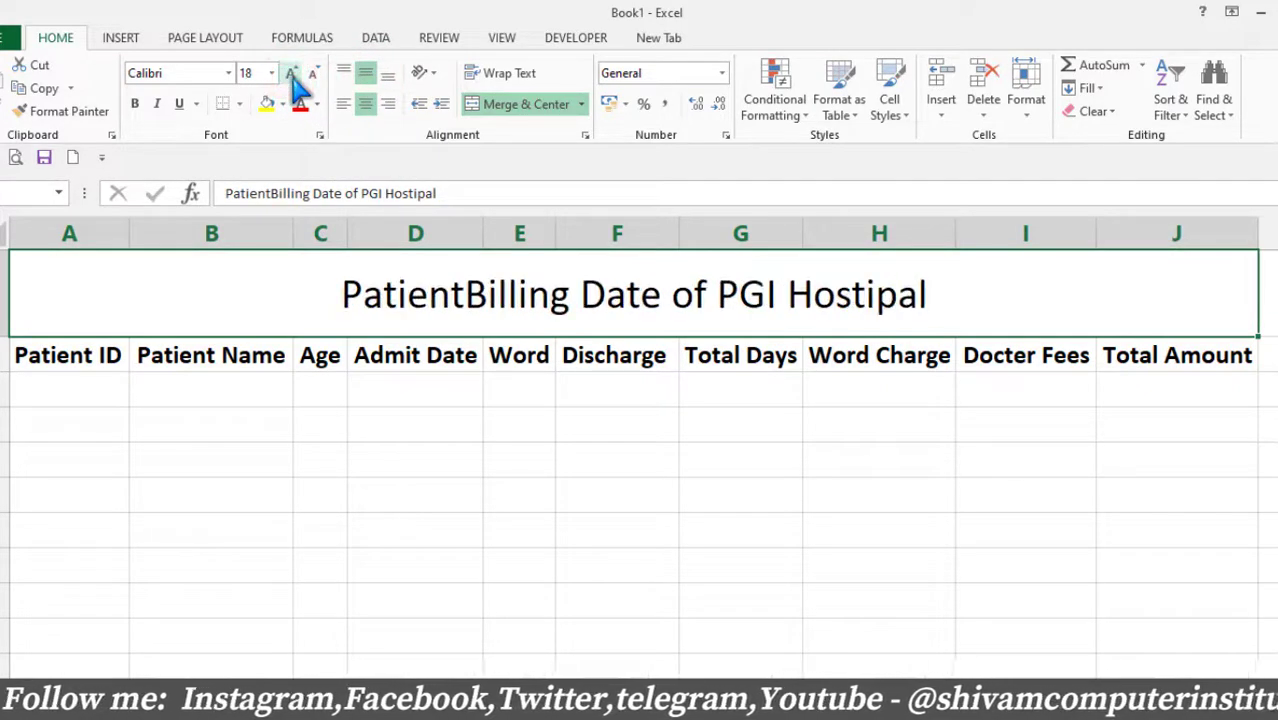
left_click(135, 104)
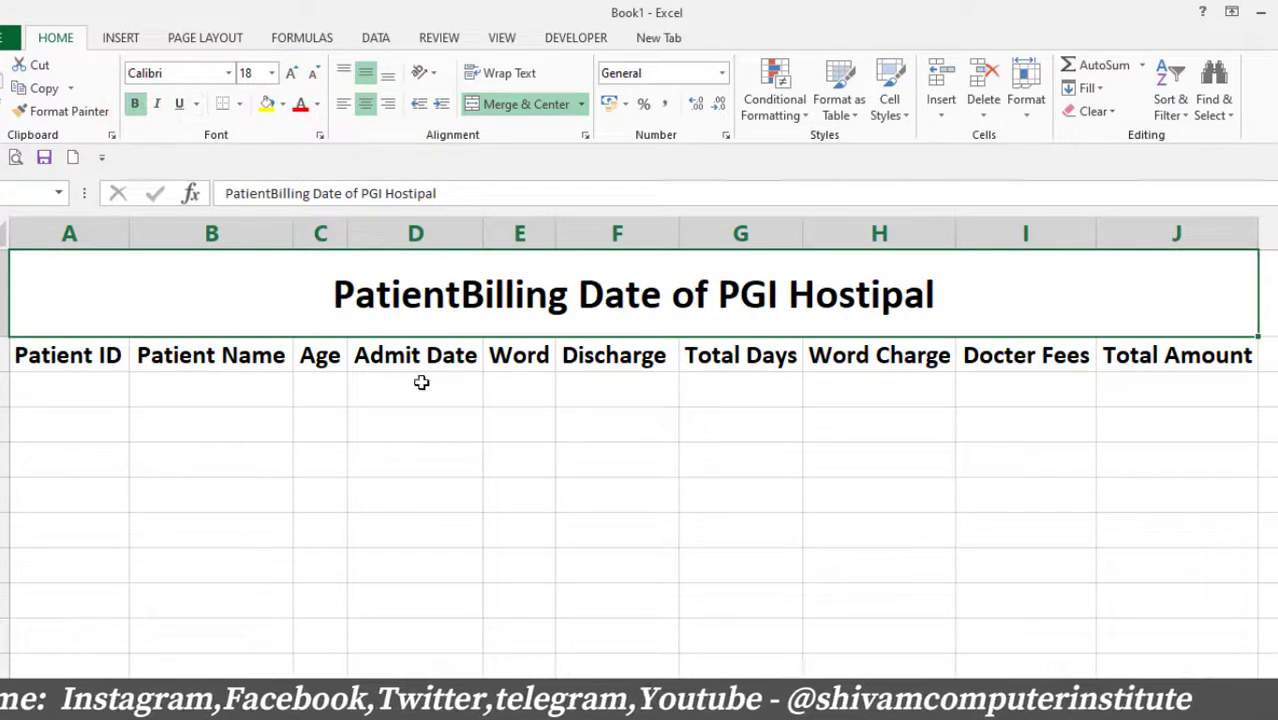
left_click(228, 75)
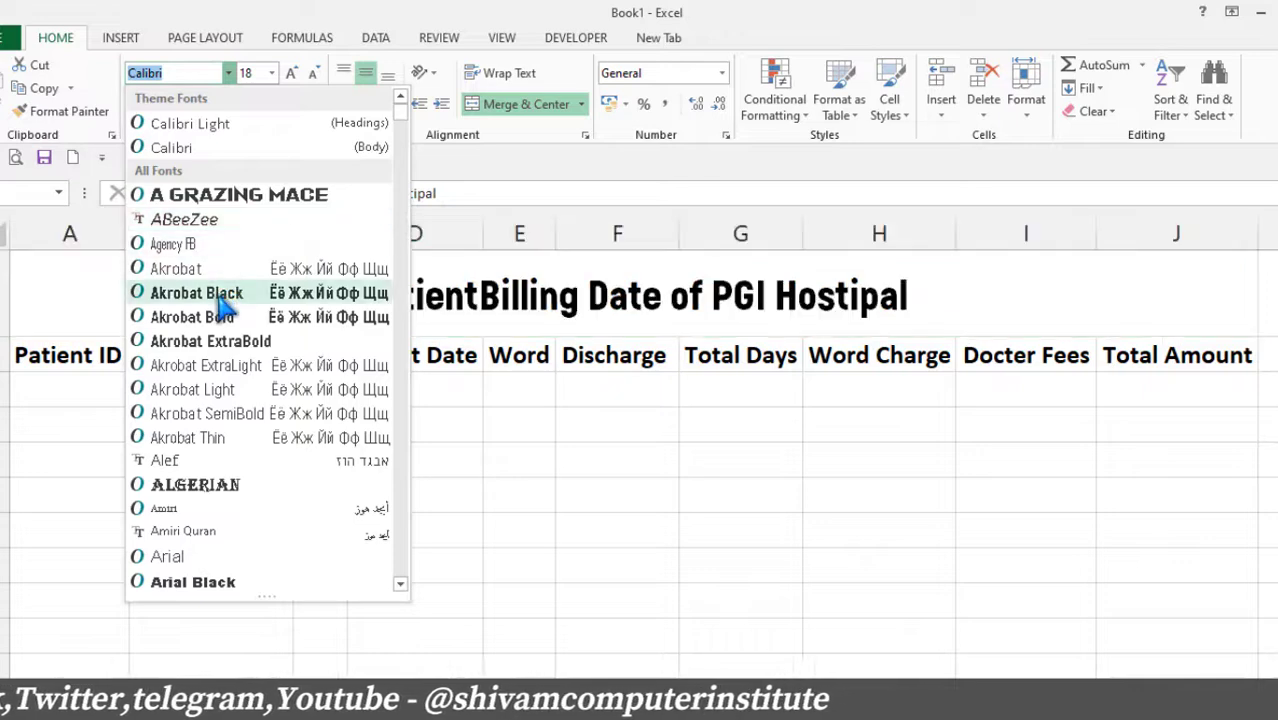
left_click(215, 295)
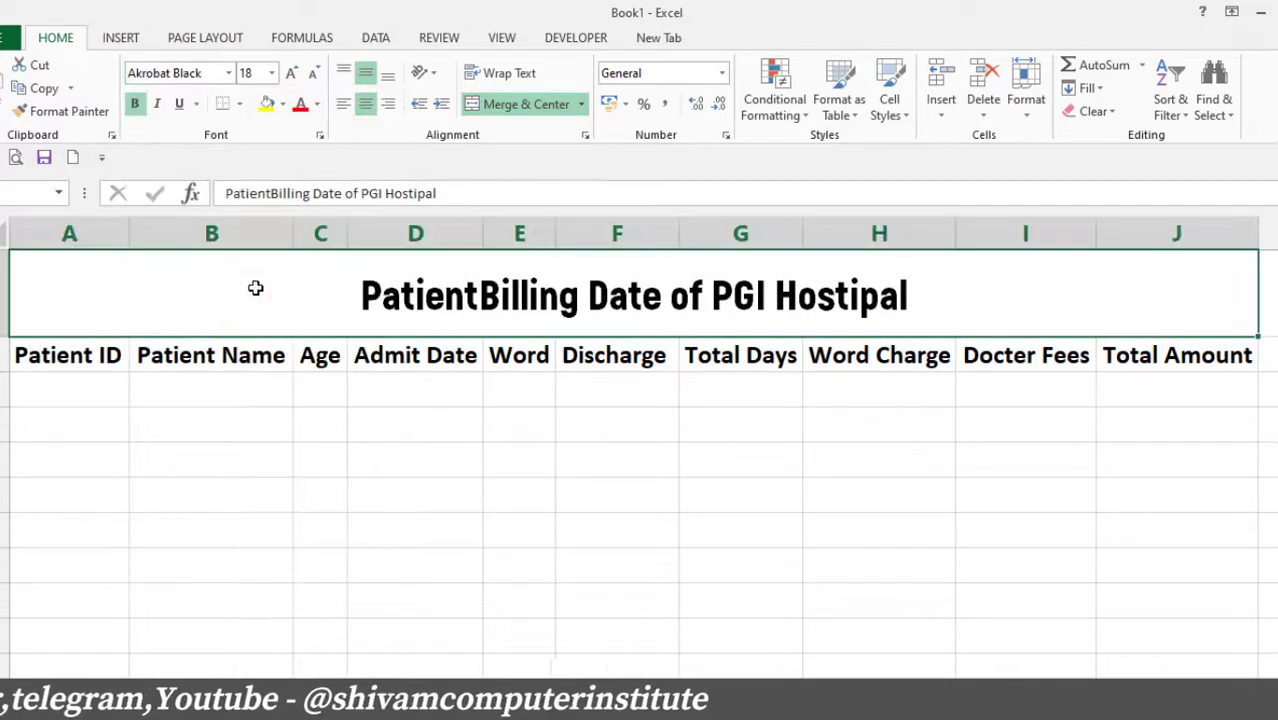
left_click(404, 486)
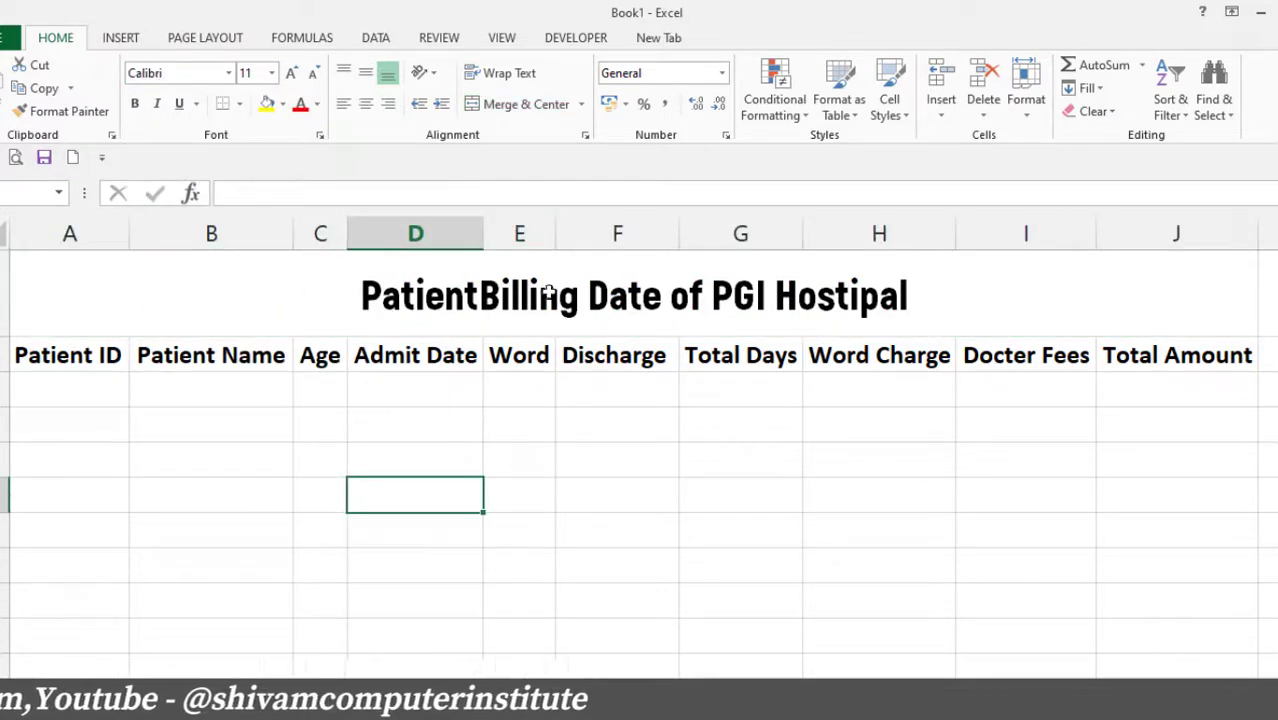
Step: Fill the header cells from Patient ID through Total Amount with yellow
left_click(538, 447)
left_click(88, 353)
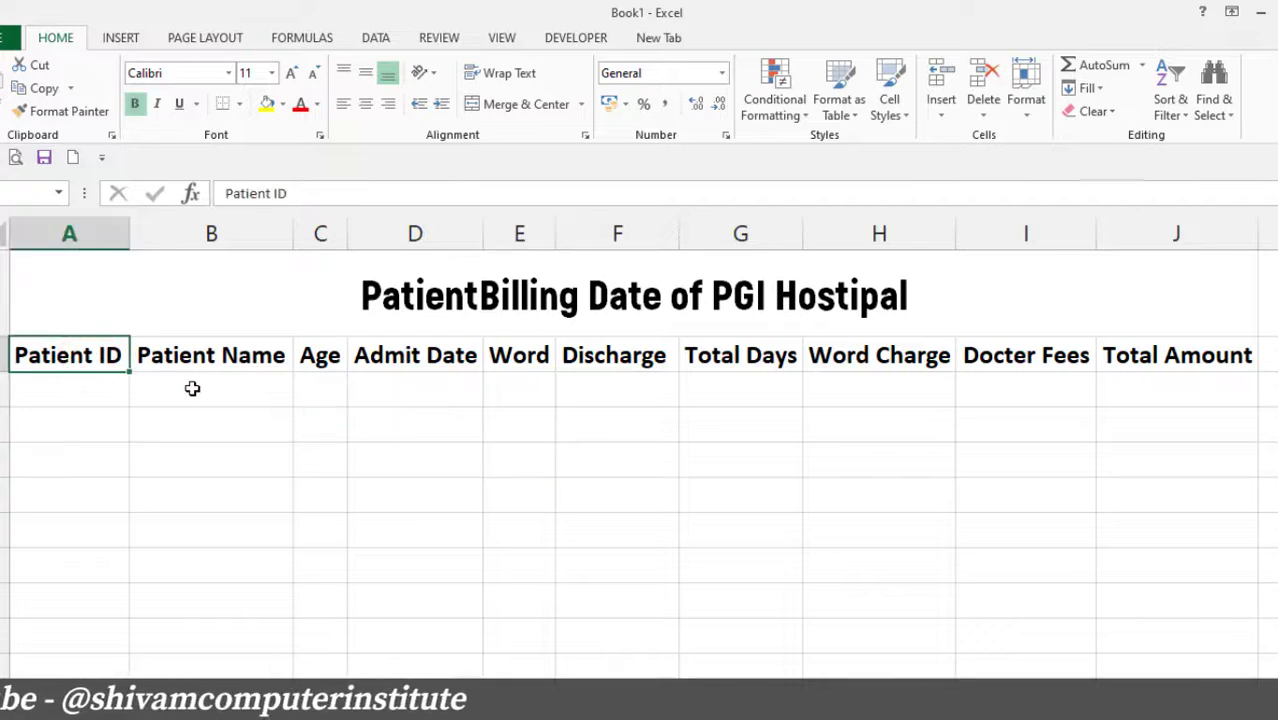
left_click_drag(70, 358, 1227, 348)
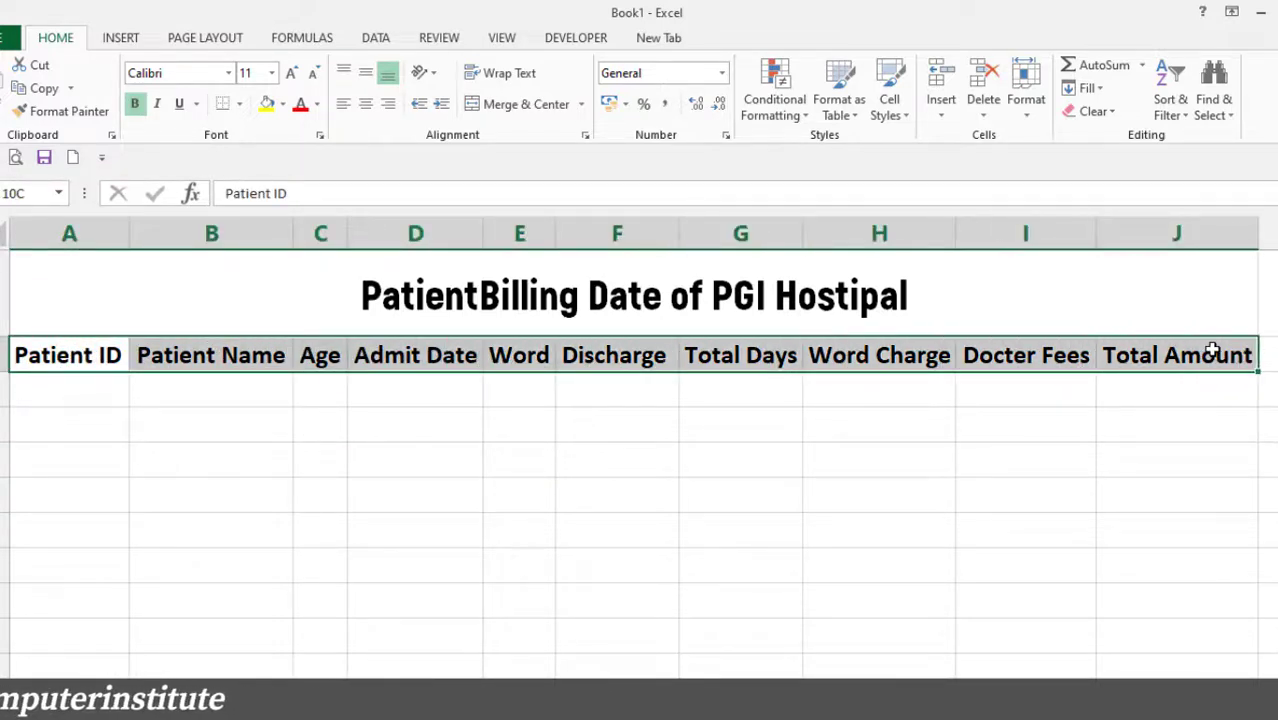
left_click(273, 105)
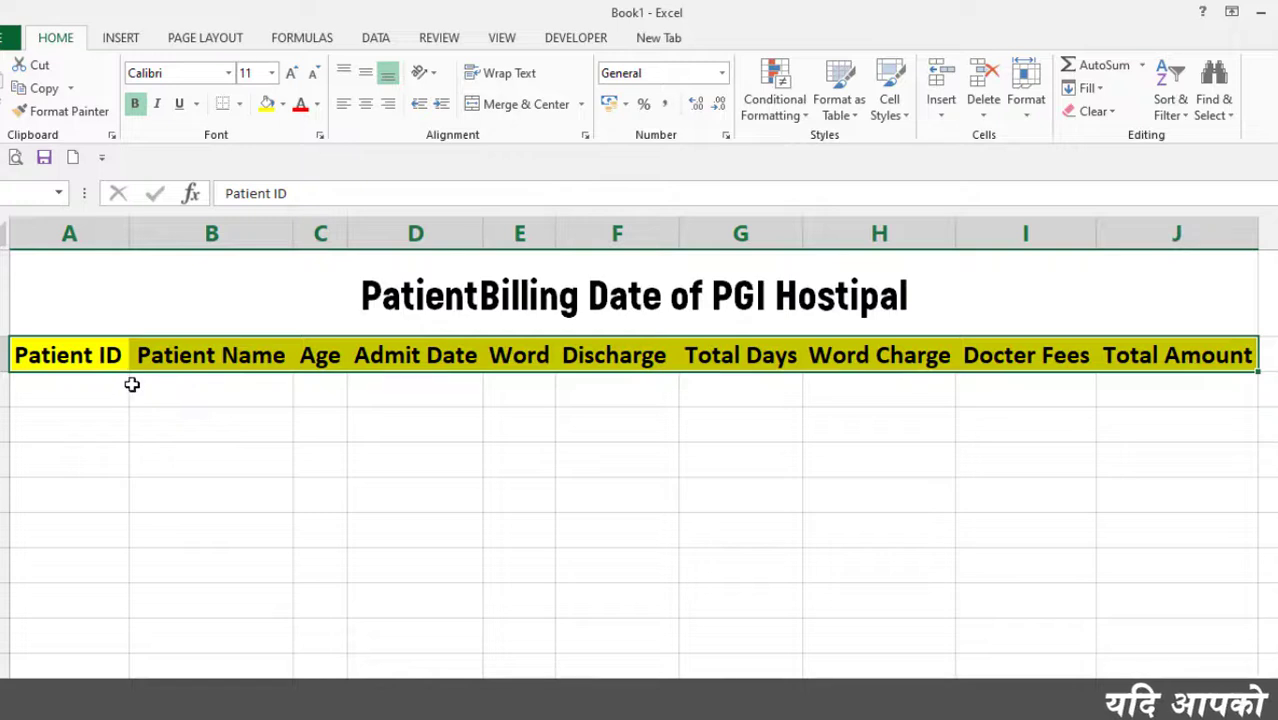
left_click(208, 428)
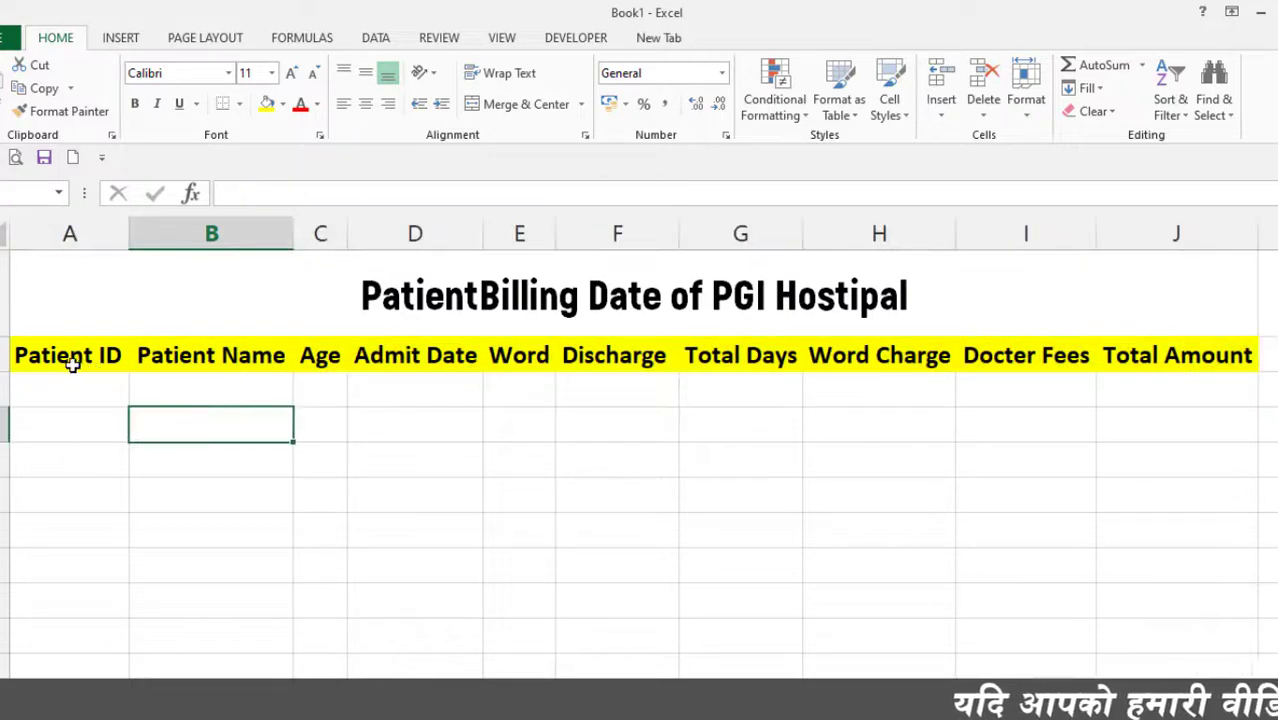
Step: Apply All Borders to the header row cells from Patient ID through Total Amount
left_click_drag(68, 360, 946, 359)
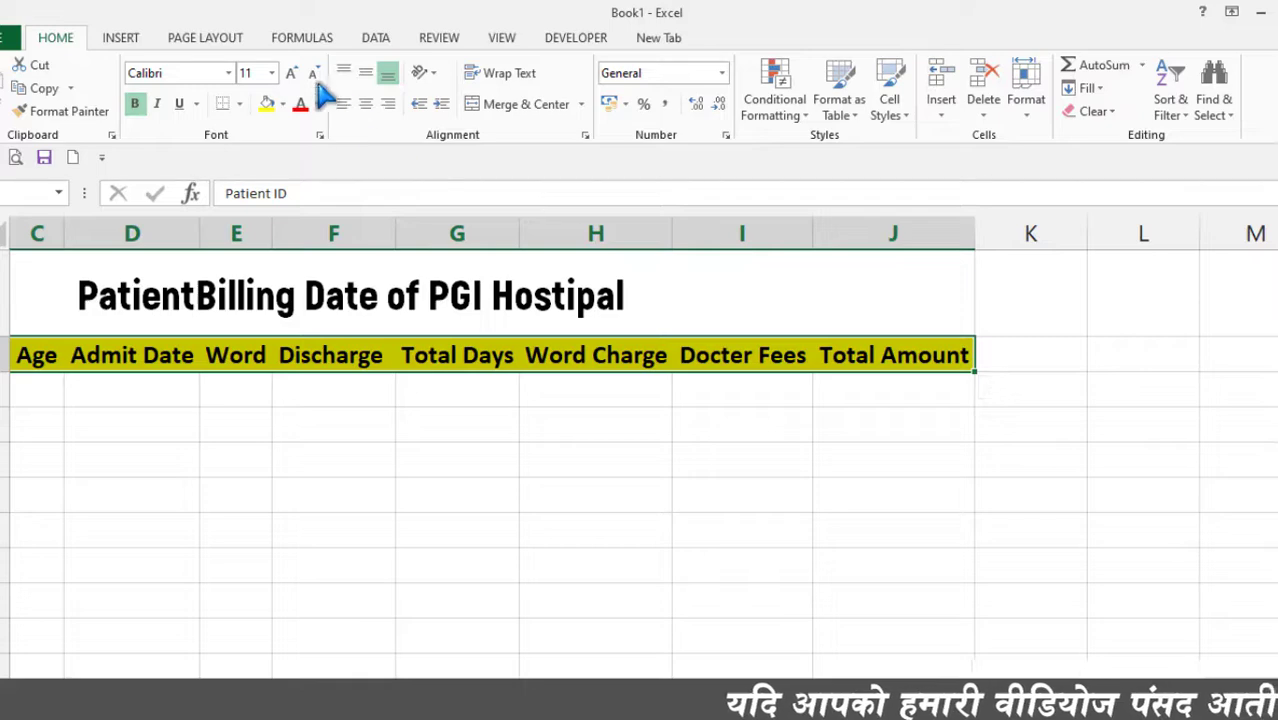
left_click(242, 104)
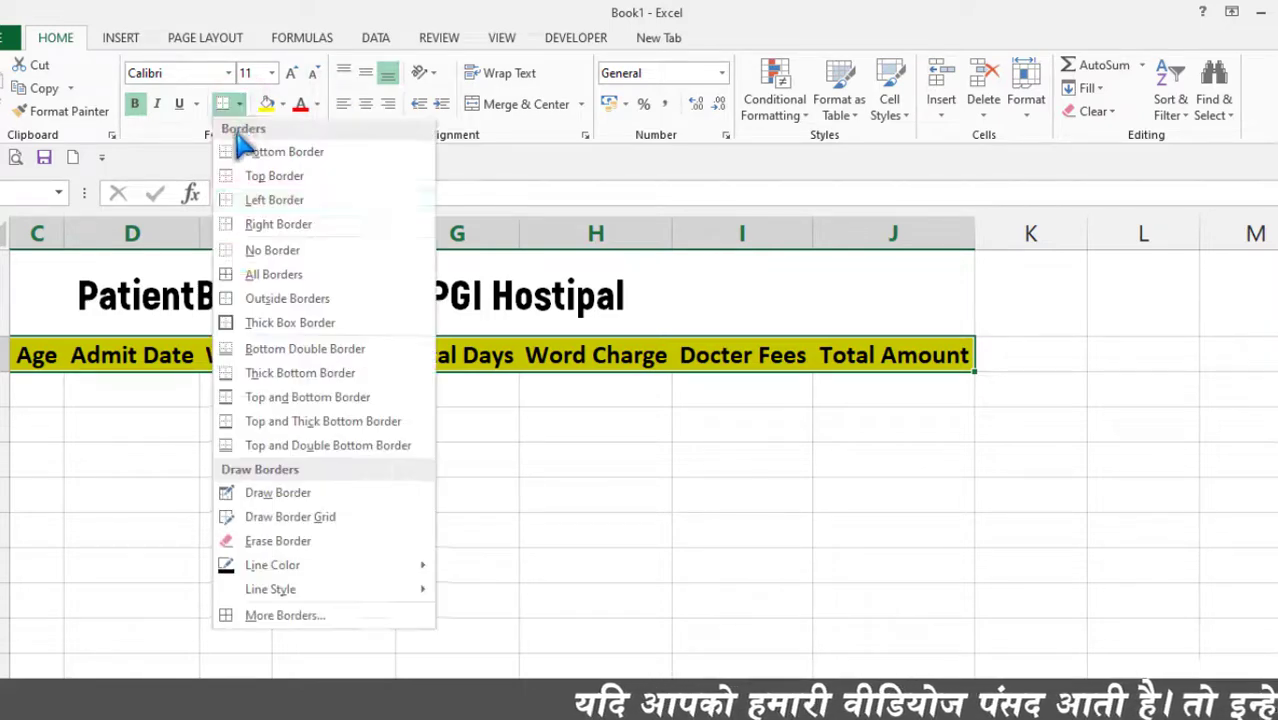
left_click(272, 276)
left_click(85, 415)
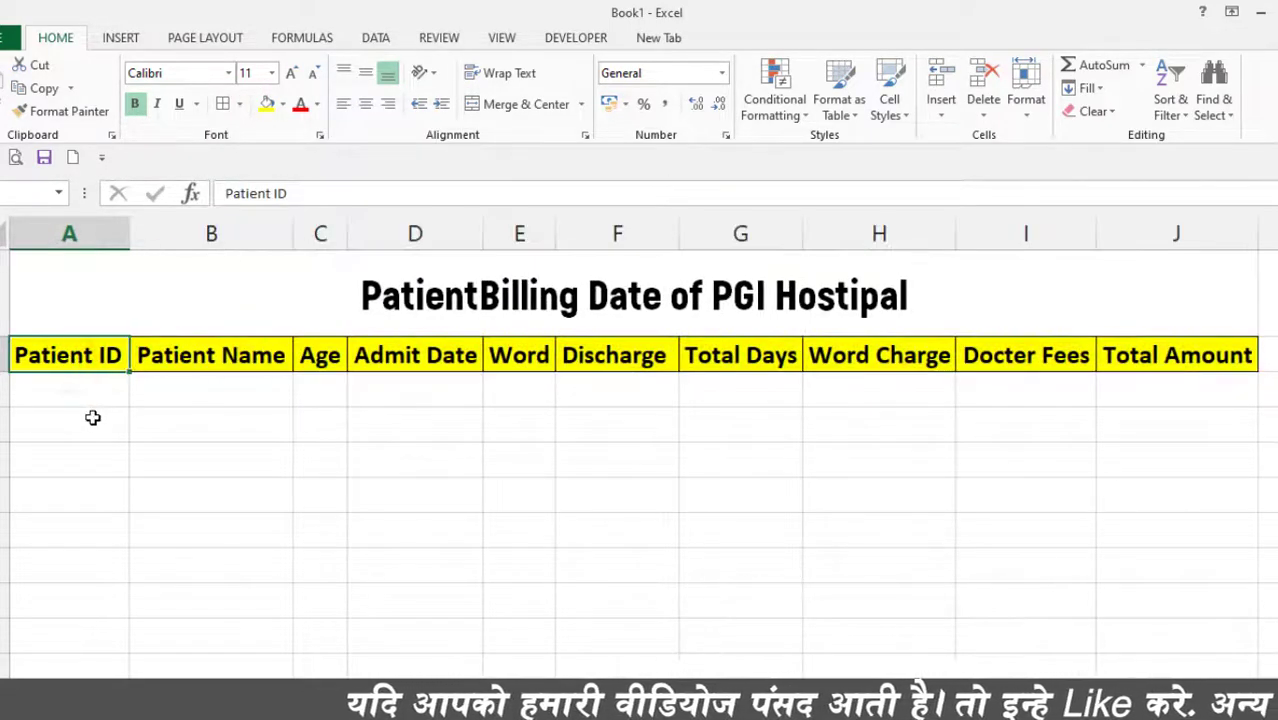
Step: Enter the first two consecutive patient IDs in the two cells below the Patient ID header
left_click(60, 390)
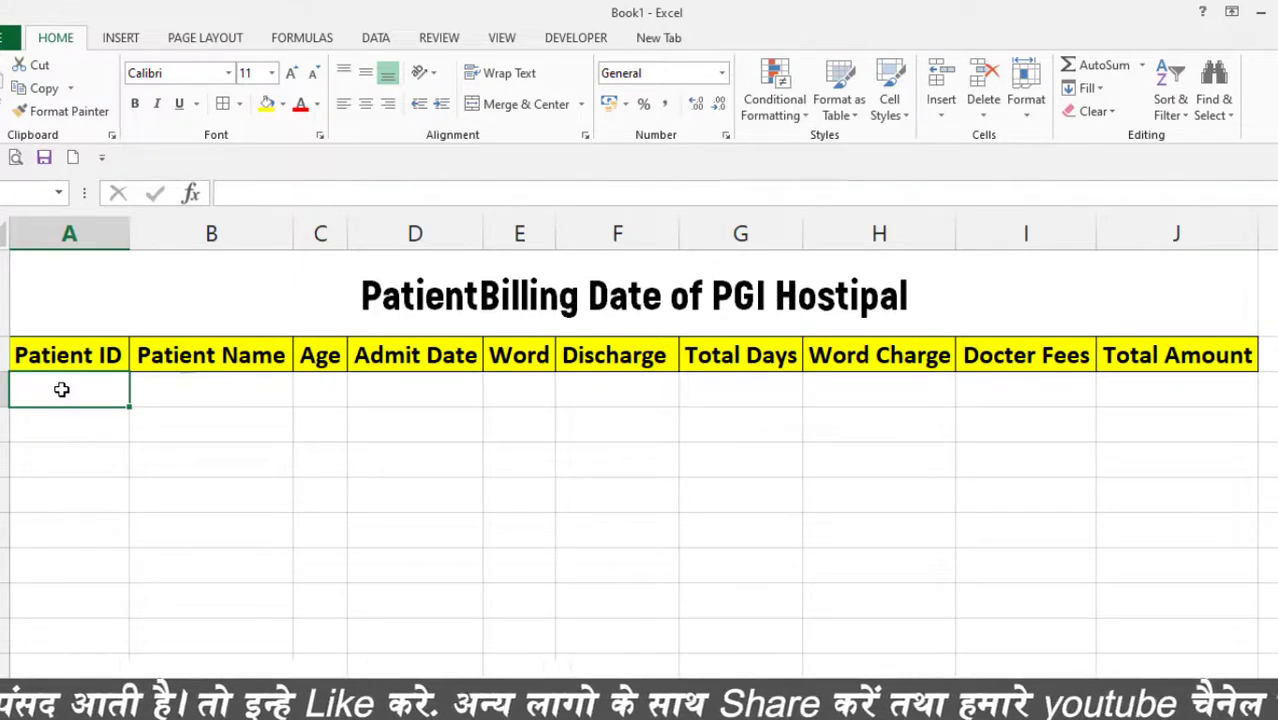
type("PGI")
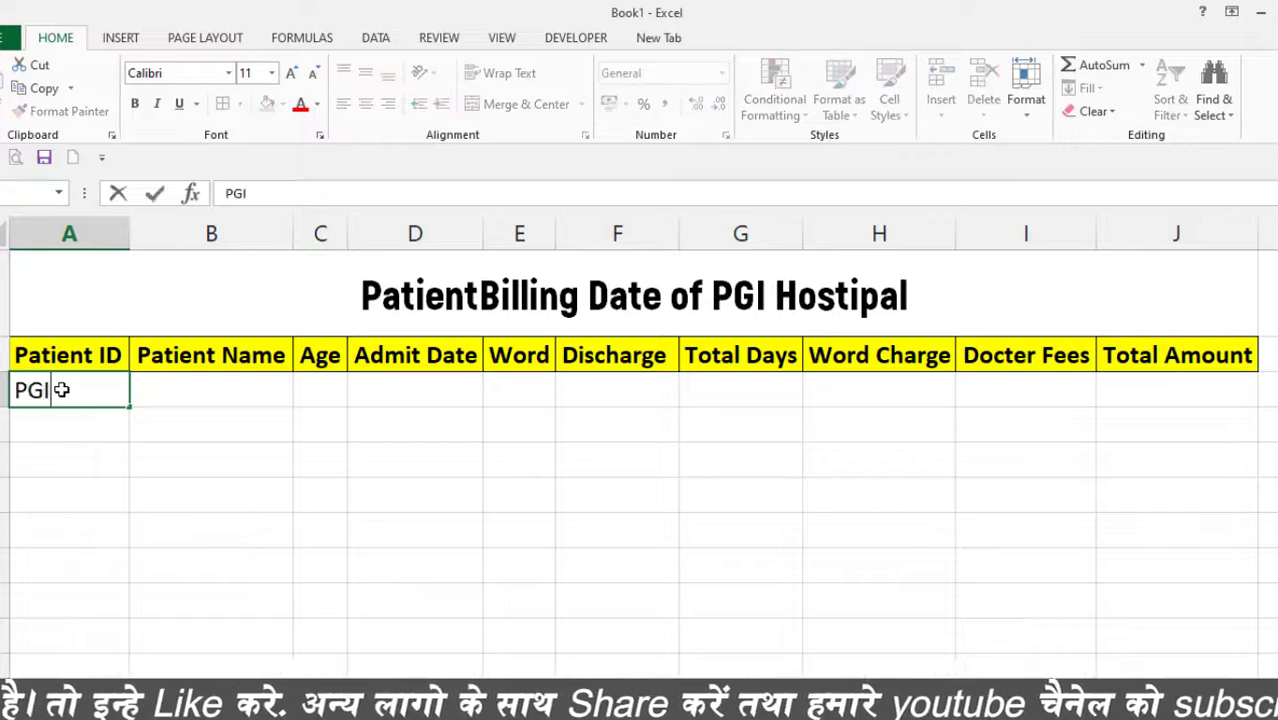
type("1001")
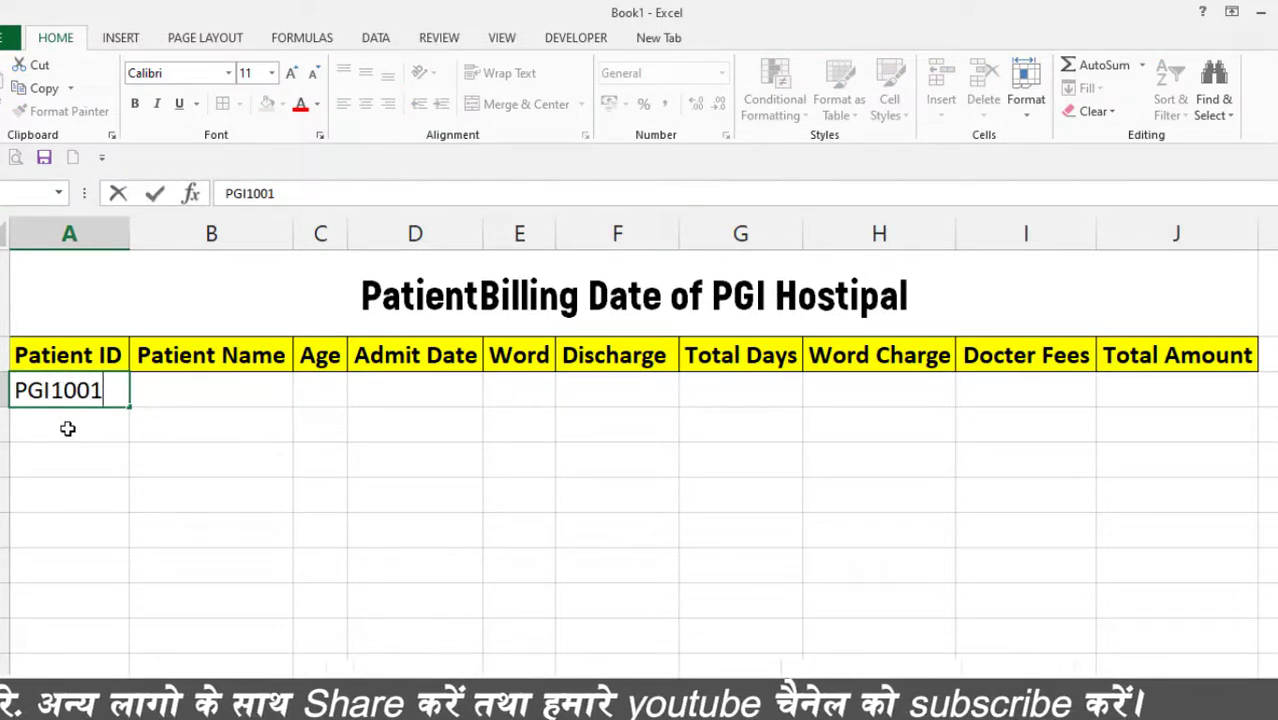
key("Return")
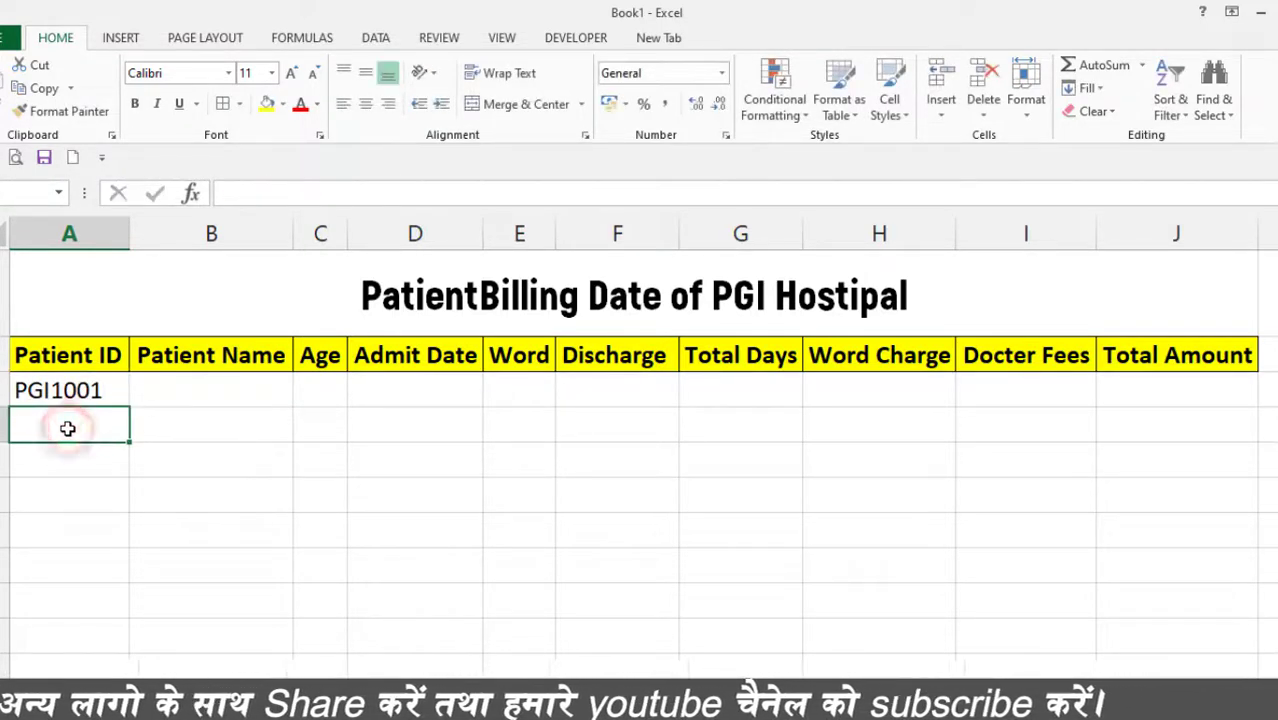
type("PGI")
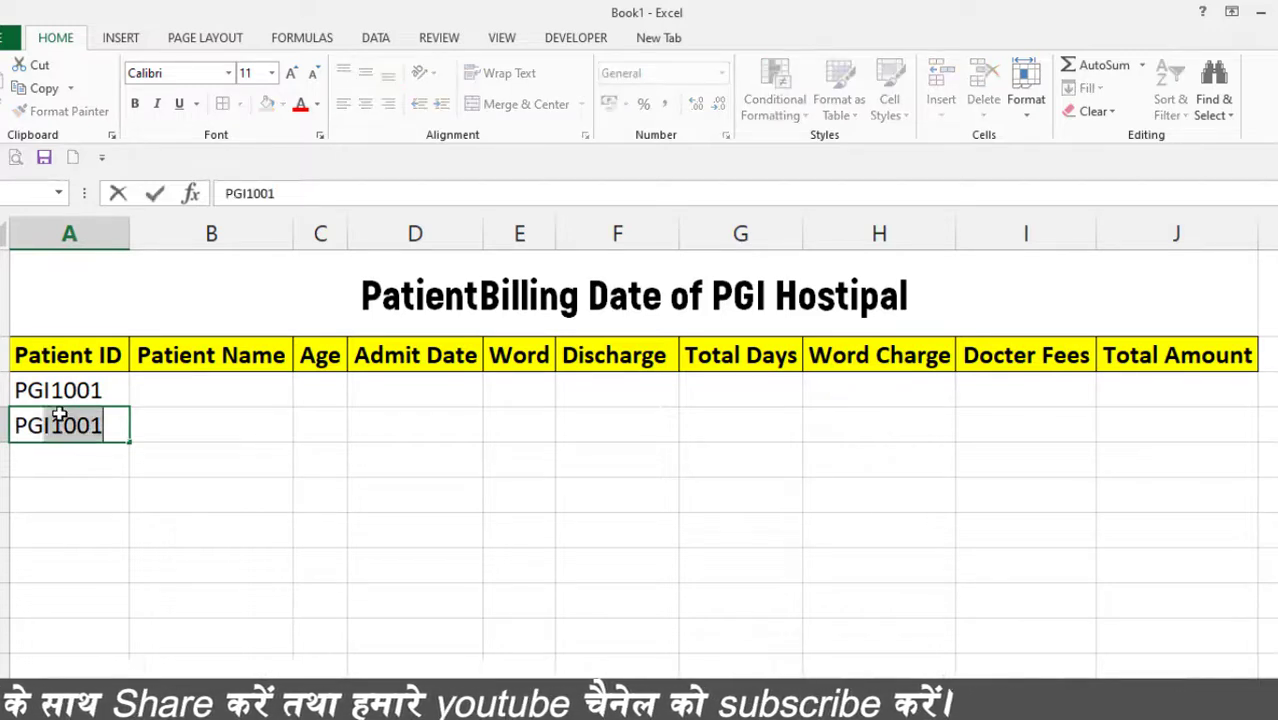
type("100")
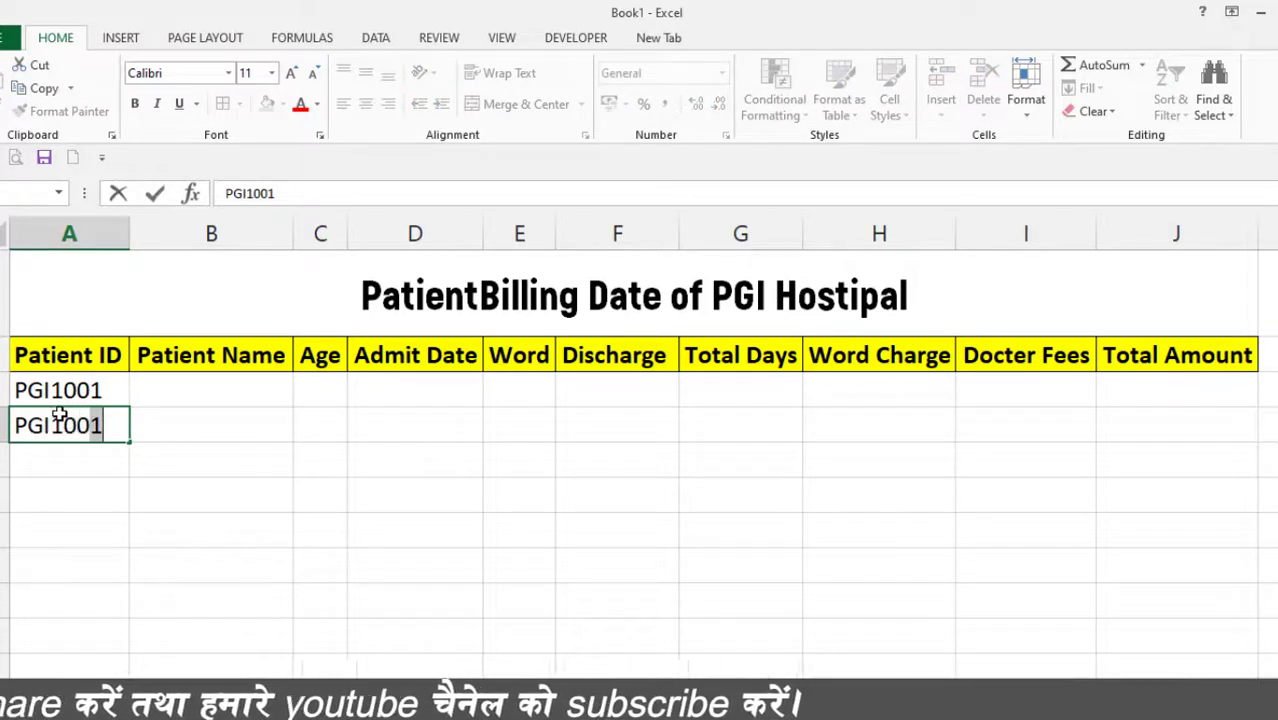
type("2")
key("Return")
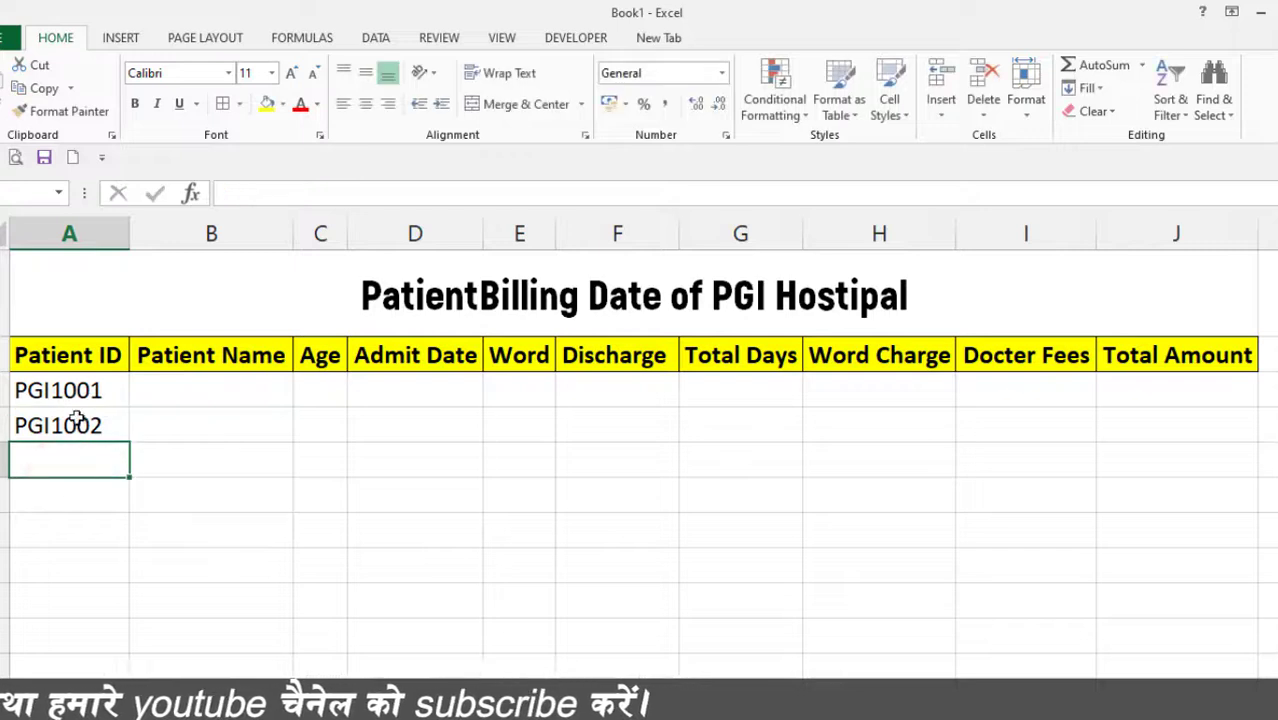
Step: Extend the two patient IDs as a consecutive series down the Patient ID column to about nine rows
left_click_drag(74, 390, 125, 678)
left_click_drag(130, 602, 132, 604)
scroll(85, 455, "up", 1)
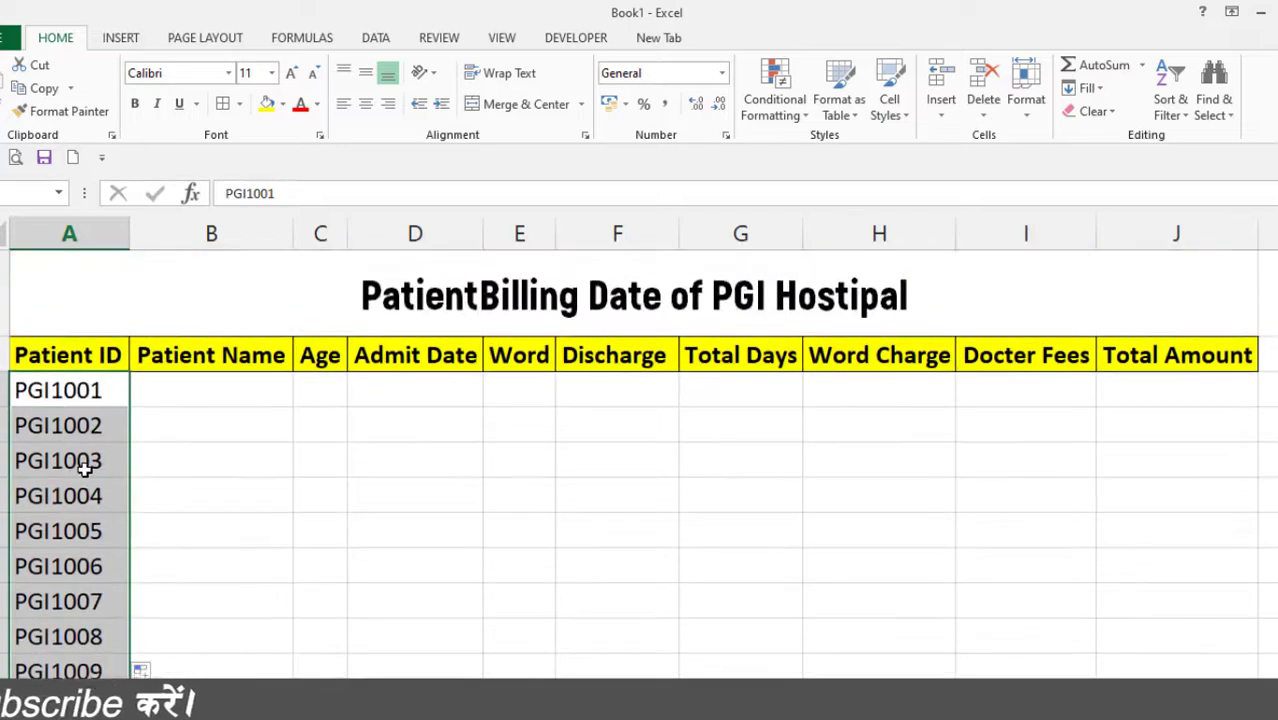
left_click(82, 460)
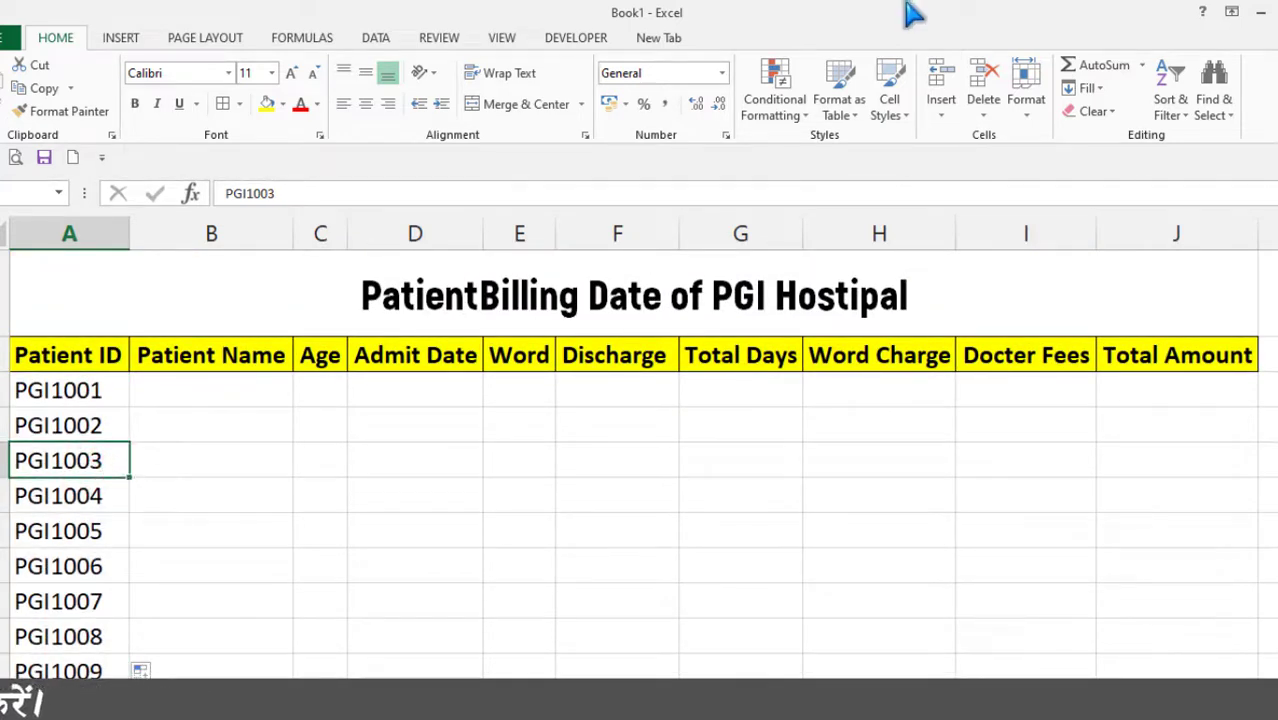
Step: Enter the first names of five patients in the Patient Name column beside the first five patient IDs
left_click(185, 391)
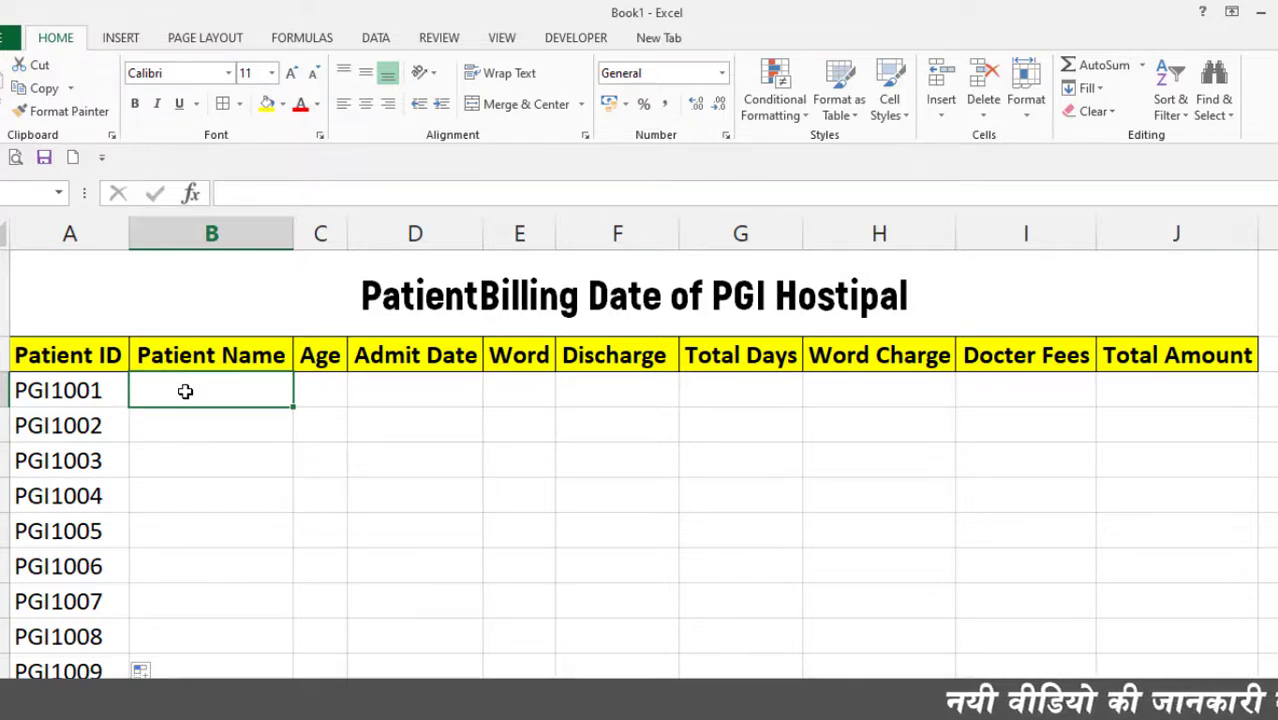
type("Parul")
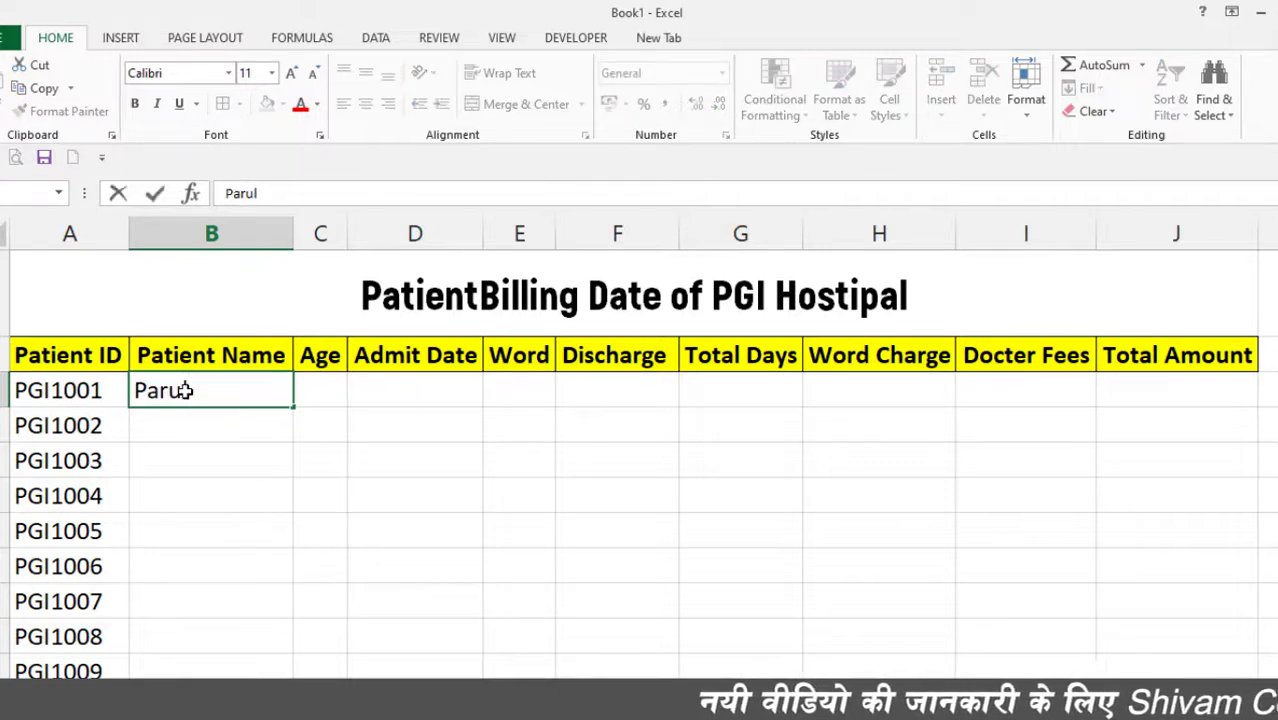
key("Return")
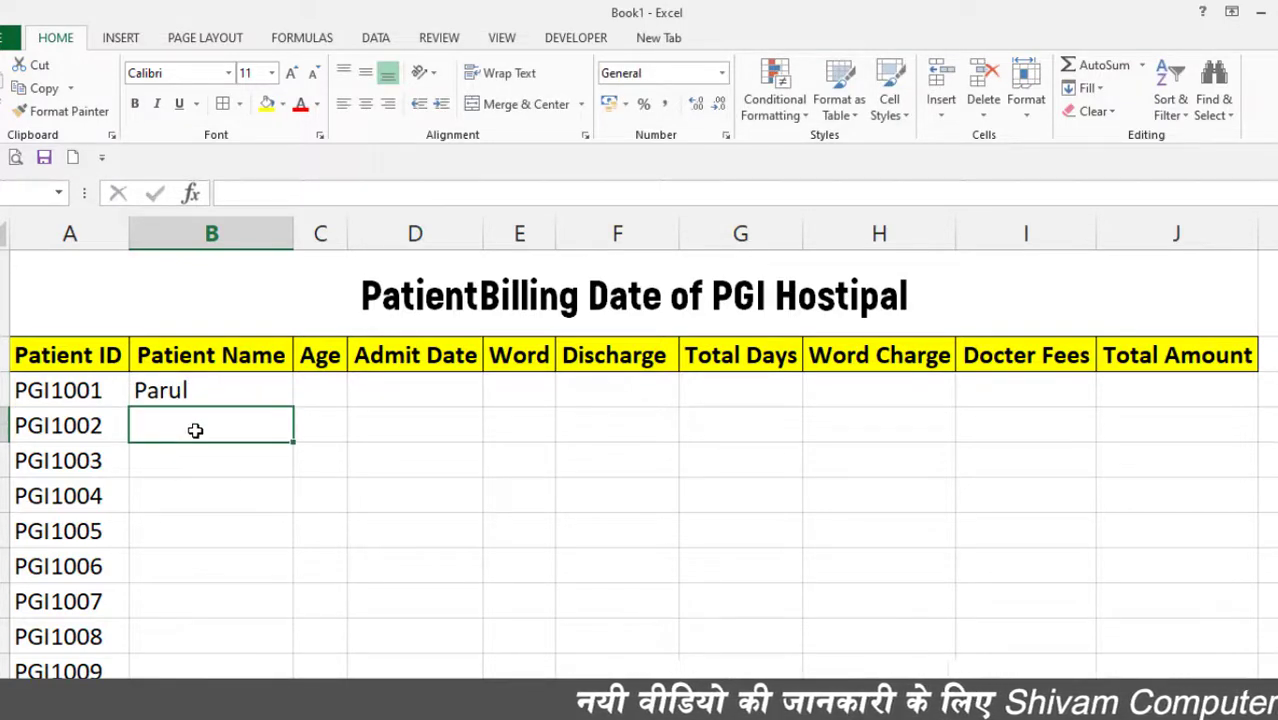
type("Su")
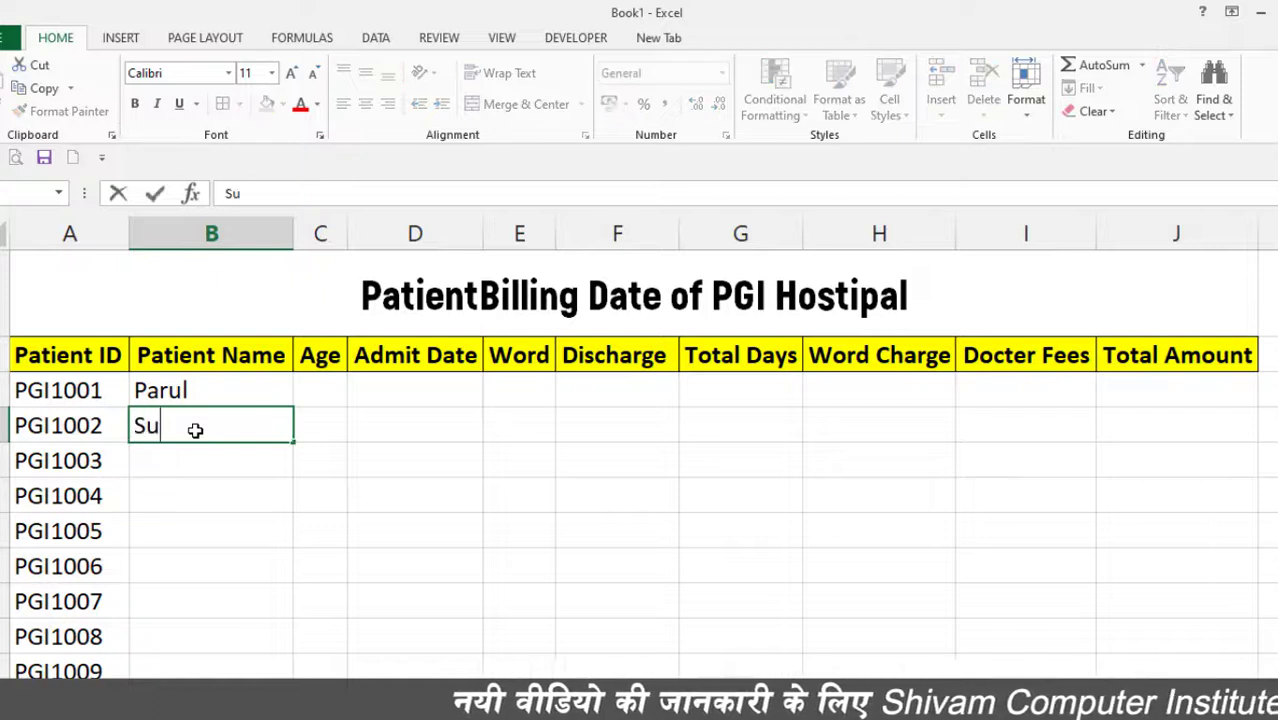
type("priya")
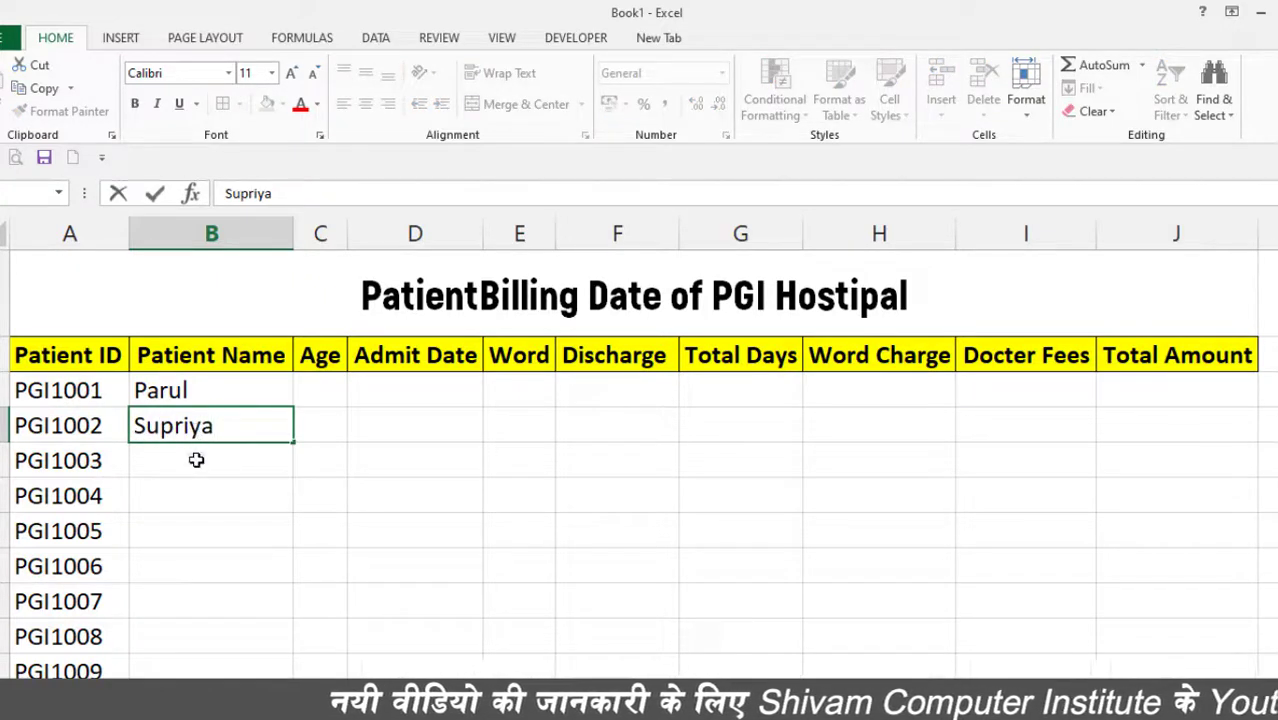
left_click(196, 460)
type("Amit")
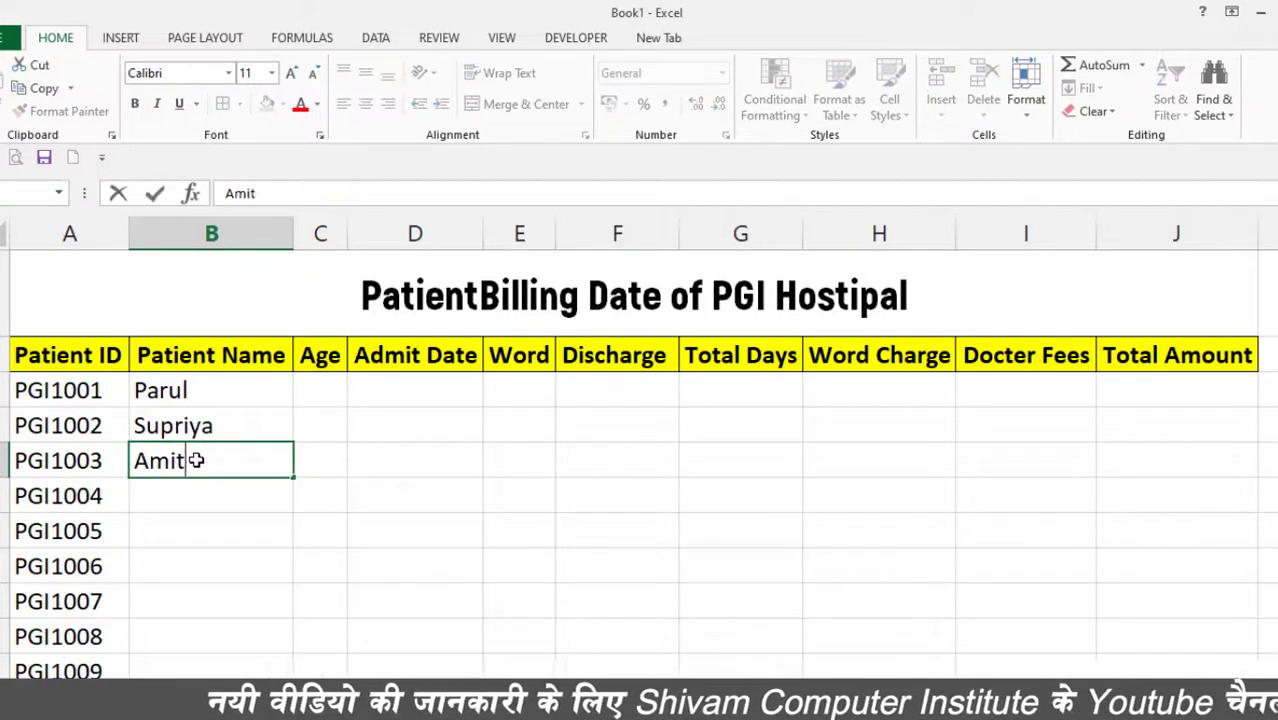
key("Return")
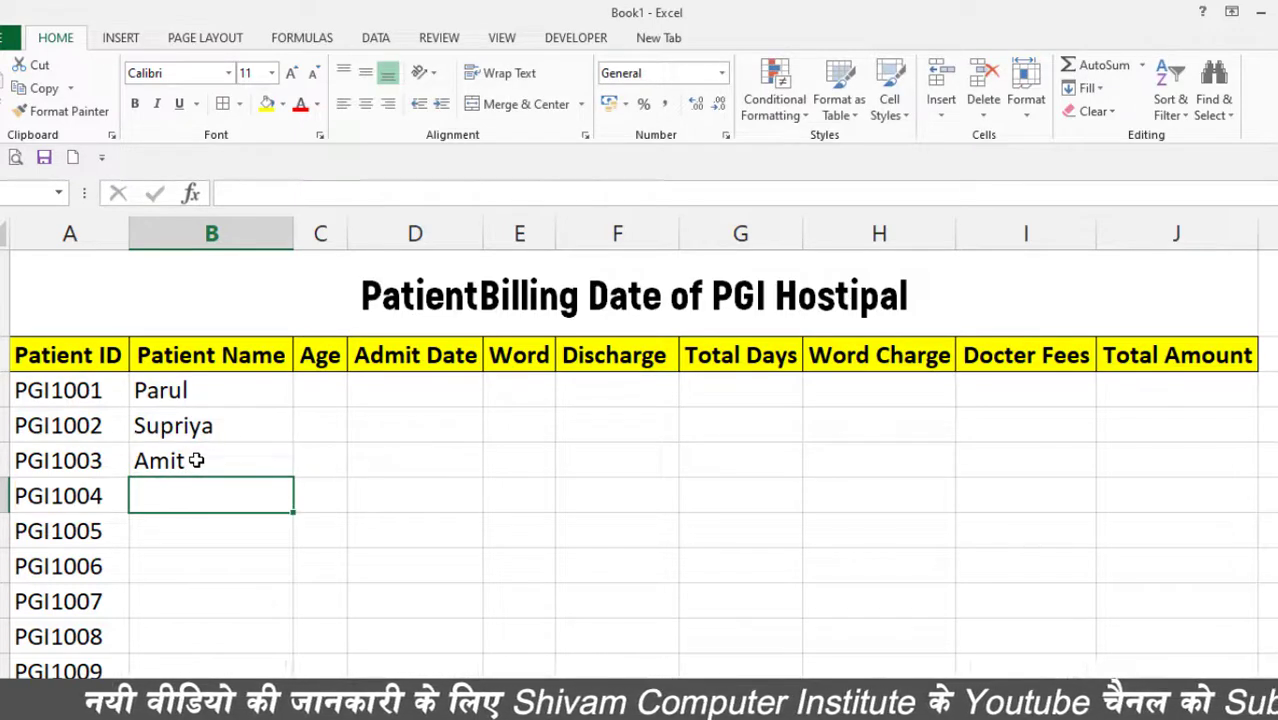
type("Sumit")
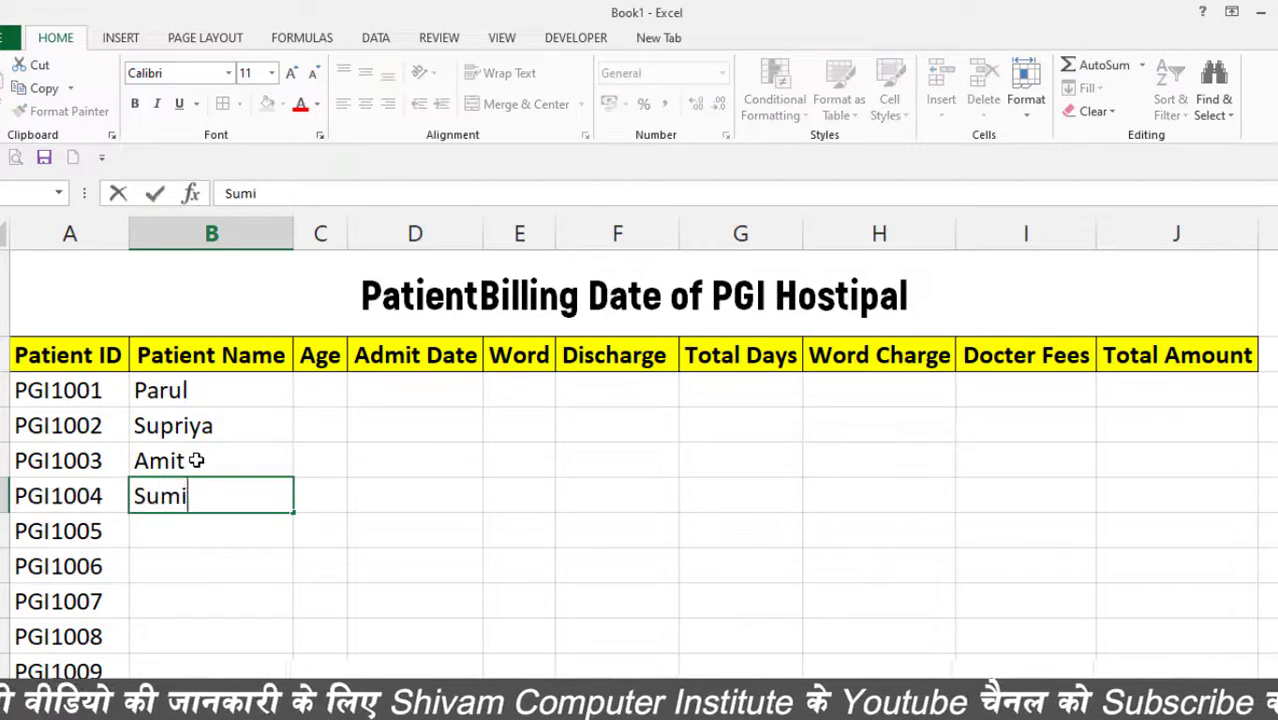
left_click(186, 526)
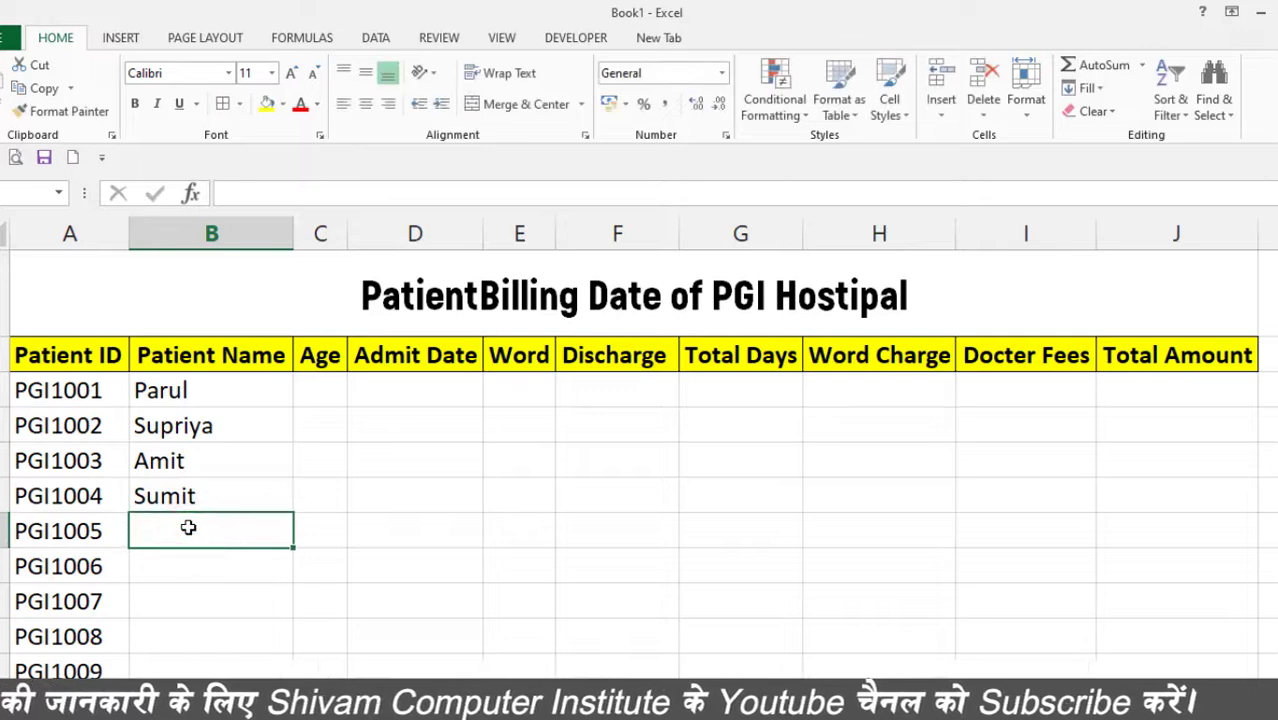
type("Shivam")
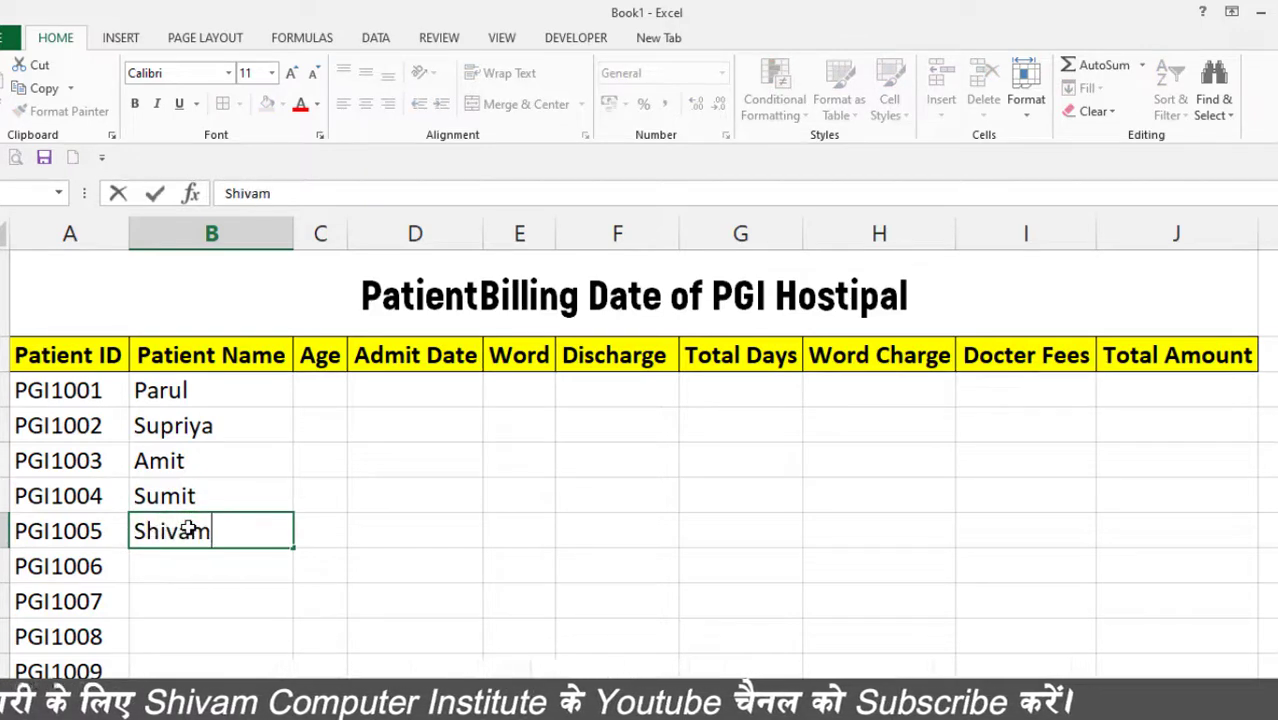
left_click(179, 566)
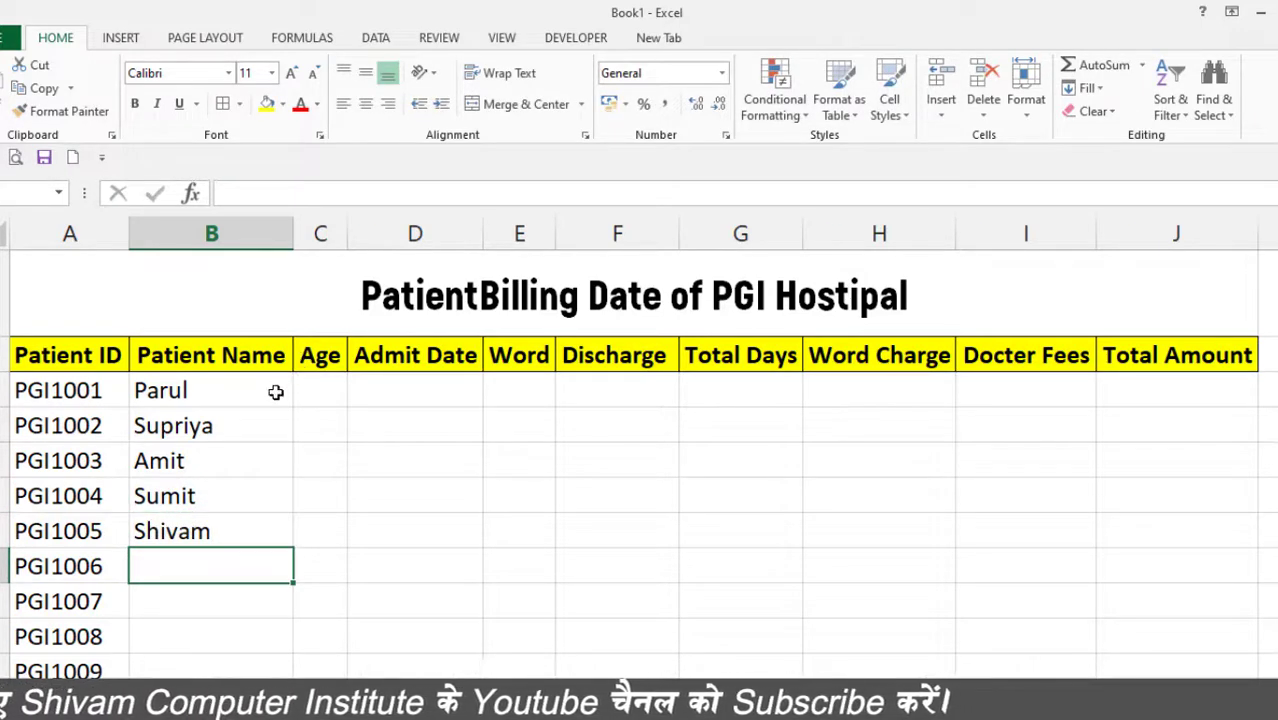
left_click(258, 421)
Step: Enter the ages 28, 12, 19, 18 and 22 in the Age column for the five named patients
left_click(329, 388)
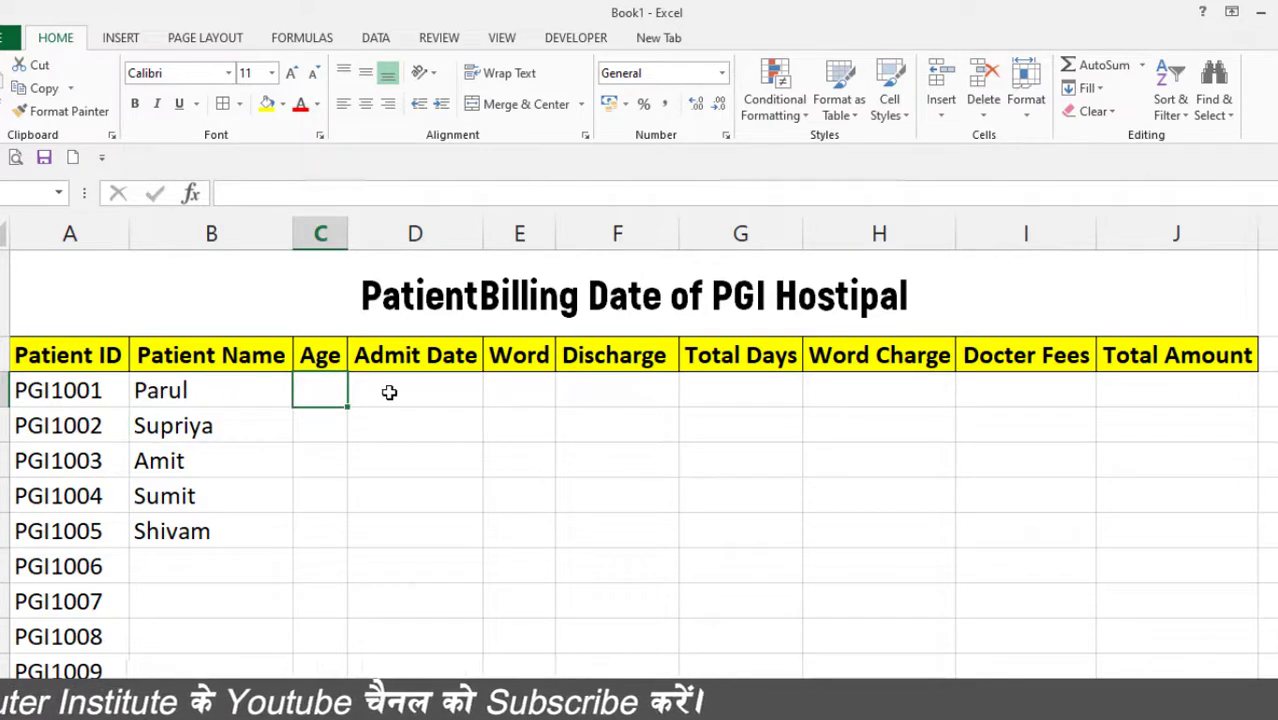
type("28")
key("Return")
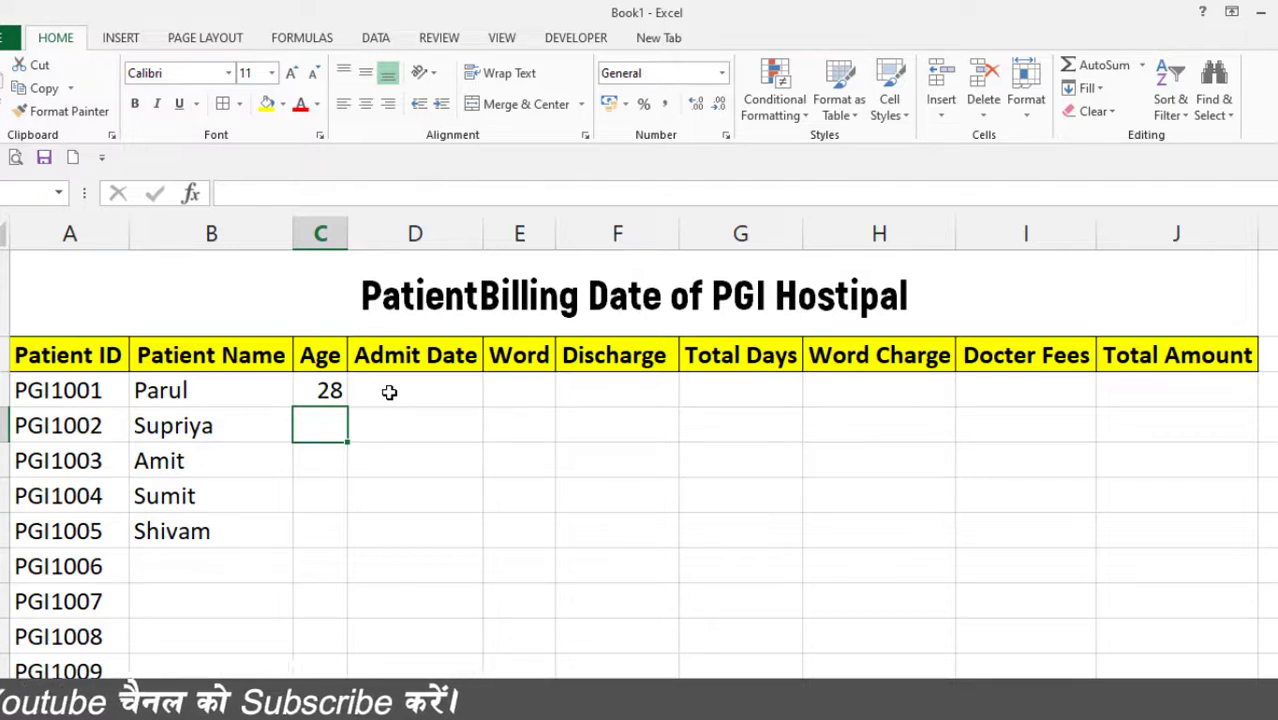
type("12")
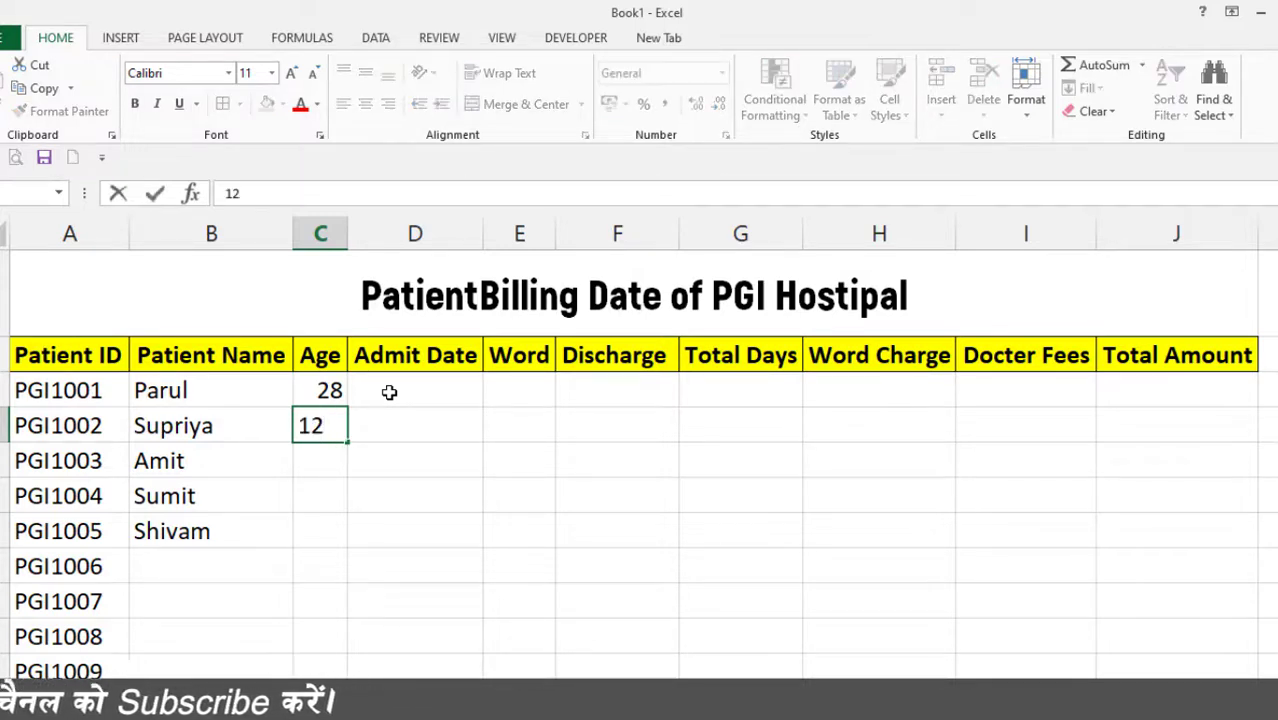
key("Return")
type("19")
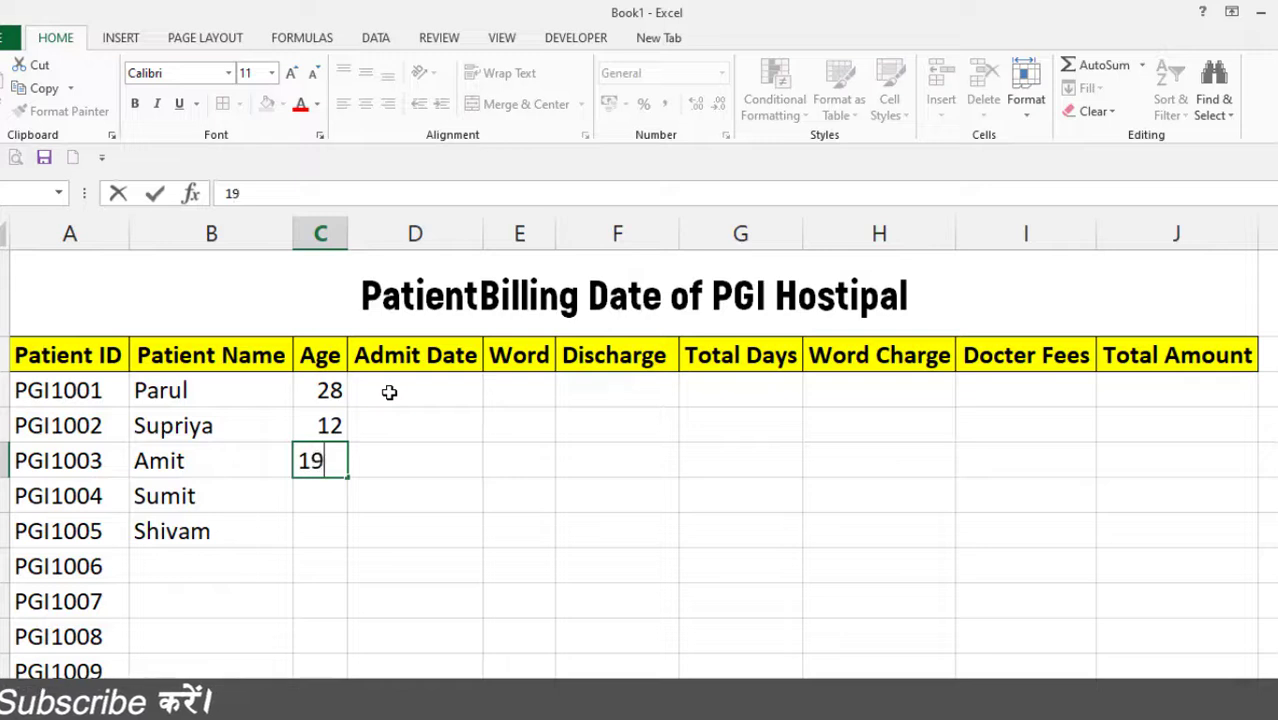
key("Return")
type("18")
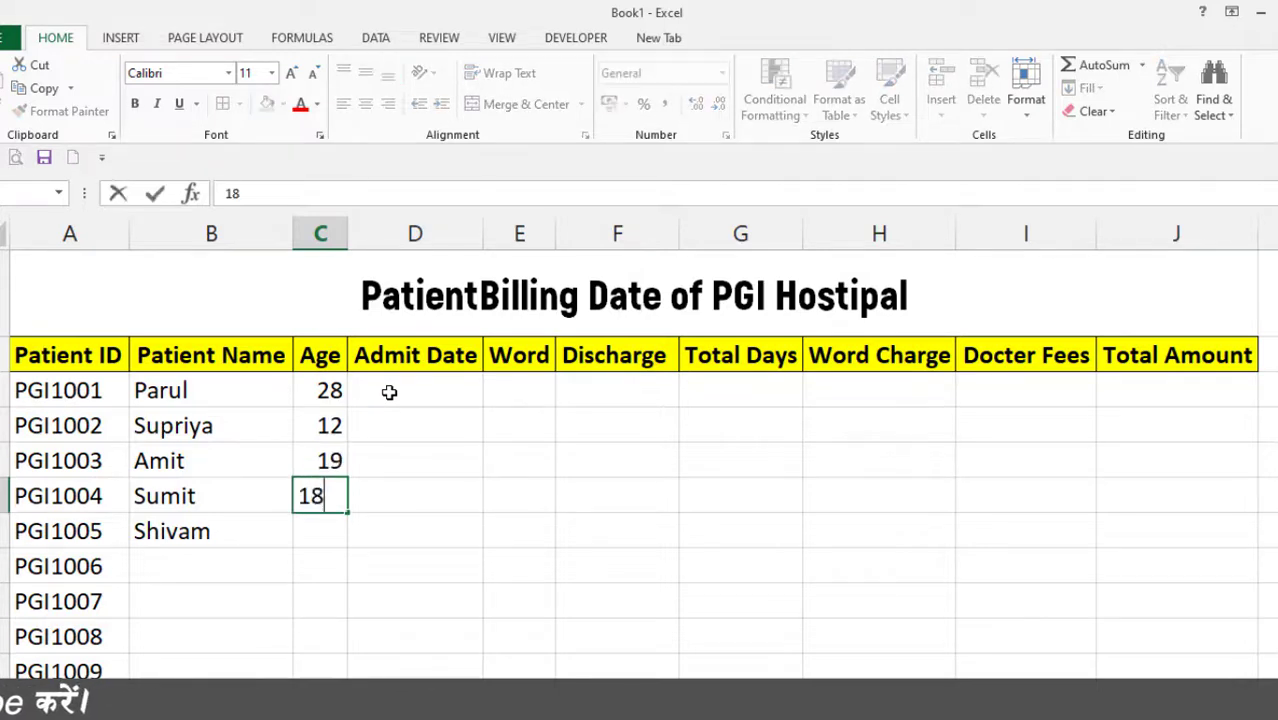
key("Return")
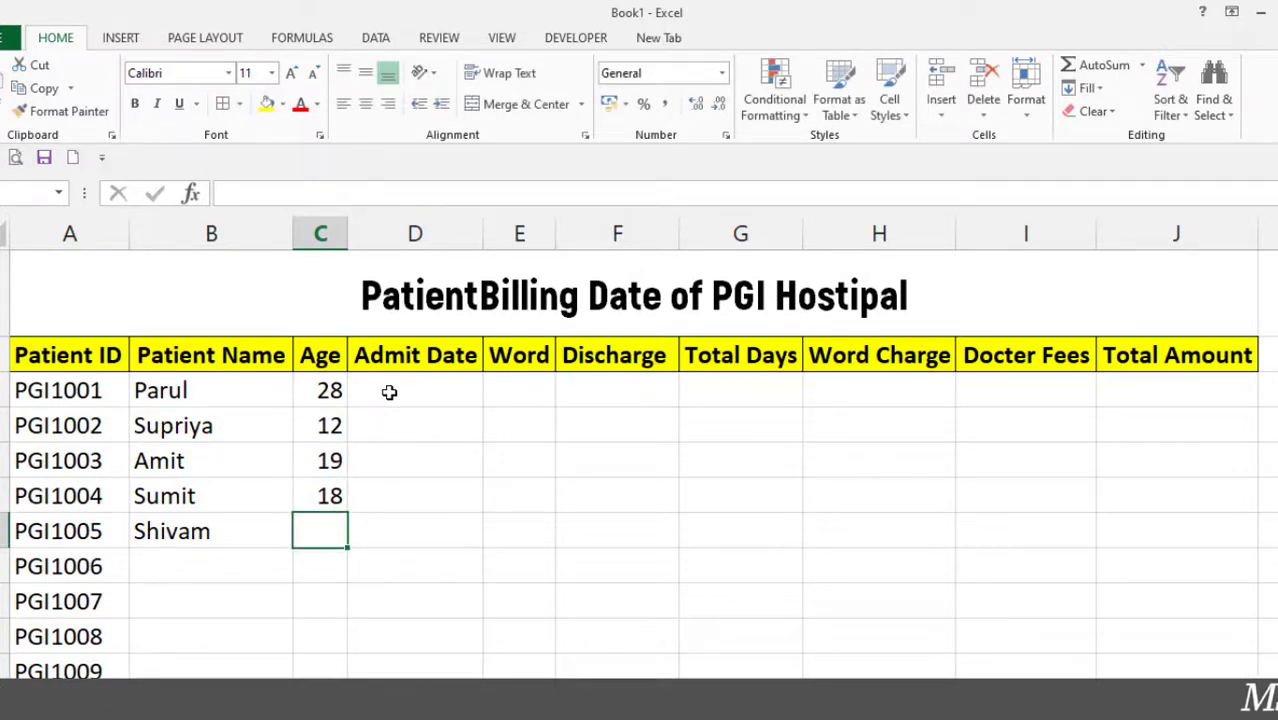
type("22")
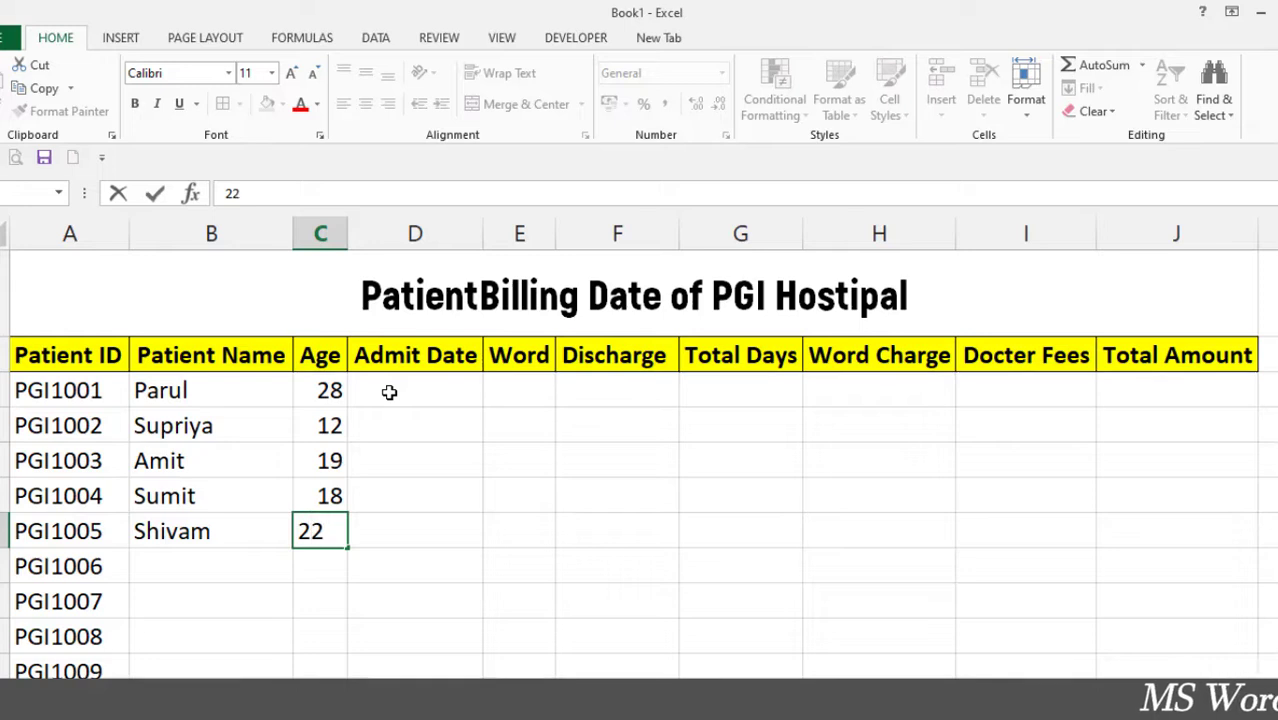
left_click(414, 465)
left_click(375, 505)
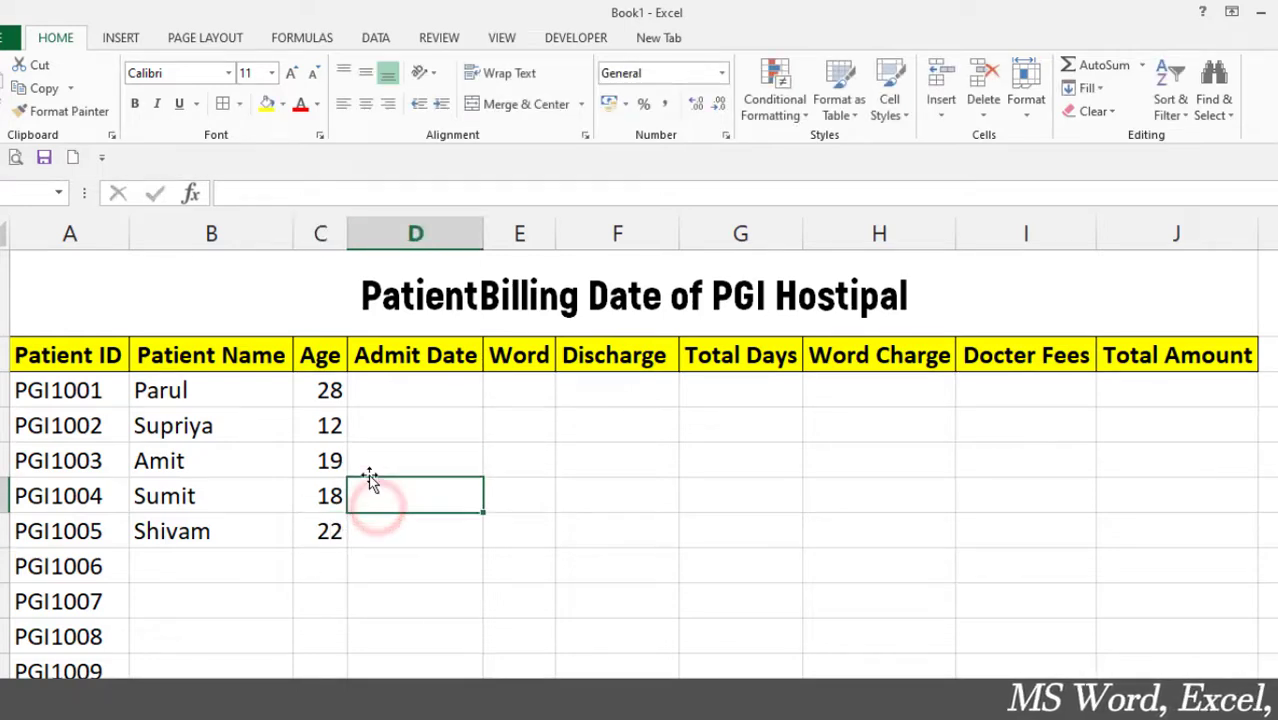
Step: Enter 15-10-2022 as the admit date of the first patient in the Admit Date column
left_click(376, 390)
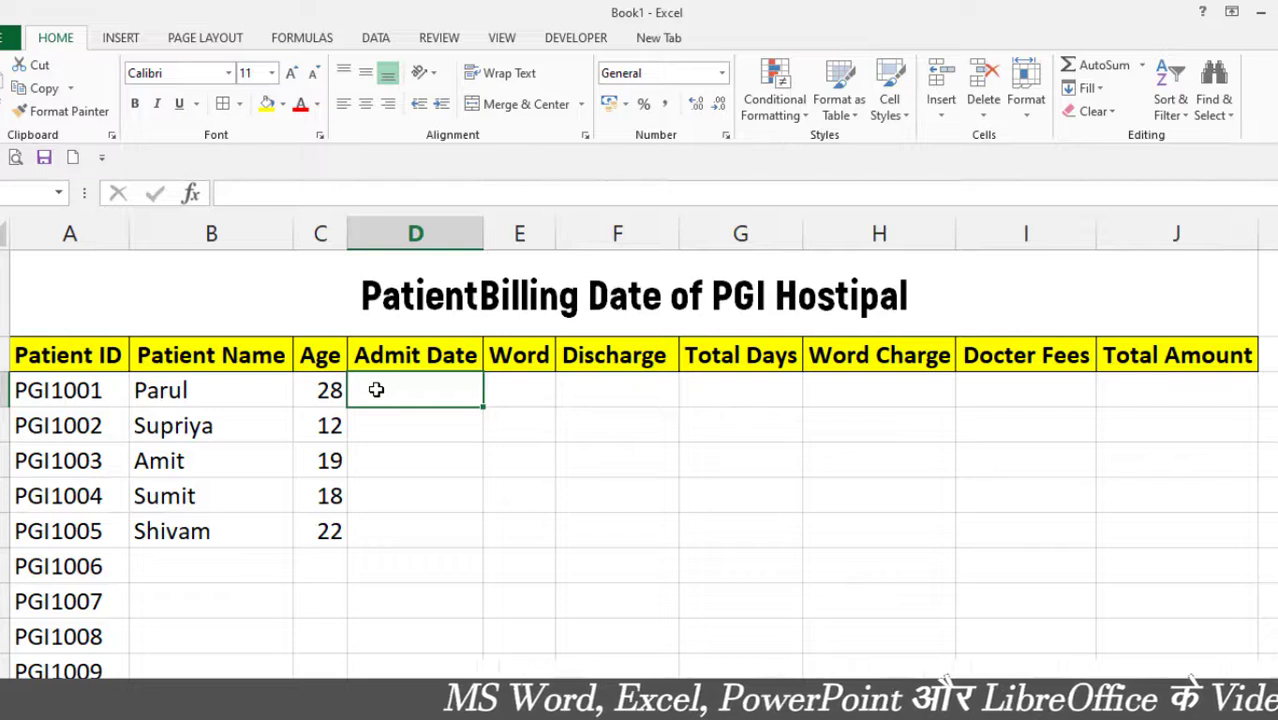
type("15")
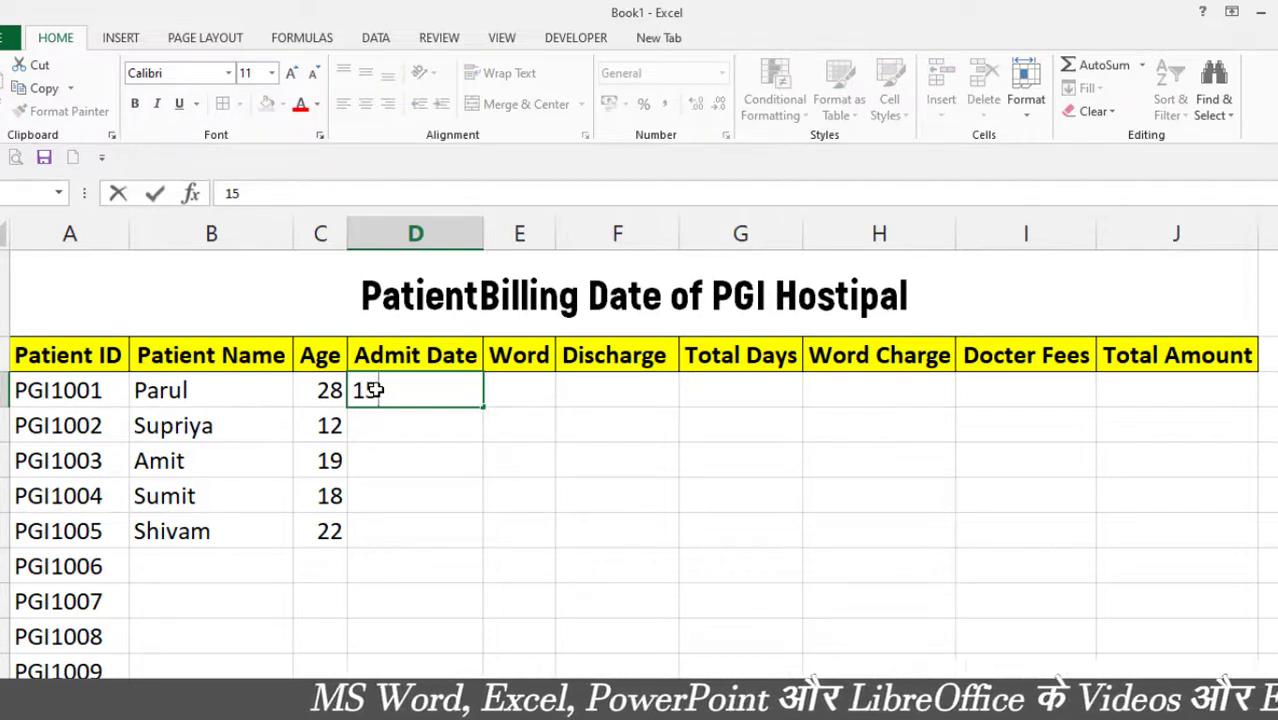
type("-")
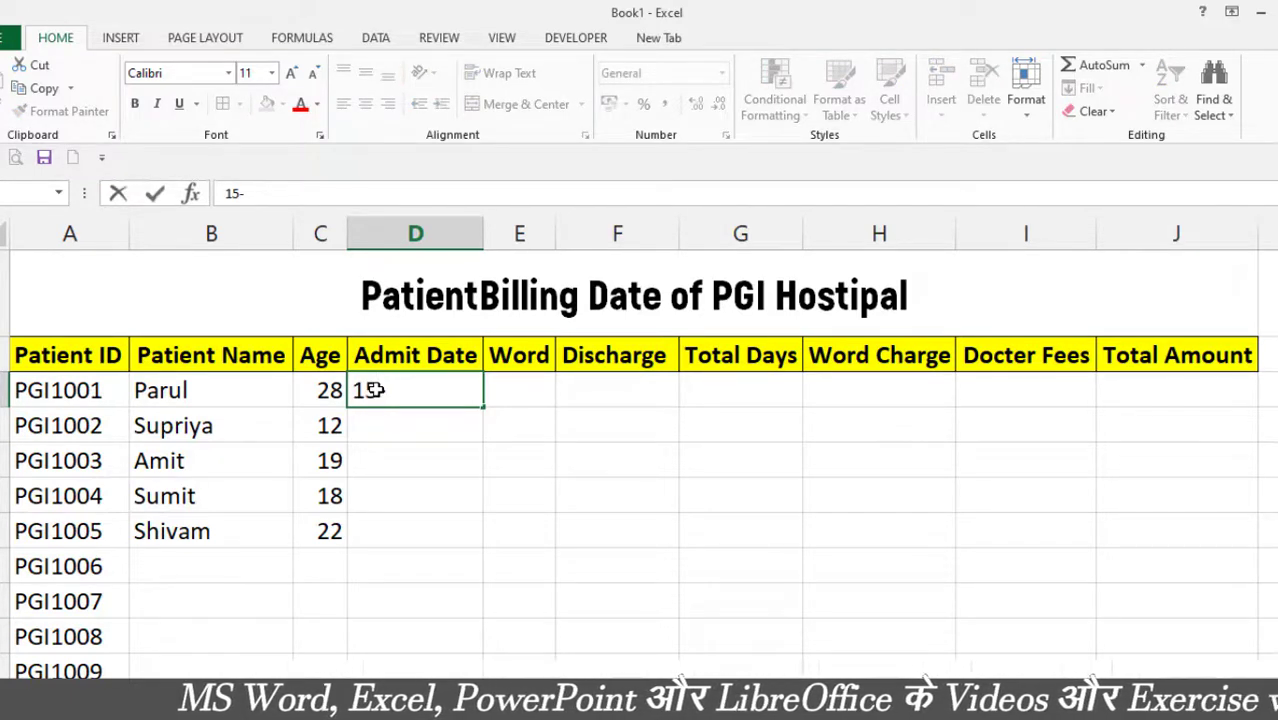
type("10-2022")
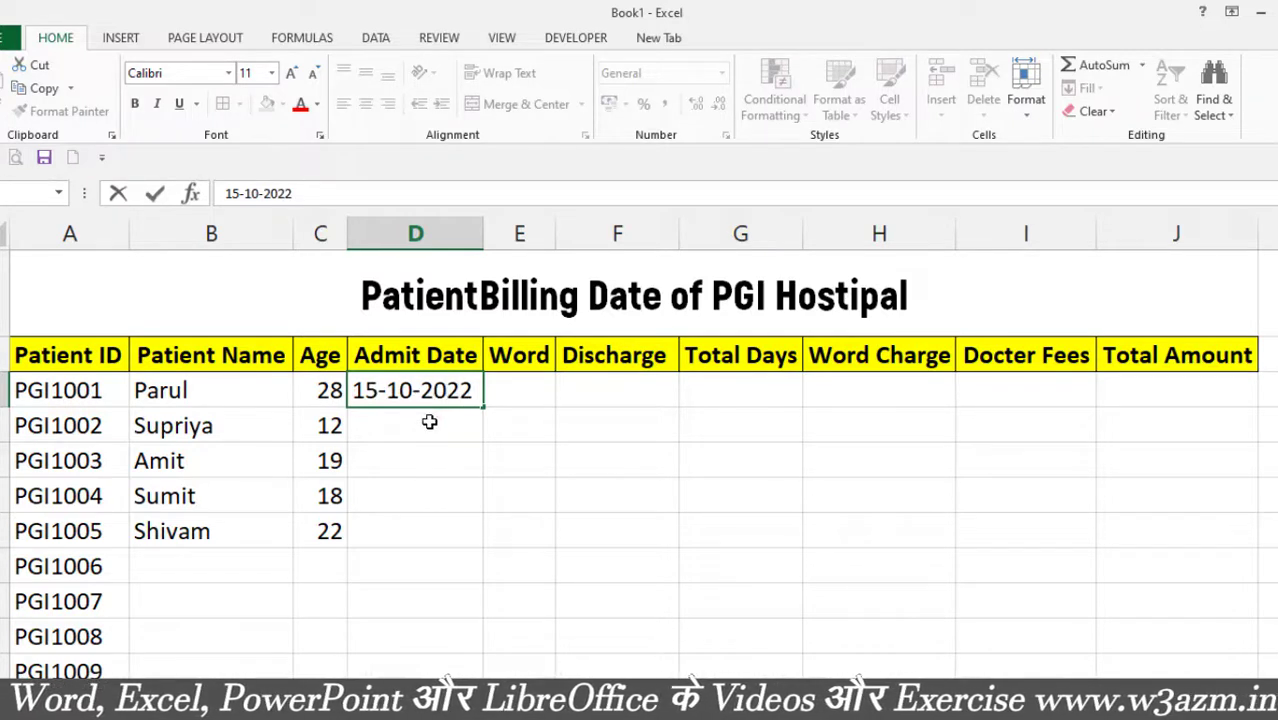
key("Return")
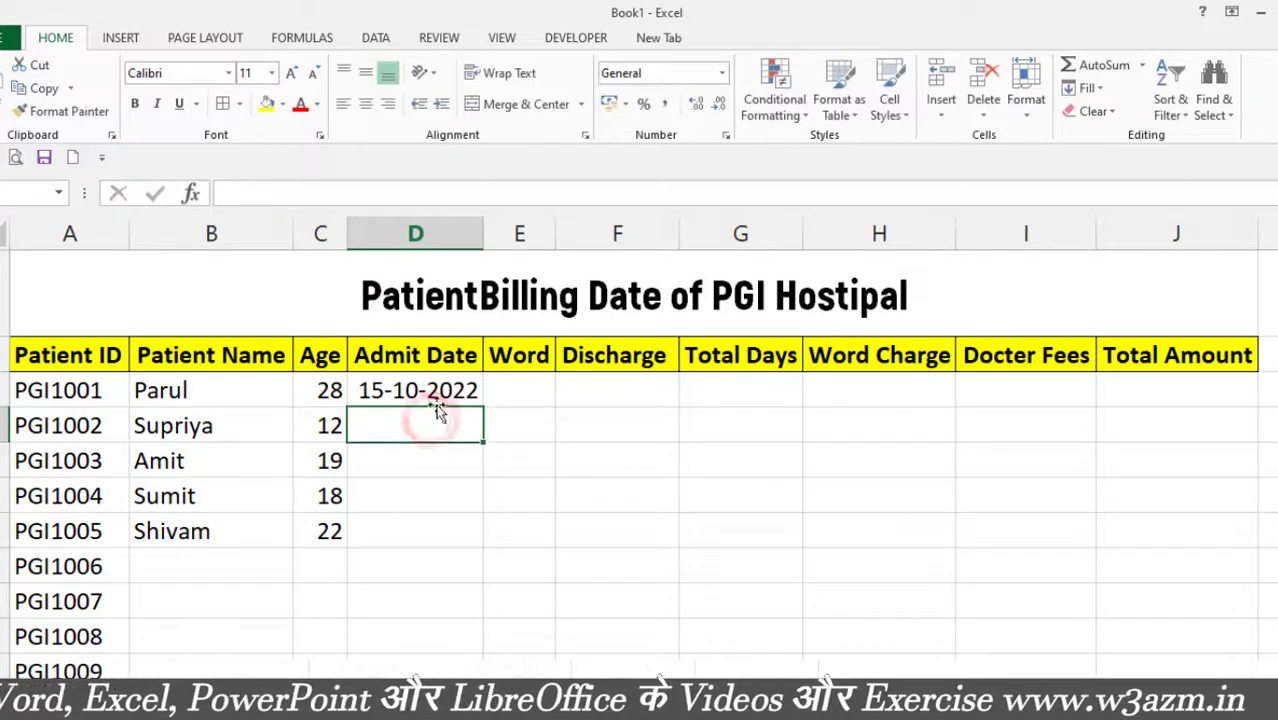
Step: Extend the first admit date as consecutive days down the Admit Date column to the fifth patient, ending at 19-10-2022
left_click(430, 398)
left_click_drag(482, 408, 487, 530)
left_click(432, 456)
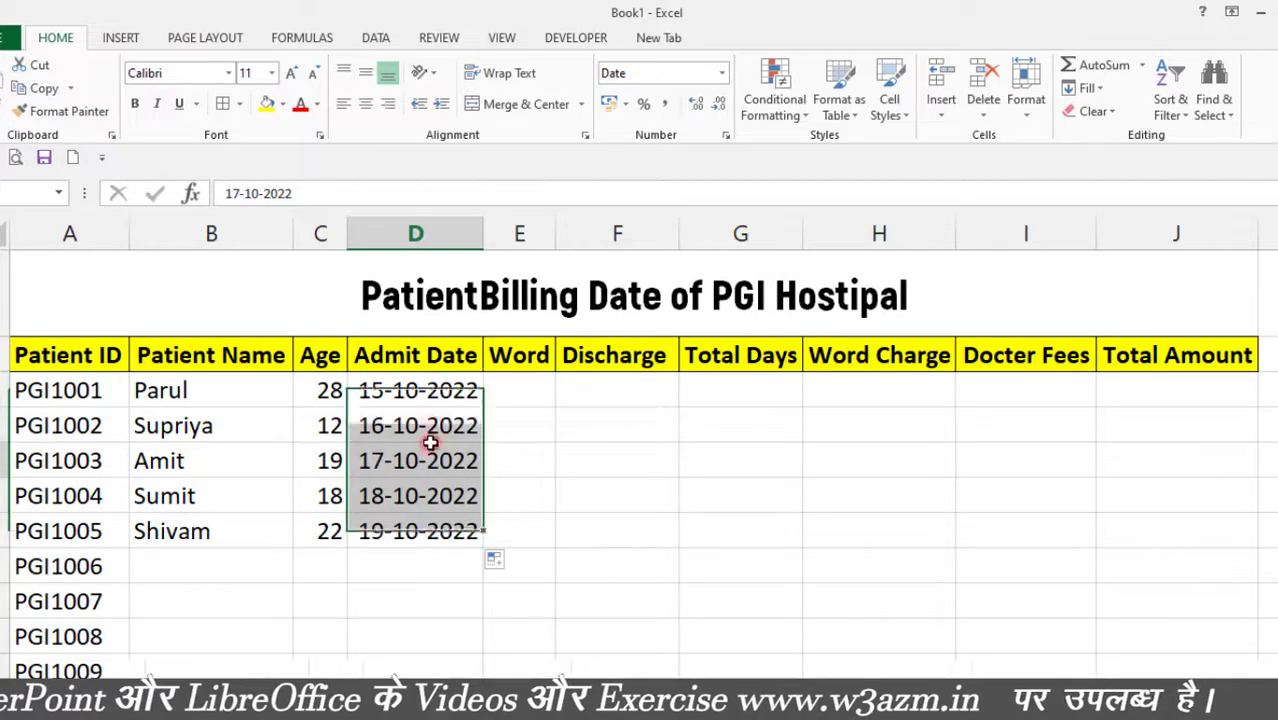
left_click(420, 391)
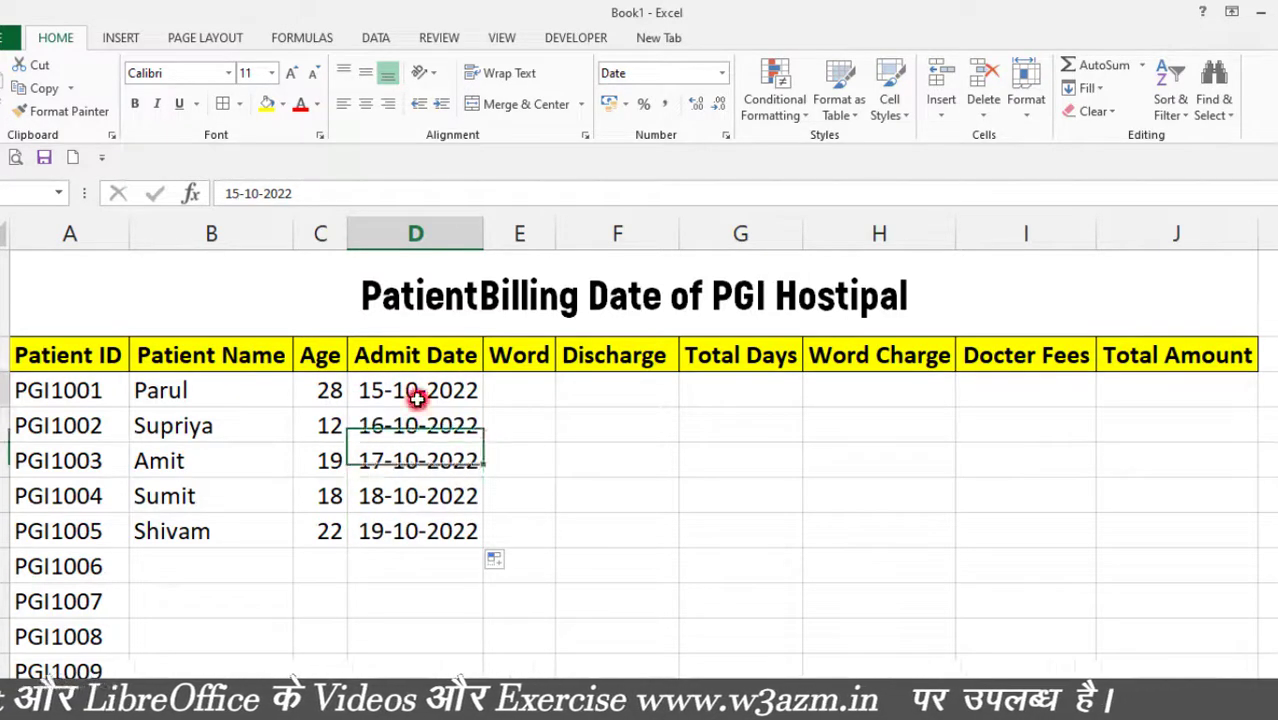
Step: Enter Genaral in the Word column for the first patient
left_click(522, 396)
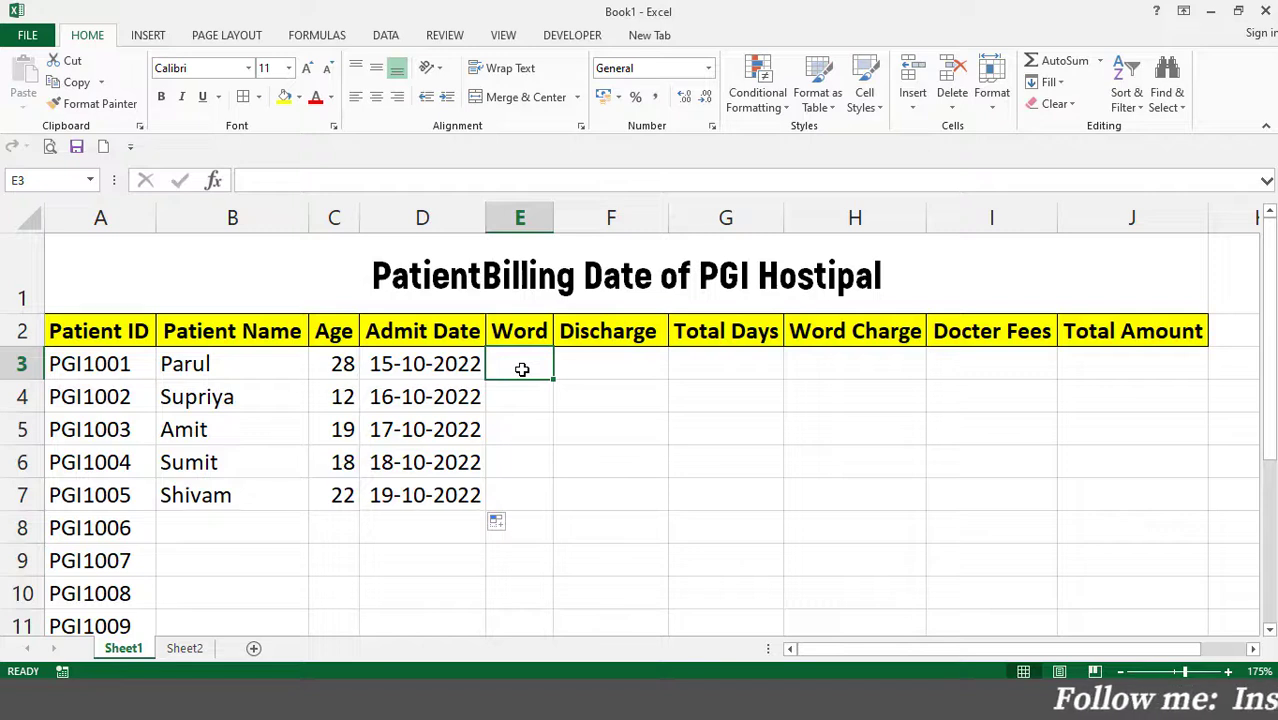
type("G")
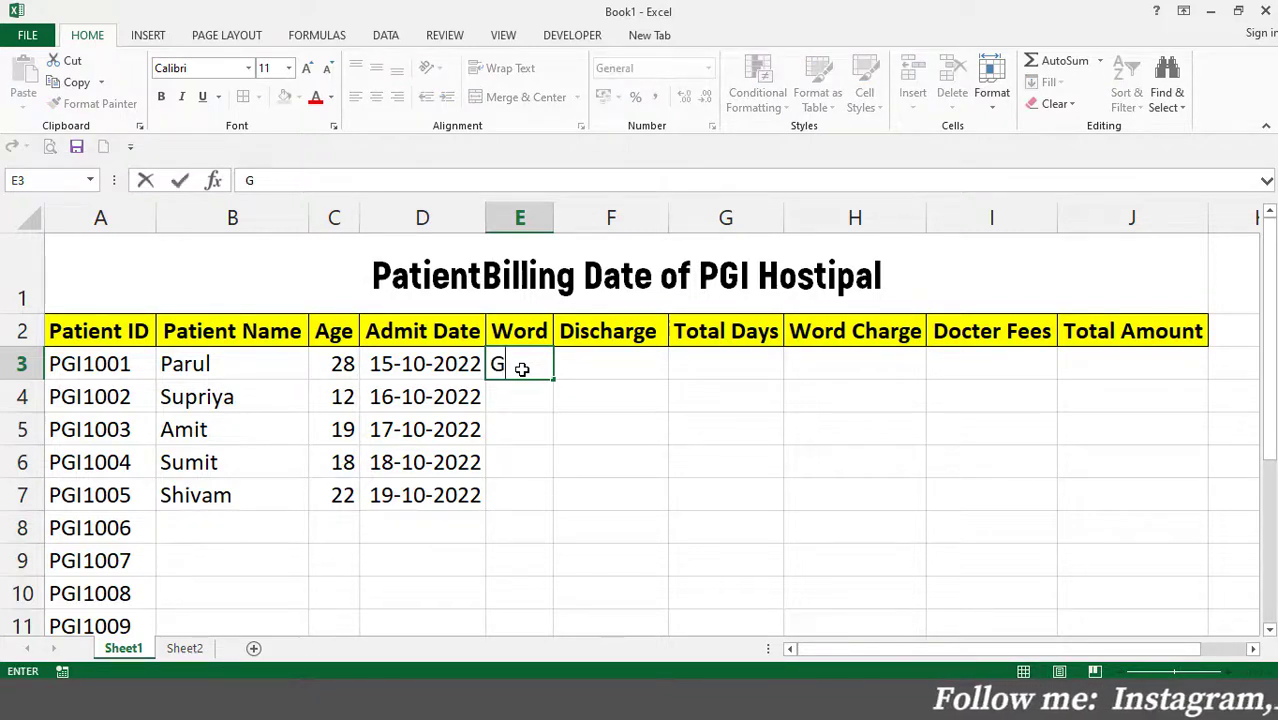
type("enaral")
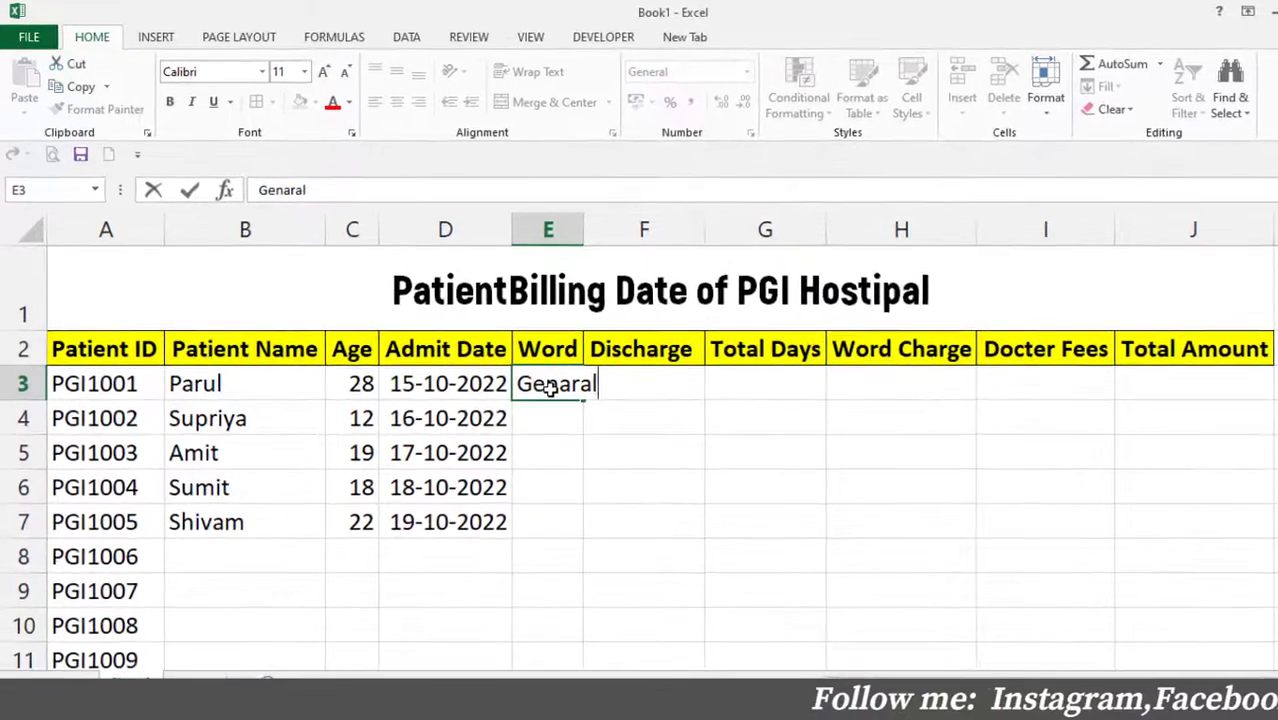
left_click(542, 417)
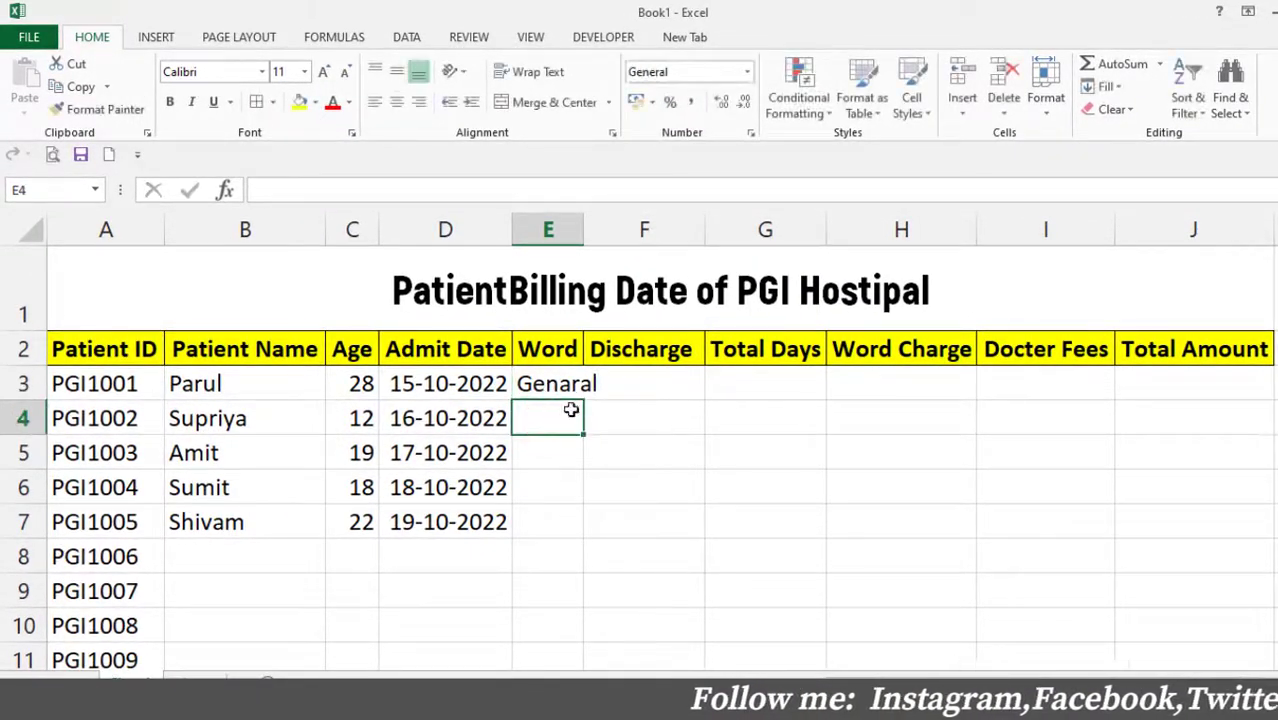
left_click(556, 390)
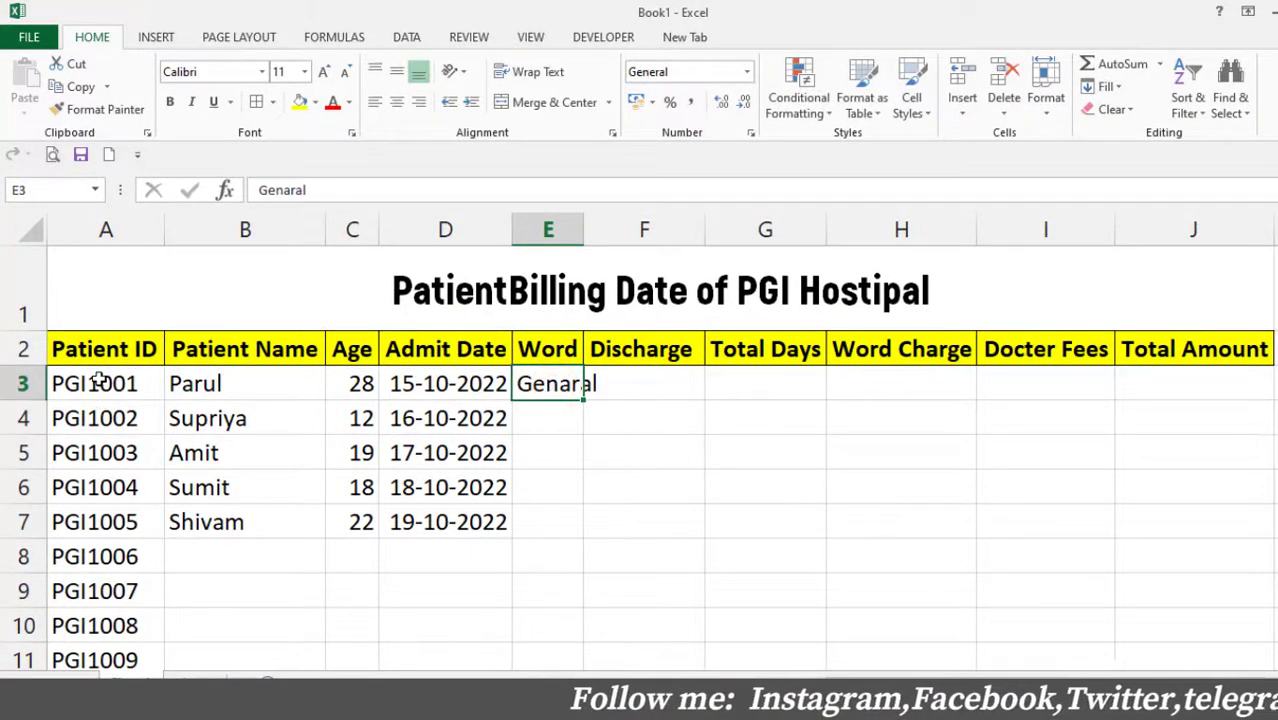
Step: AutoFit the widths of columns A to J using only the data rows below the header row
left_click(68, 385)
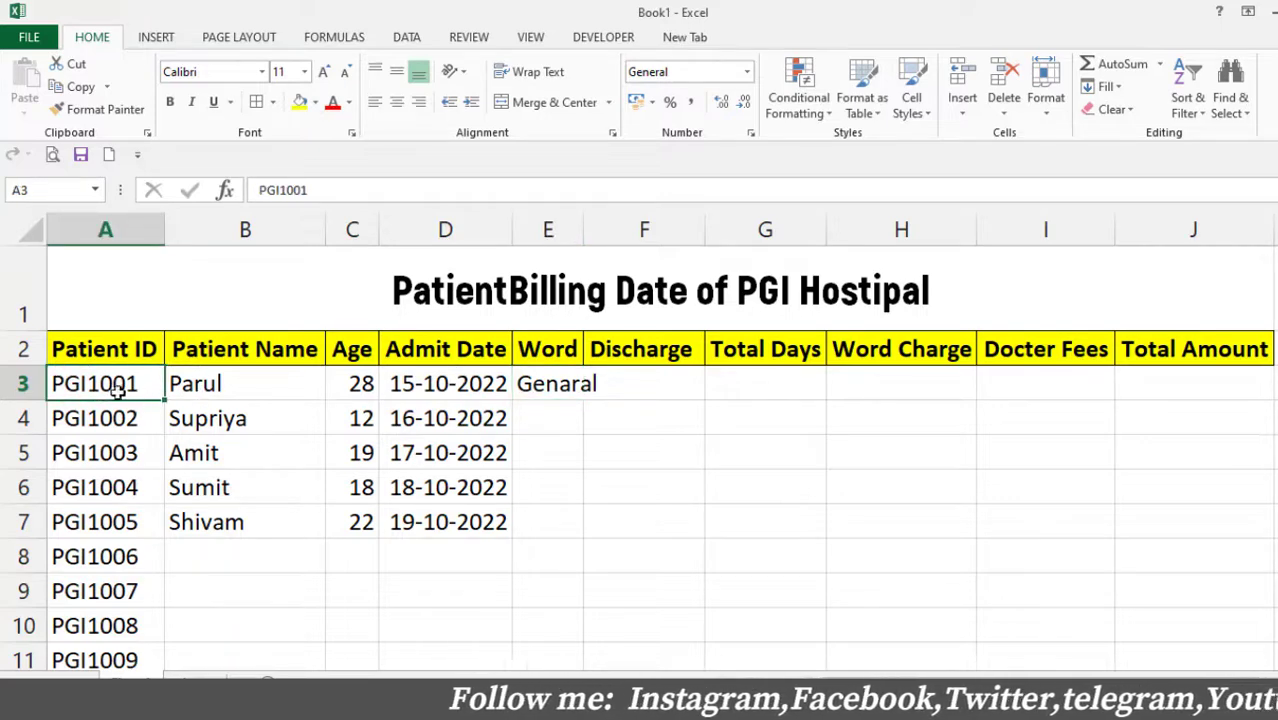
left_click_drag(100, 383, 1221, 656)
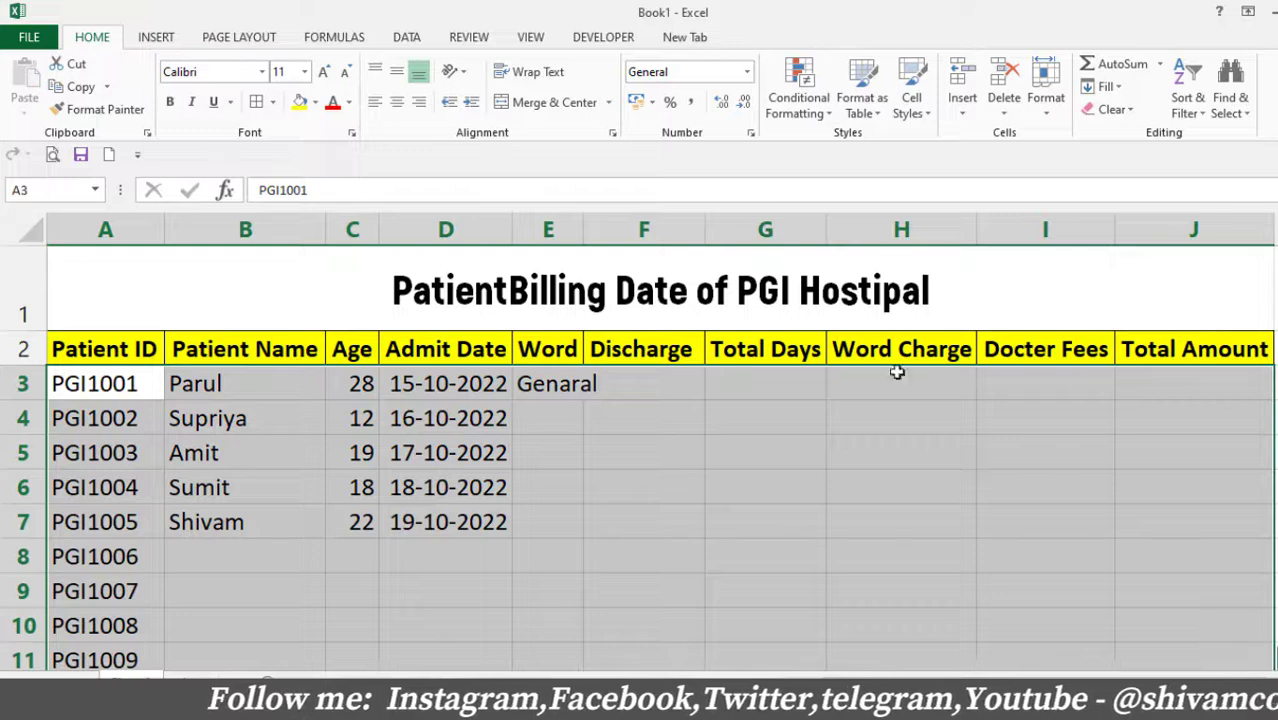
left_click(1046, 92)
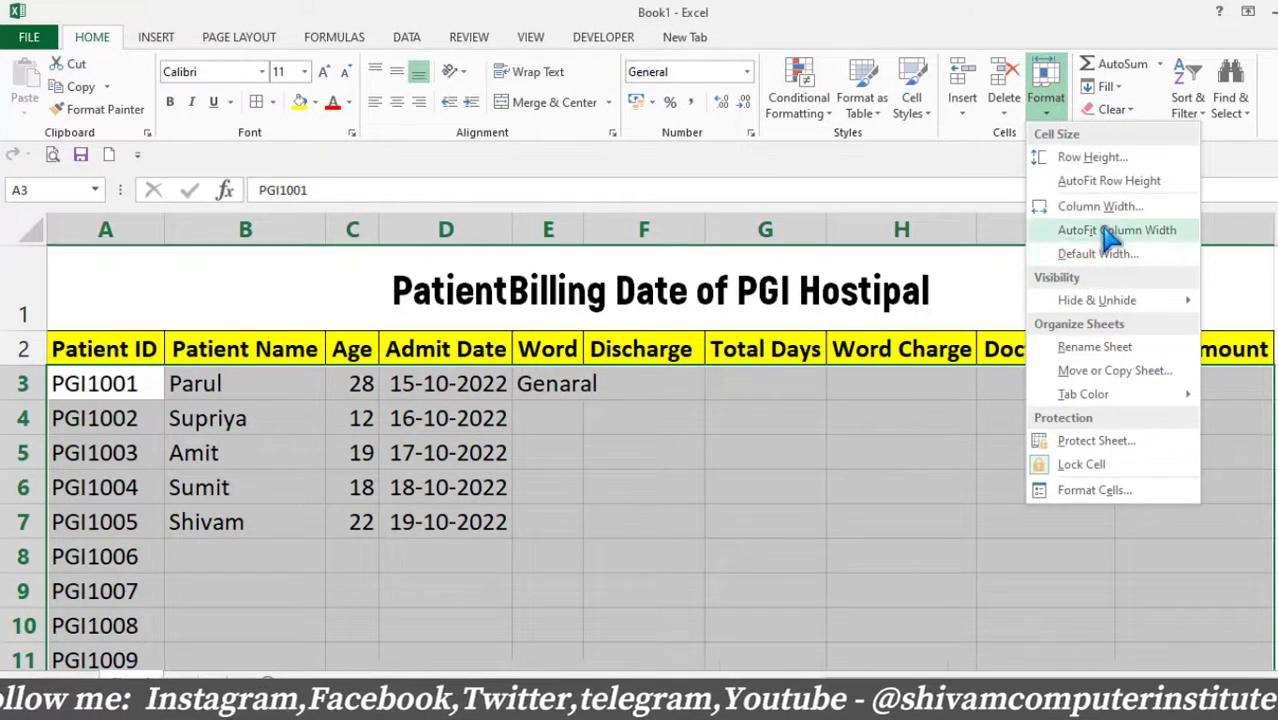
left_click(1090, 231)
left_click(466, 383)
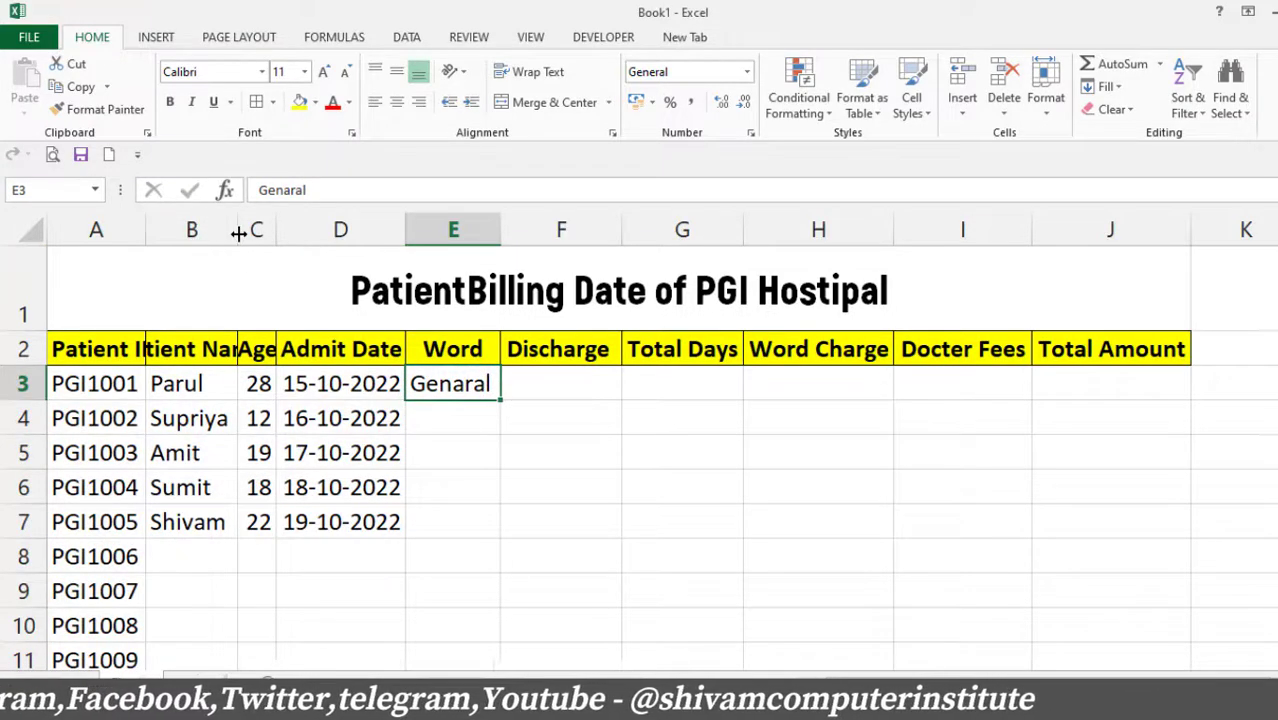
Step: AutoFit the widths of columns A to J based on the header row together with the data rows
left_click(88, 346)
left_click_drag(237, 450, 1104, 656)
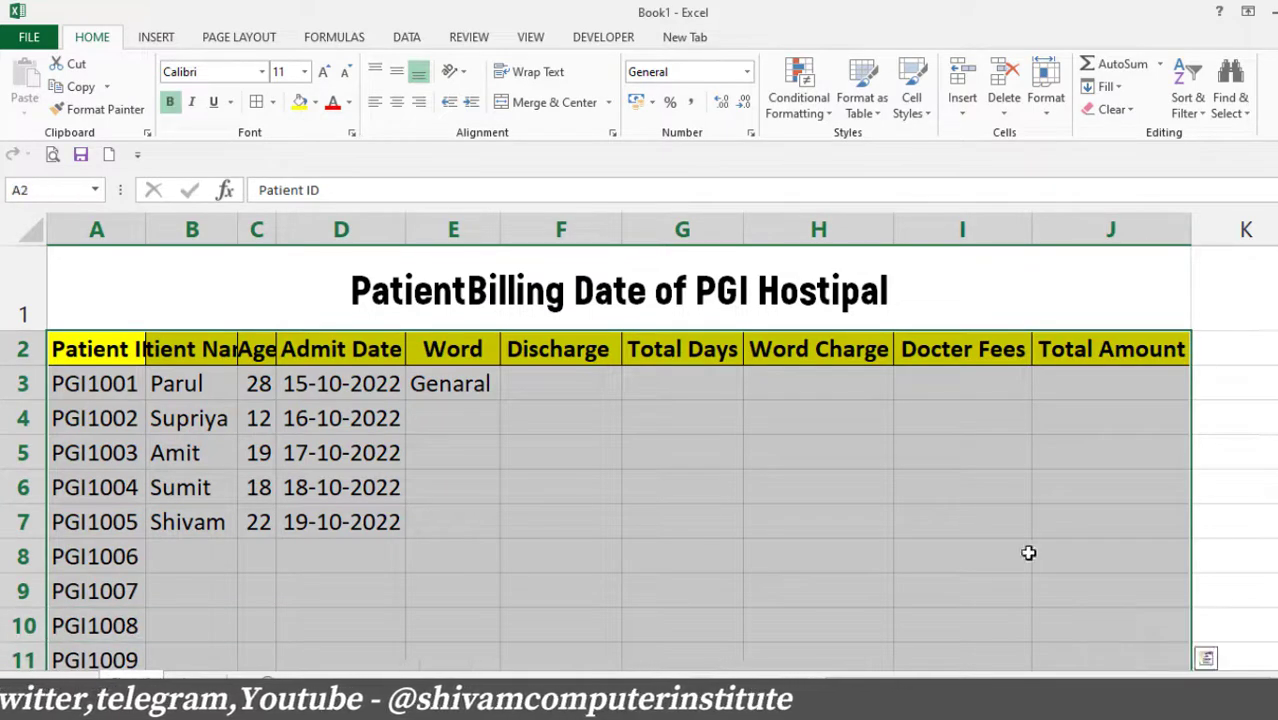
left_click(1046, 100)
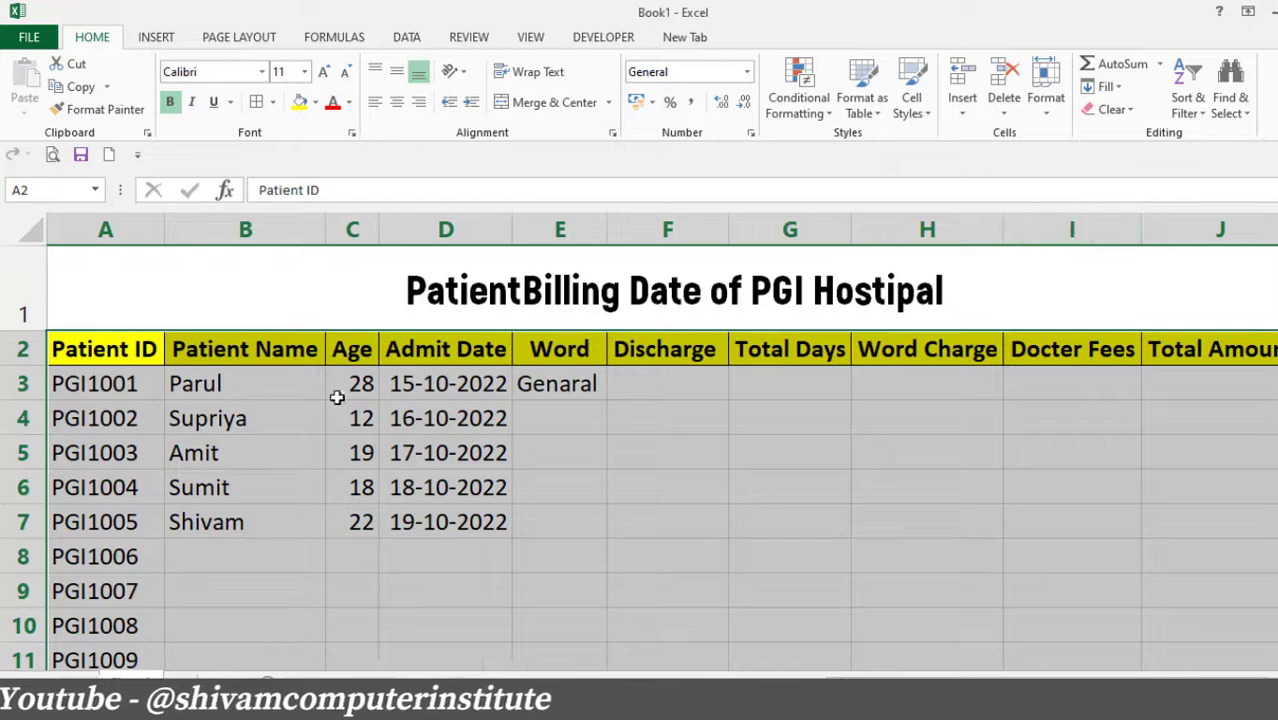
left_click(574, 412)
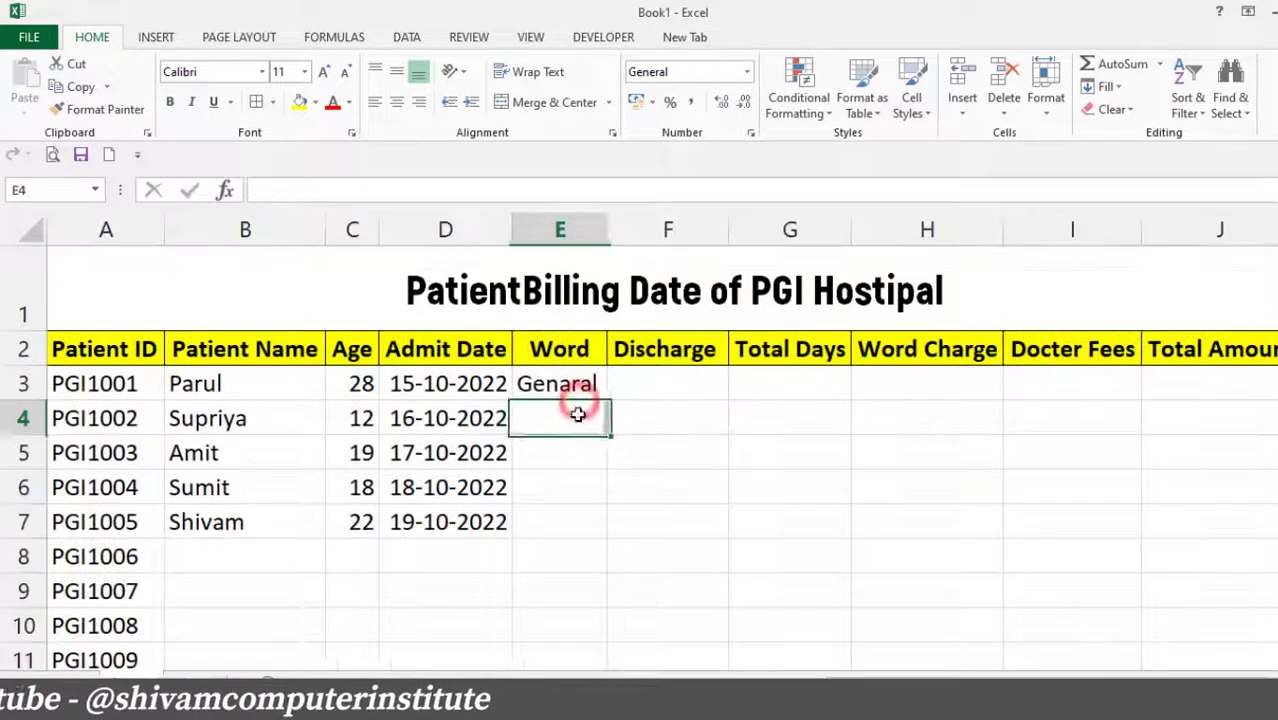
left_click(552, 380)
Step: Enter CCU and Special in the Word column for the second and third patients
left_click(541, 414)
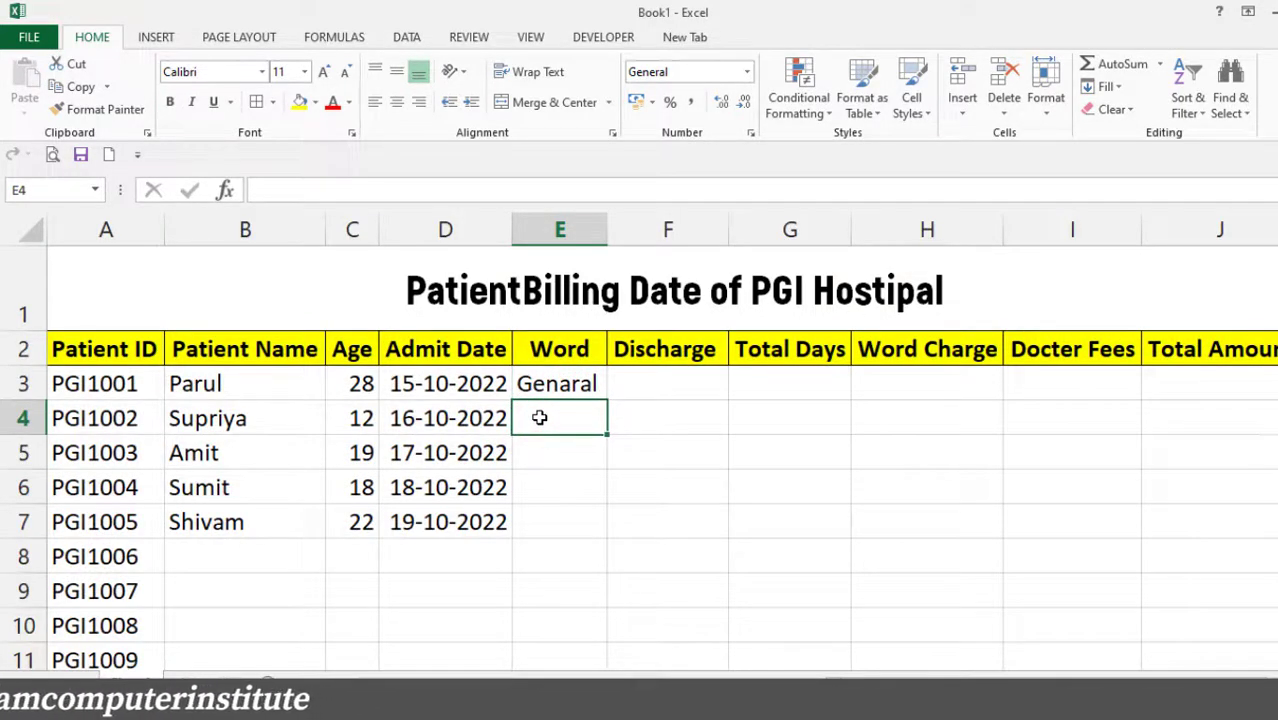
type("CCU")
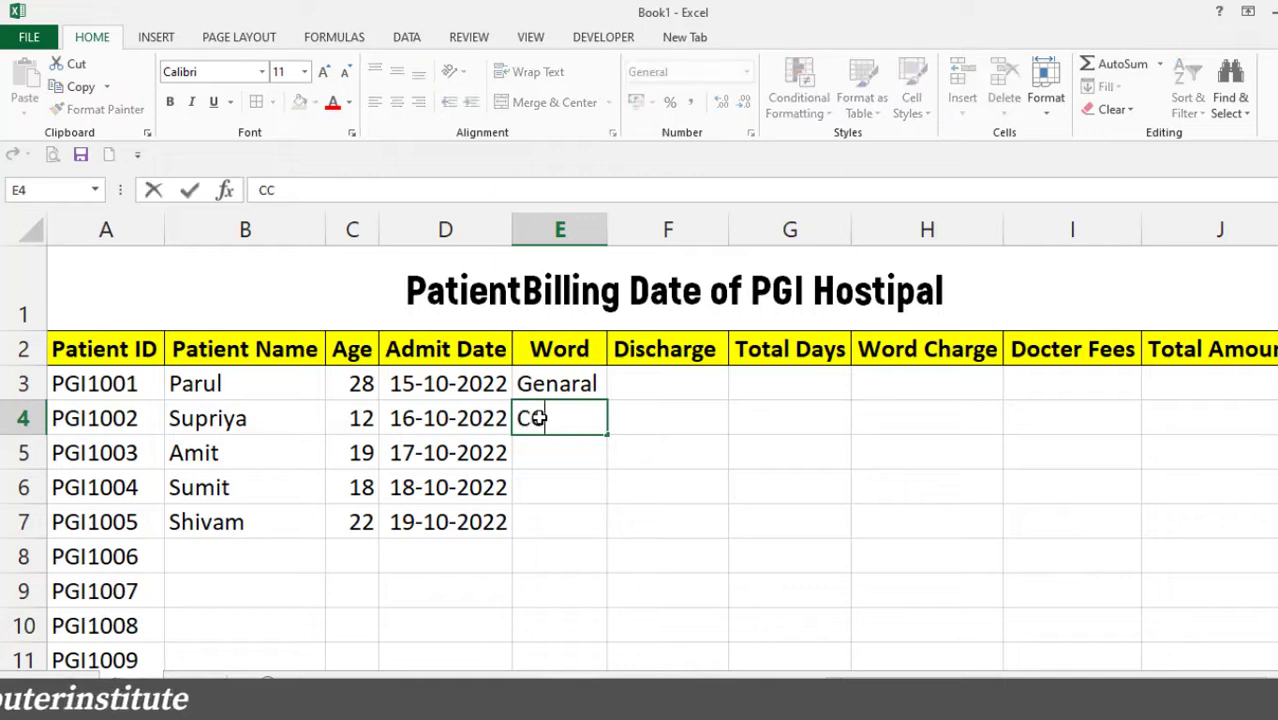
left_click(569, 457)
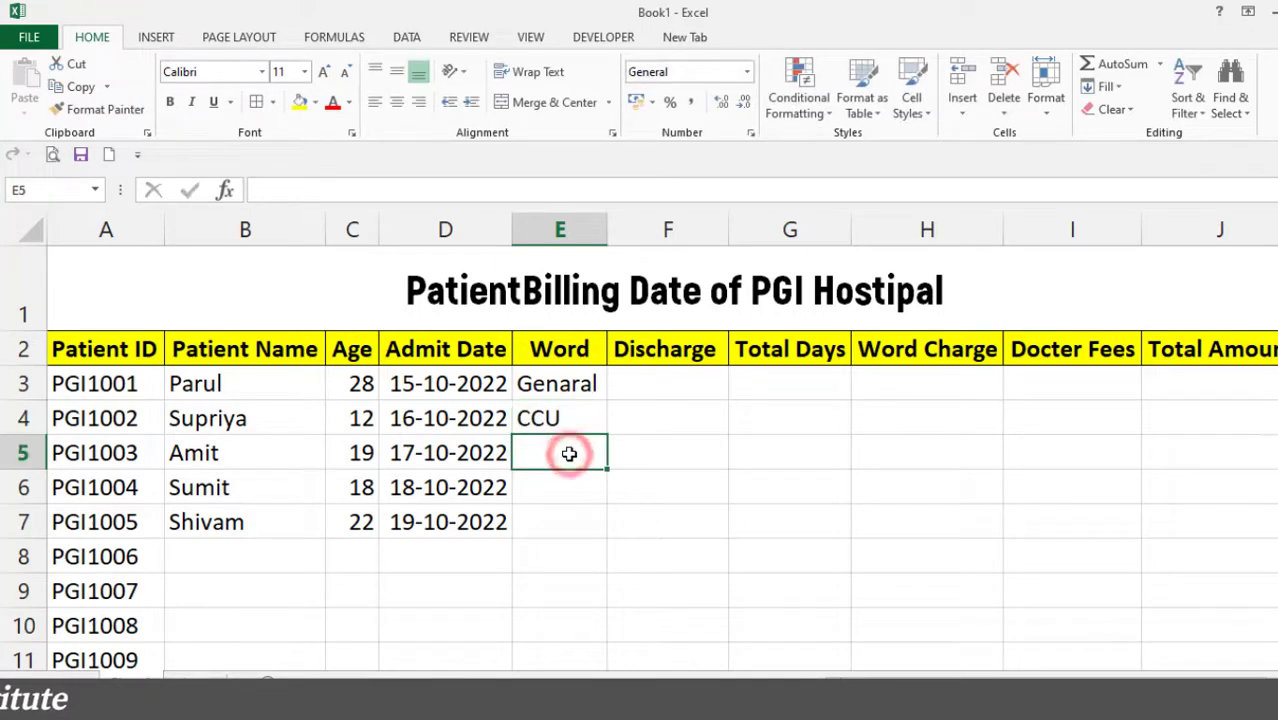
type("S")
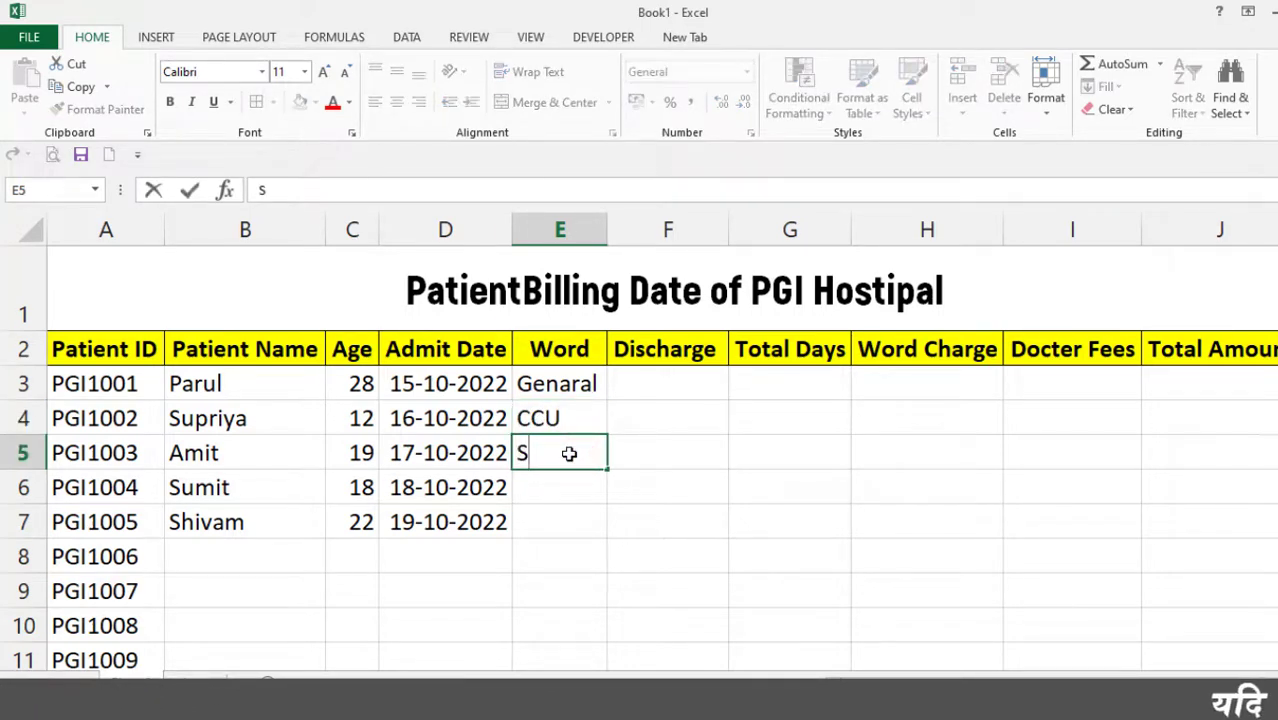
type("pe")
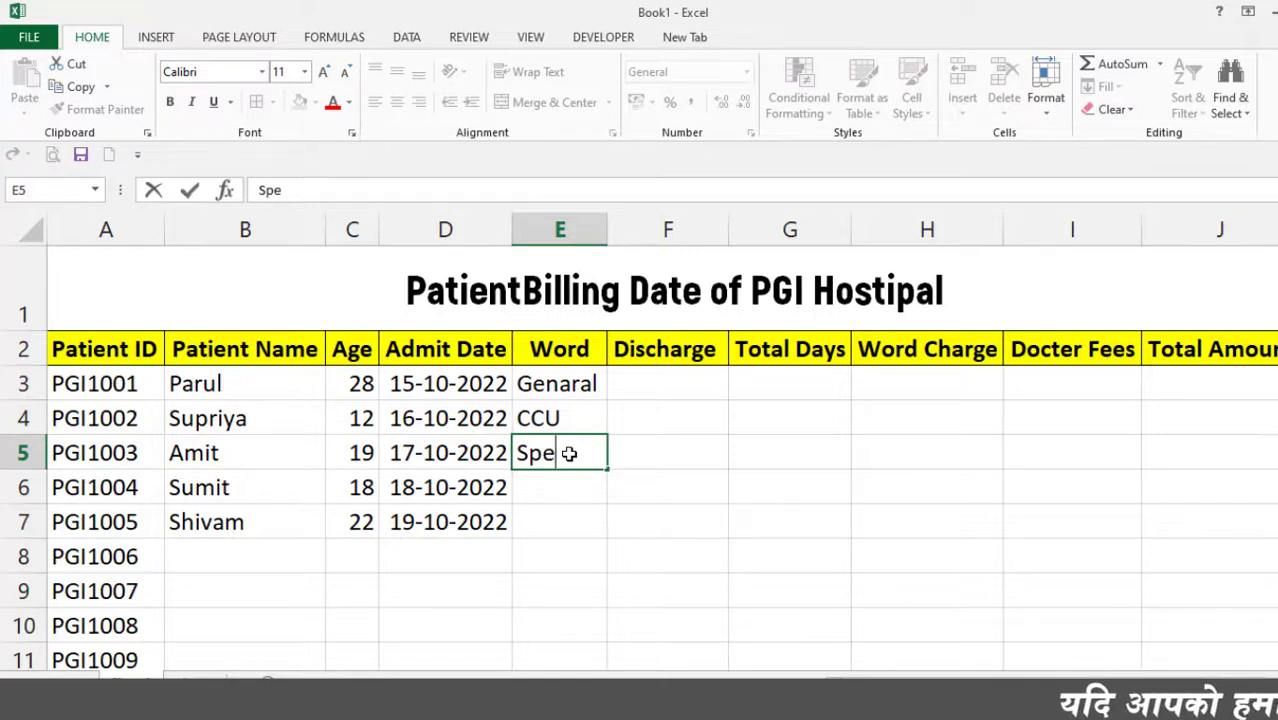
type("c")
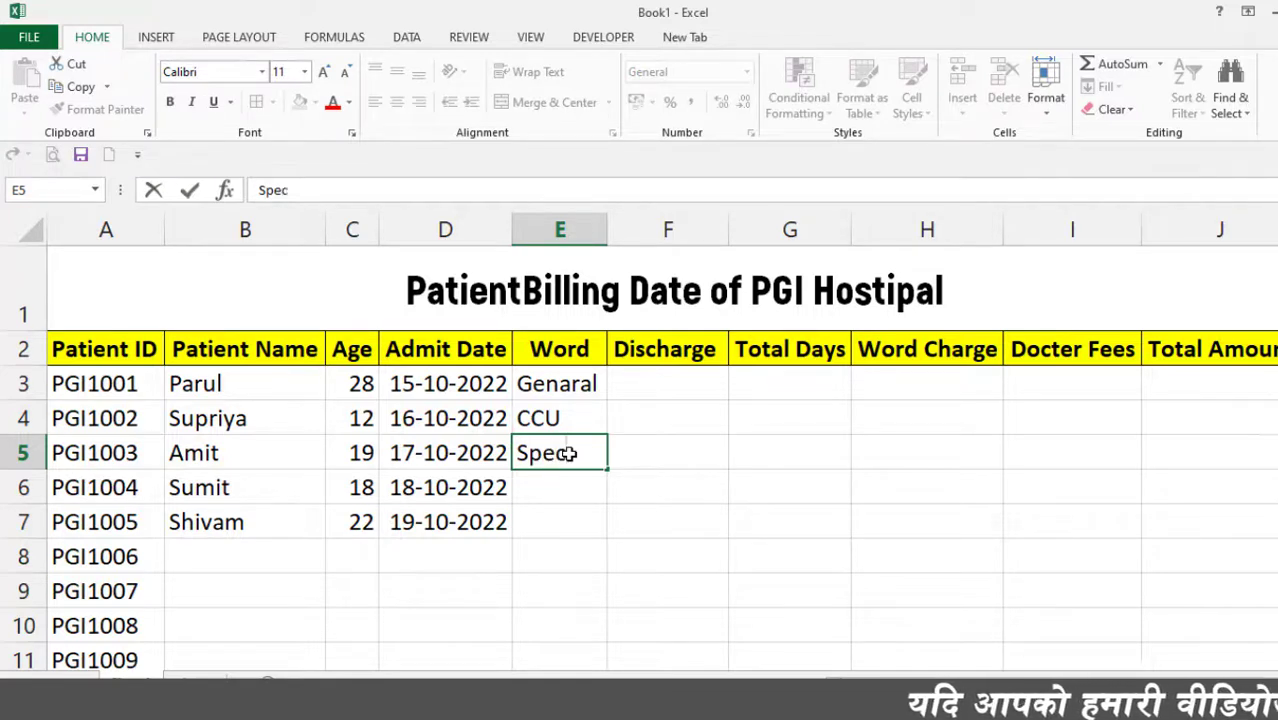
type("ial")
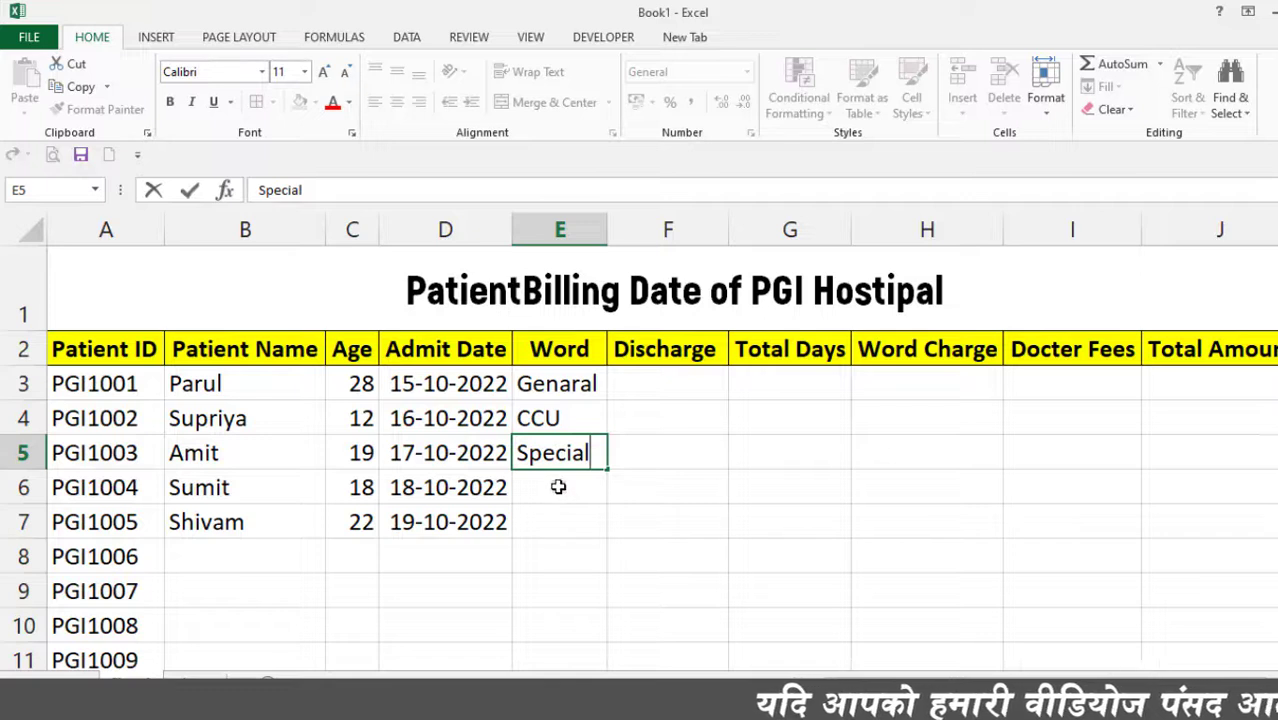
Step: Enter ICCU and Genaral in the Word column for the fourth and fifth patients
left_click(558, 486)
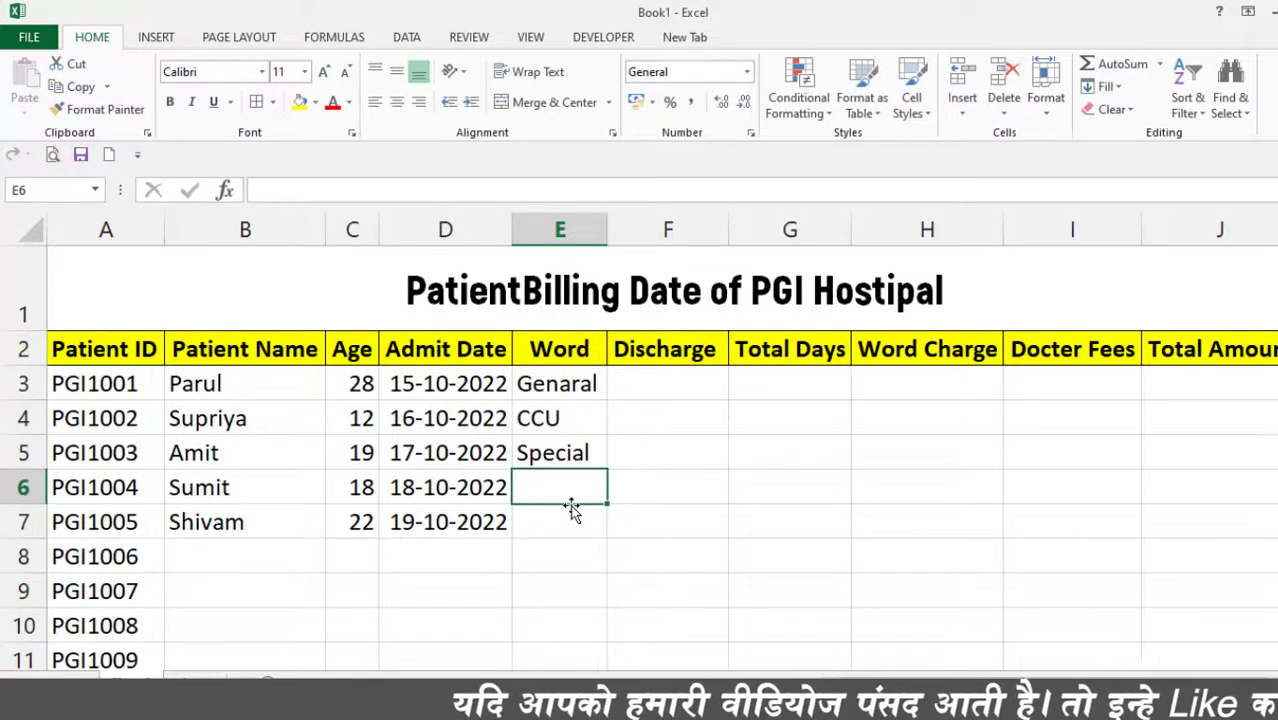
type("ICC")
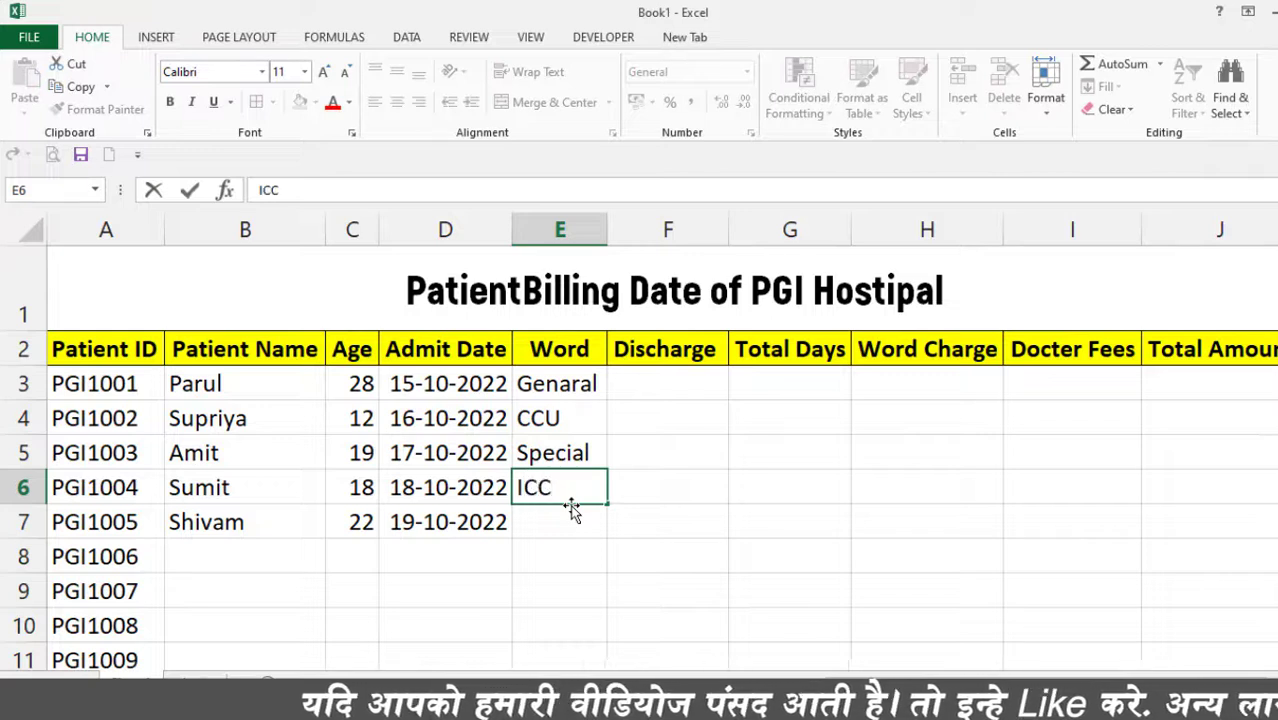
type("U")
left_click(568, 523)
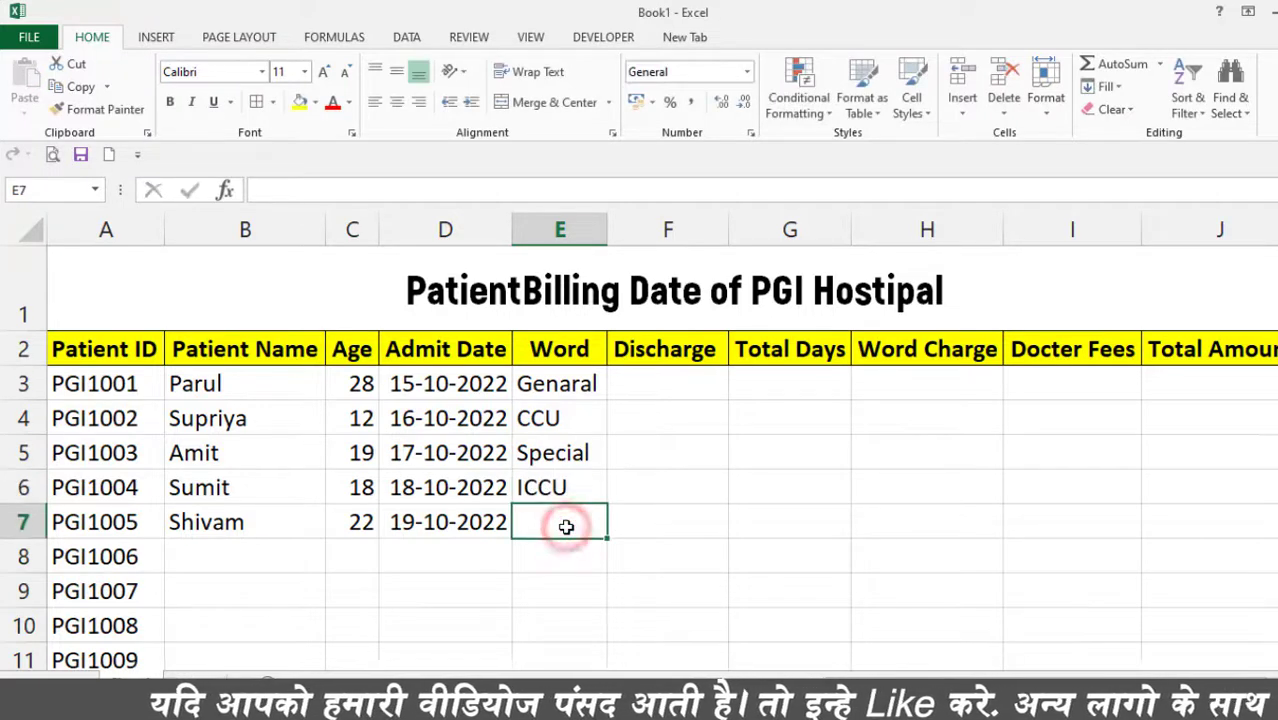
type("Ge")
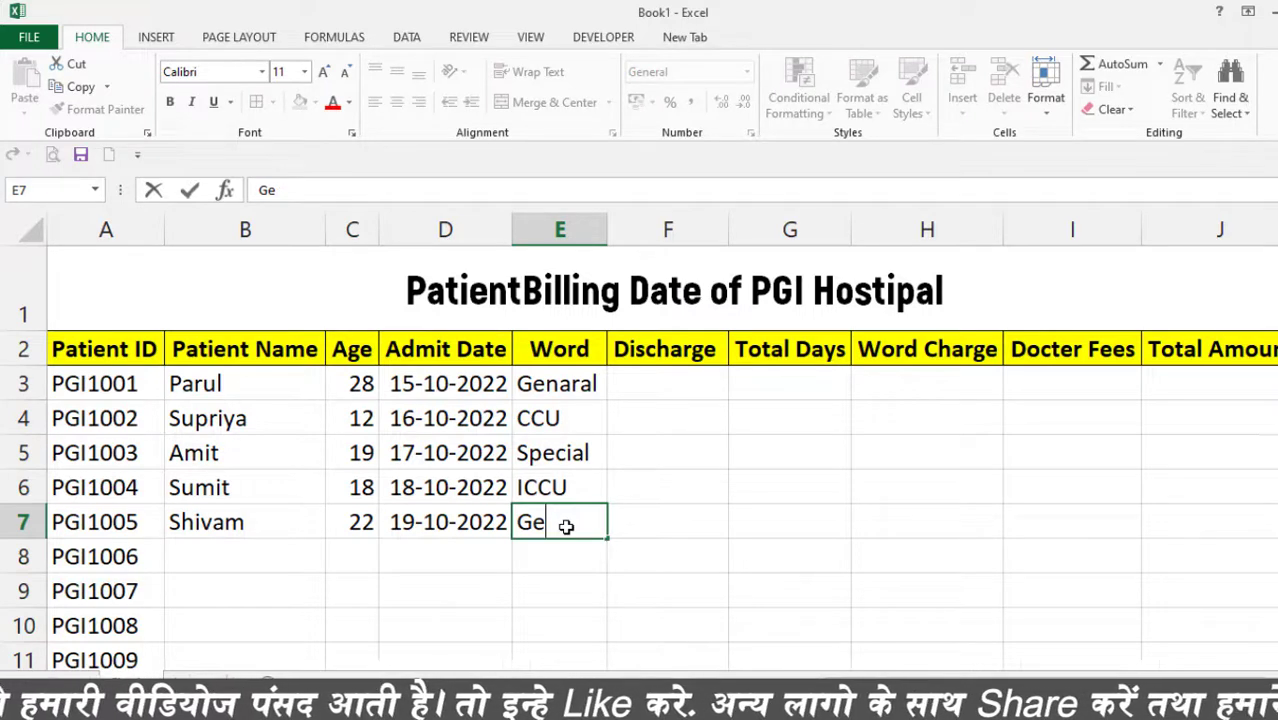
type("rnaral")
key("Tab")
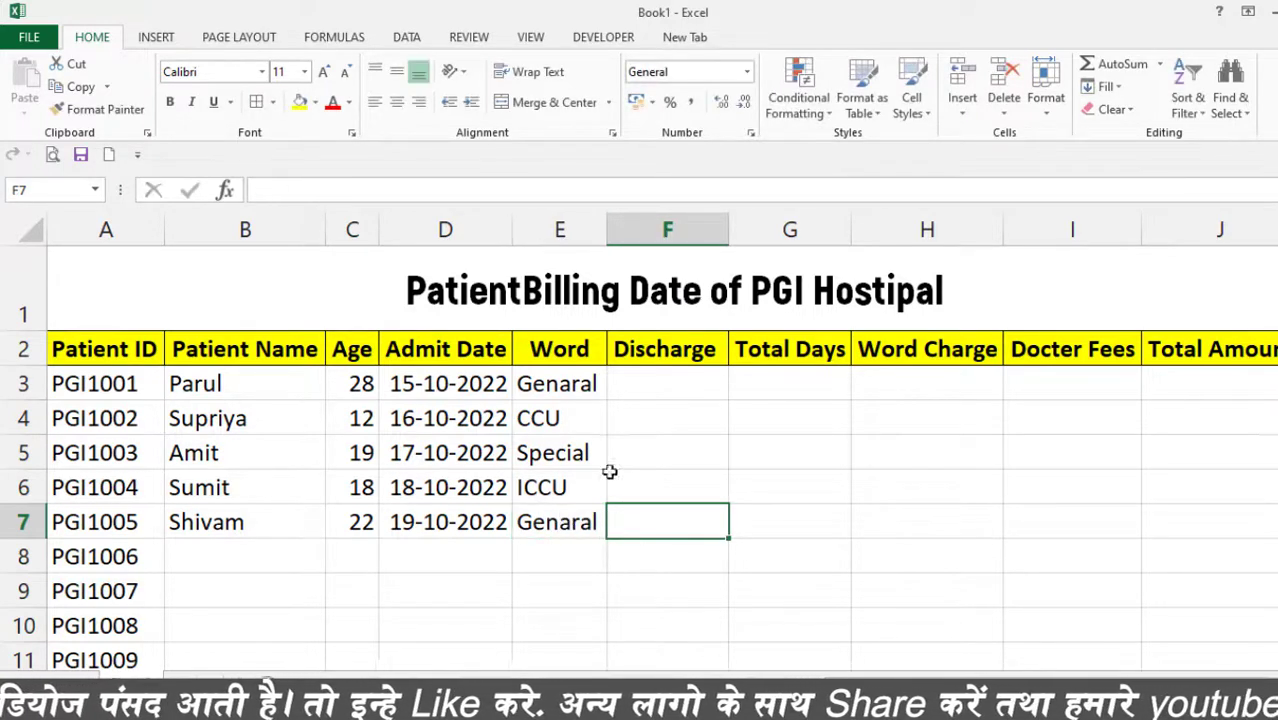
Step: Enter 19-10-2022 as the discharge date of the first patient in the Discharge column
left_click(630, 381)
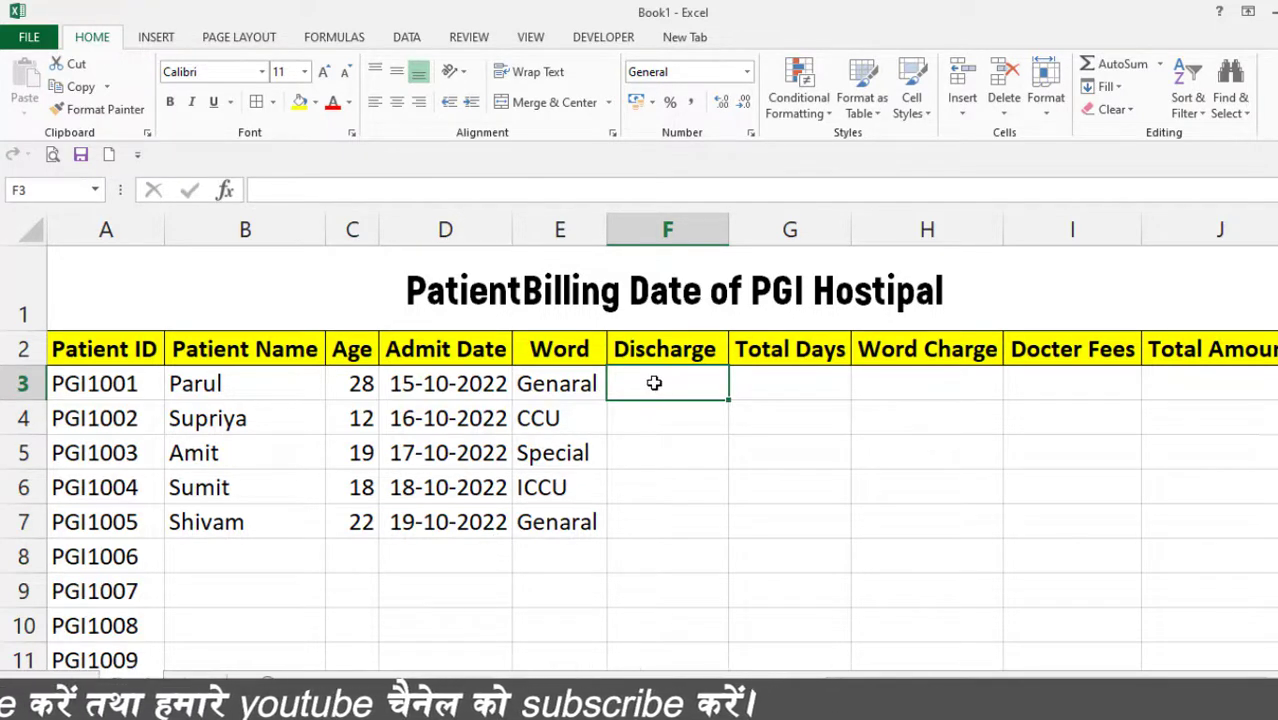
type("19-")
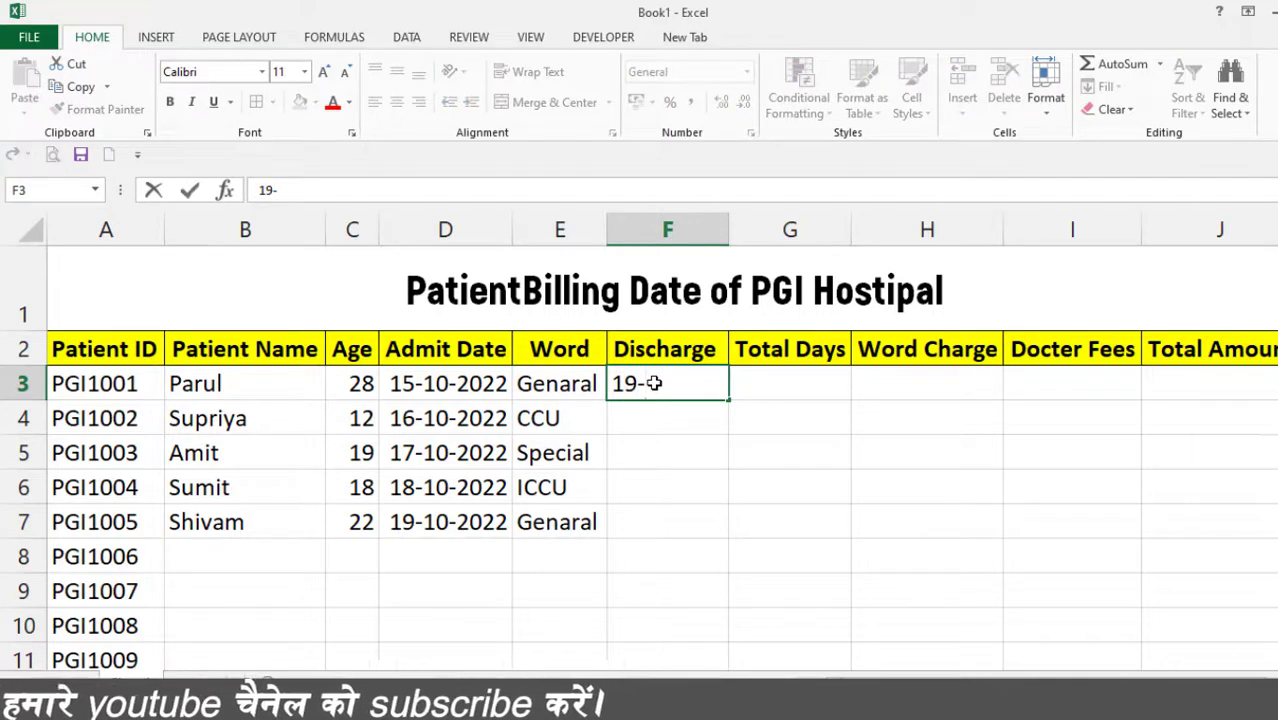
type("10-2022")
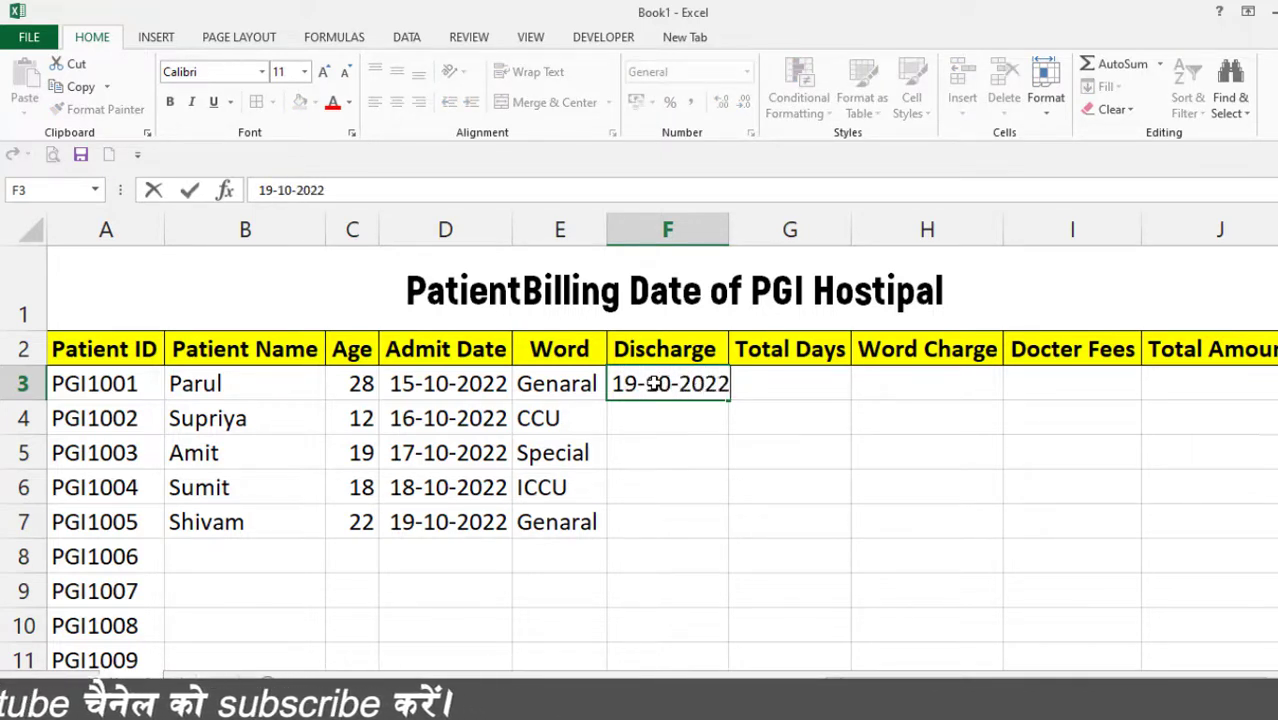
left_click(655, 418)
left_click(730, 385)
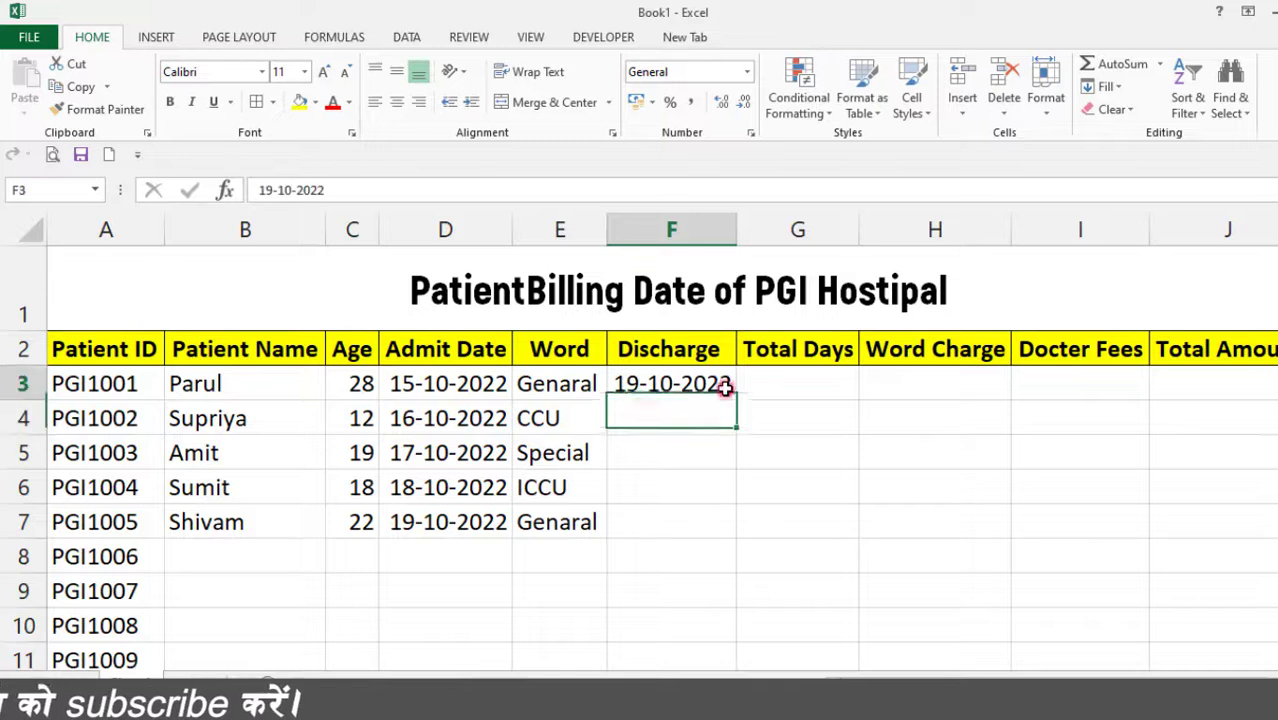
Step: Extend the first patient's discharge date down as a daily series to the fifth patient in F7
left_click_drag(737, 401, 756, 542)
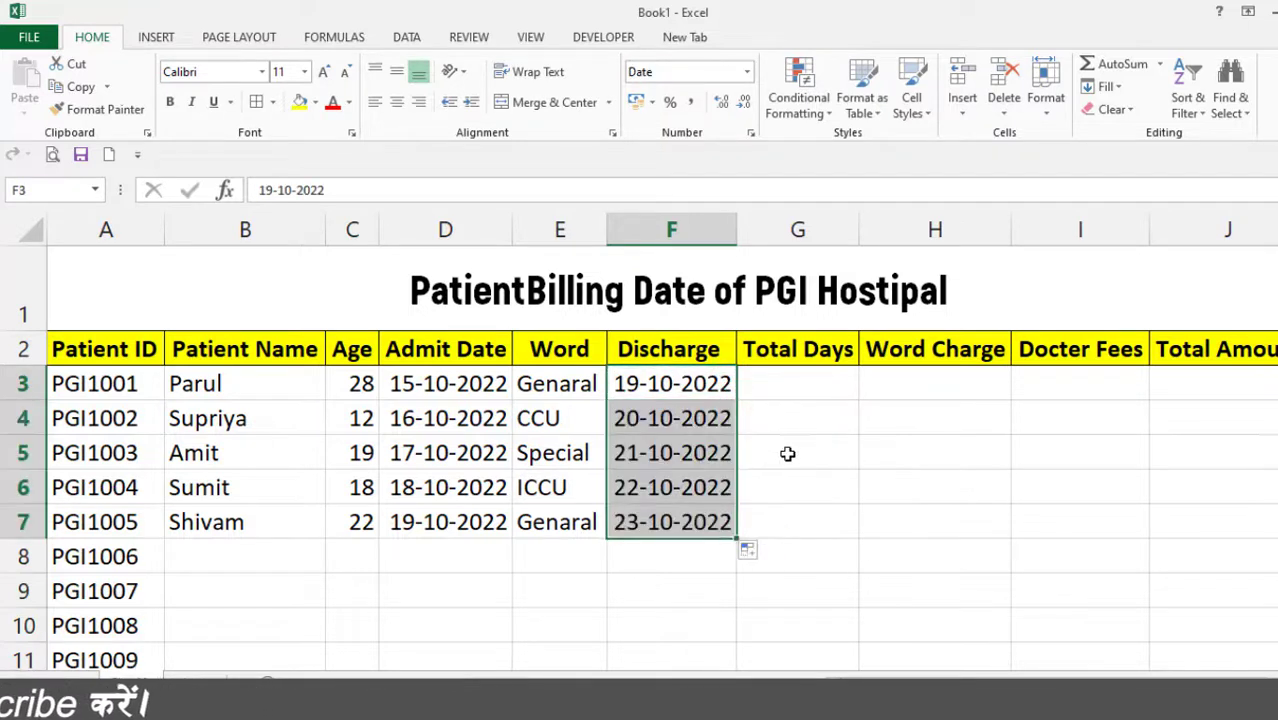
left_click(771, 488)
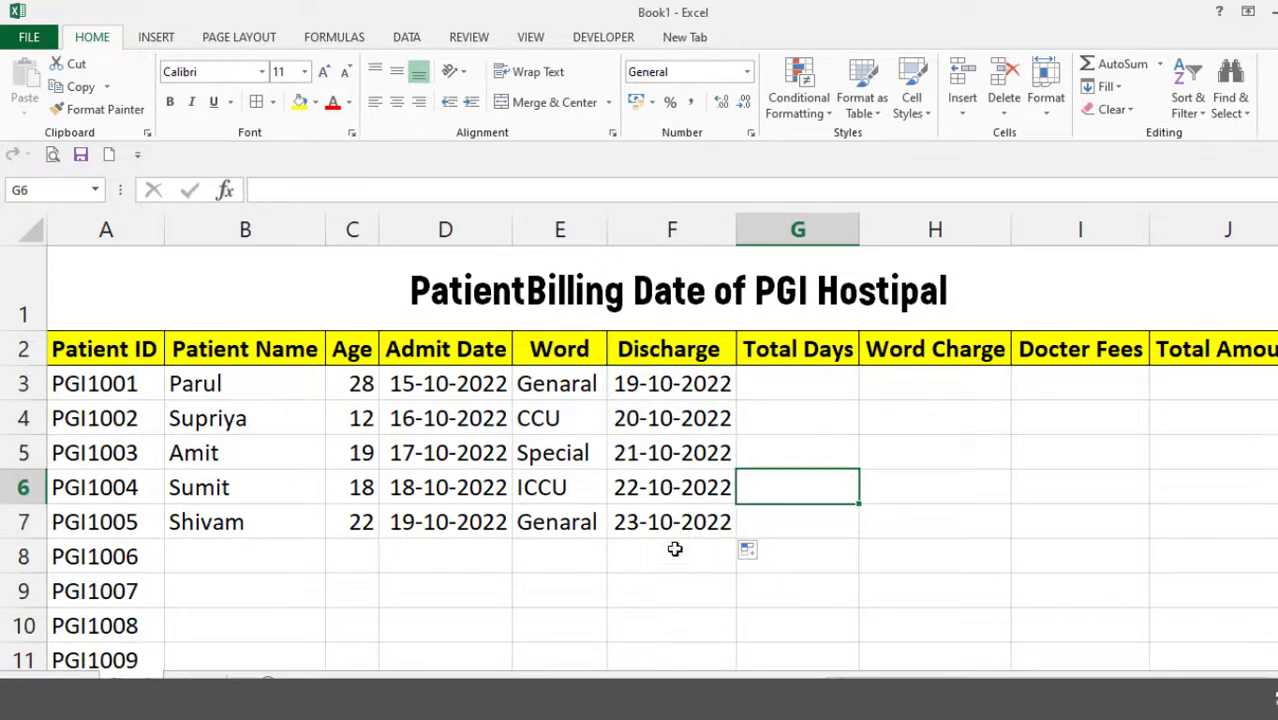
Step: Calculate the first patient's Total Days in G3 with the formula =F3-D3
left_click(770, 381)
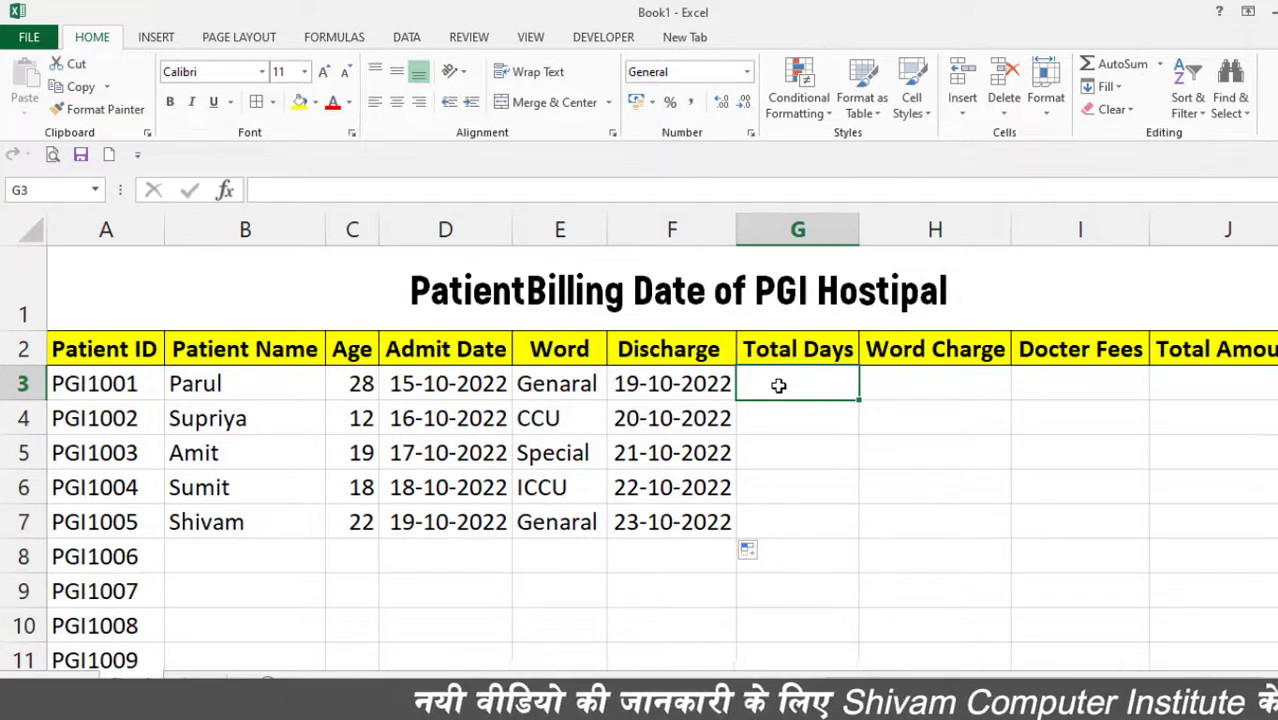
type("=")
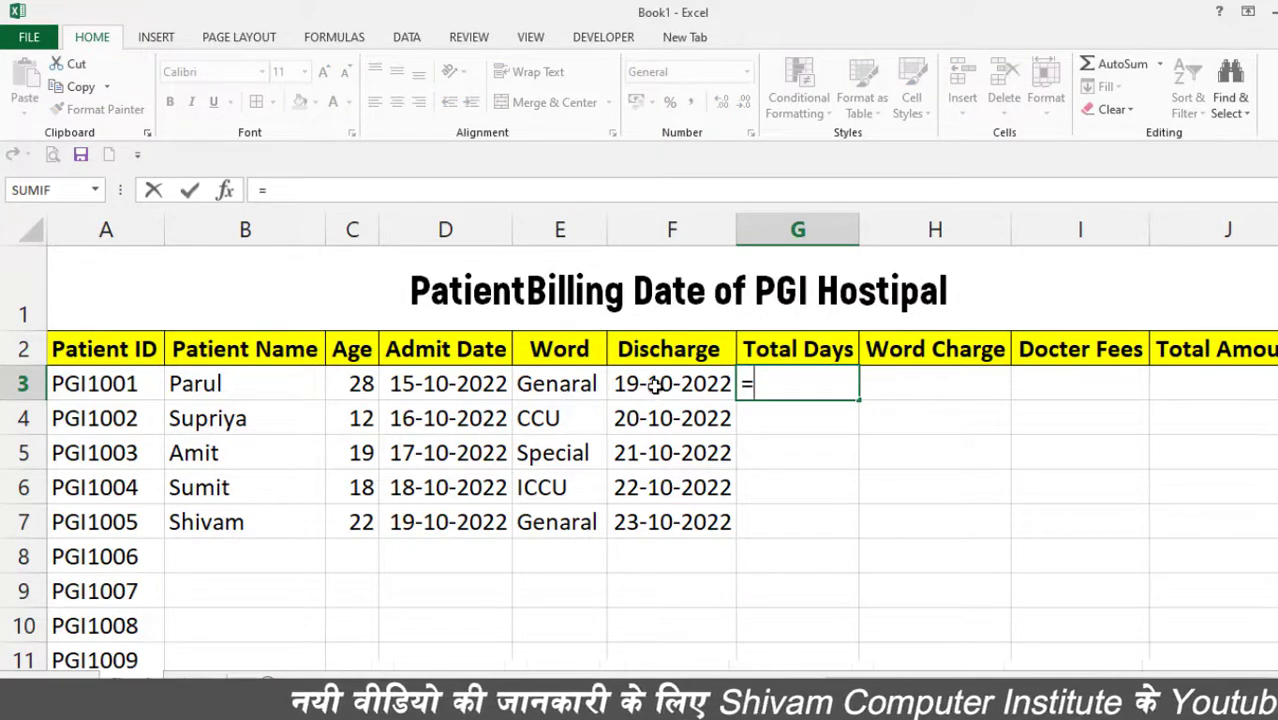
left_click(654, 384)
type("-")
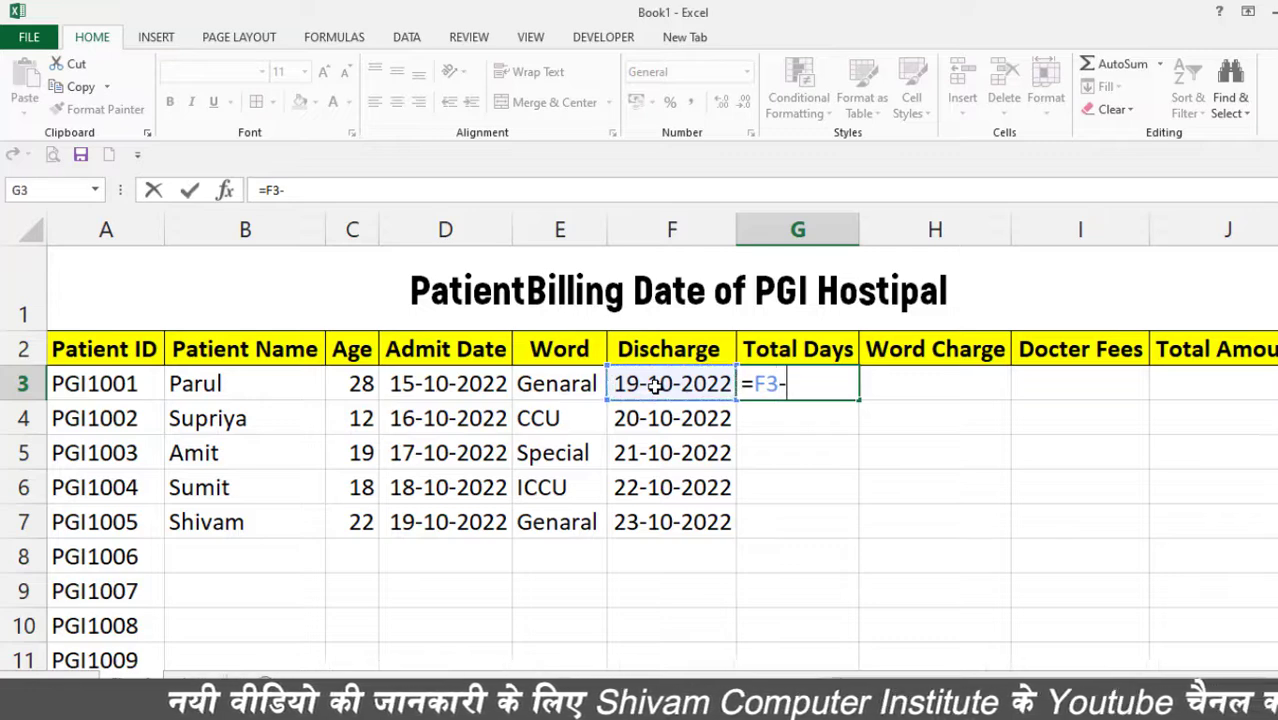
left_click(438, 384)
key("Return")
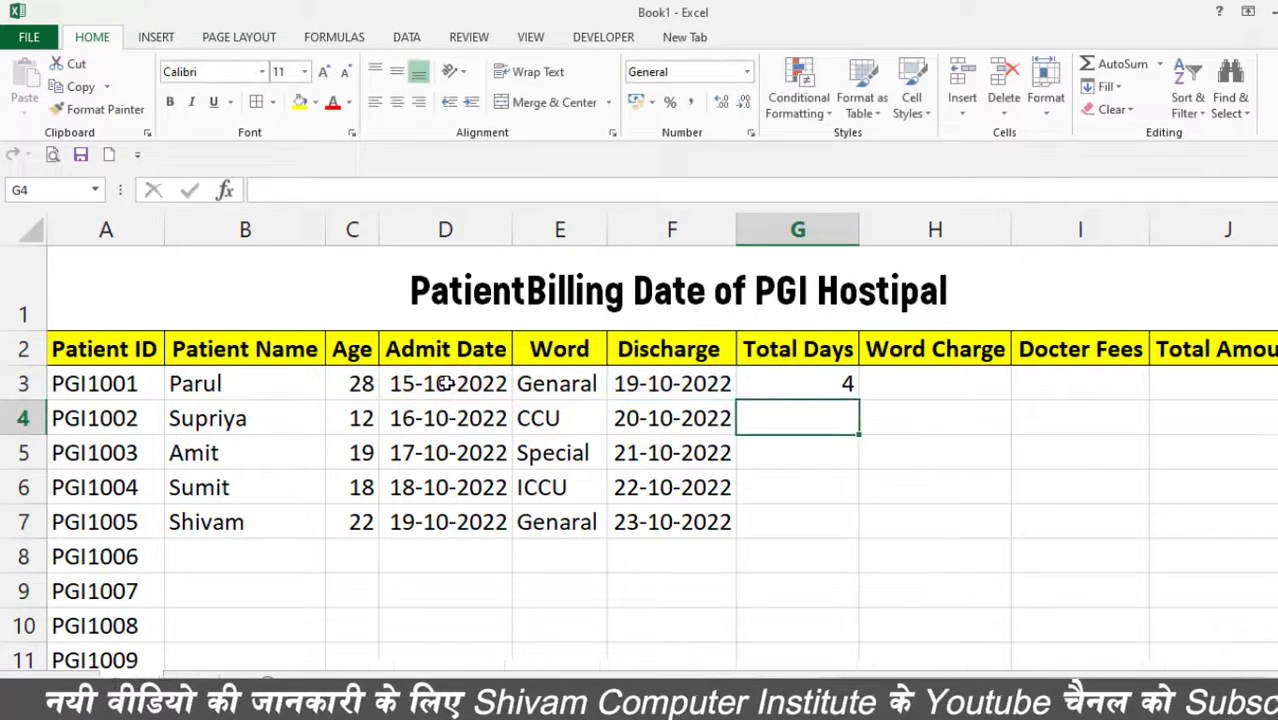
Step: Change the Total Days formula in G3 to =(F3-D3)+1 so the admission day is counted as well
left_click(806, 384)
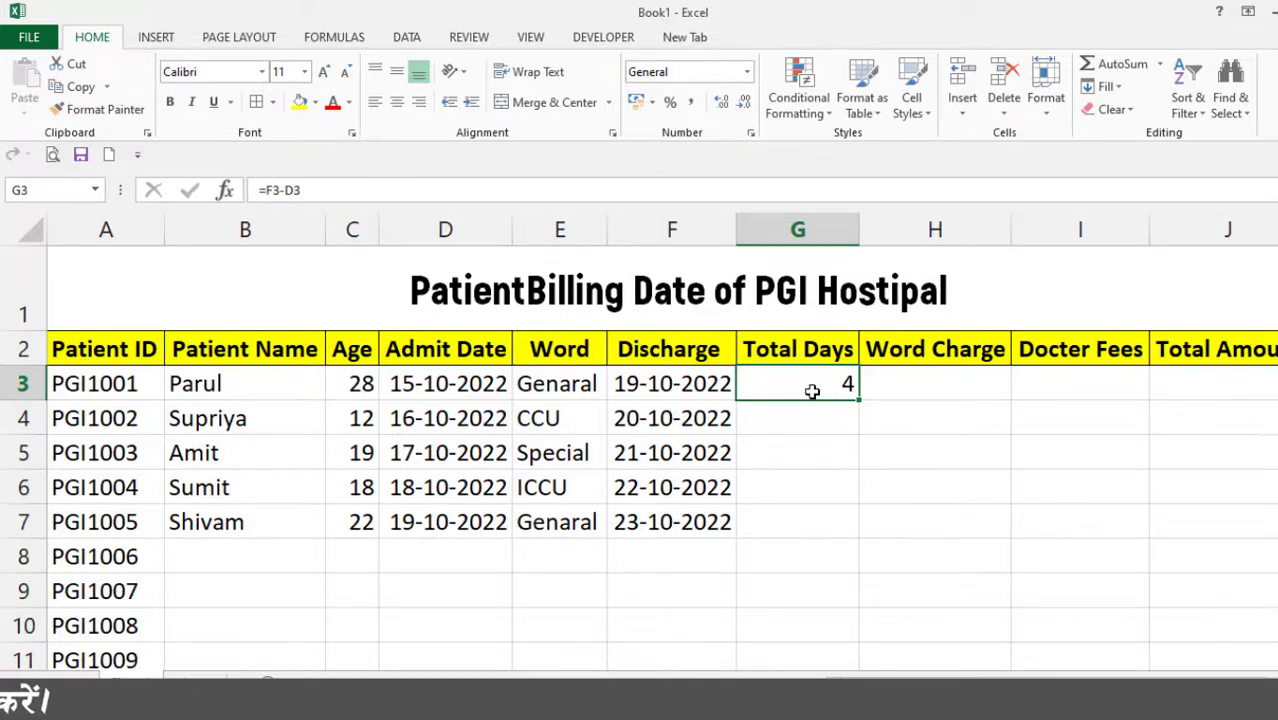
double_click(812, 391)
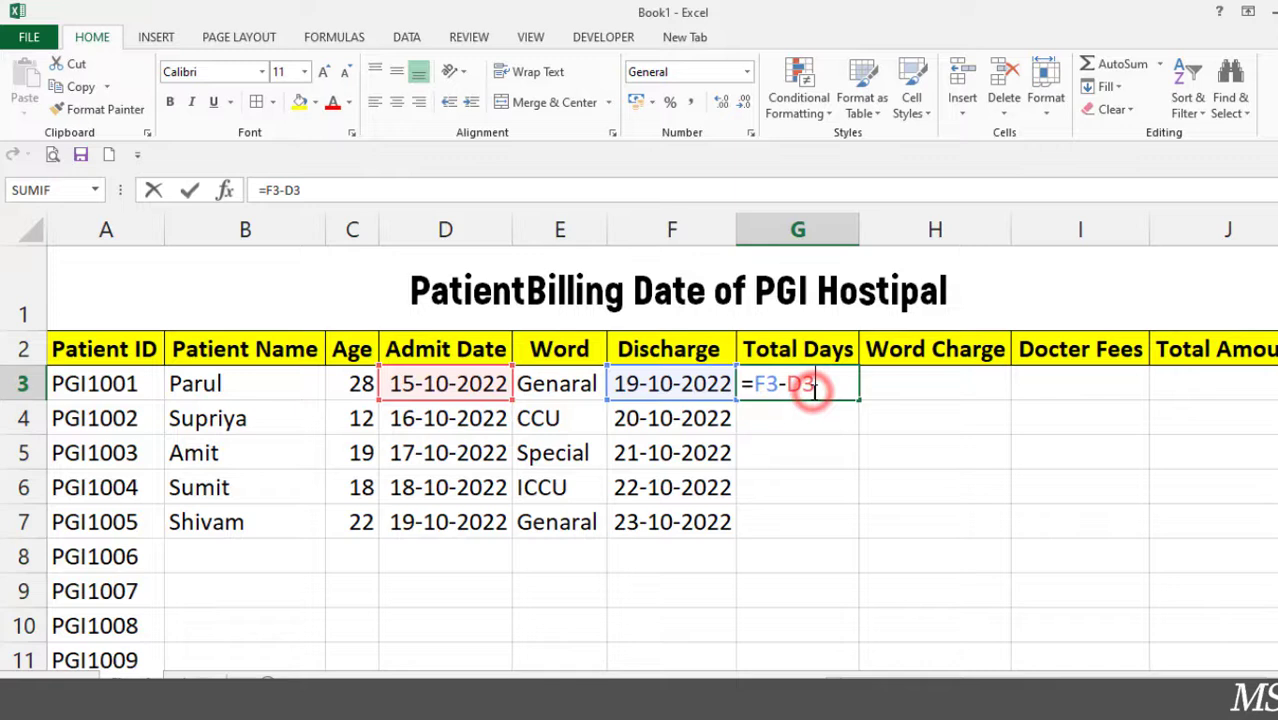
left_click(754, 383)
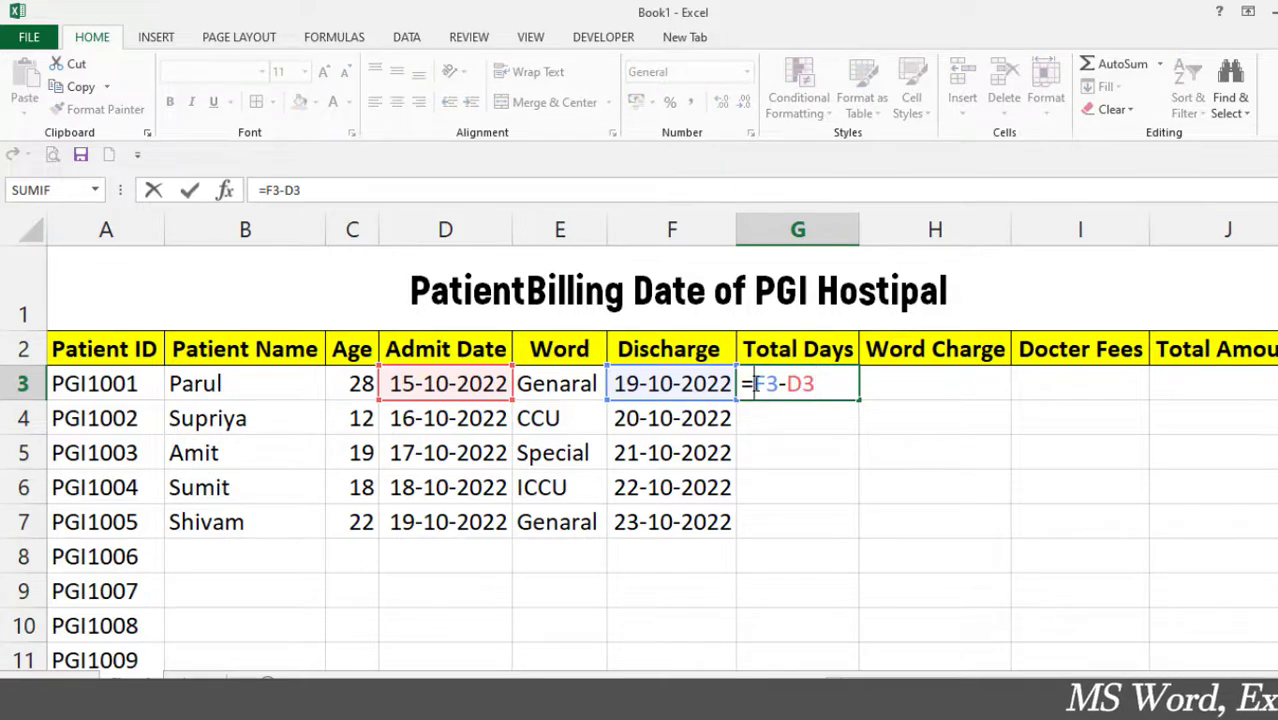
type("(")
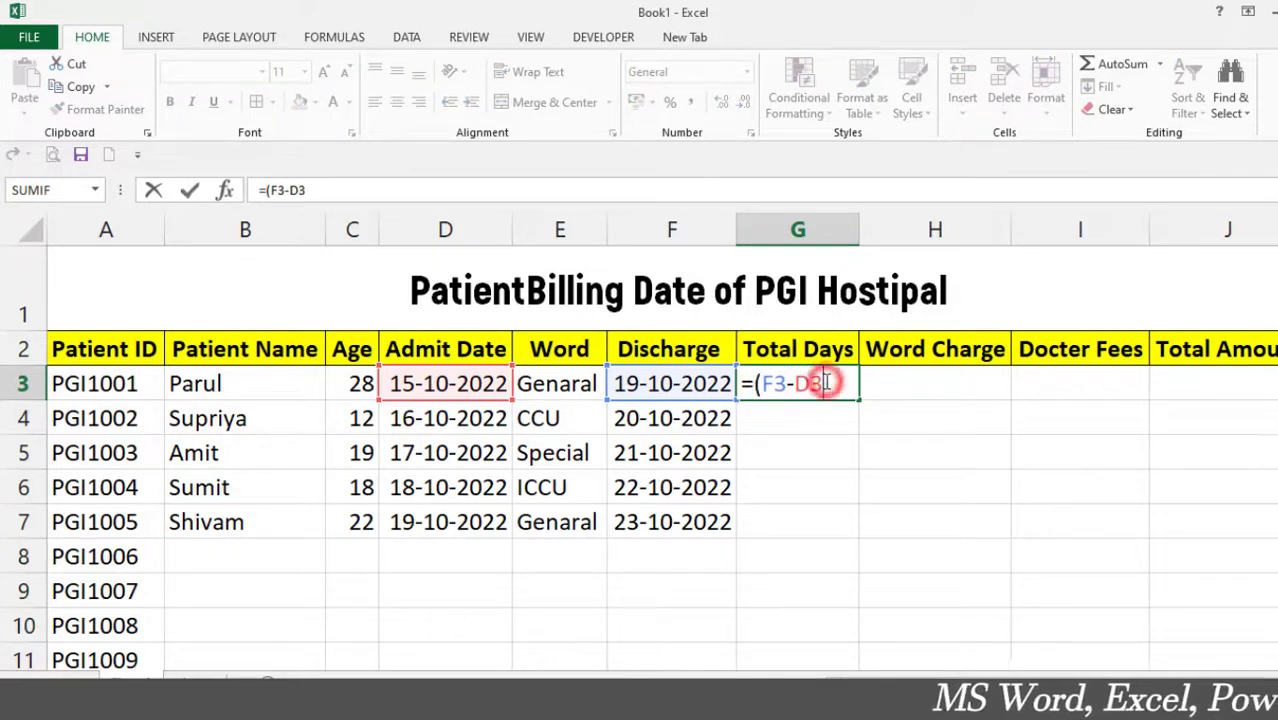
type(")")
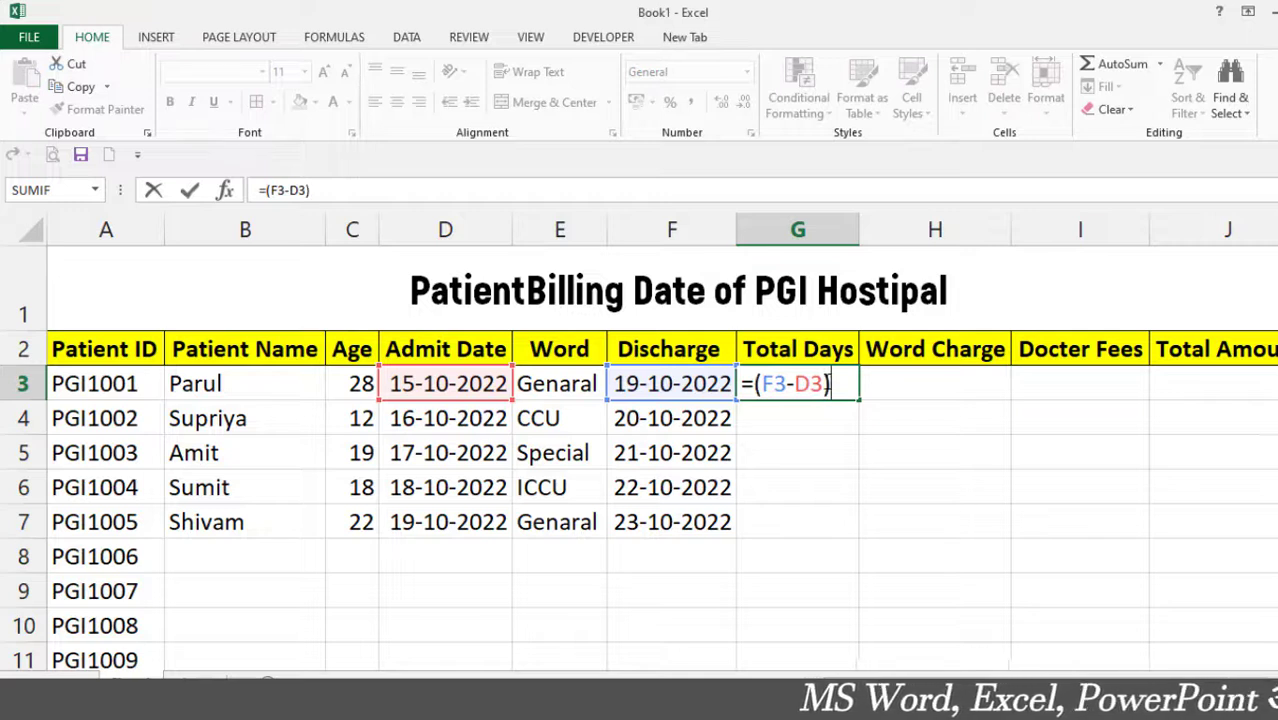
type("+1")
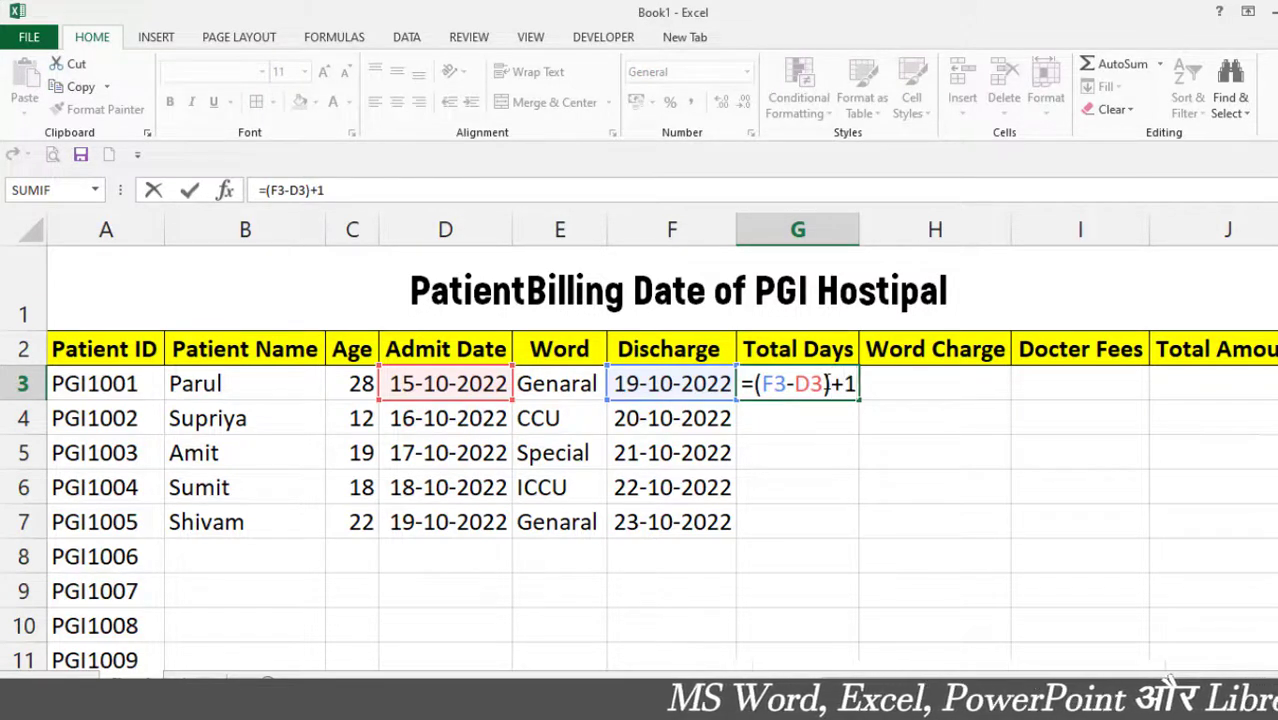
key("Return")
Step: Copy the Total Days formula from G3 down to G7 and check the copied formulas
left_click(825, 381)
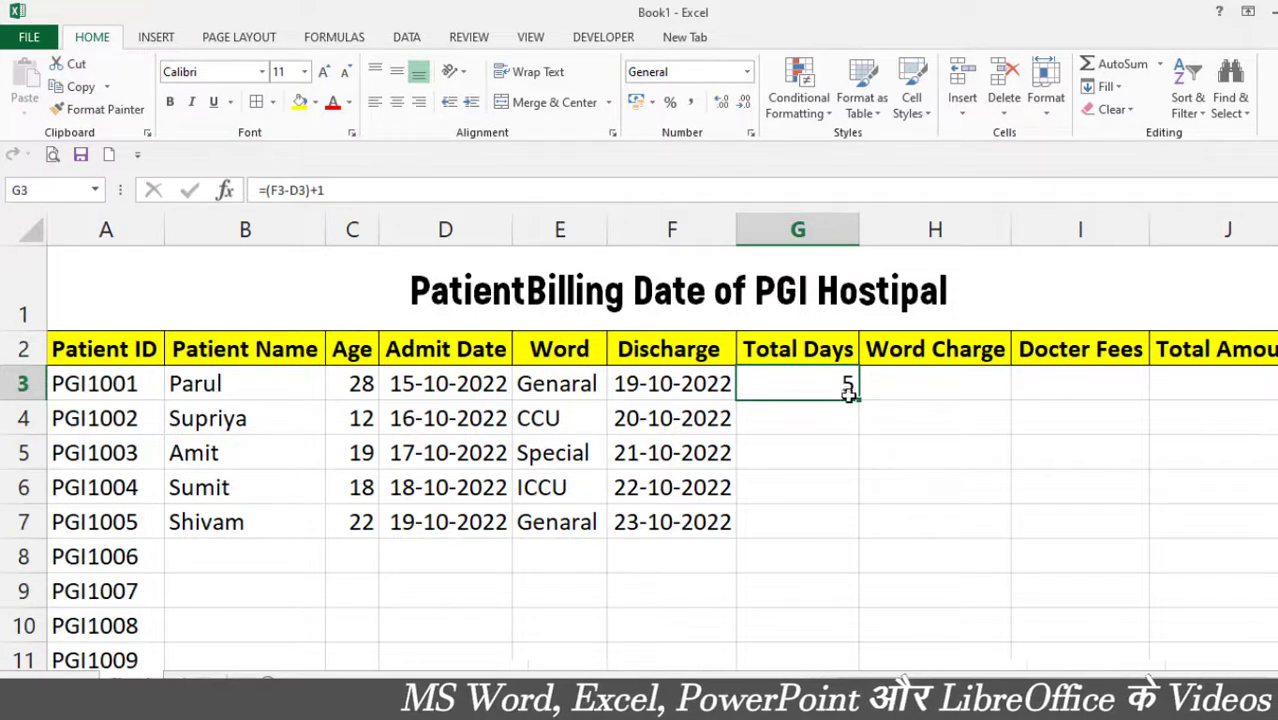
left_click_drag(856, 400, 864, 535)
left_click(893, 450)
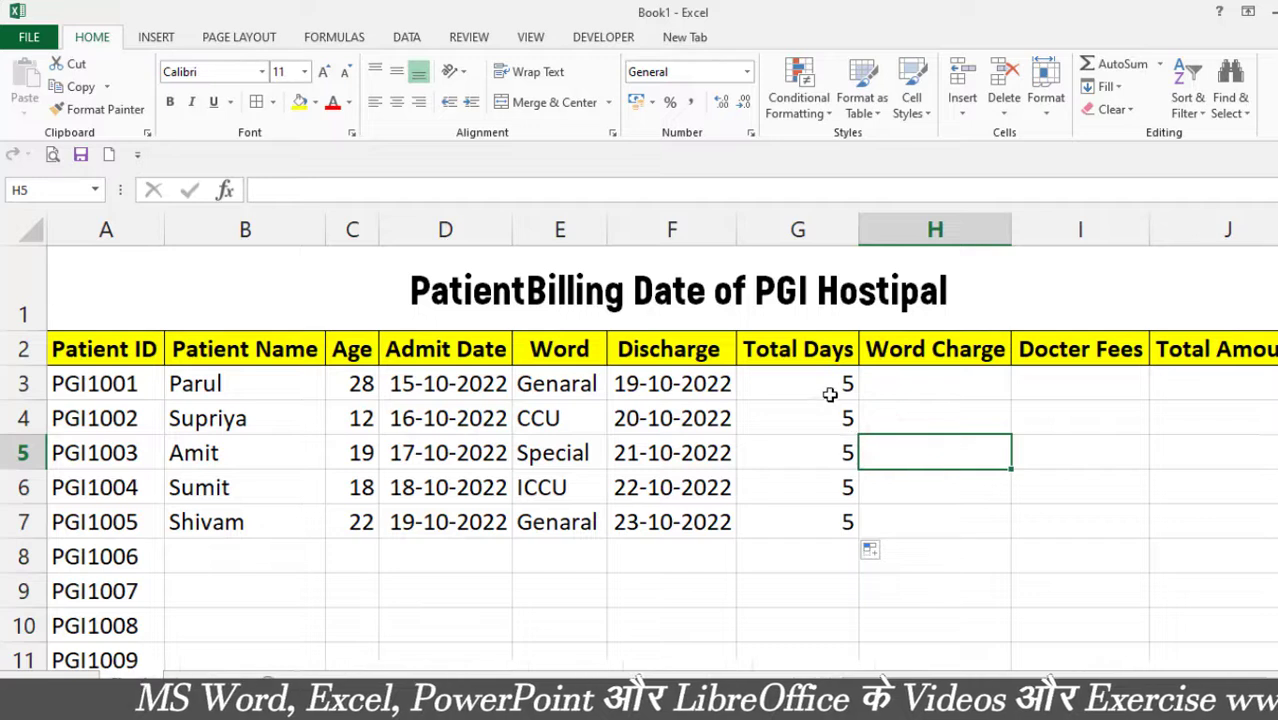
left_click(829, 392)
left_click(820, 450)
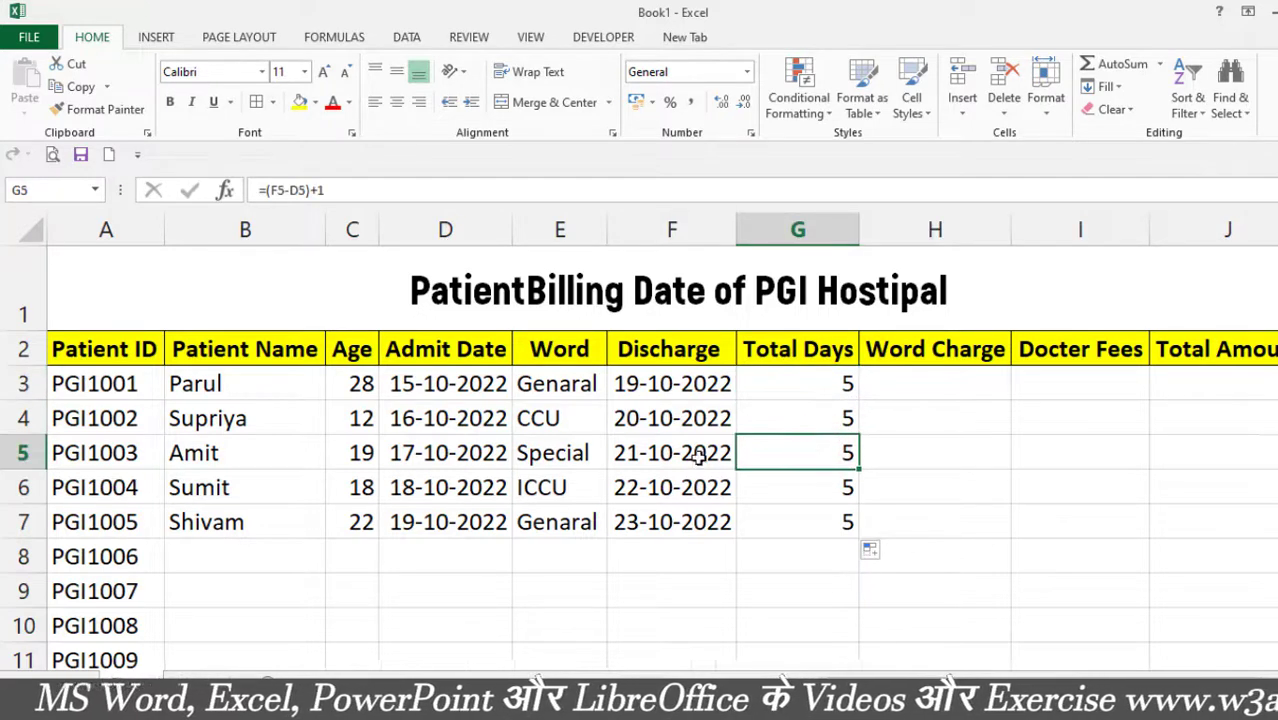
Step: Set the third patient's discharge date in F5 to 25-10-2022
double_click(628, 452)
left_click(637, 450)
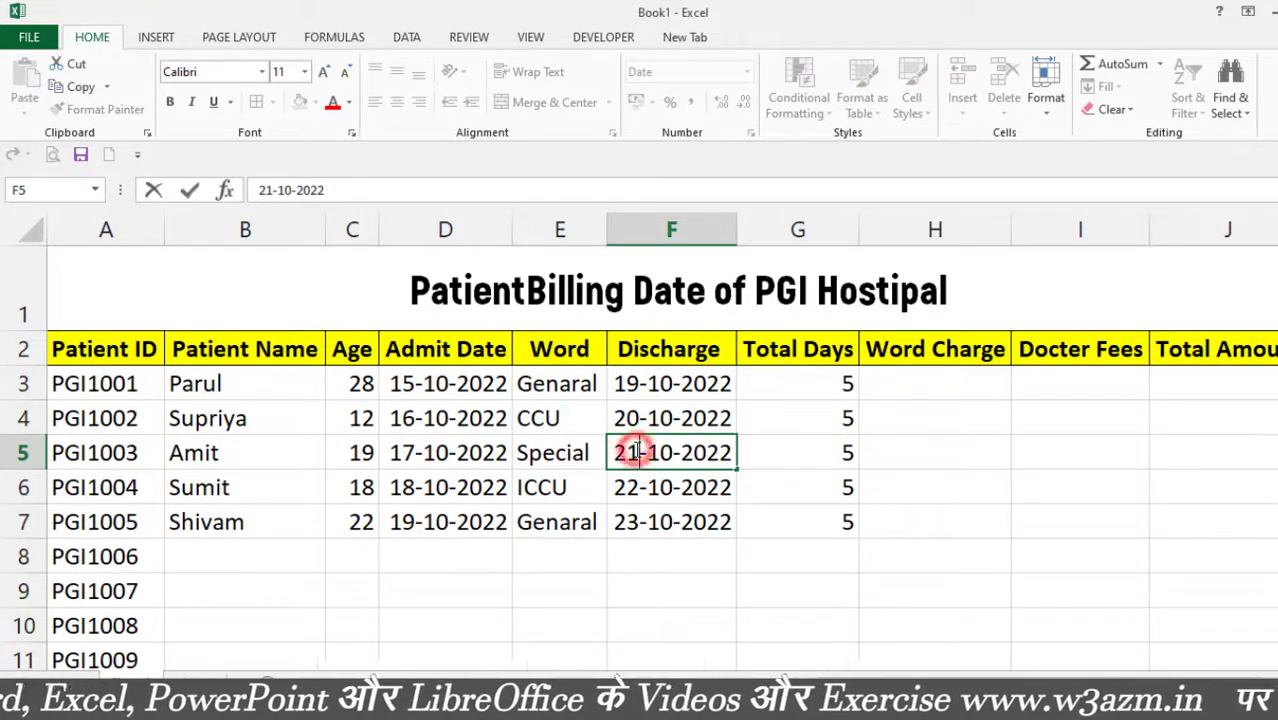
key("BackSpace")
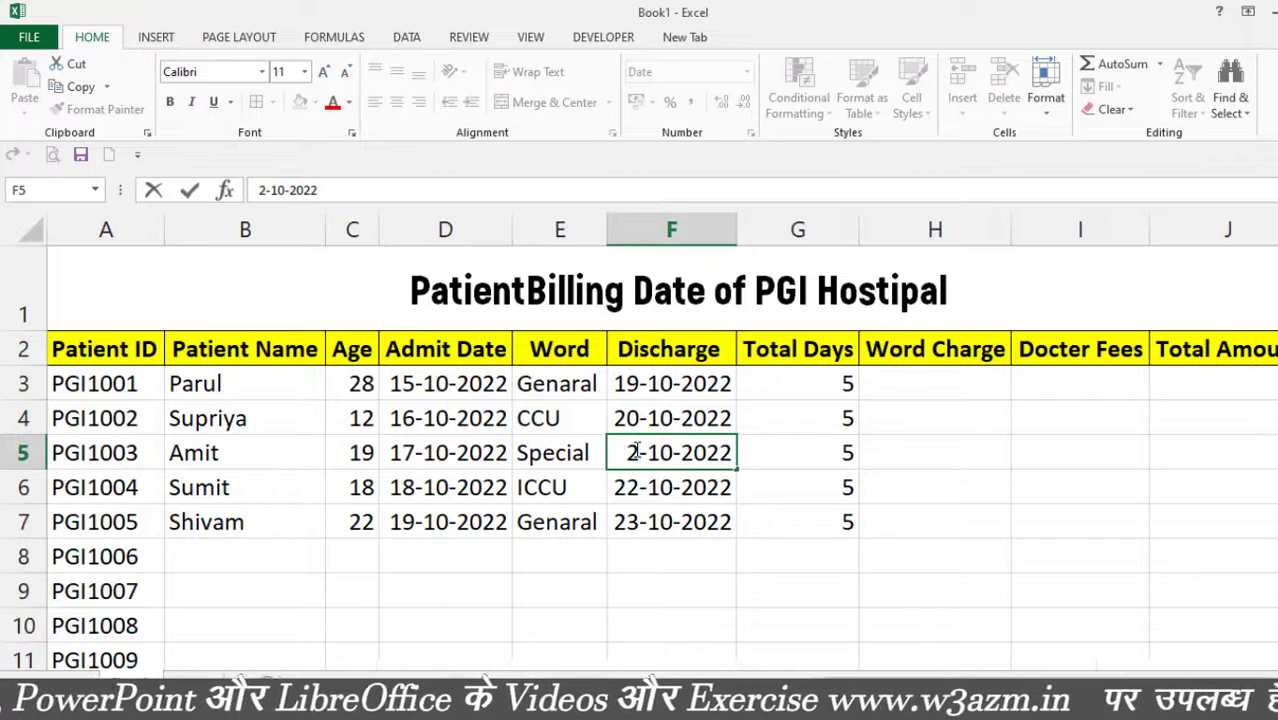
type("5")
left_click(717, 592)
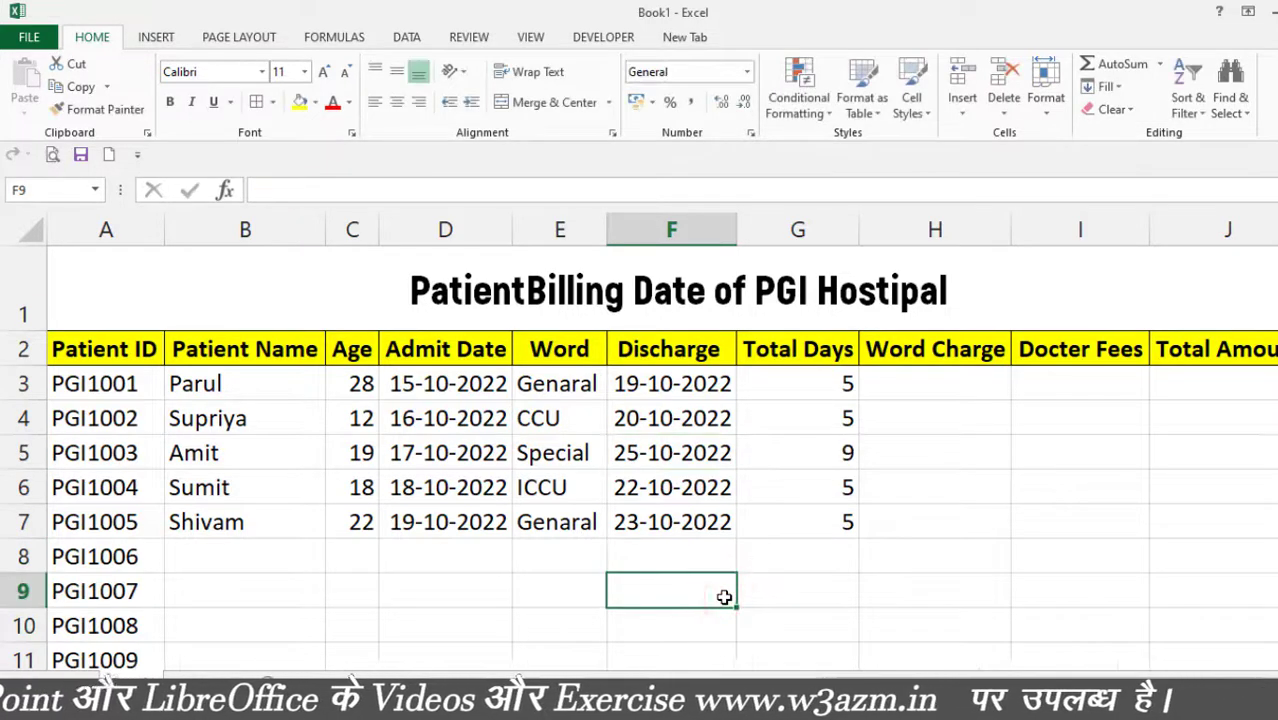
left_click(843, 452)
Step: Set the fourth patient's discharge date in F6 to 26-10-2022
double_click(632, 488)
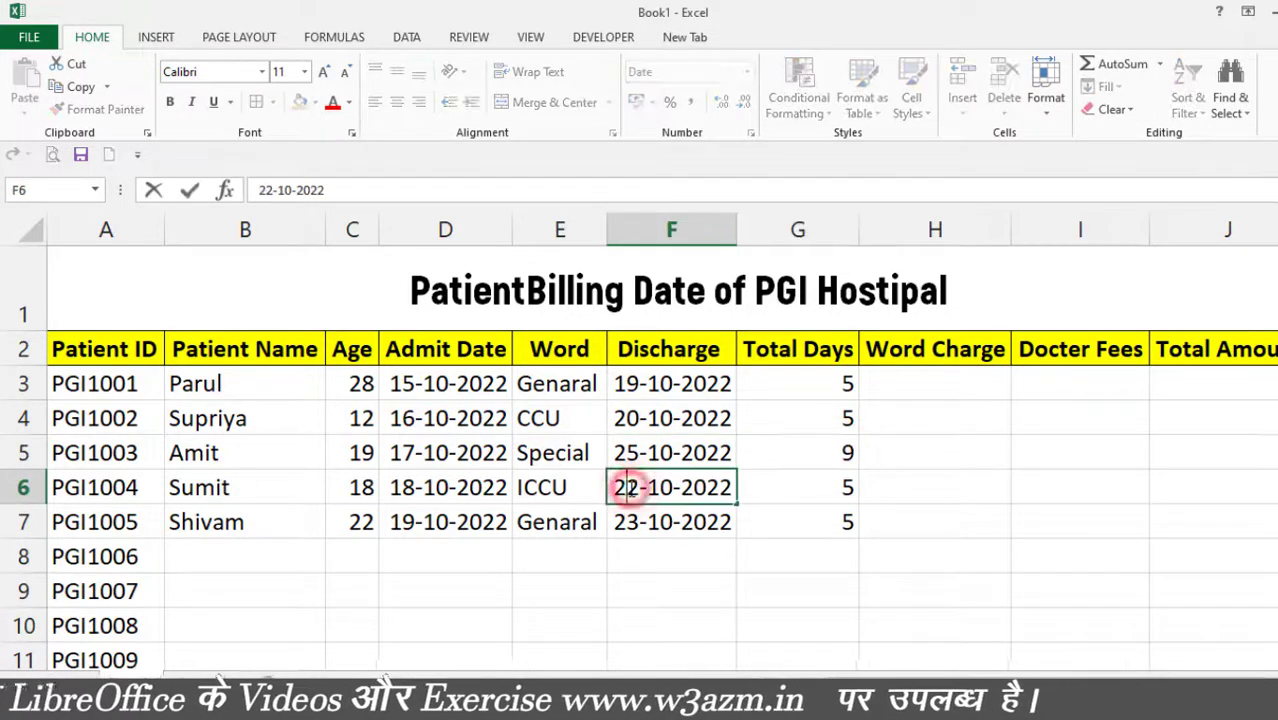
key("BackSpace")
type("6")
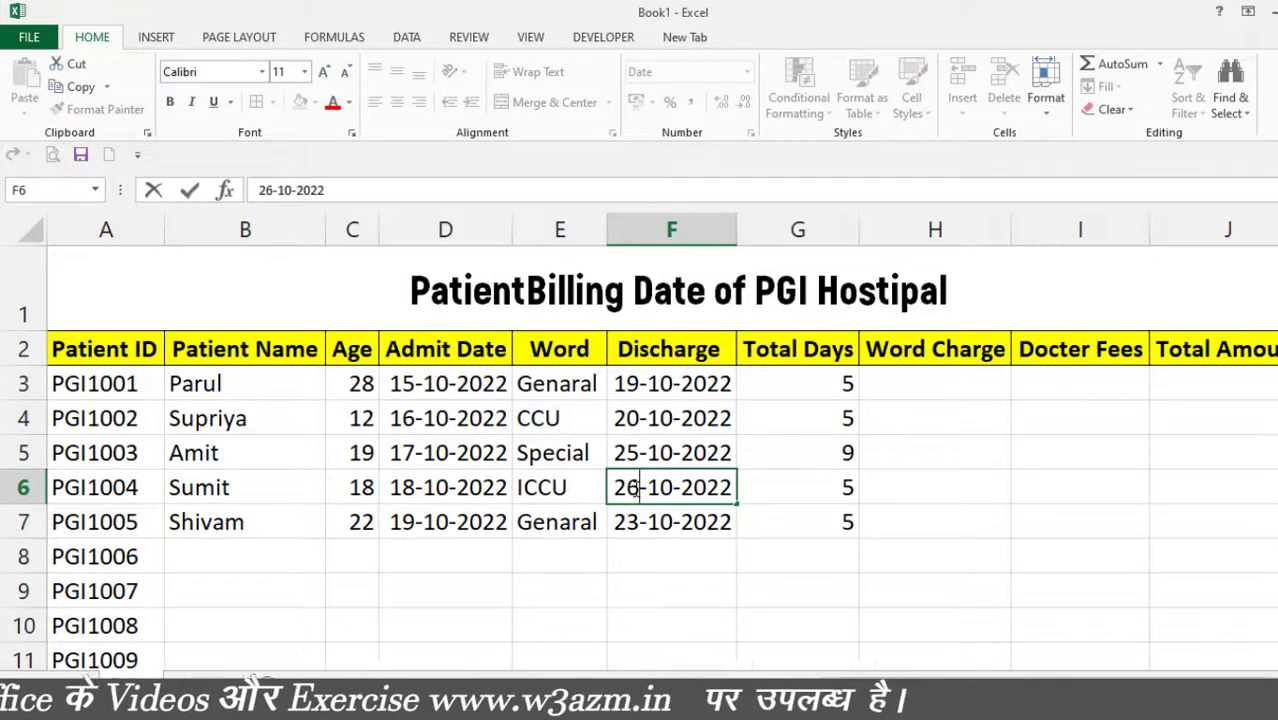
left_click(664, 582)
left_click(642, 524)
double_click(641, 524)
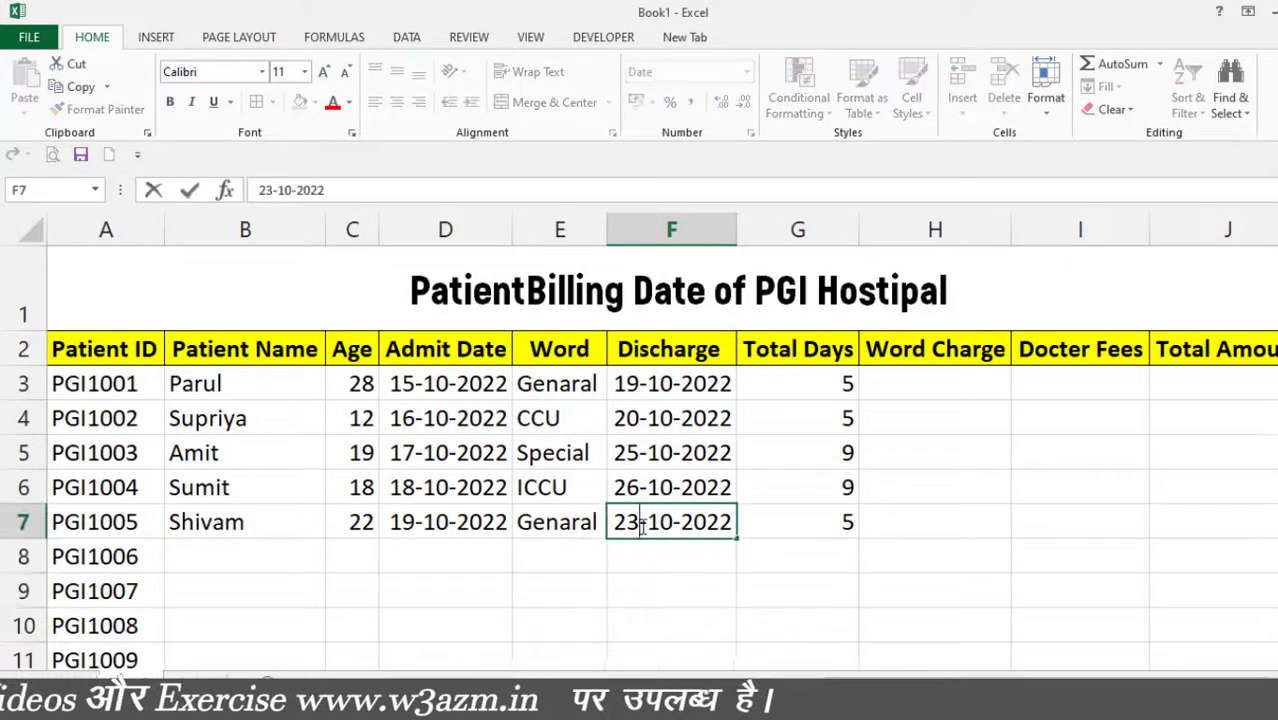
Step: Set the fourth patient's discharge date in F6 to 29-10-2022
left_click(641, 487)
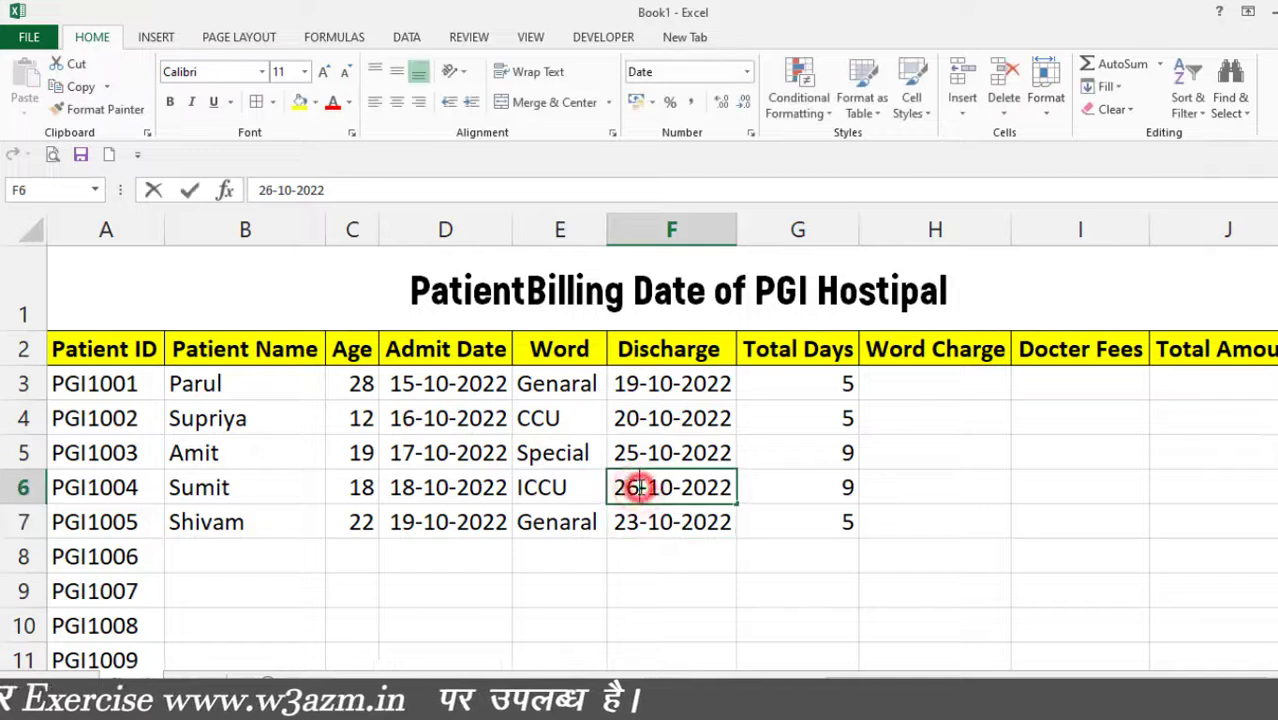
double_click(641, 487)
key("BackSpace")
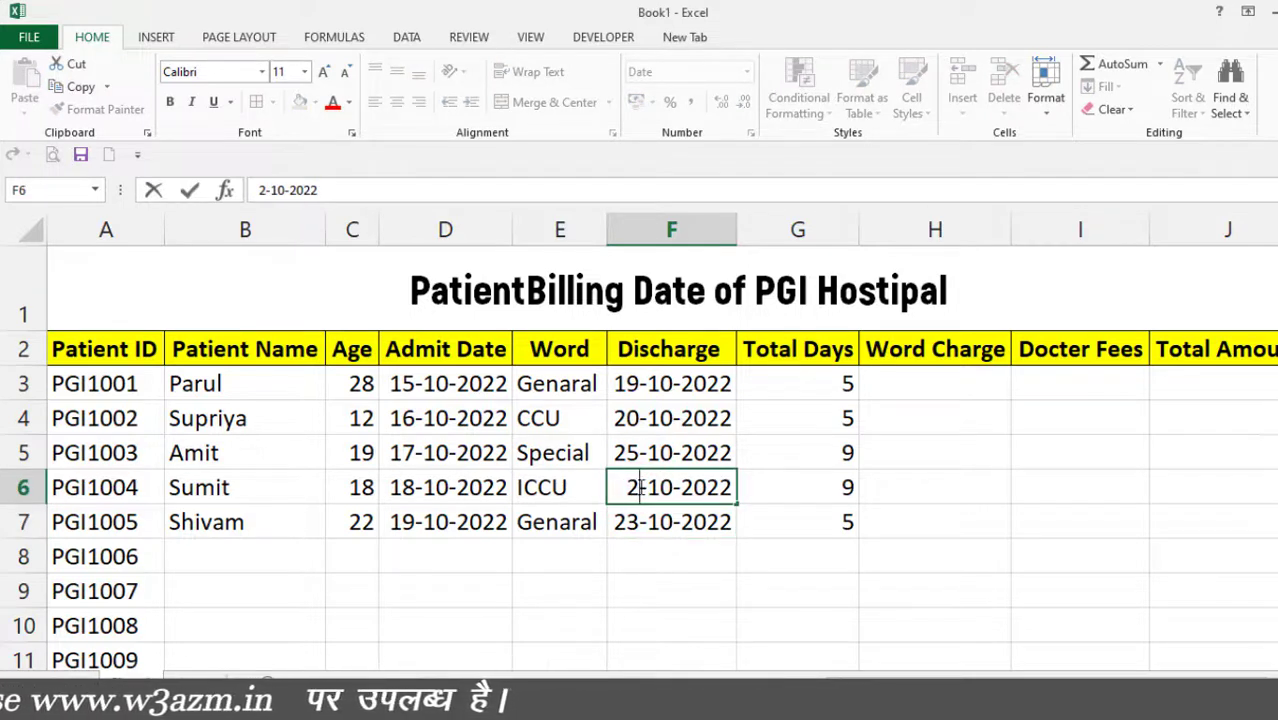
type("9")
left_click(649, 589)
Step: Set the fifth patient's discharge date in F7 to 20-10-2022
double_click(628, 524)
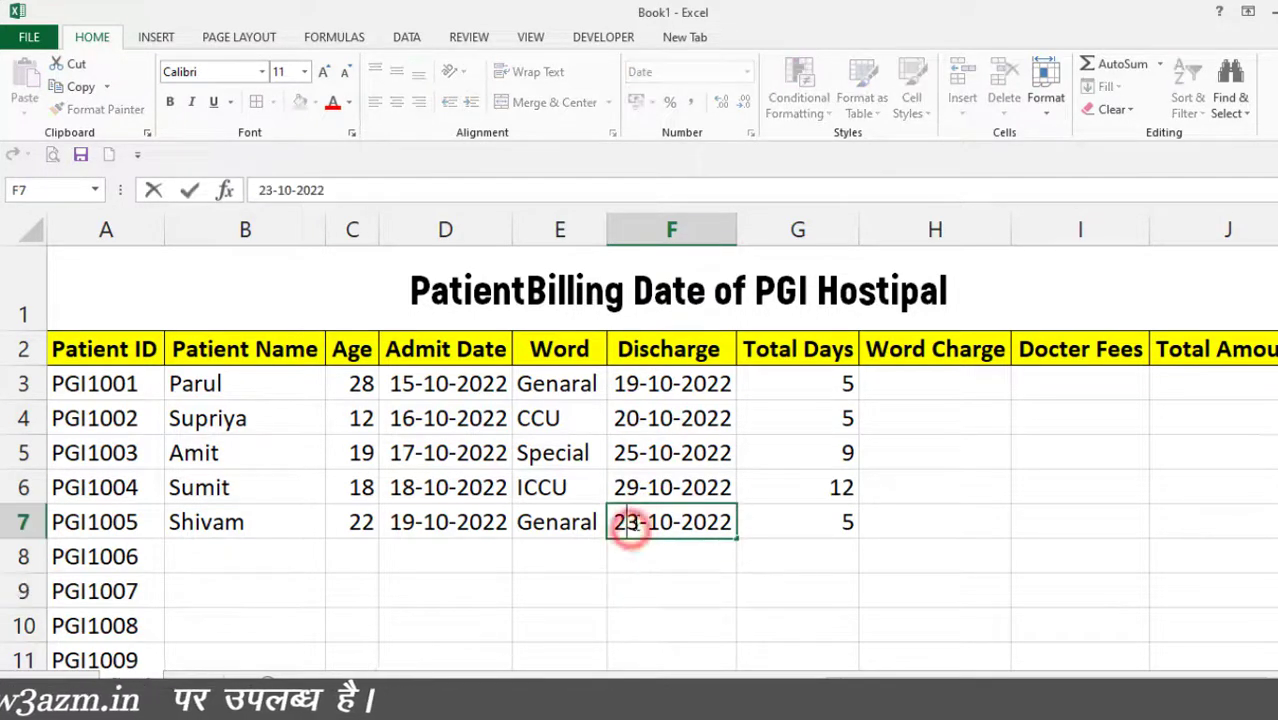
left_click(639, 522)
key("BackSpace")
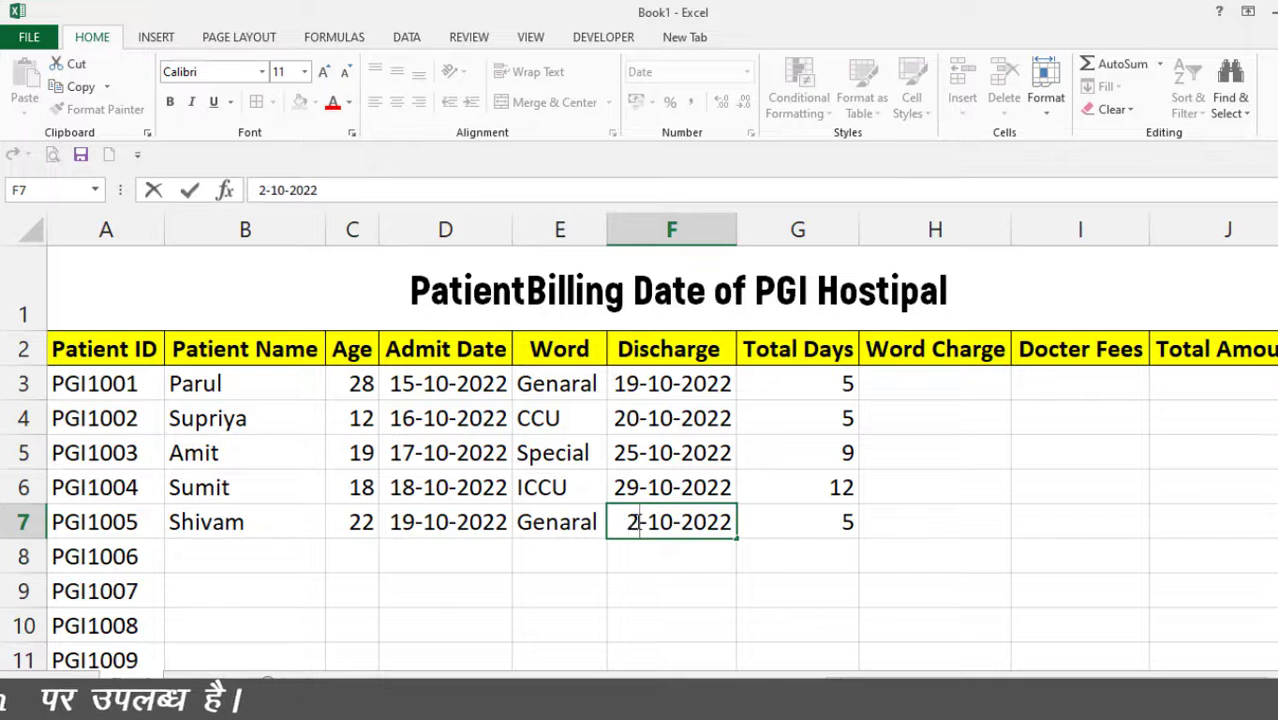
type("0")
left_click(605, 620)
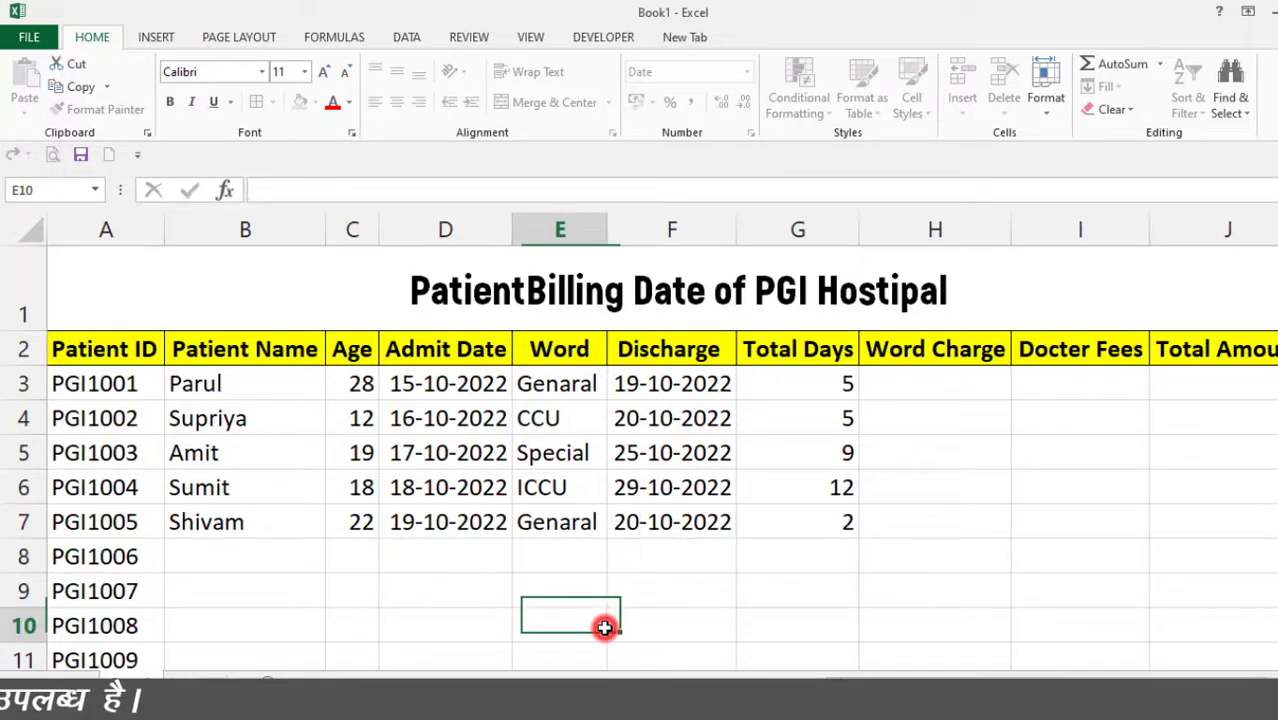
left_click(662, 518)
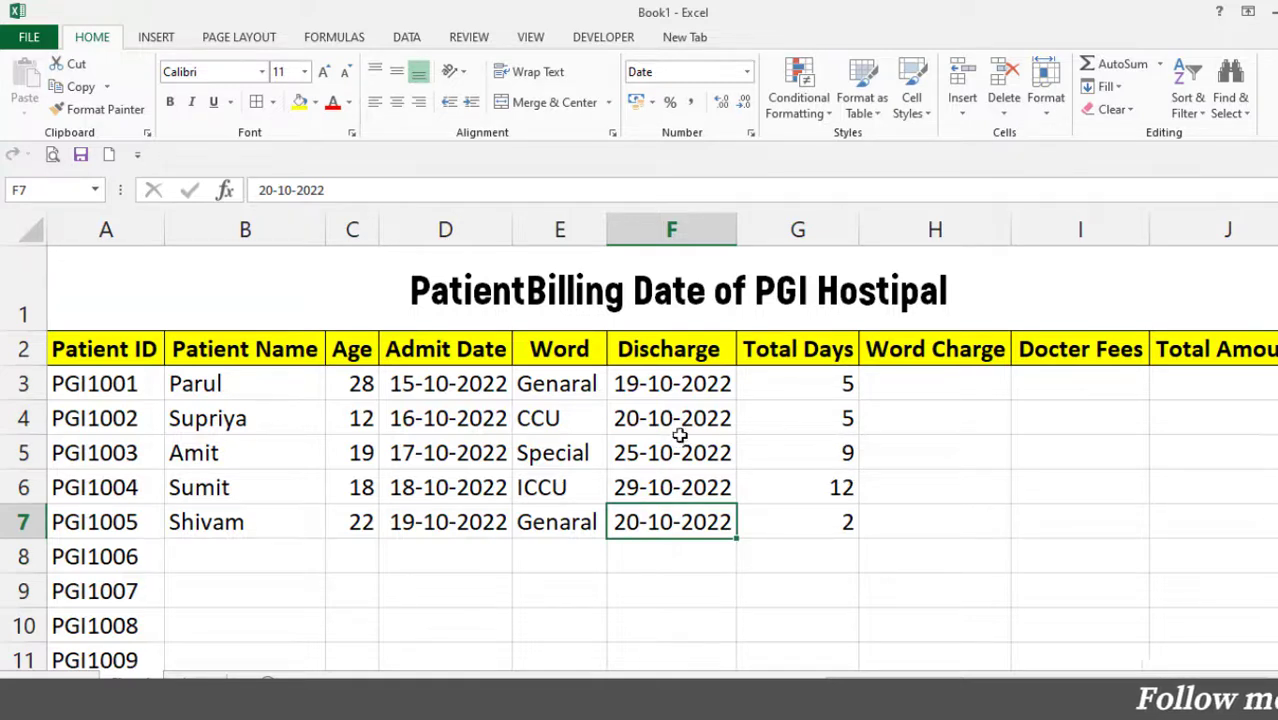
left_click(905, 381)
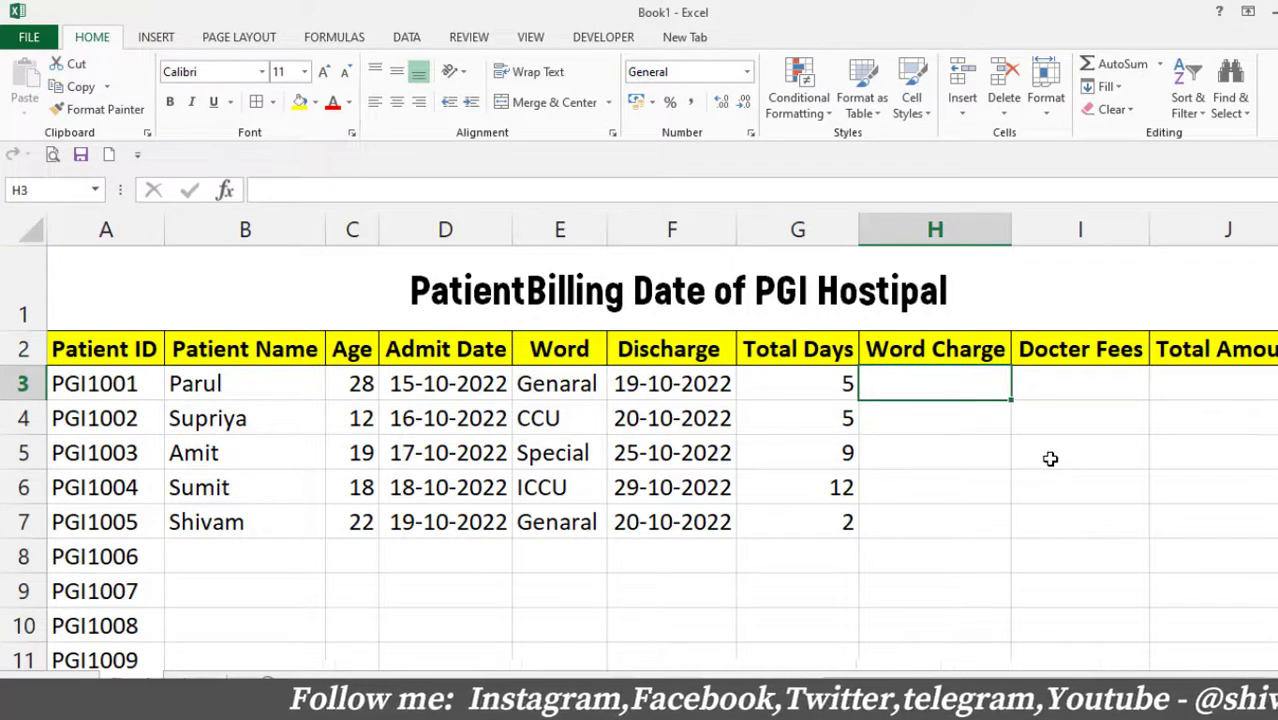
type("600")
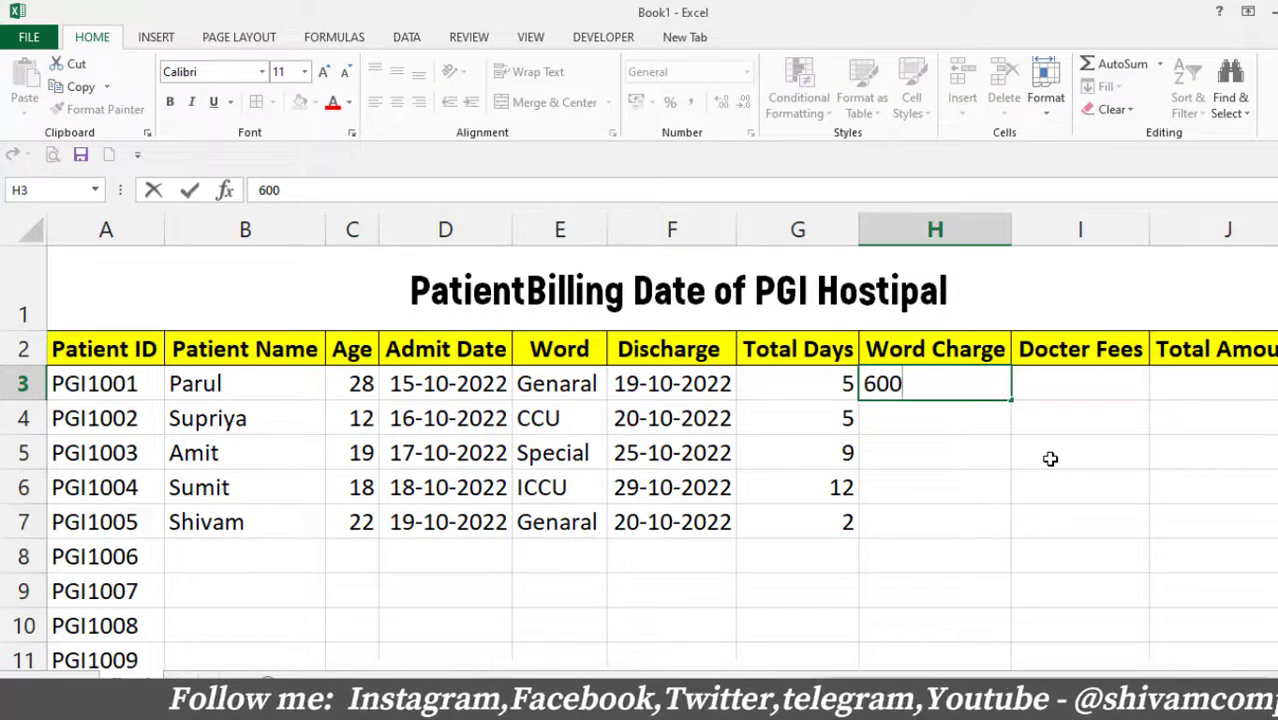
key("Return")
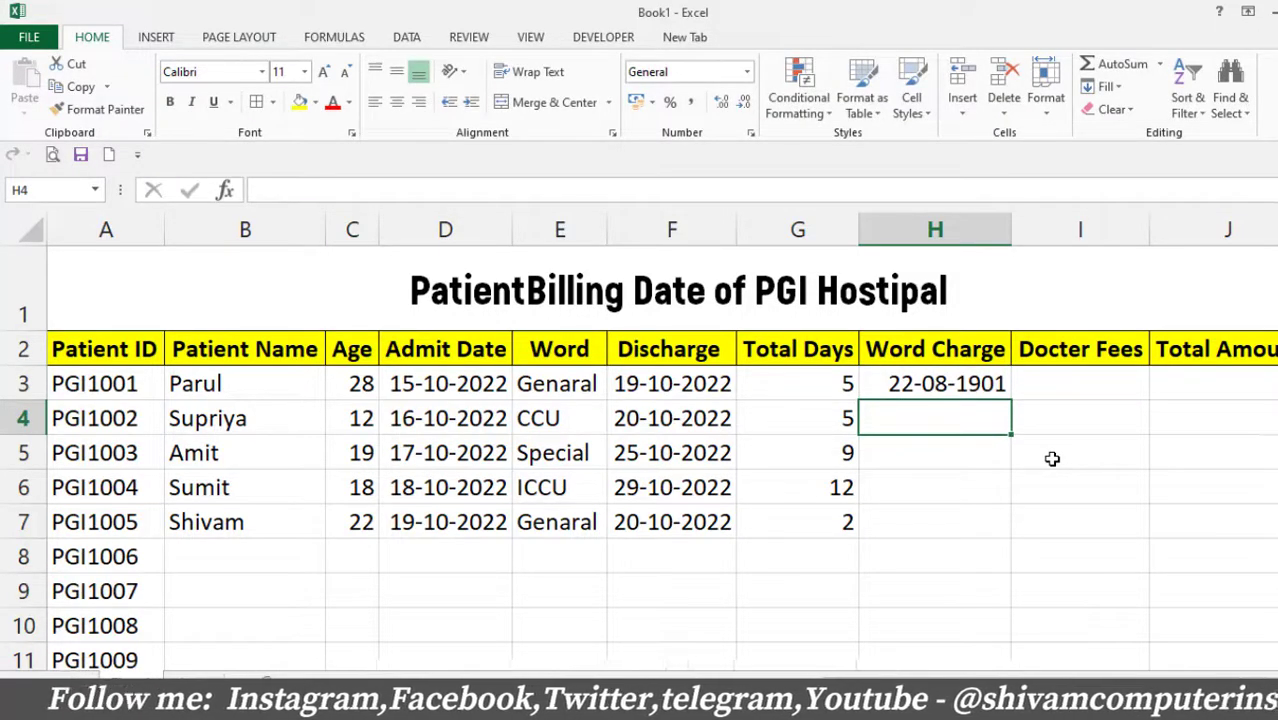
left_click(918, 388)
key("Delete")
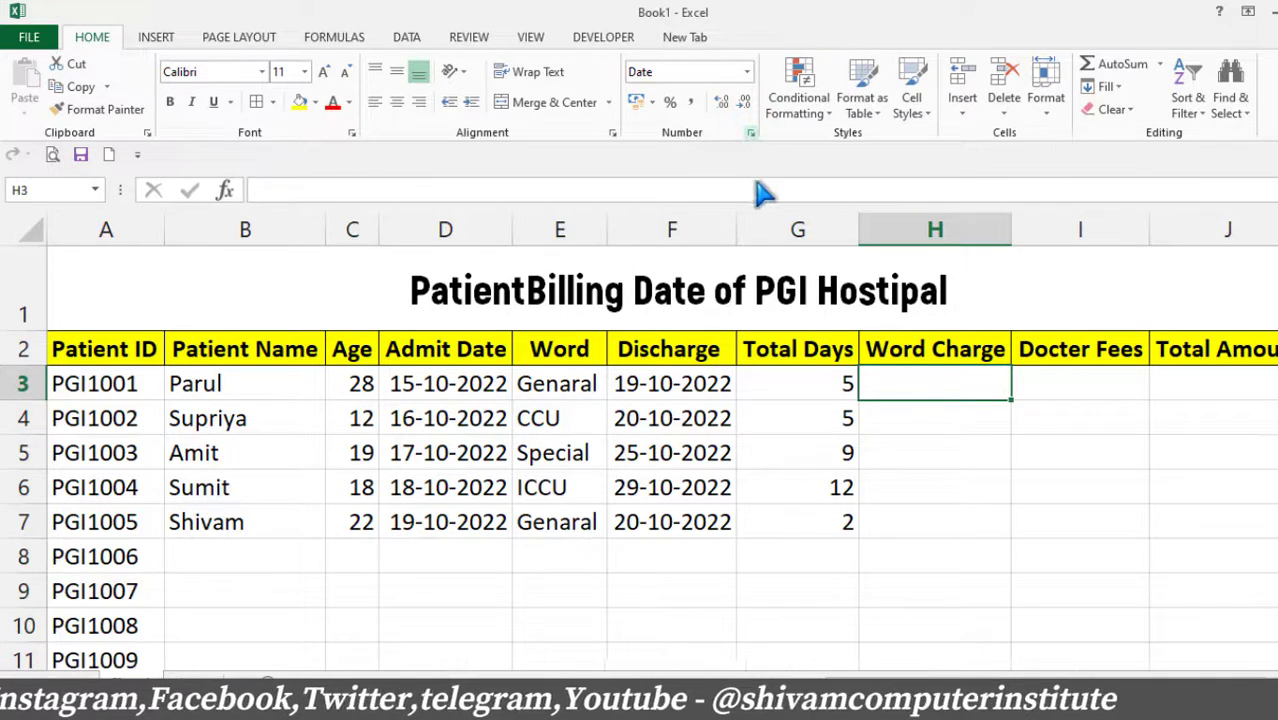
Step: Apply the Number format to the first patient's Word Charge cell, H3
left_click(746, 72)
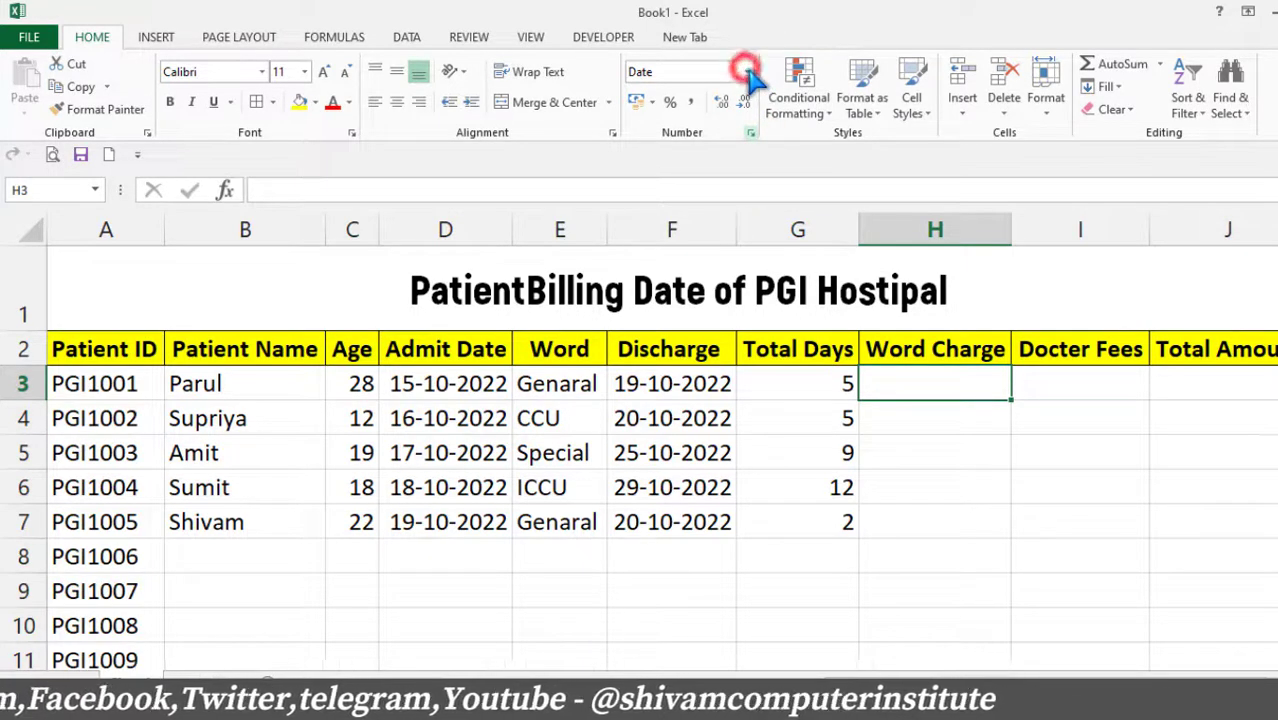
left_click(762, 156)
left_click(944, 386)
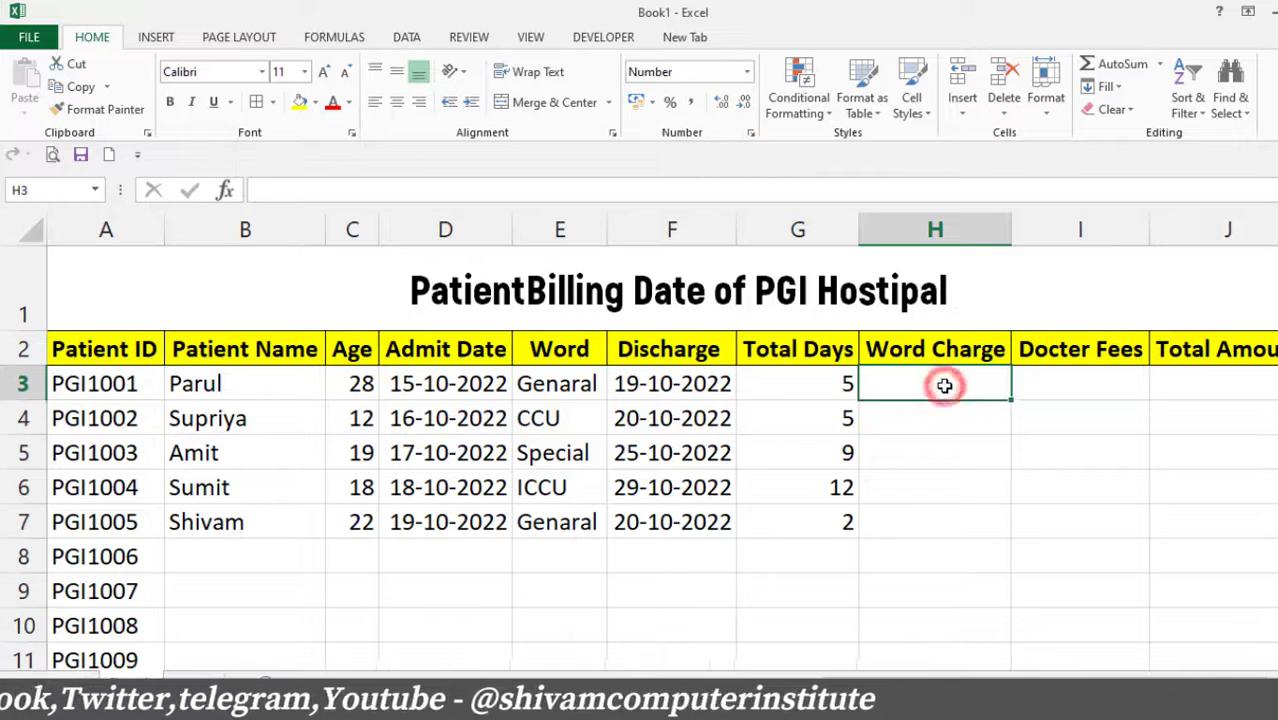
Step: Enter the Word Charge values 600, 700, 800, 1000 and 600 in H3 through H7 for the five patients
type("600")
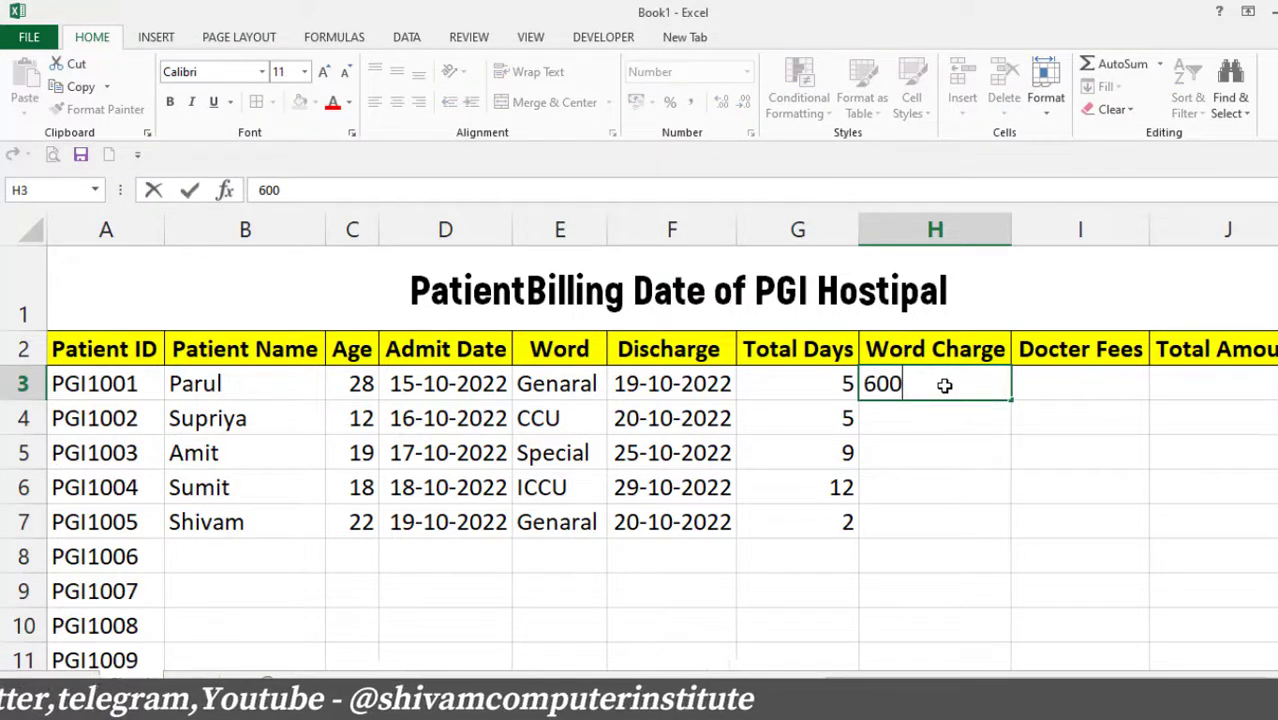
key("Return")
type("700")
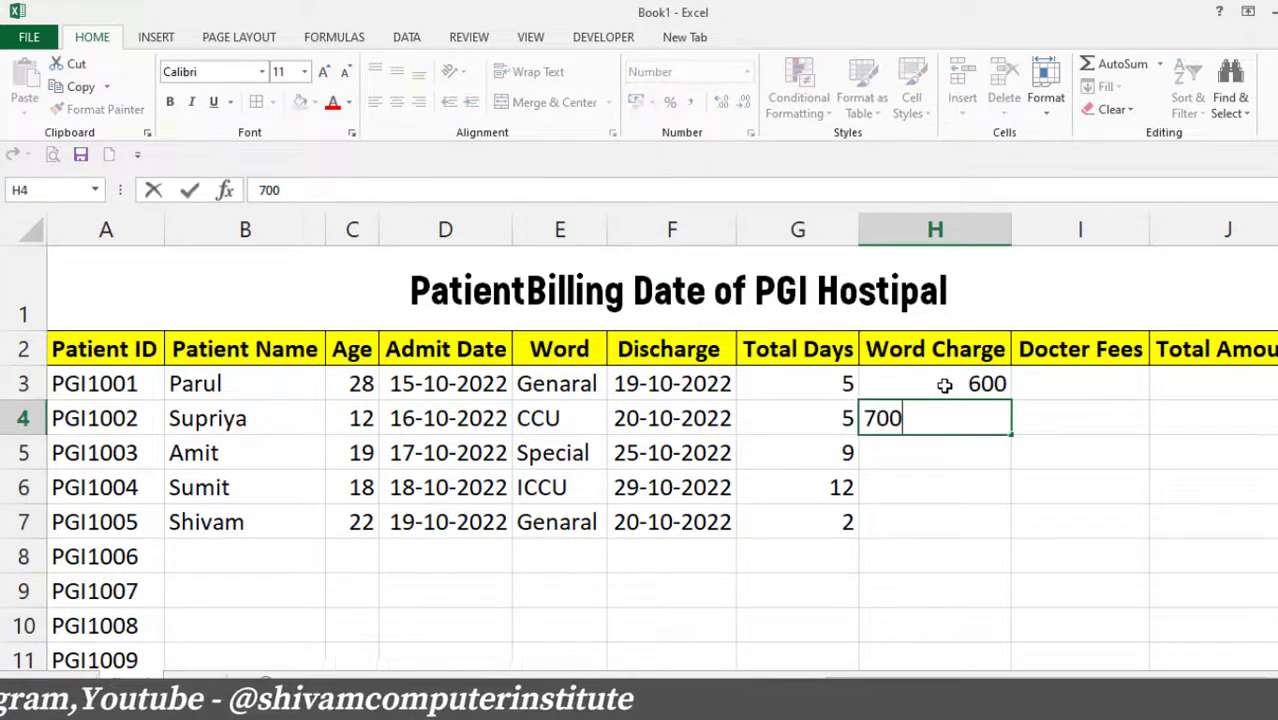
key("Return")
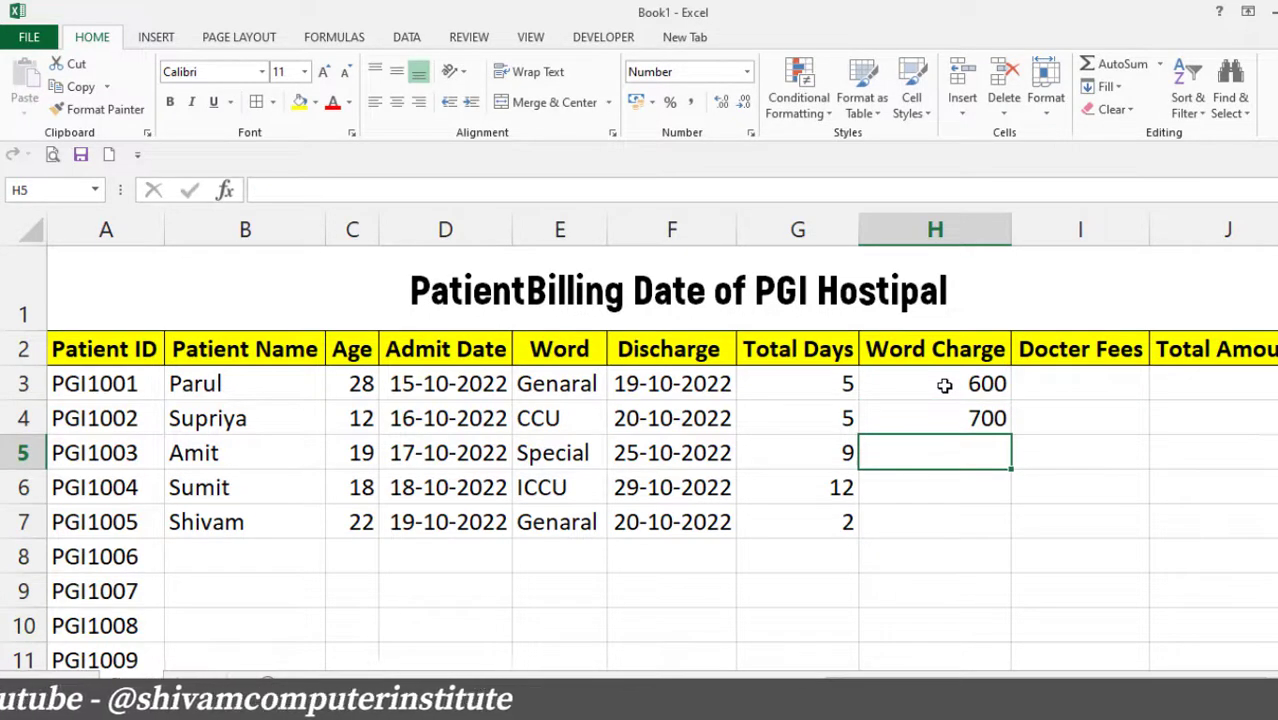
type("800")
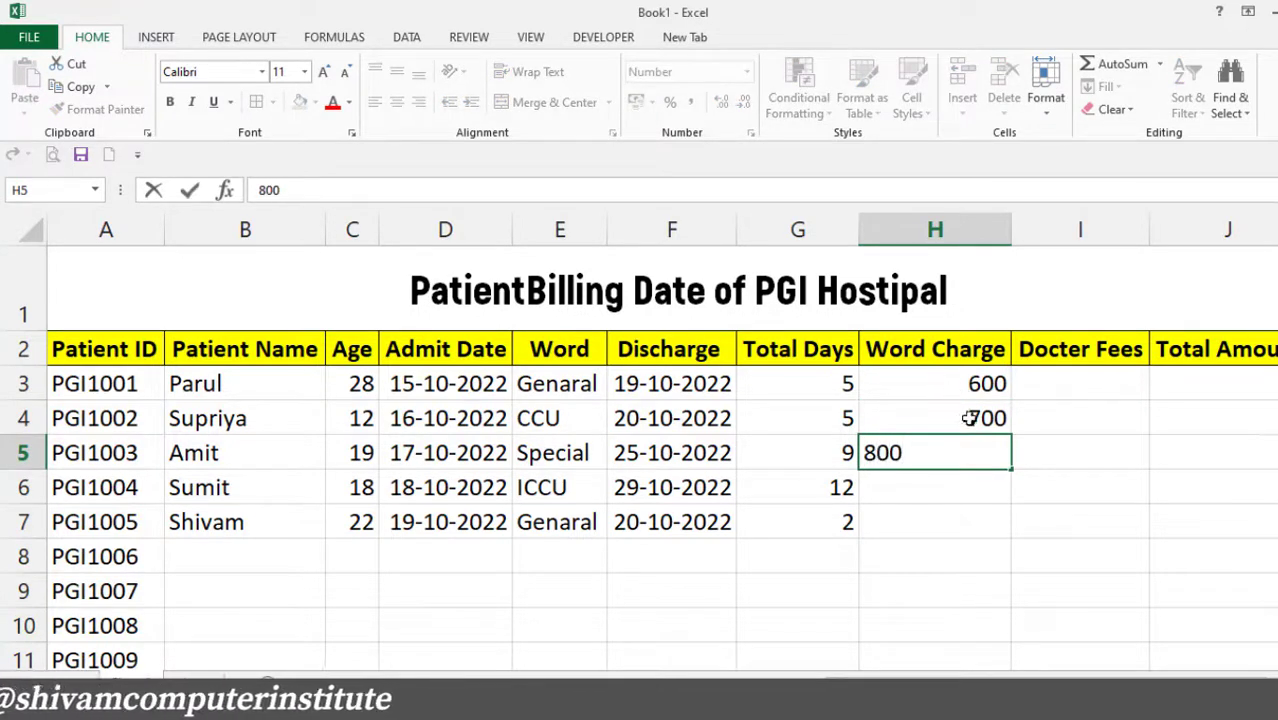
left_click(937, 481)
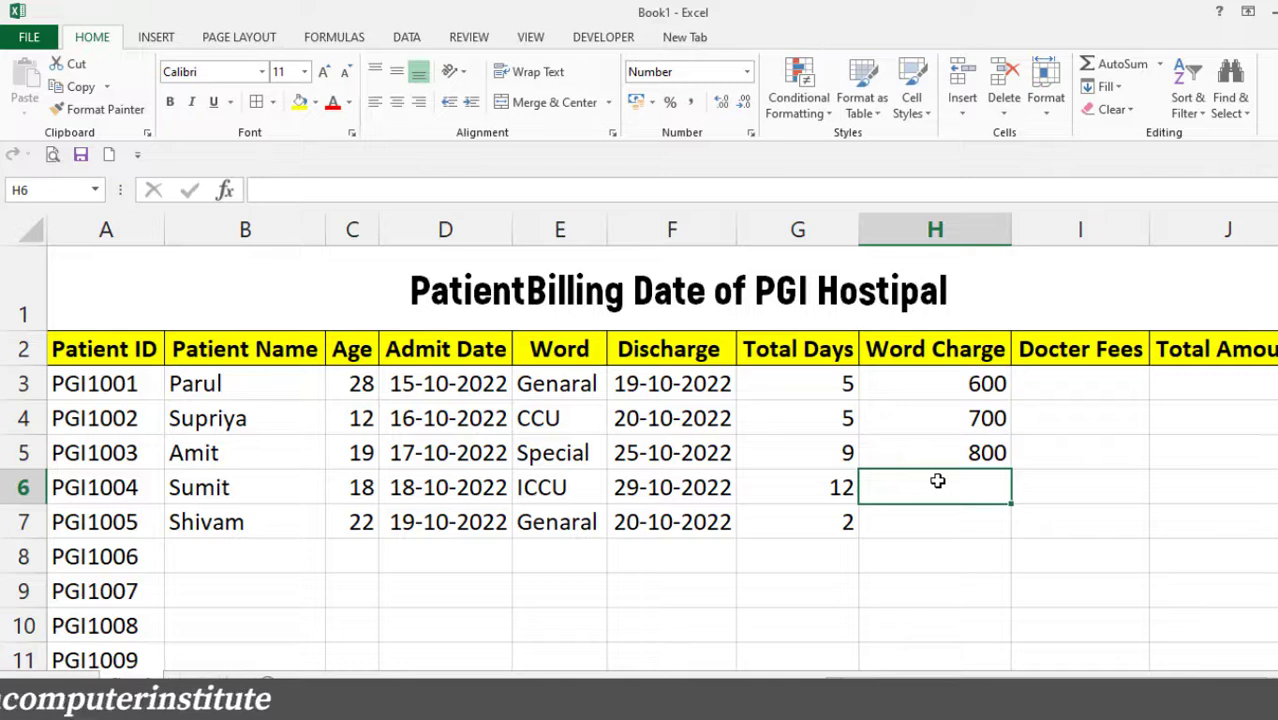
type("1000")
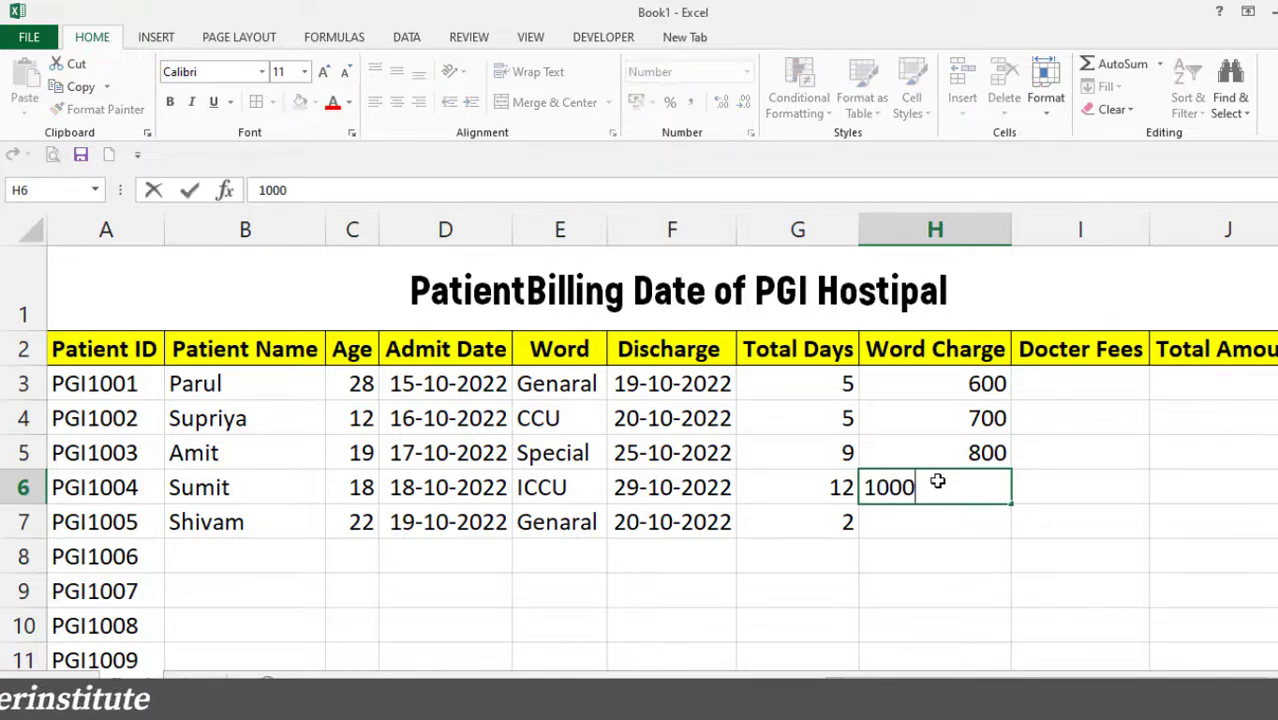
left_click(933, 515)
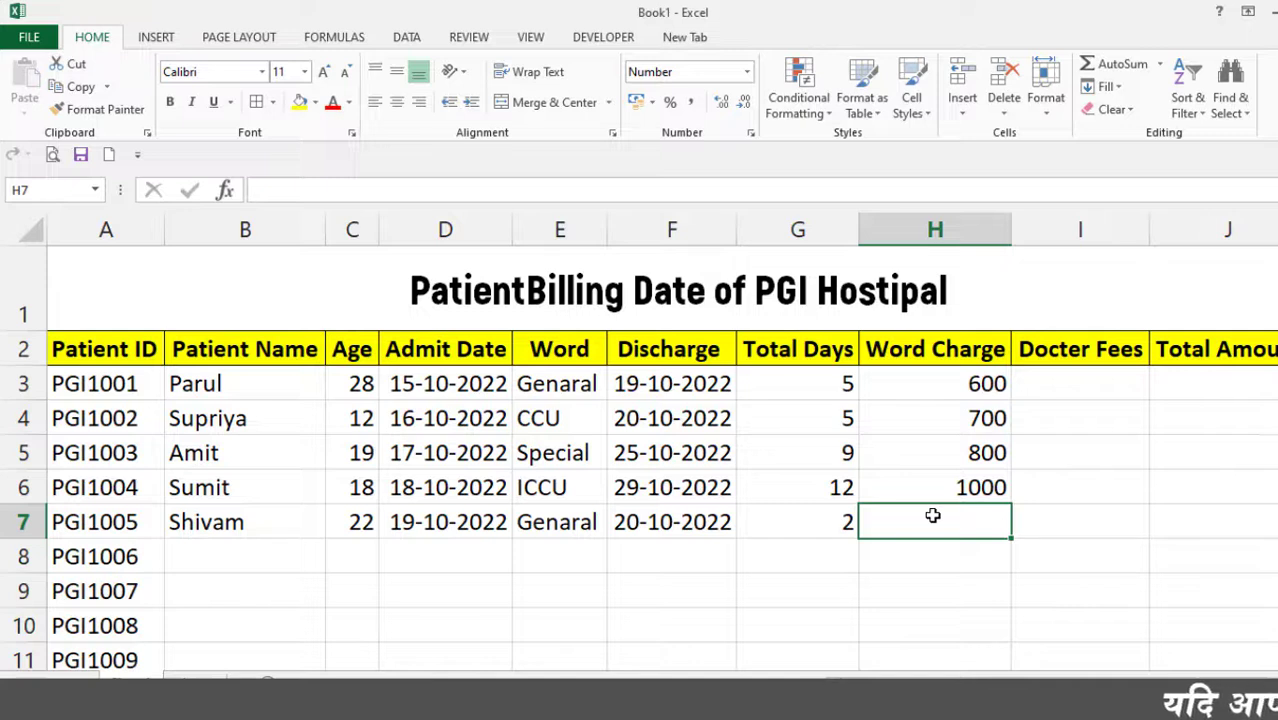
type("600")
left_click(1041, 487)
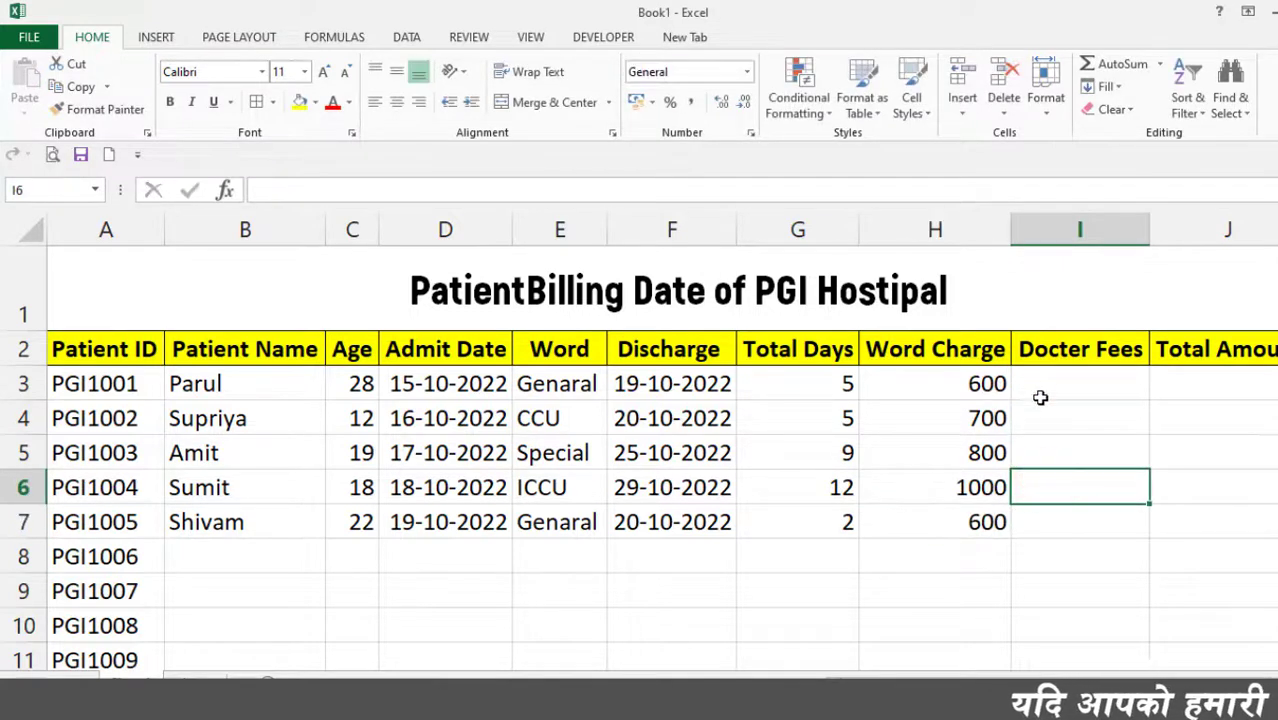
Step: Enter the Docter Fees values 300, 200, 500, 230 and 550 in I3 through I7 for the five patients
left_click(1040, 395)
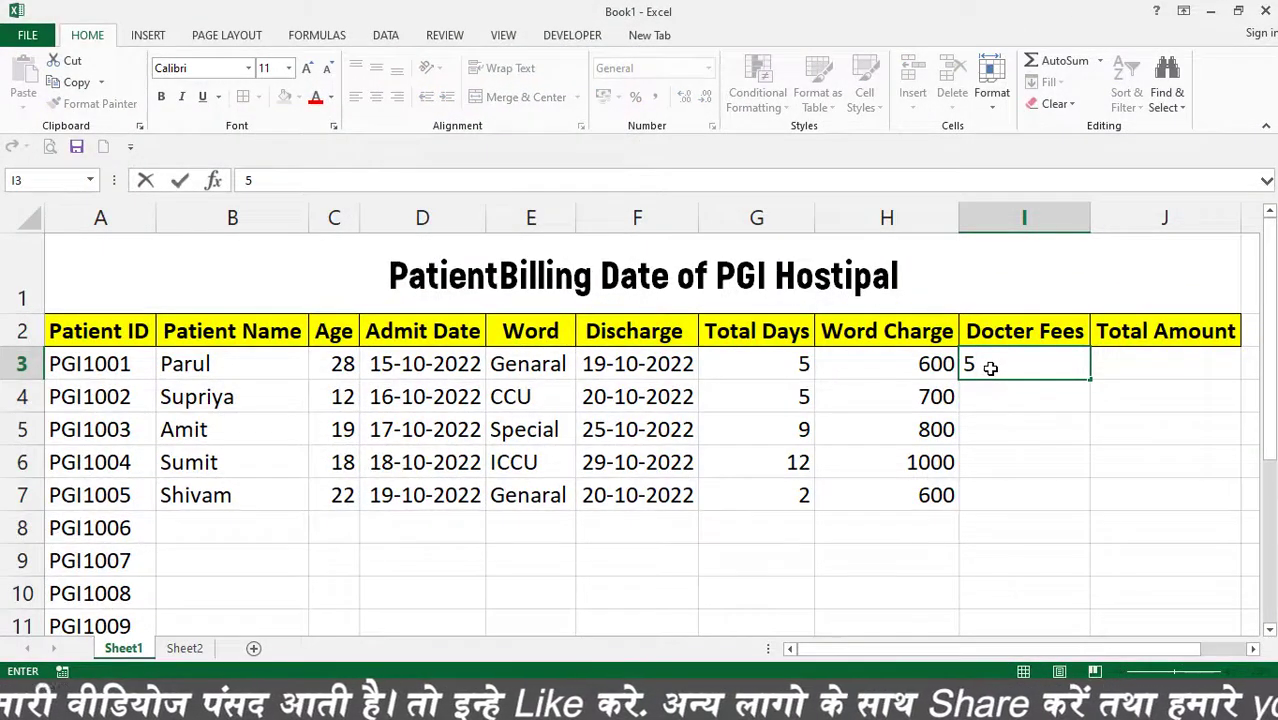
key("BackSpace")
type("300")
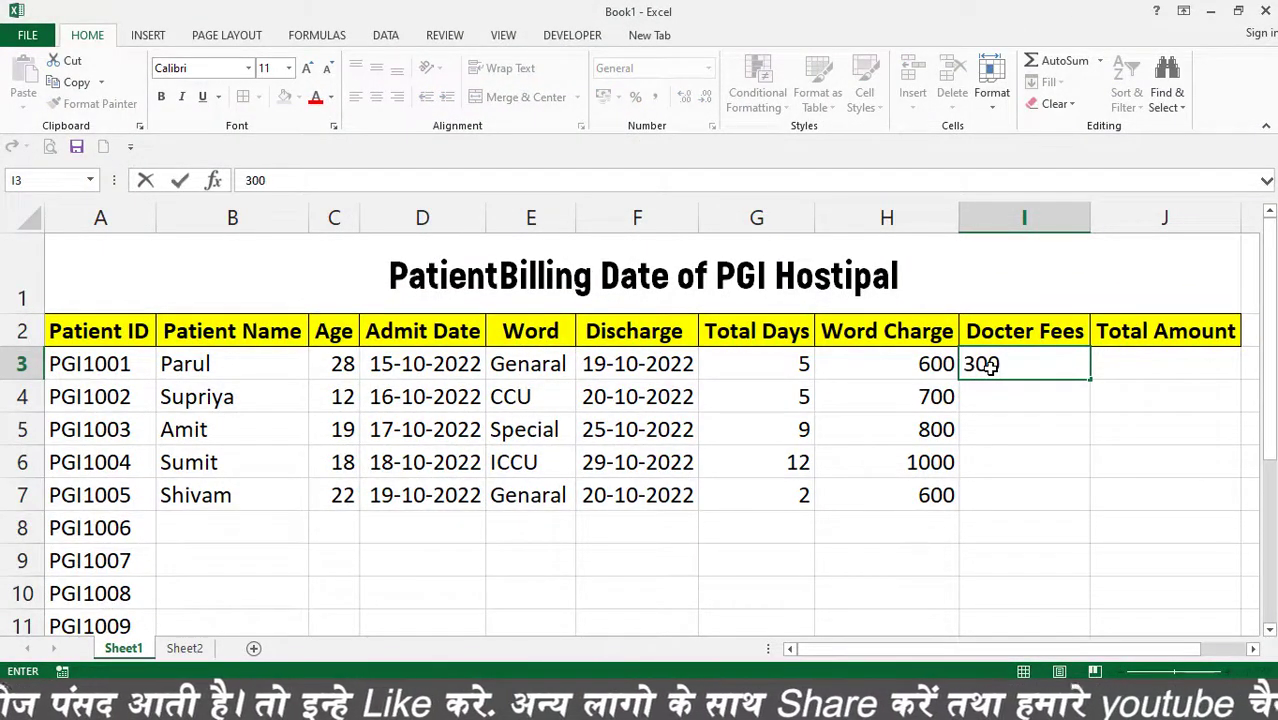
key("Return")
type("200")
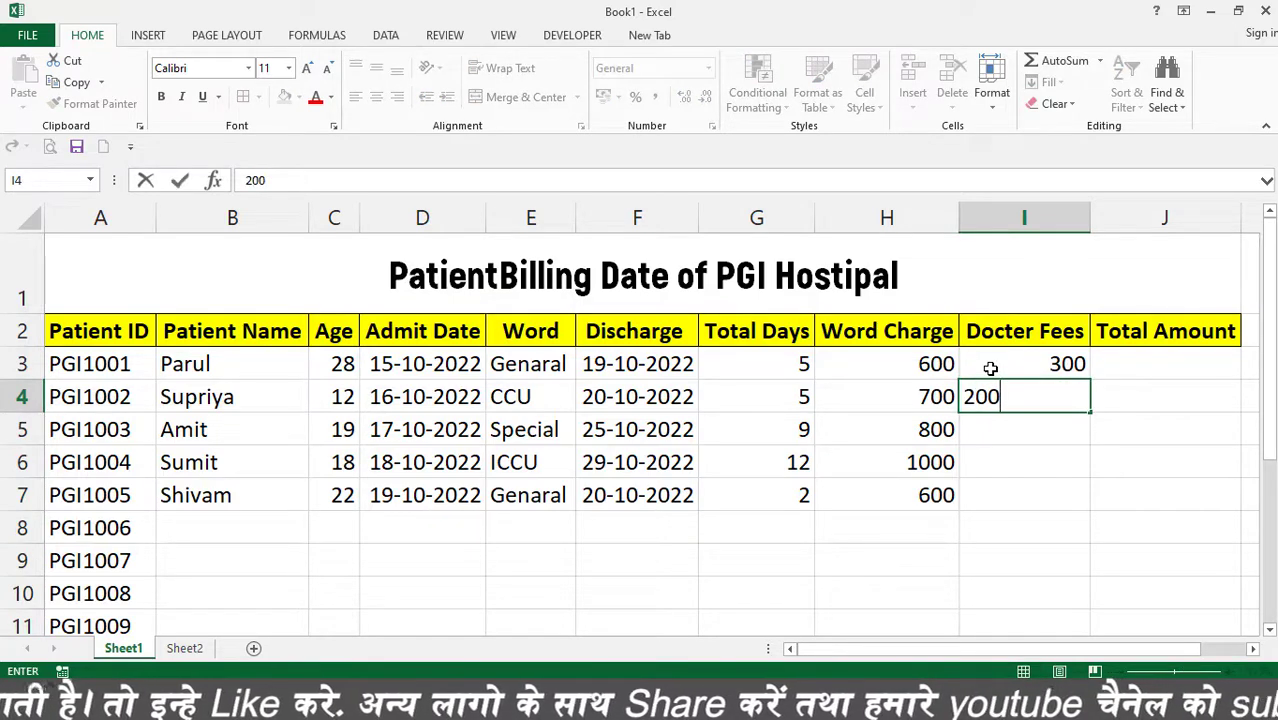
key("Return")
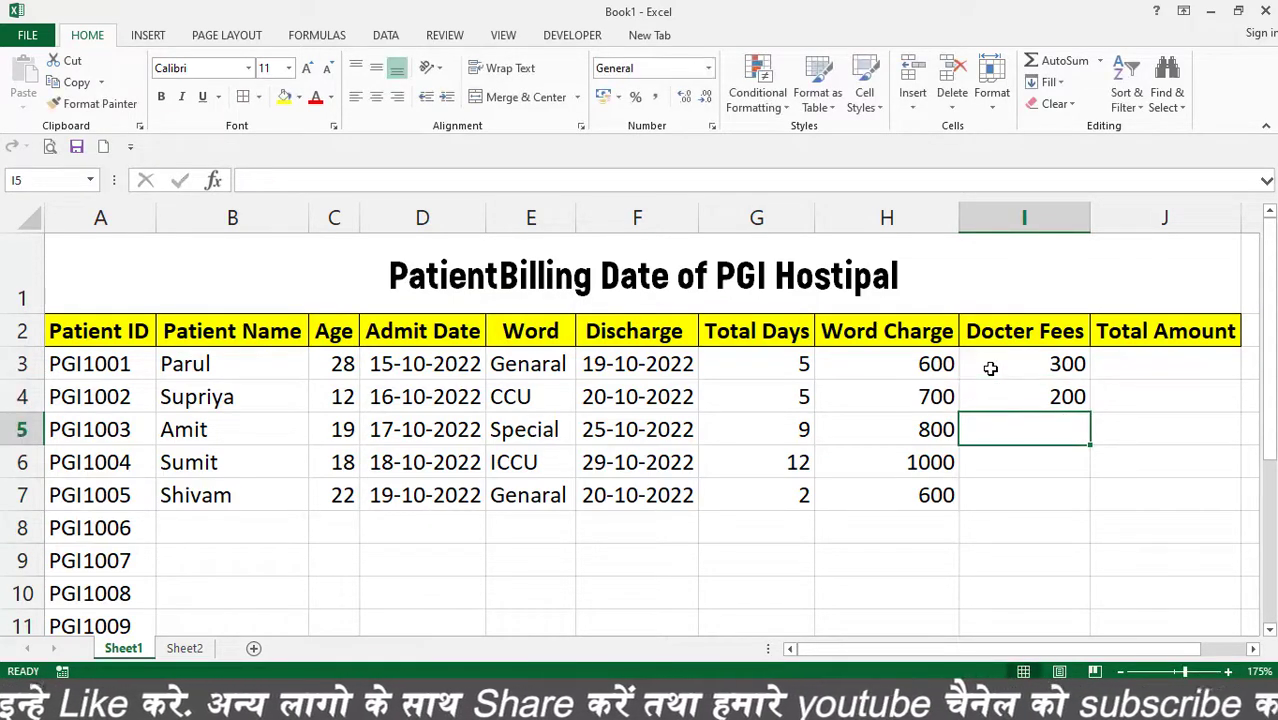
type("500")
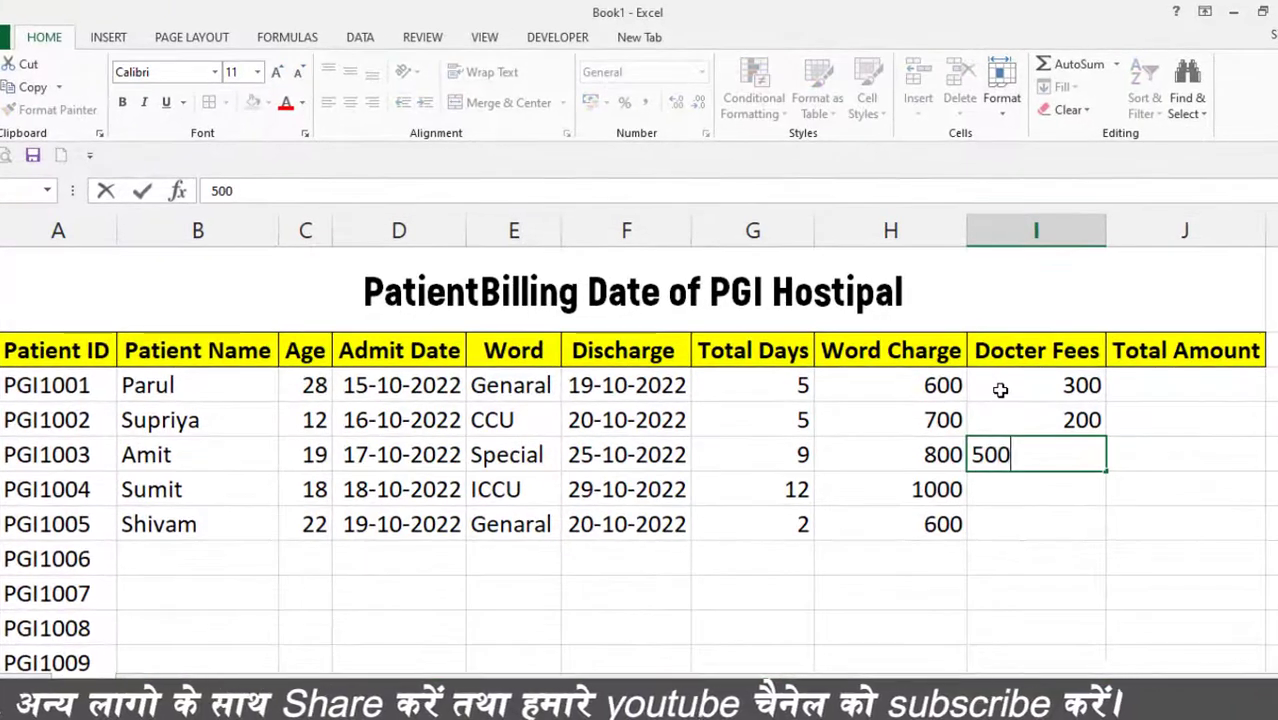
key("Return")
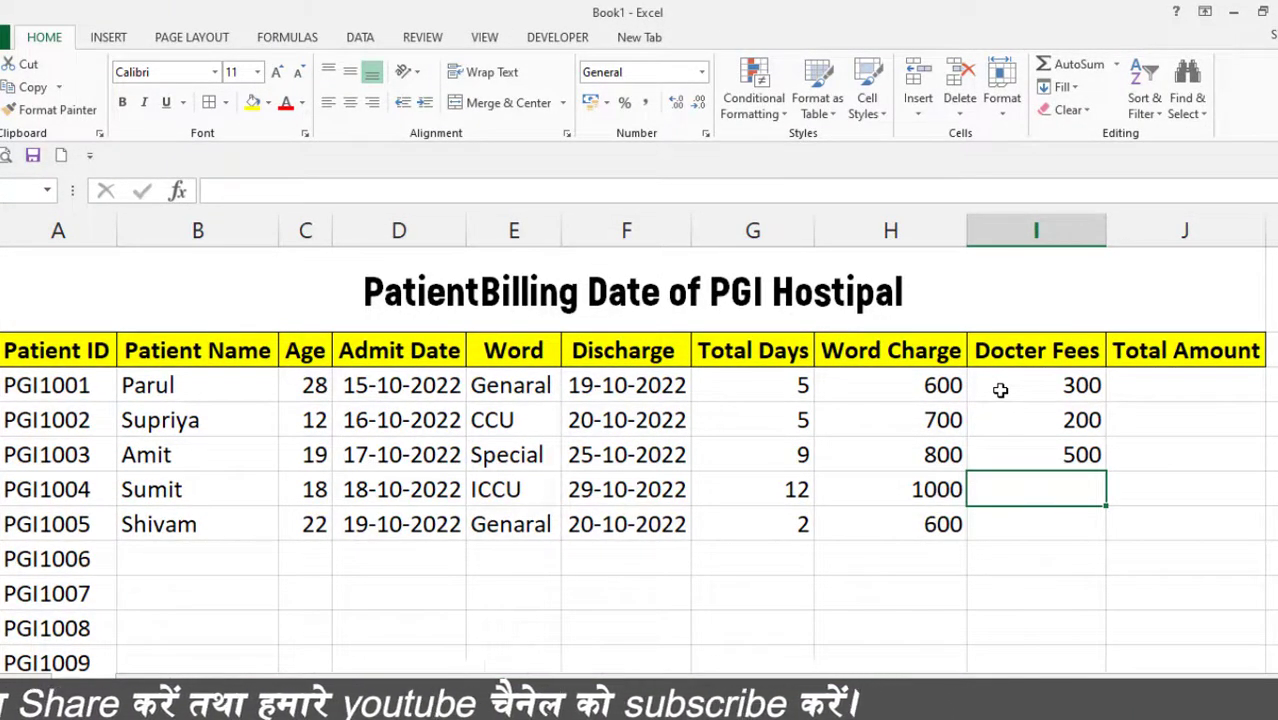
type("230")
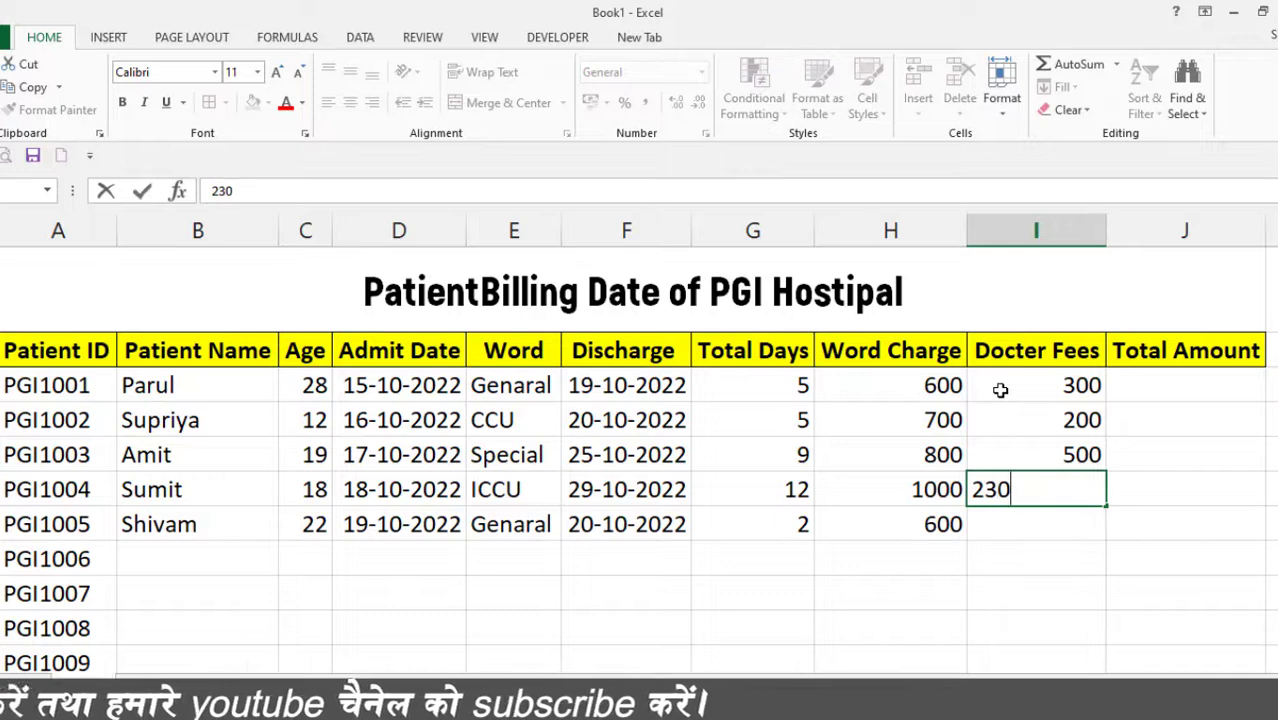
key("Return")
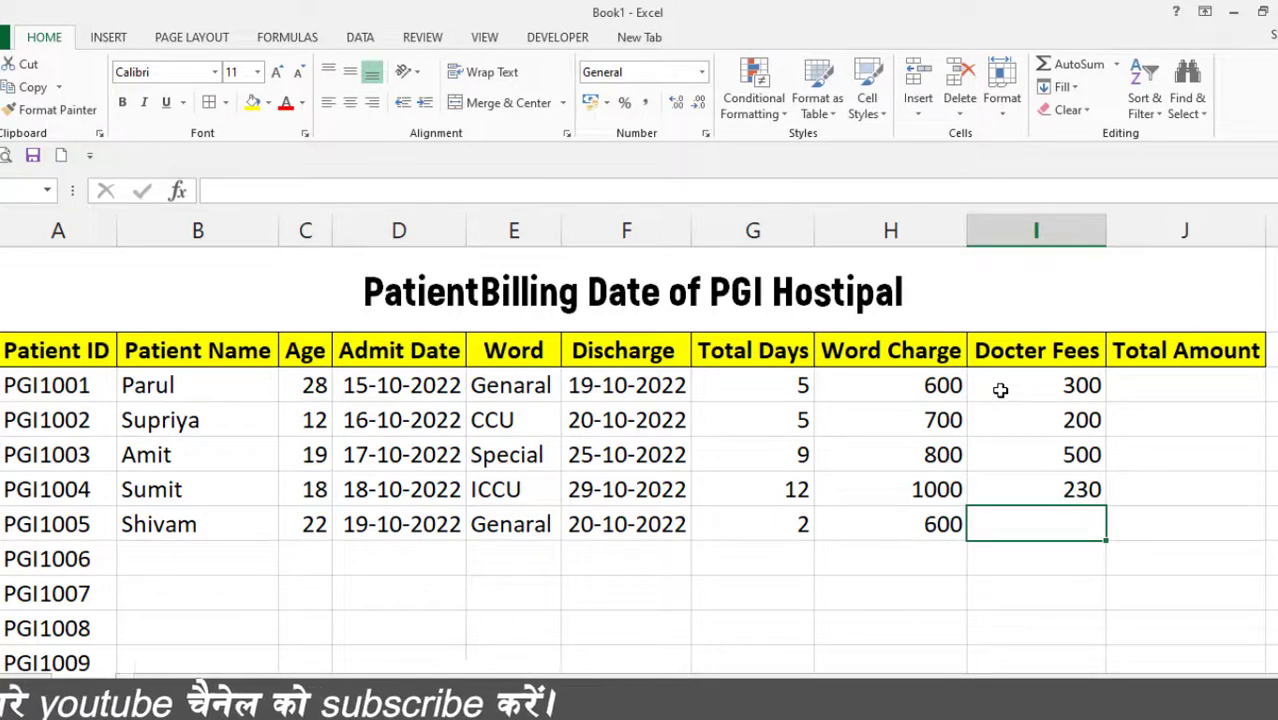
type("550")
left_click(1032, 589)
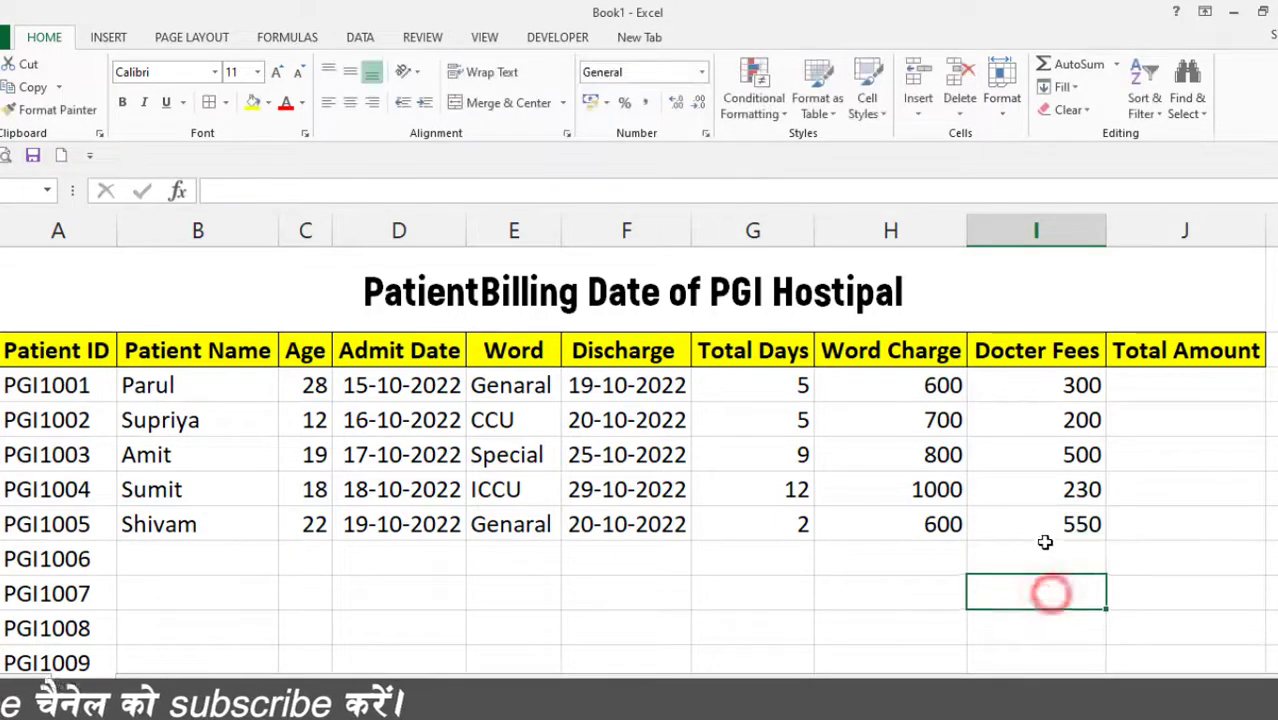
left_click(1038, 514)
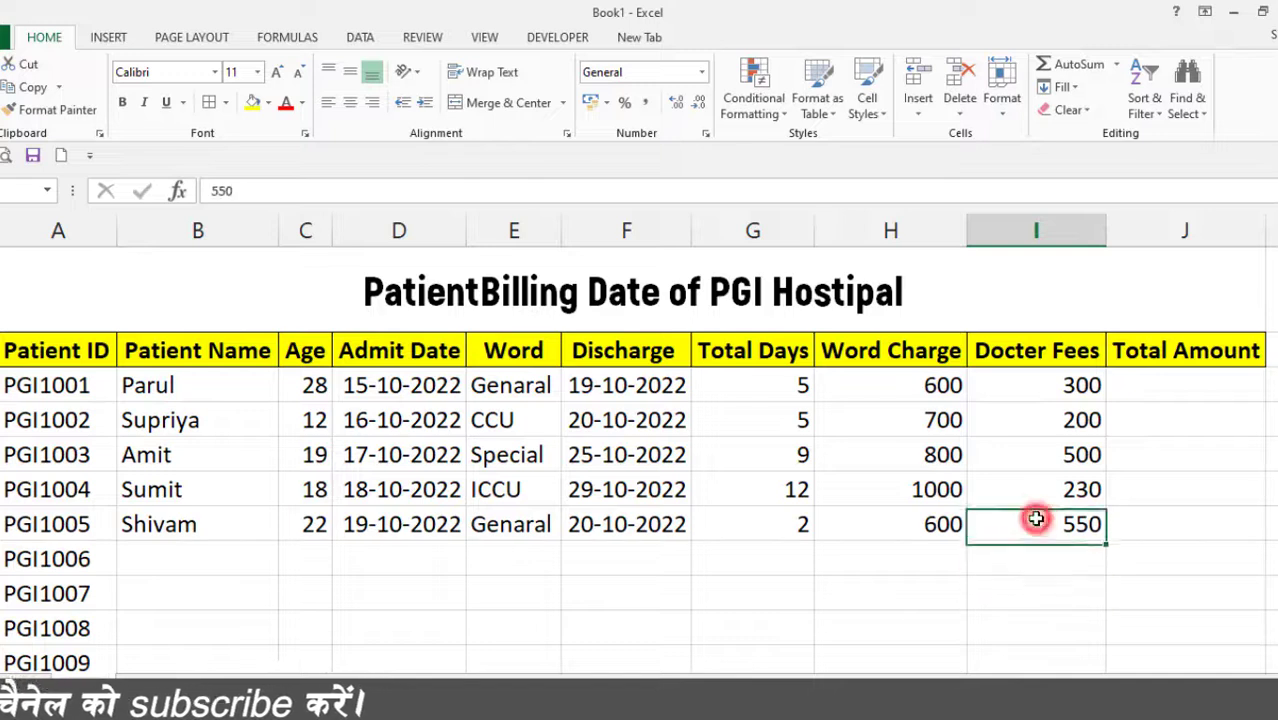
Step: Calculate the first patient's Total Amount in J3 with the formula =H3+G3+I3
left_click(1173, 382)
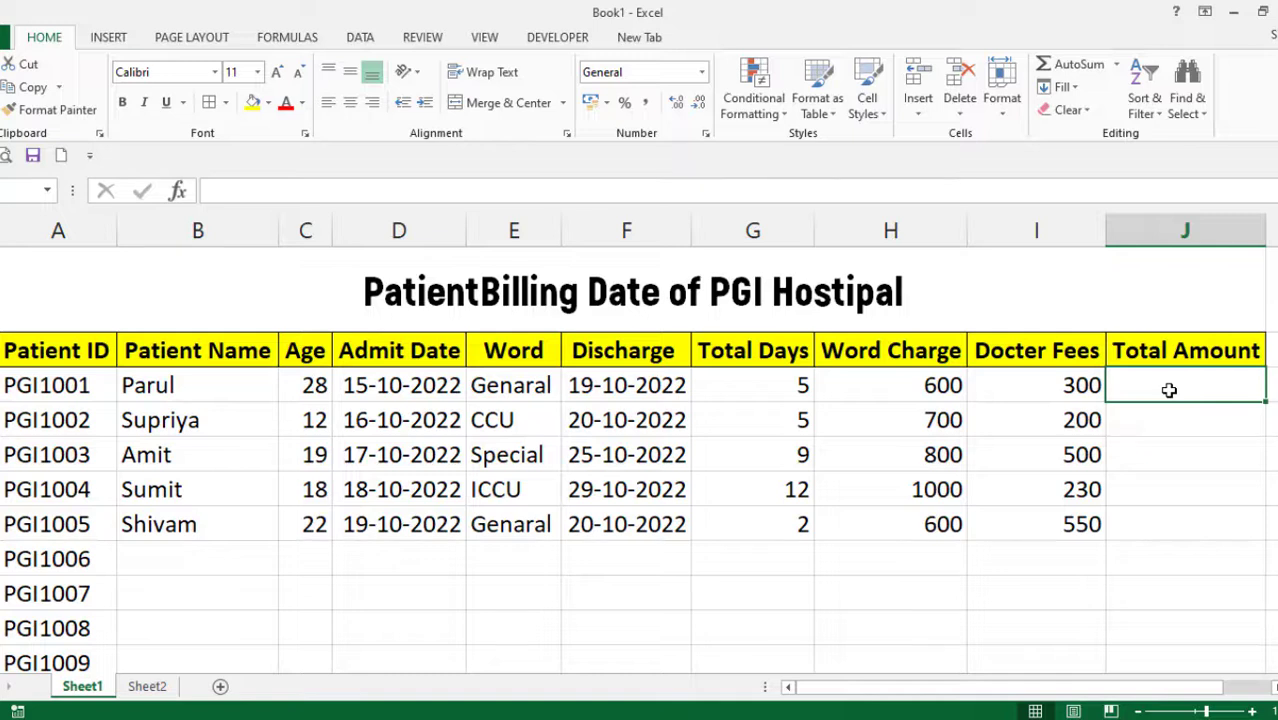
type("=")
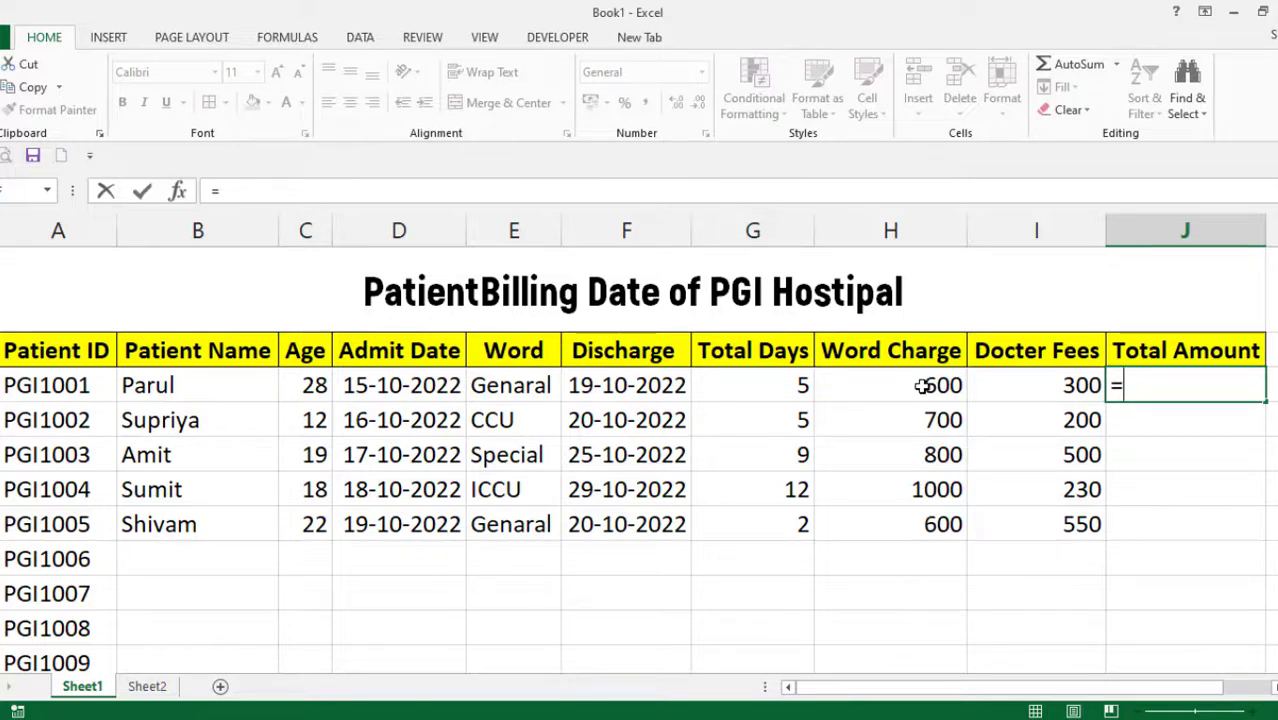
left_click(922, 386)
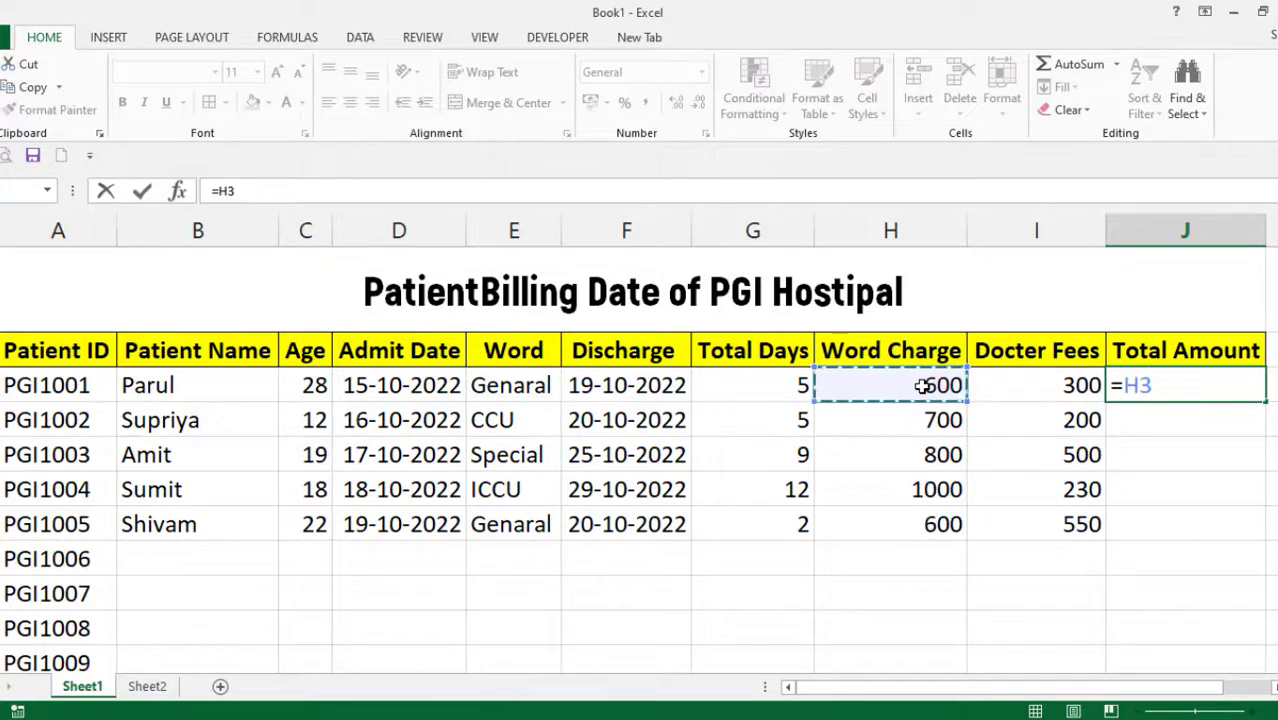
type("+")
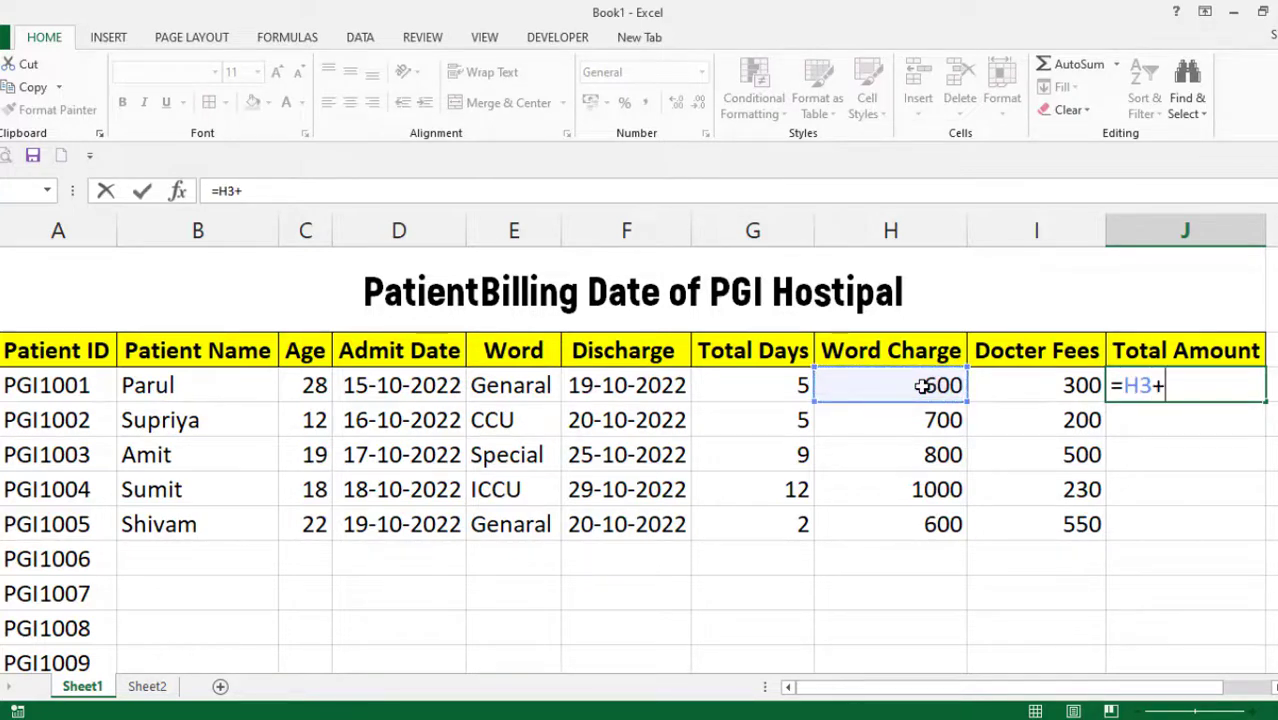
left_click(731, 386)
type("+")
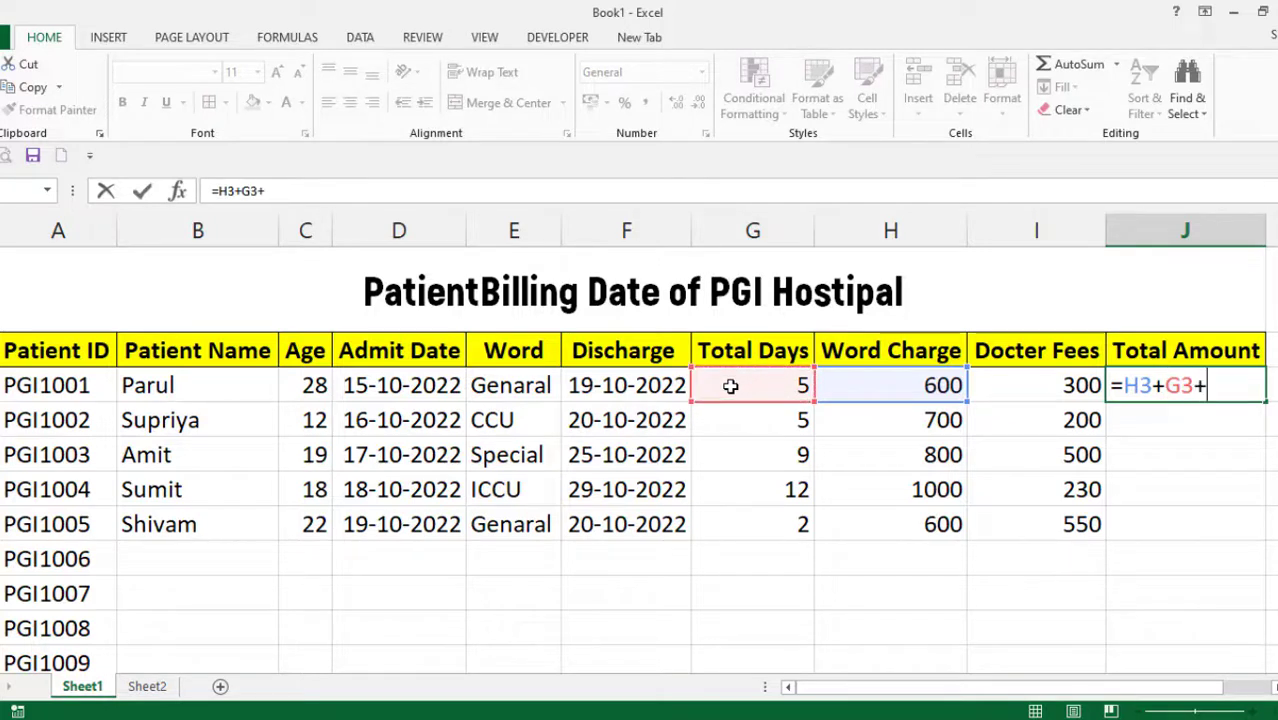
left_click(1044, 386)
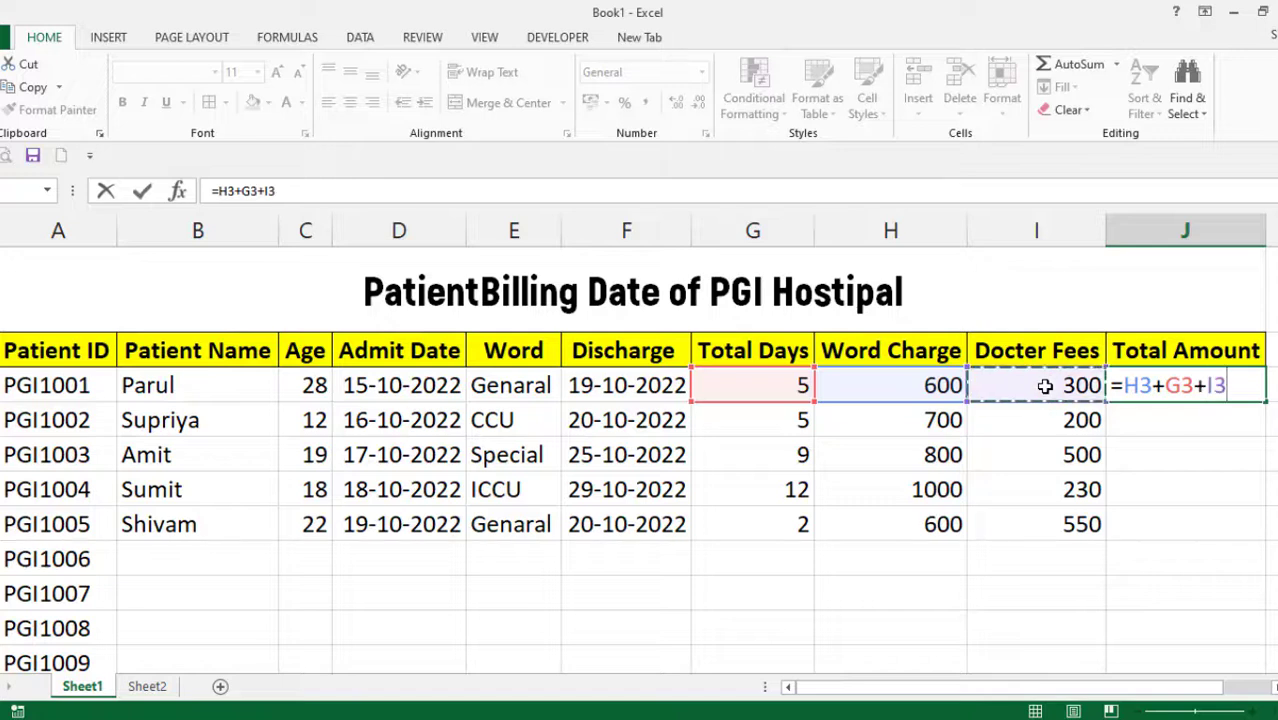
key("Return")
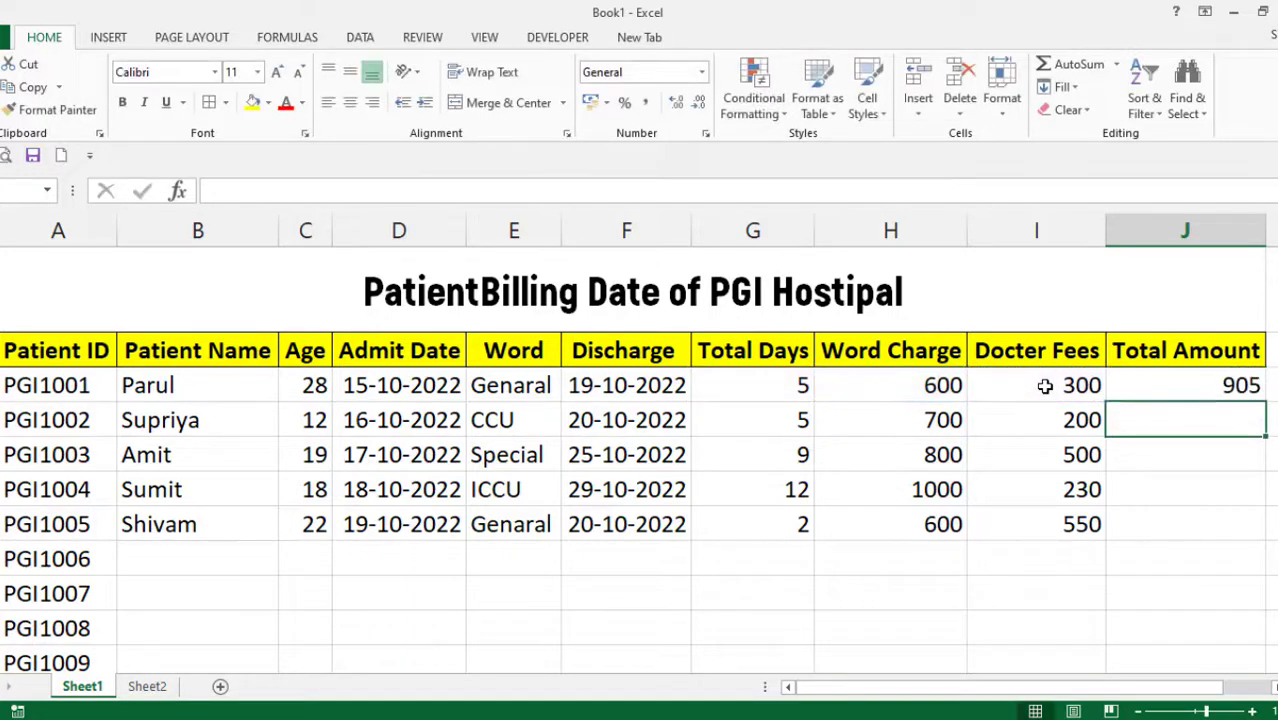
Step: Fill the Total Amount formula from J3 down to J7 for the remaining patients
left_click(1193, 395)
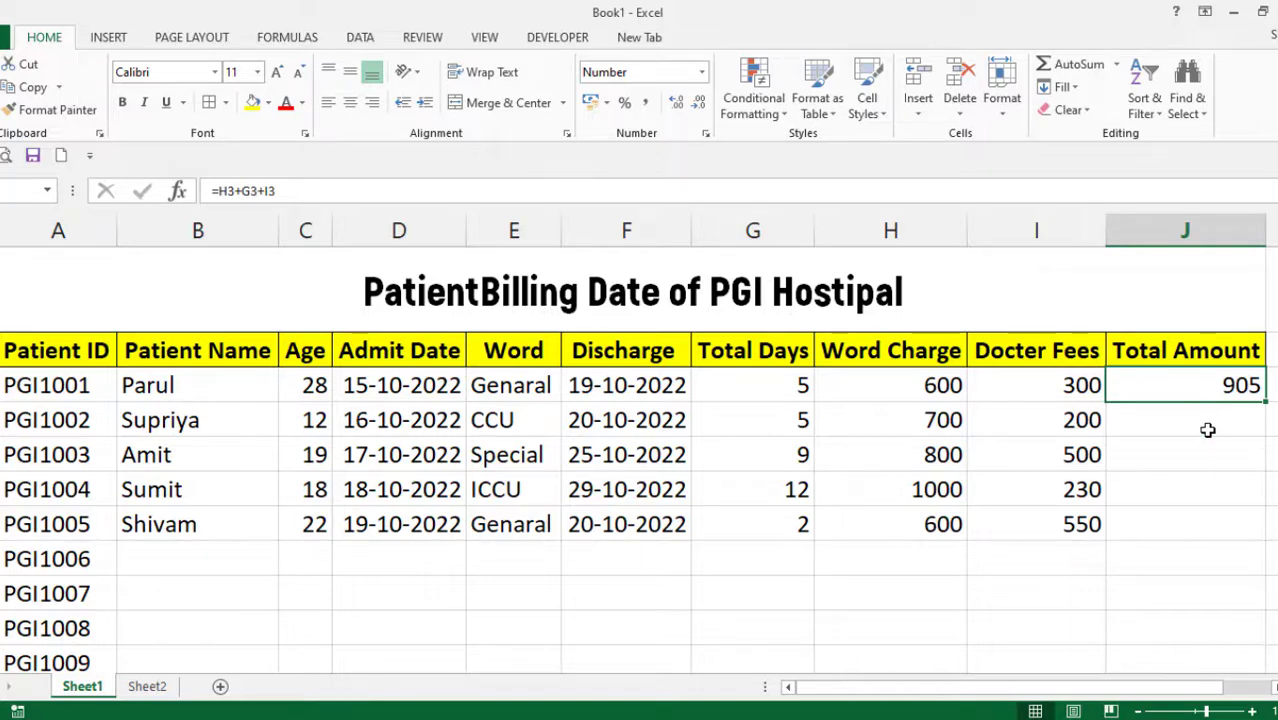
left_click(1210, 415)
left_click(1215, 384)
left_click_drag(1254, 410, 1270, 536)
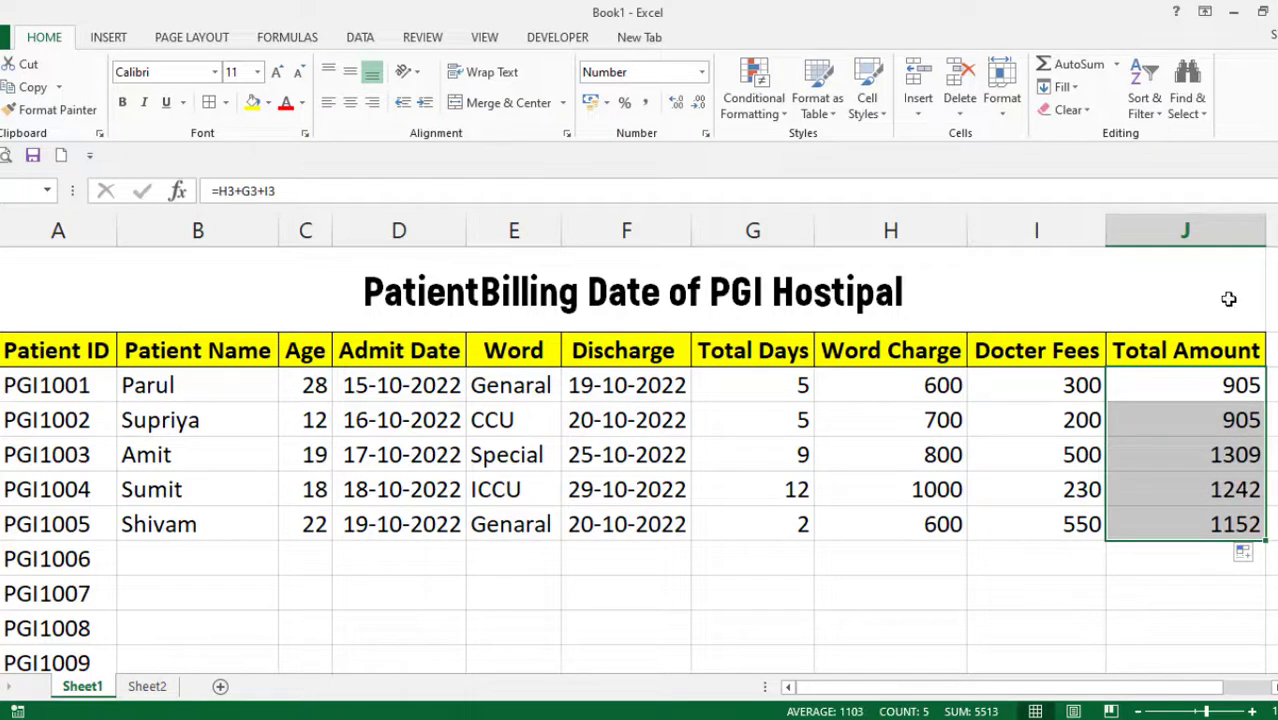
Step: Format the Total Amount cells J3:J7 as Currency with no decimal places
left_click(704, 74)
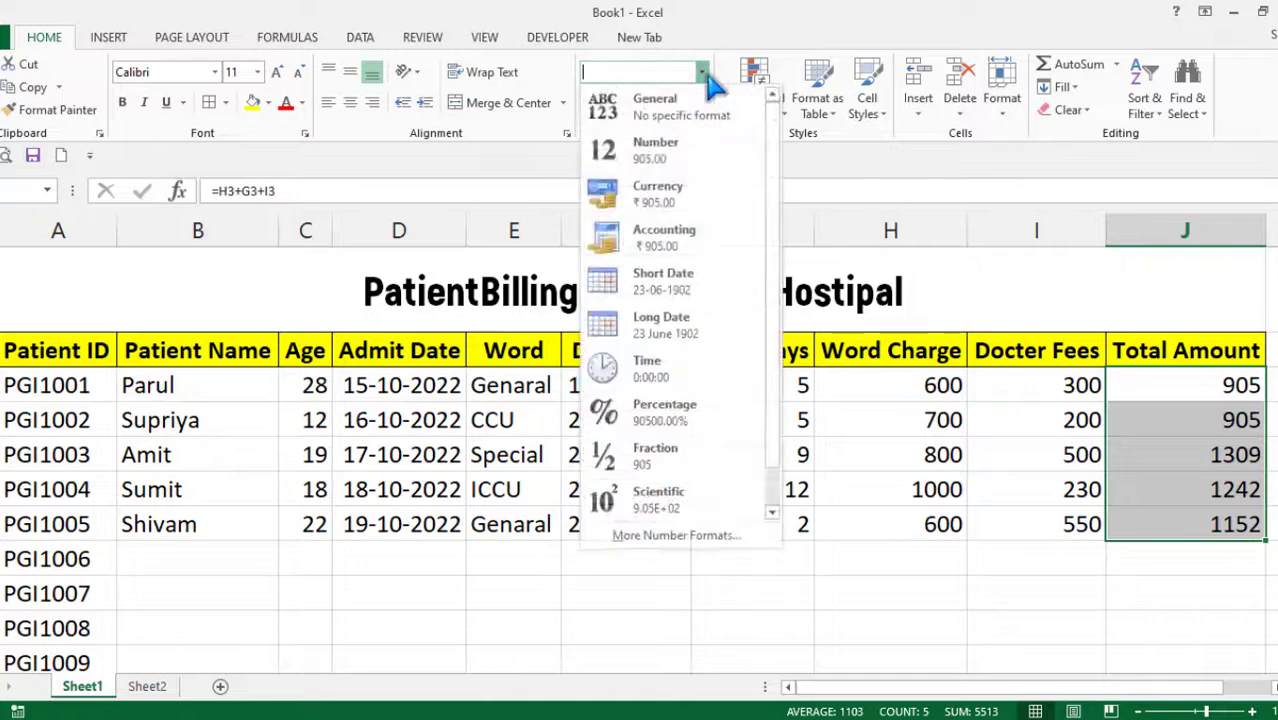
left_click(684, 207)
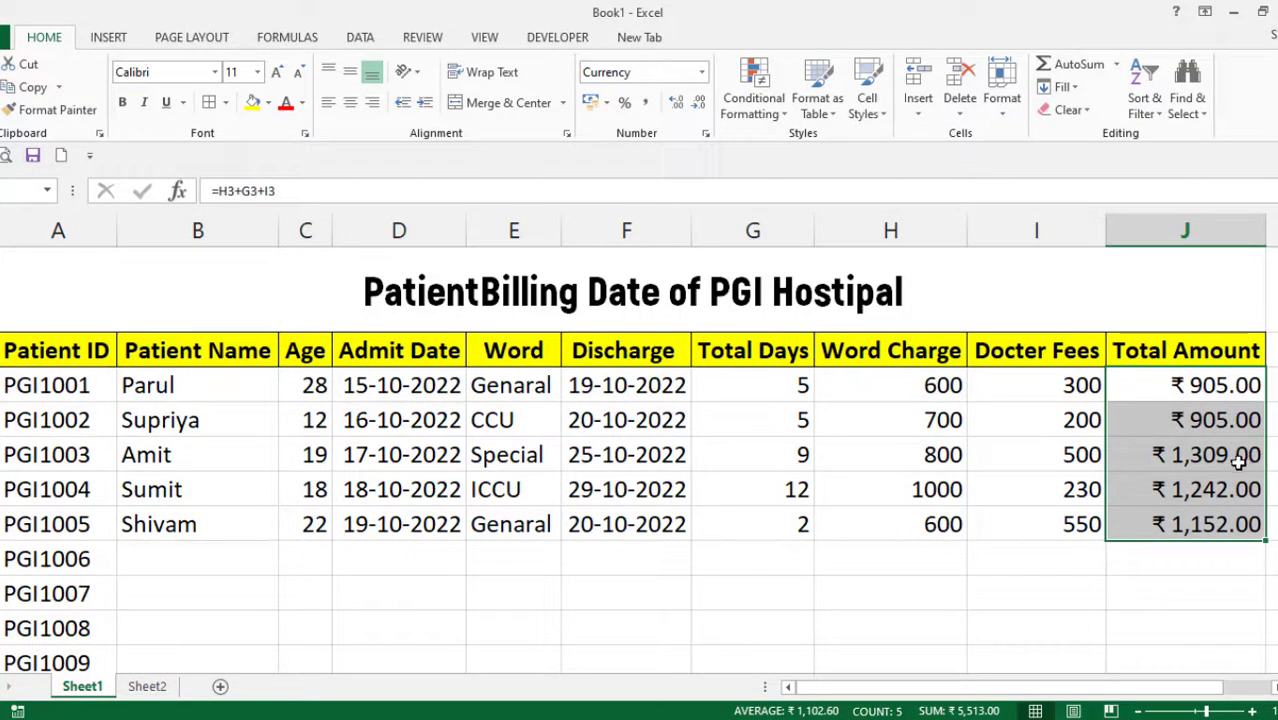
left_click(698, 103)
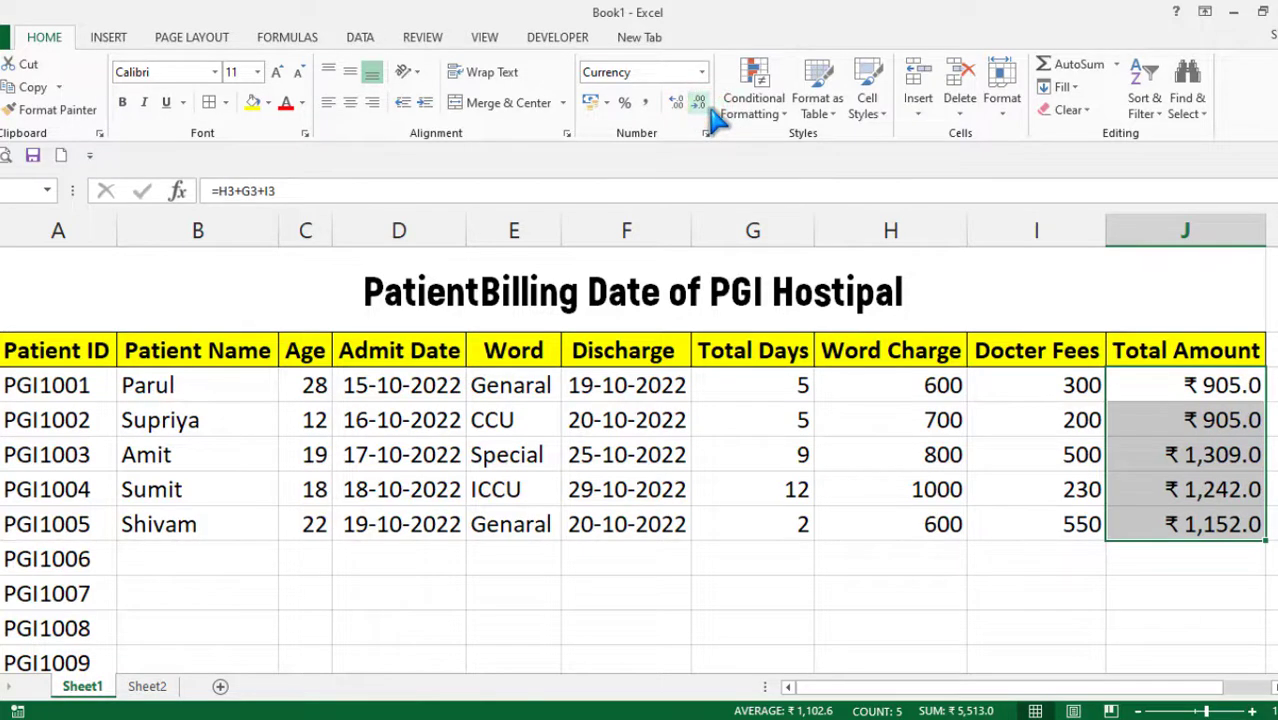
left_click(700, 104)
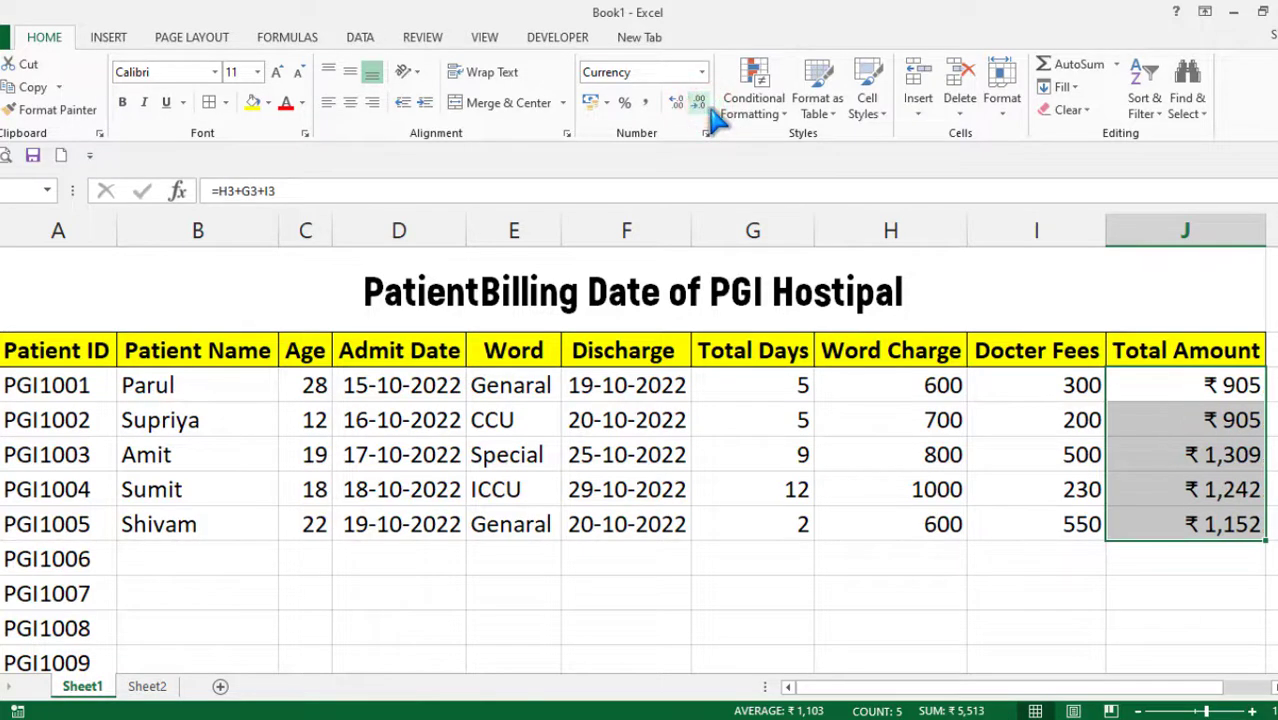
left_click(1153, 590)
left_click(1170, 425)
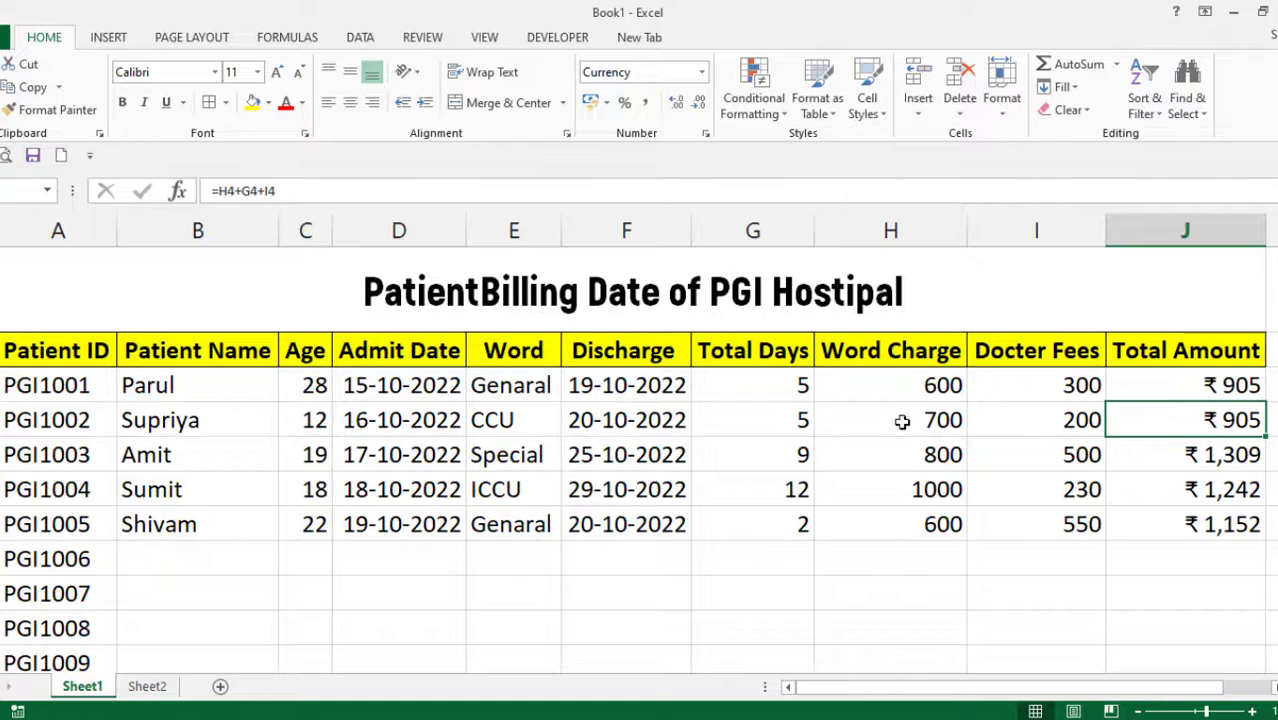
Step: Center the headers and five patient records in A2:J7 horizontally and align them to the middle vertically
left_click_drag(38, 349, 1262, 540)
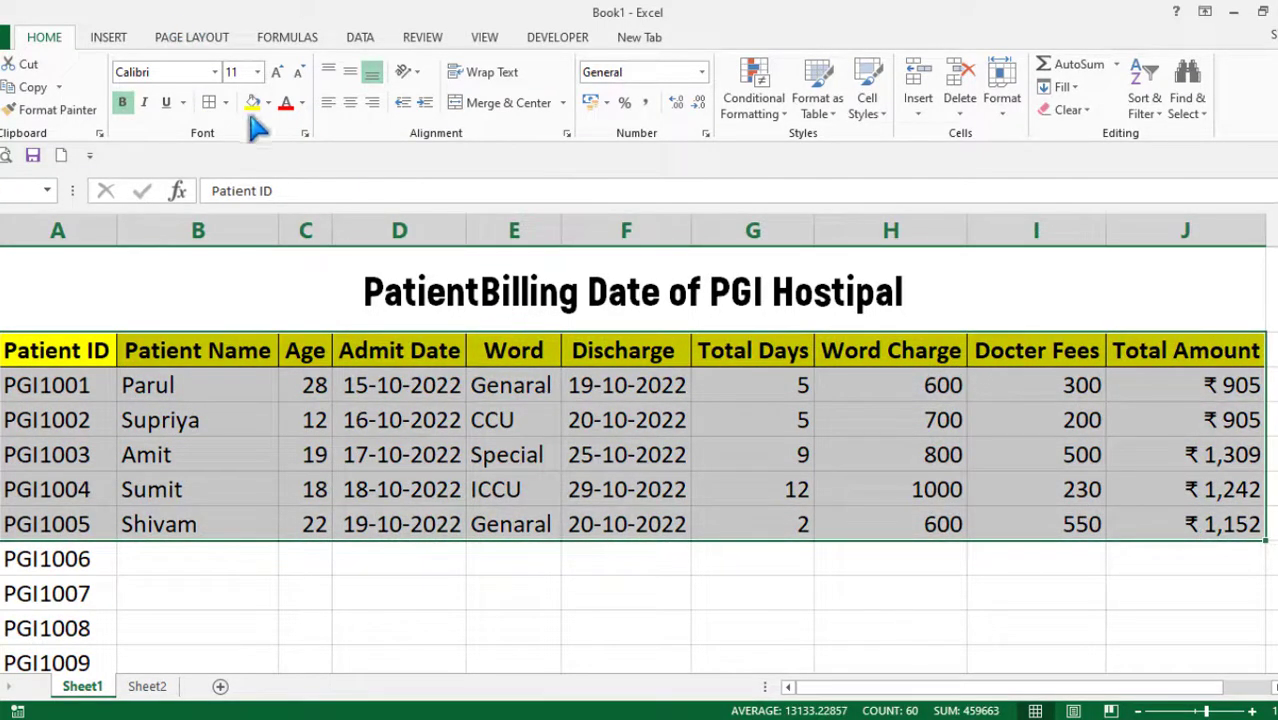
left_click(350, 102)
left_click(350, 72)
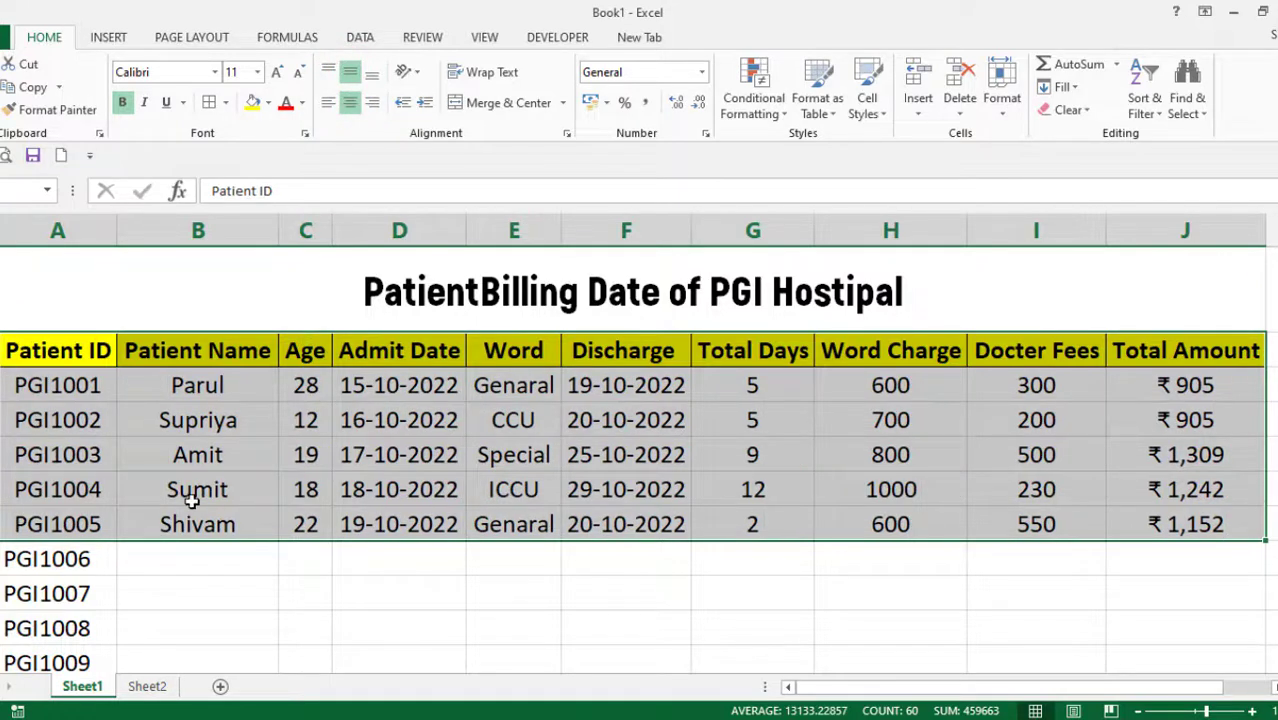
left_click(538, 492)
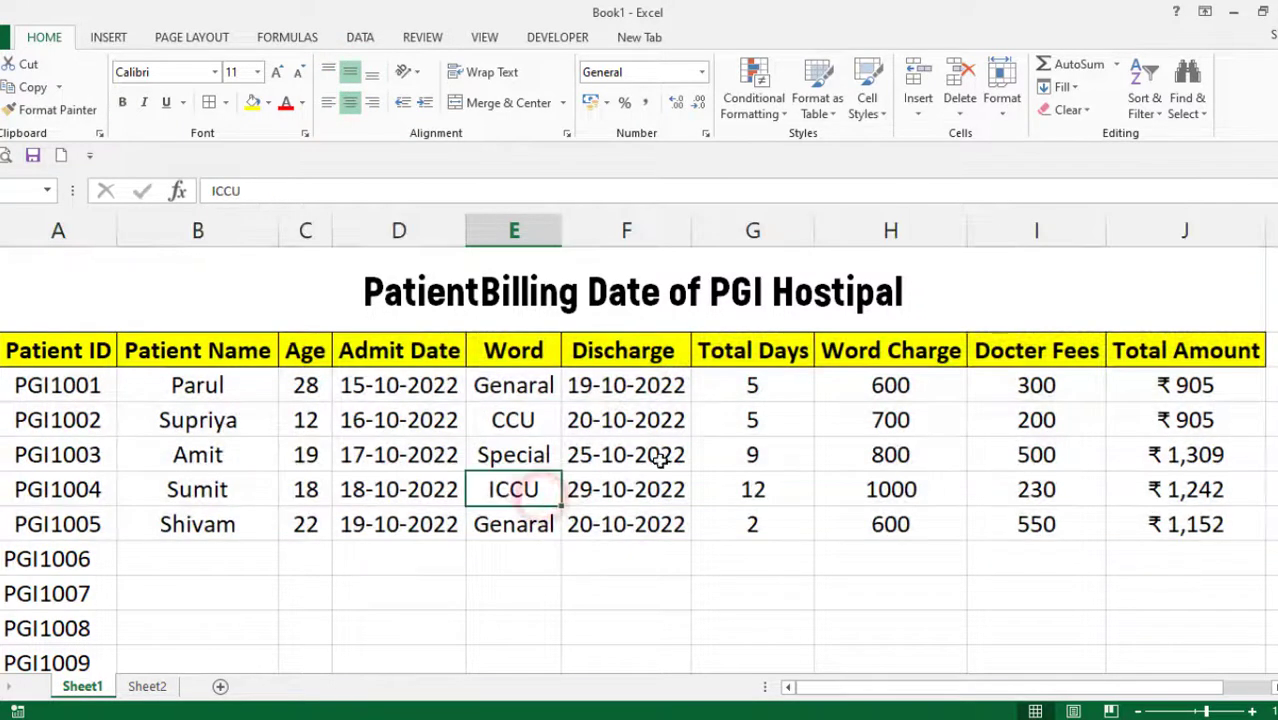
left_click_drag(45, 357, 1138, 512)
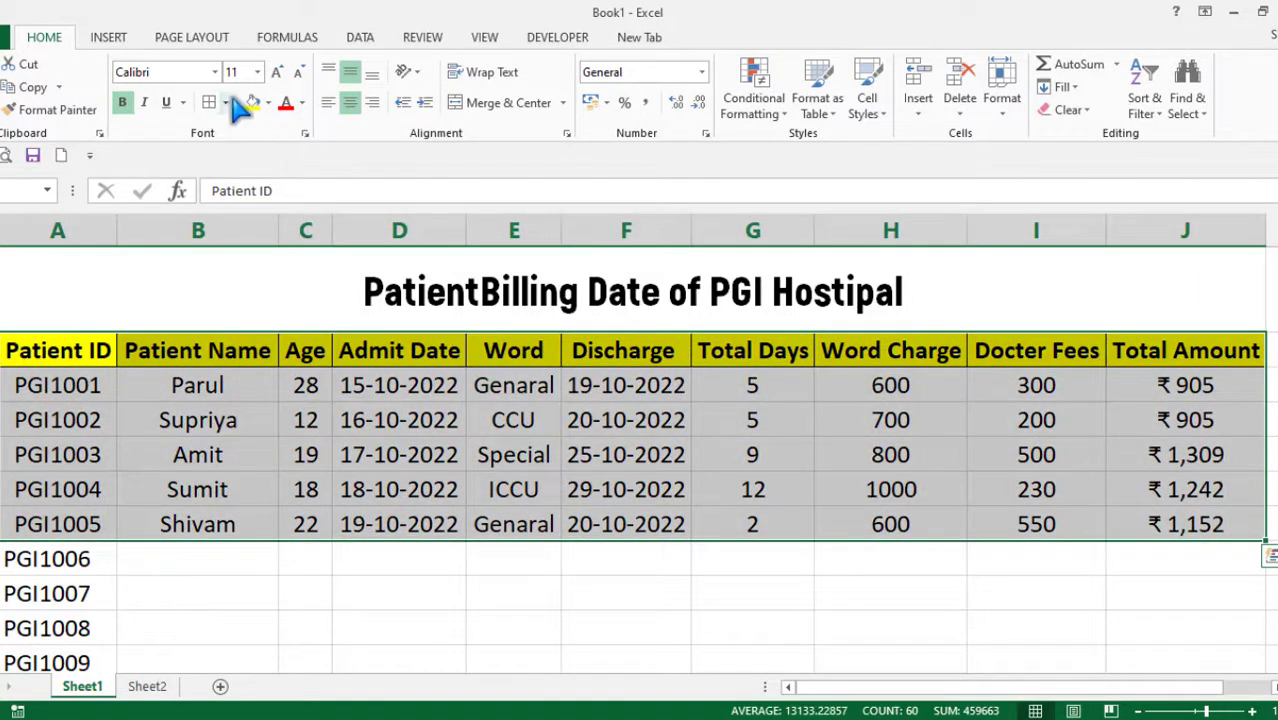
left_click_drag(46, 350, 1053, 580)
left_click(305, 524)
scroll(670, 595, "up", 1)
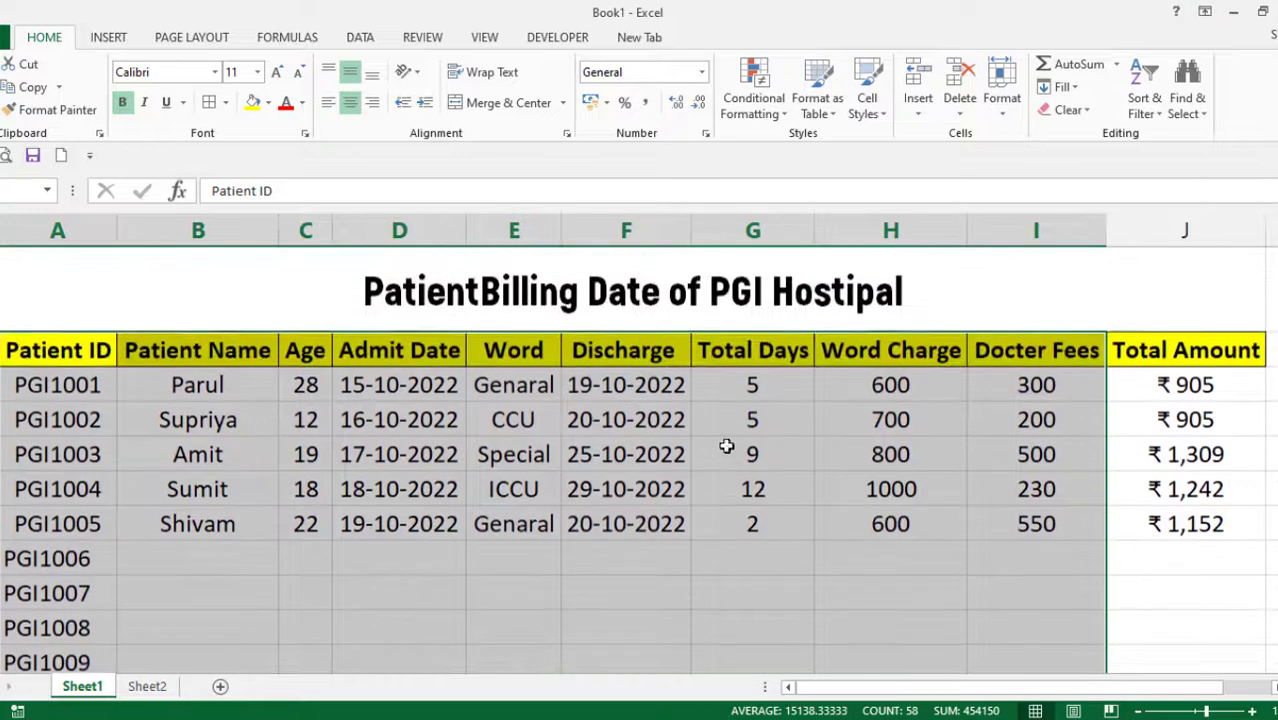
left_click(57, 357)
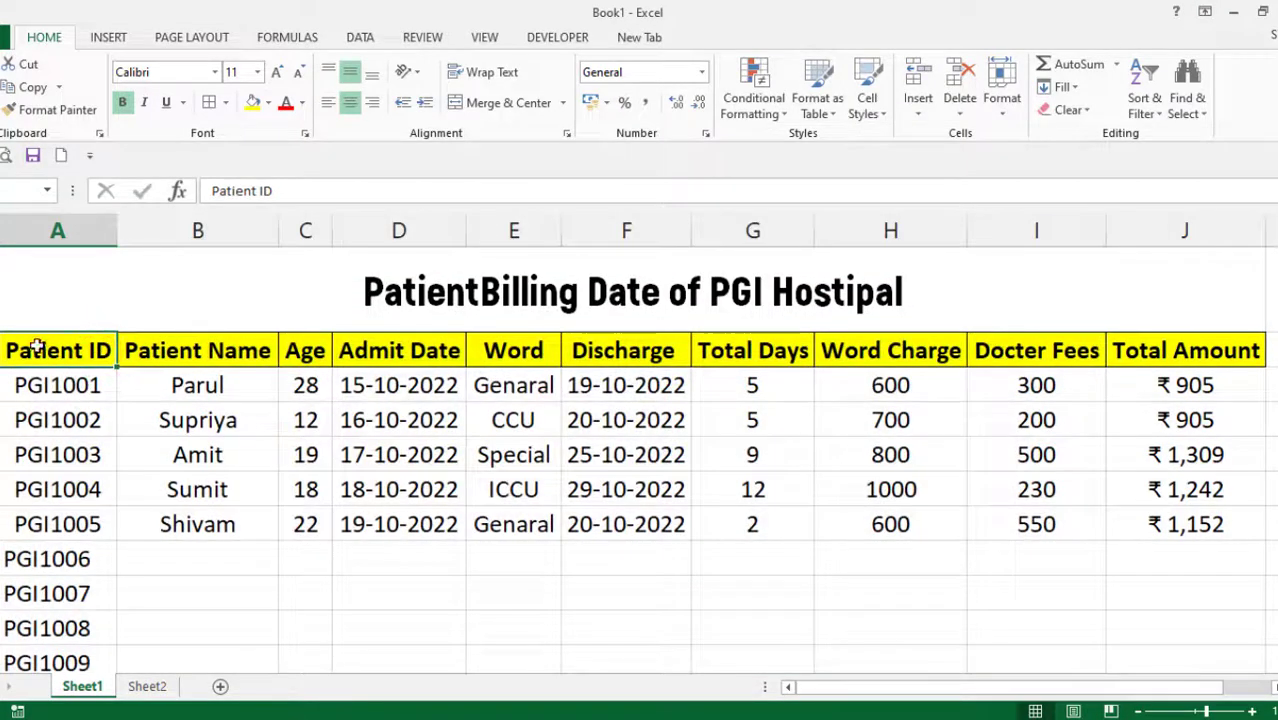
Step: Apply All Borders to the table range A2:J9, from the header row down to the PGI1007 row
left_click_drag(38, 348, 1116, 501)
scroll(973, 559, "up", 1)
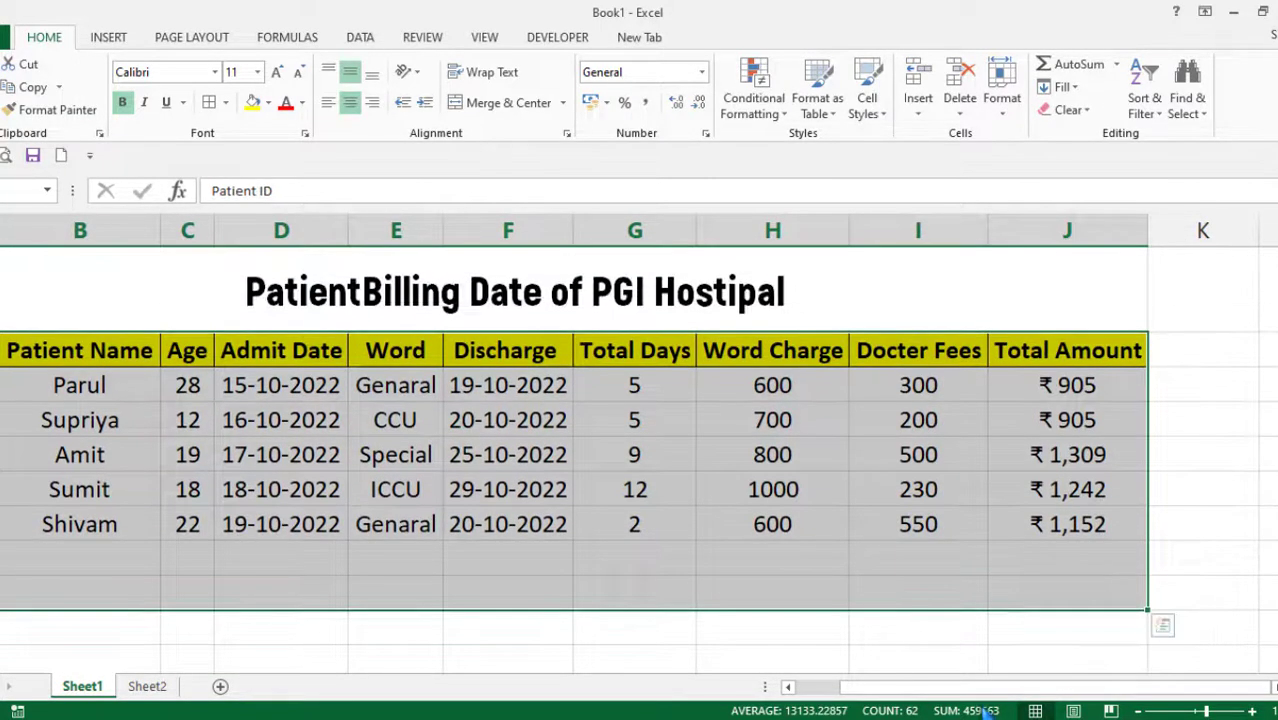
left_click_drag(980, 689, 937, 689)
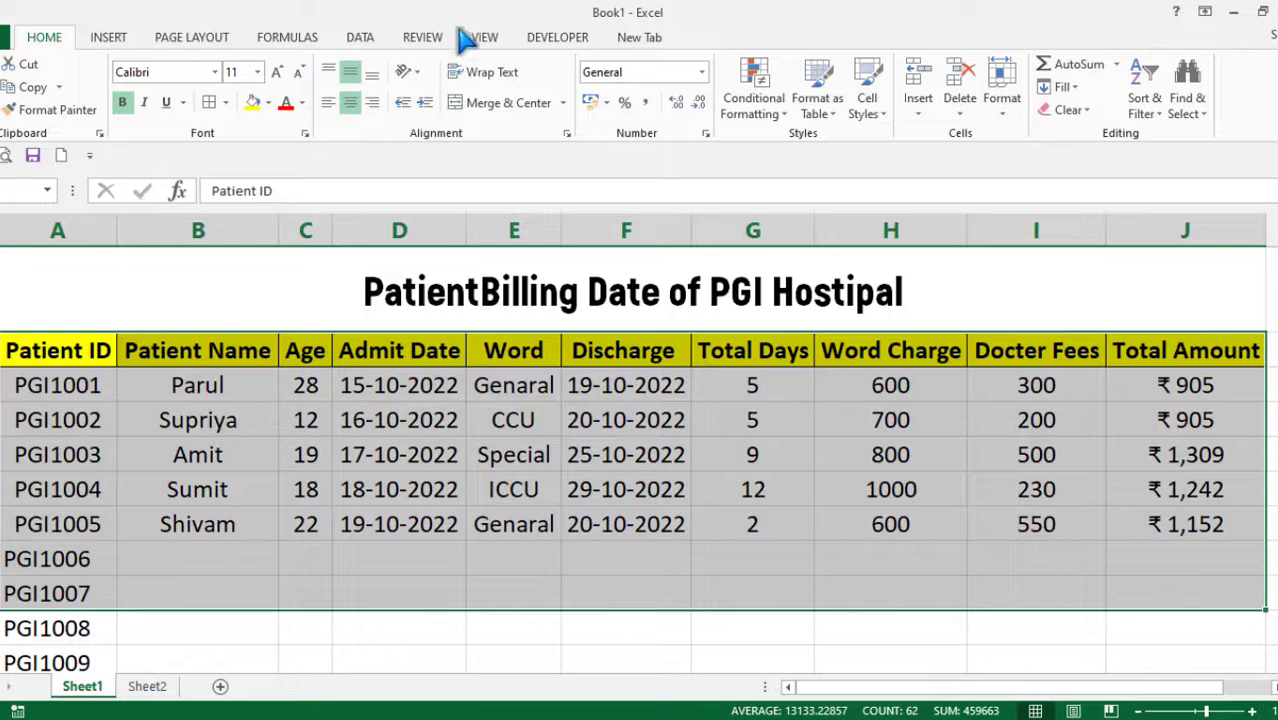
left_click(224, 102)
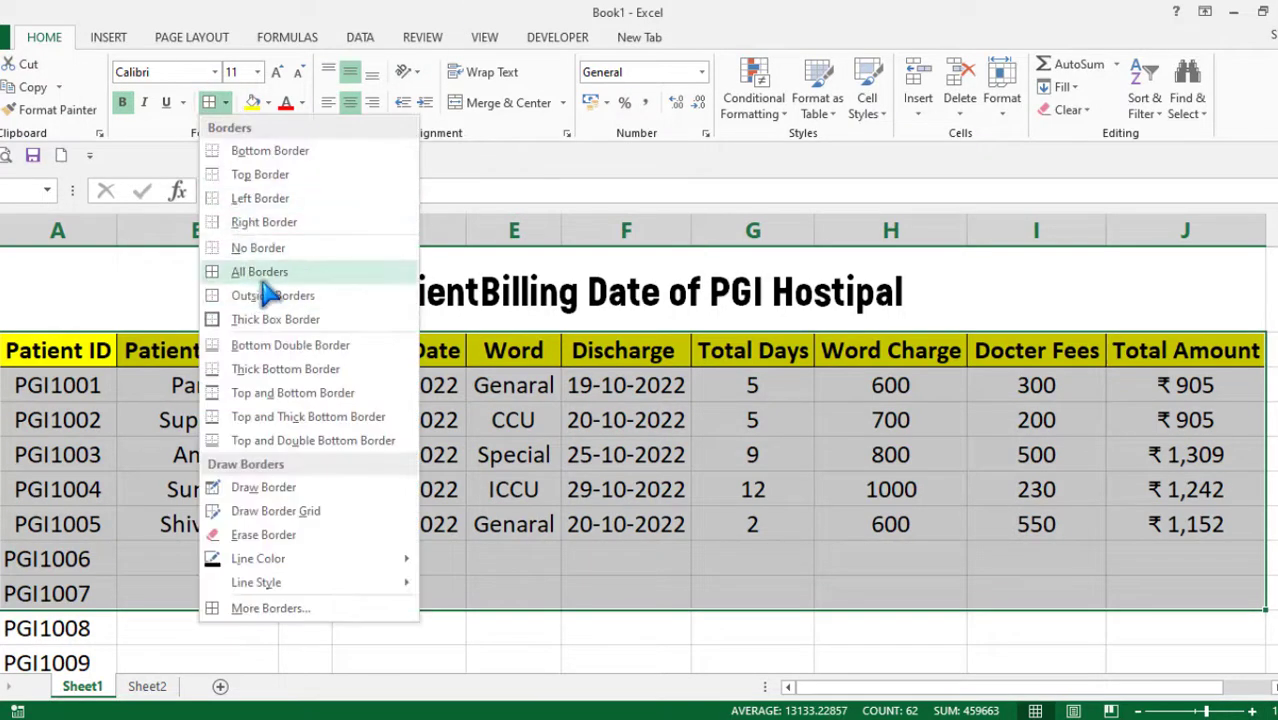
left_click(262, 275)
left_click(887, 565)
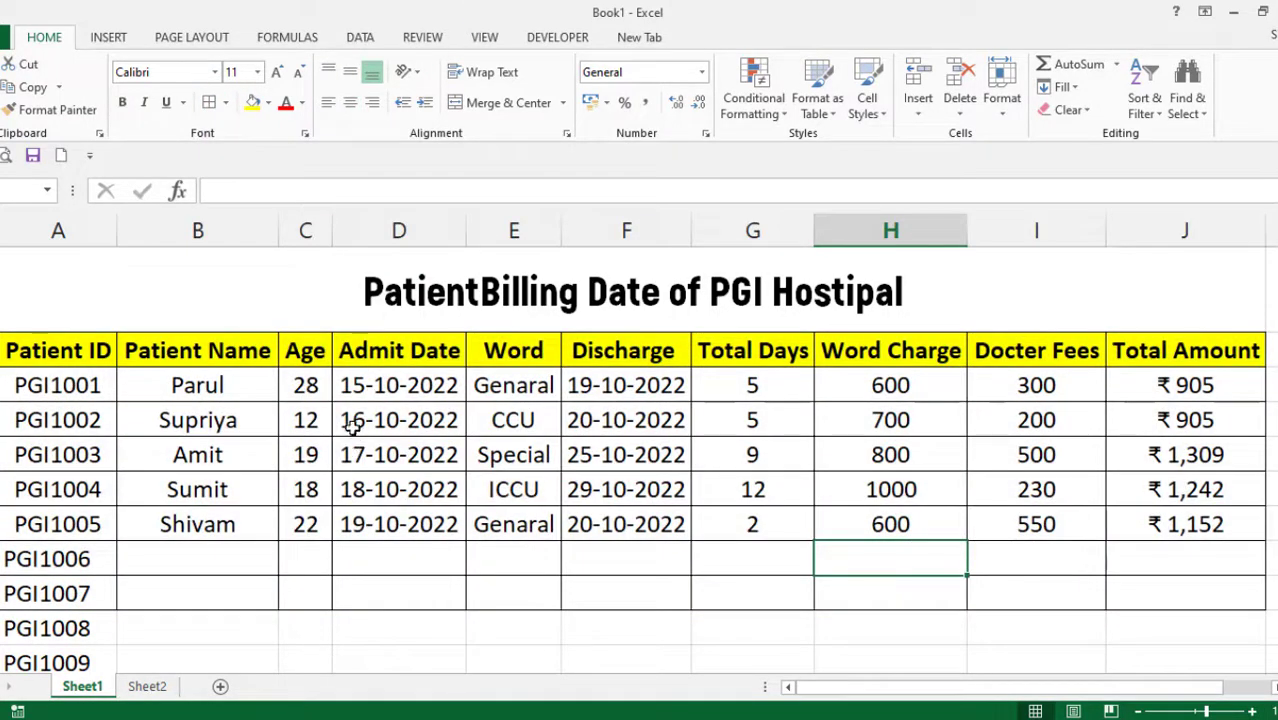
Step: Fill the merged title cell above the table with standard green and set its font color to white
left_click(324, 292)
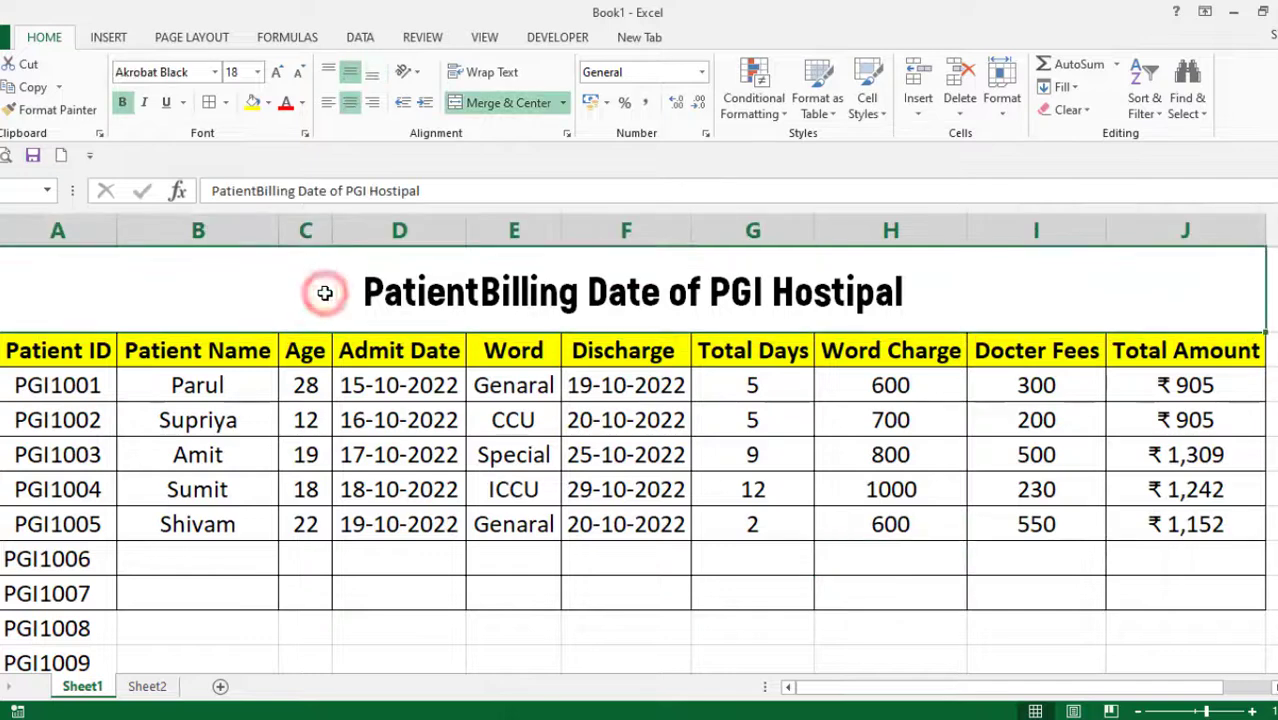
left_click(268, 103)
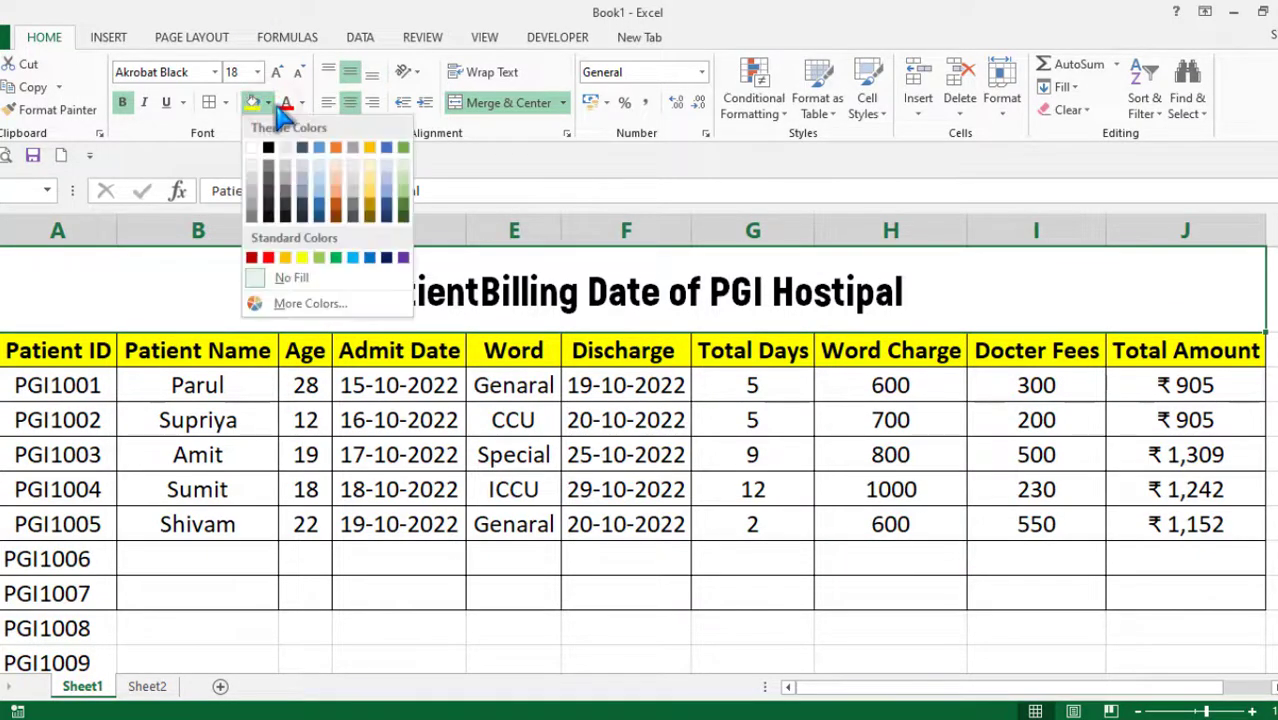
left_click(336, 258)
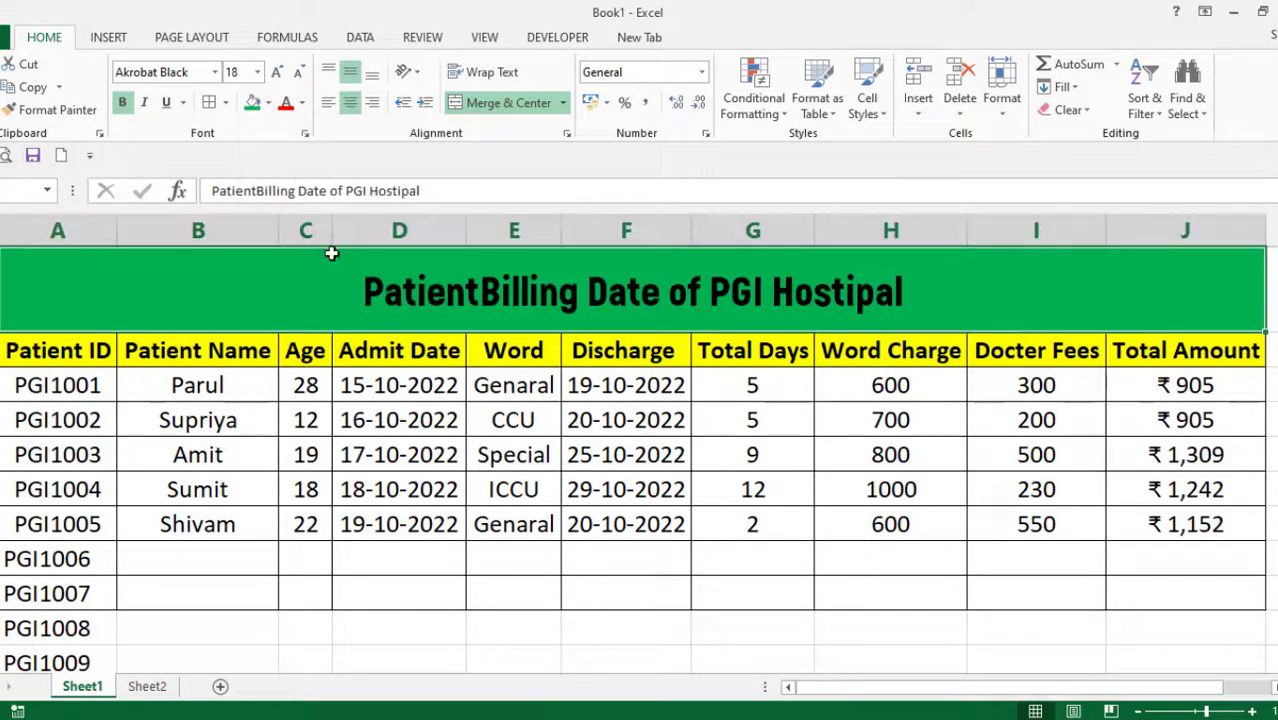
left_click(302, 104)
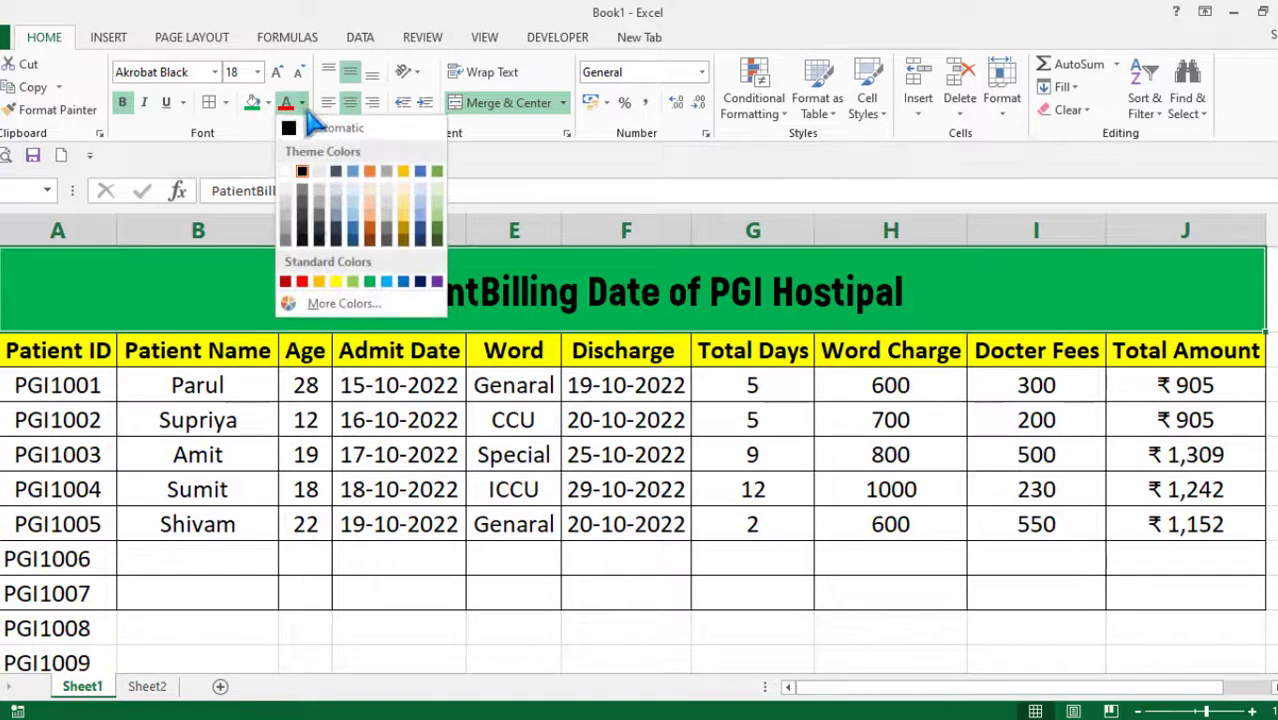
left_click(287, 169)
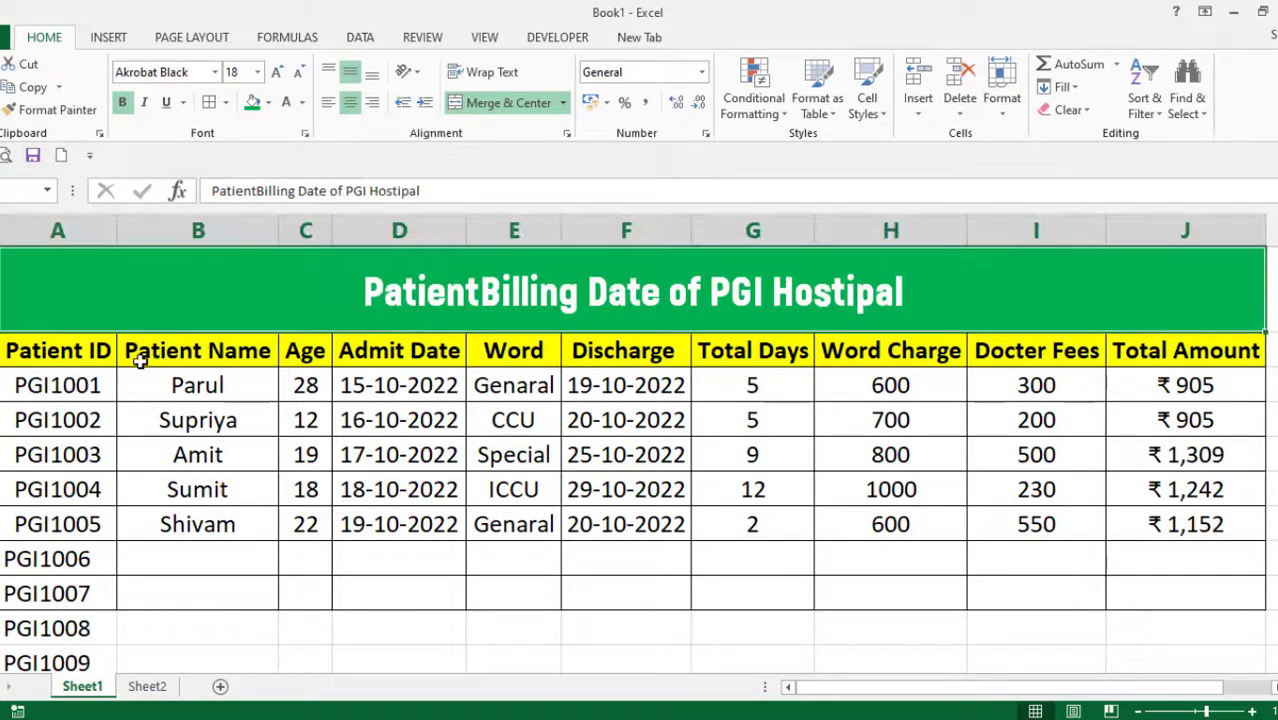
Step: Format the Patient ID cells A3:A9 without horizontal centering, using a dark blue fill and white text
left_click_drag(93, 385, 78, 593)
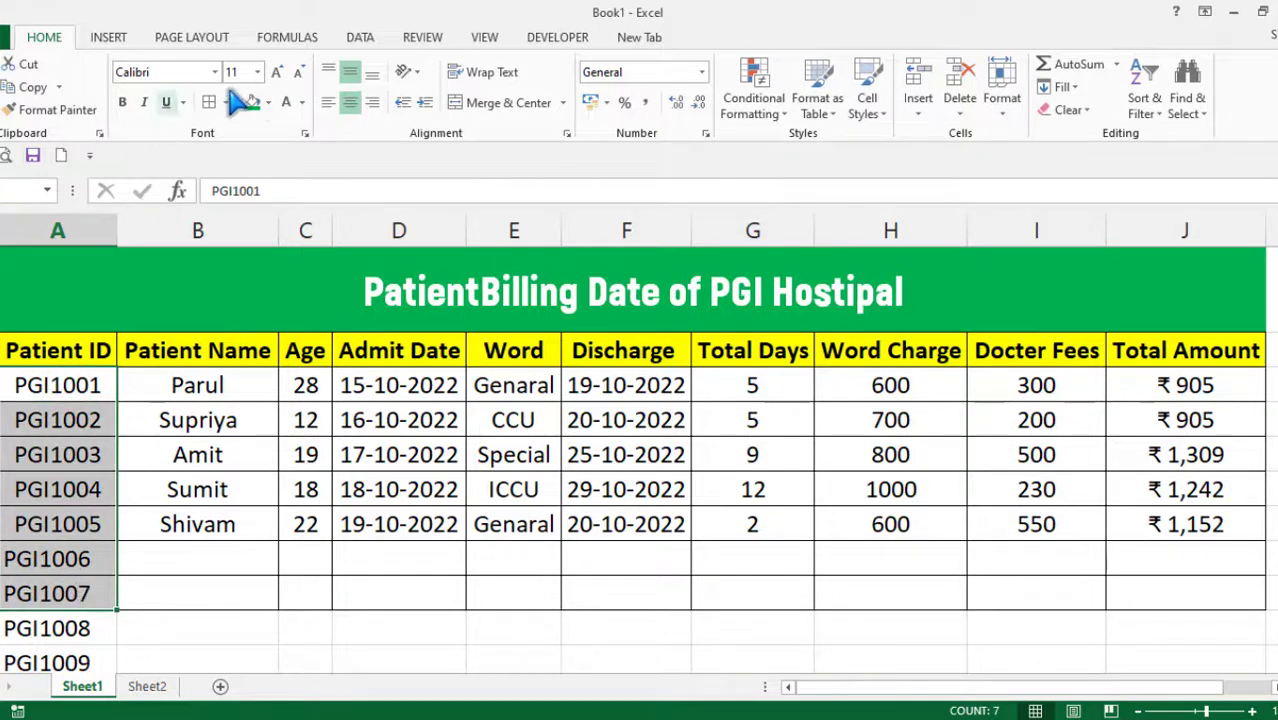
left_click(350, 102)
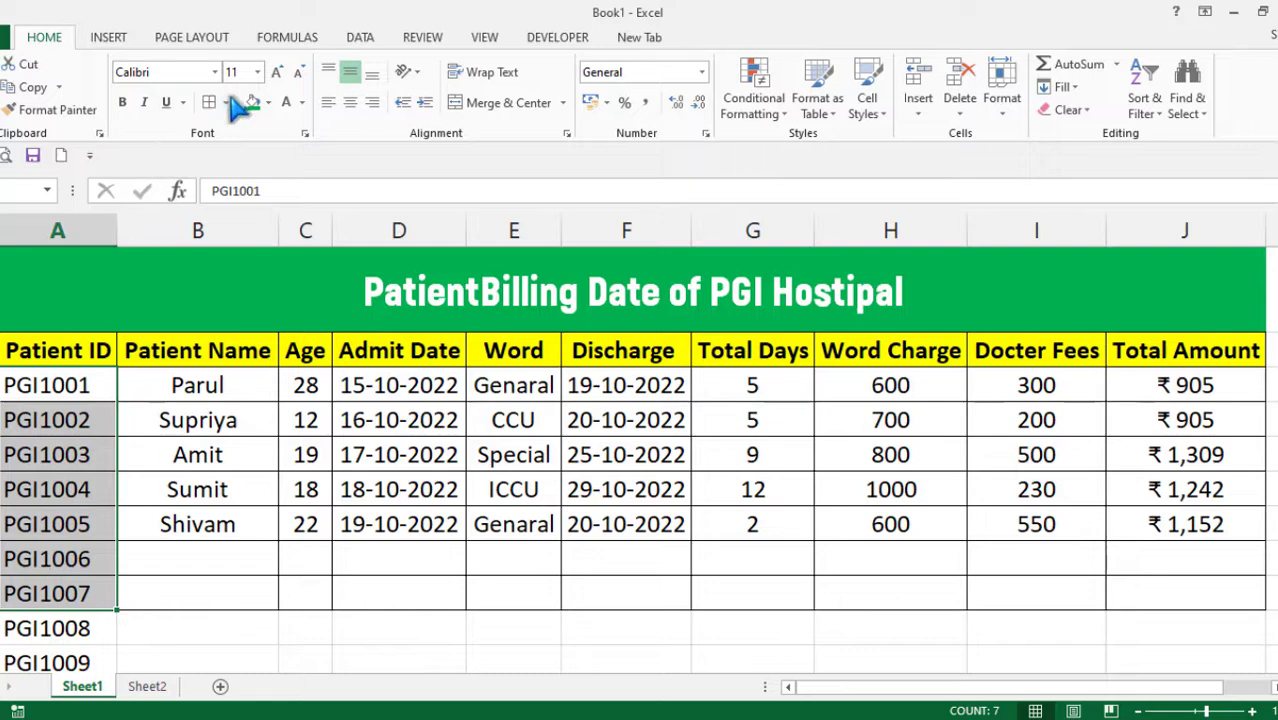
left_click(270, 101)
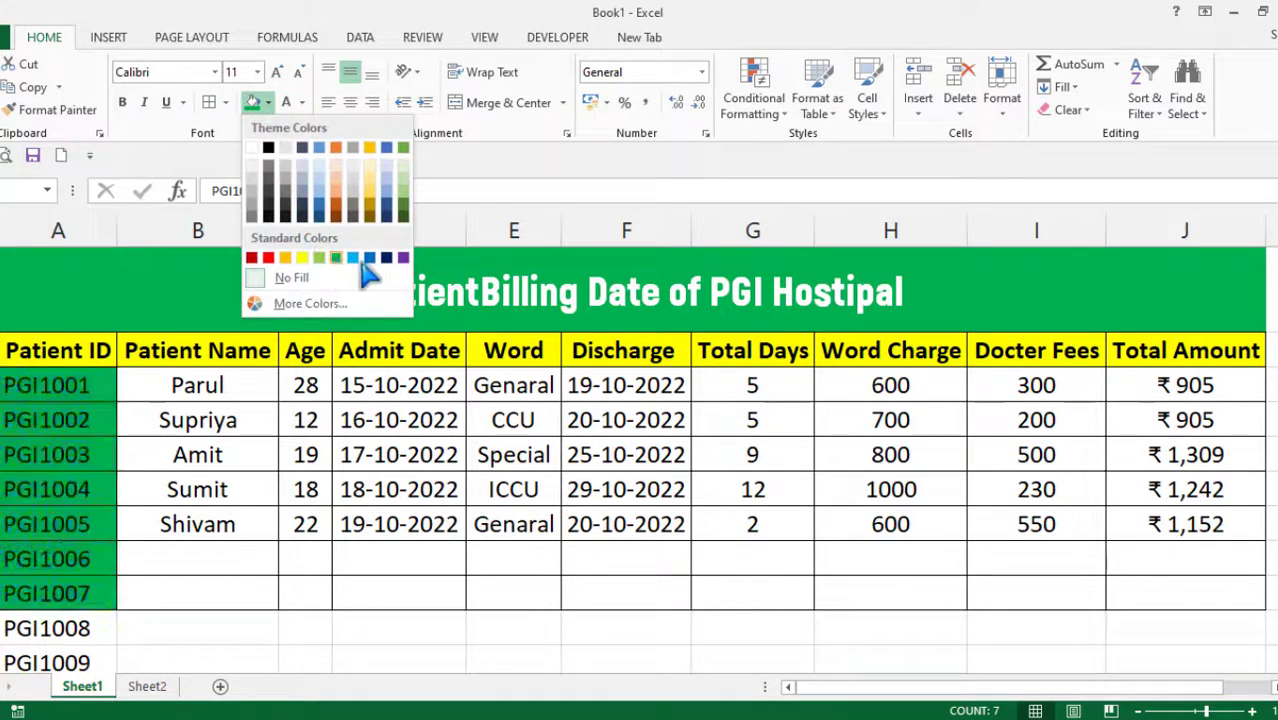
left_click(386, 258)
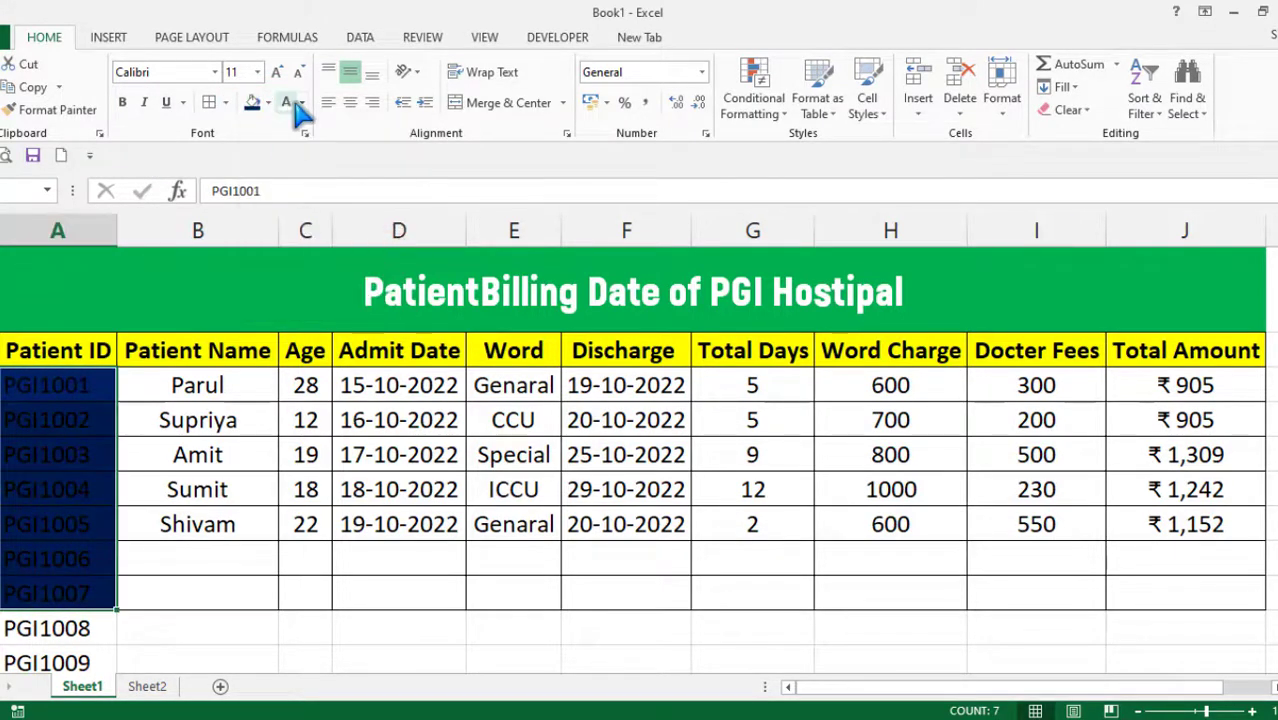
left_click(287, 101)
left_click(129, 455)
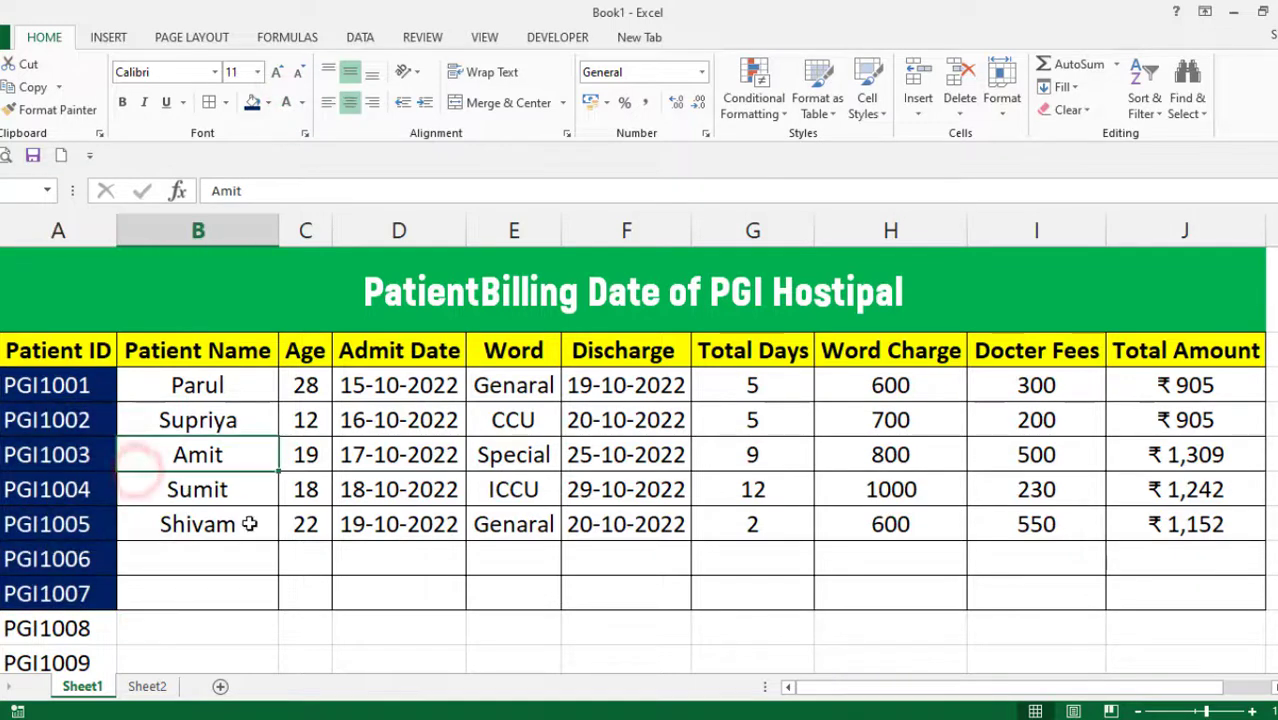
Step: Fill the Age cells C3:C7 of the five patient records with standard red
left_click_drag(304, 380, 310, 520)
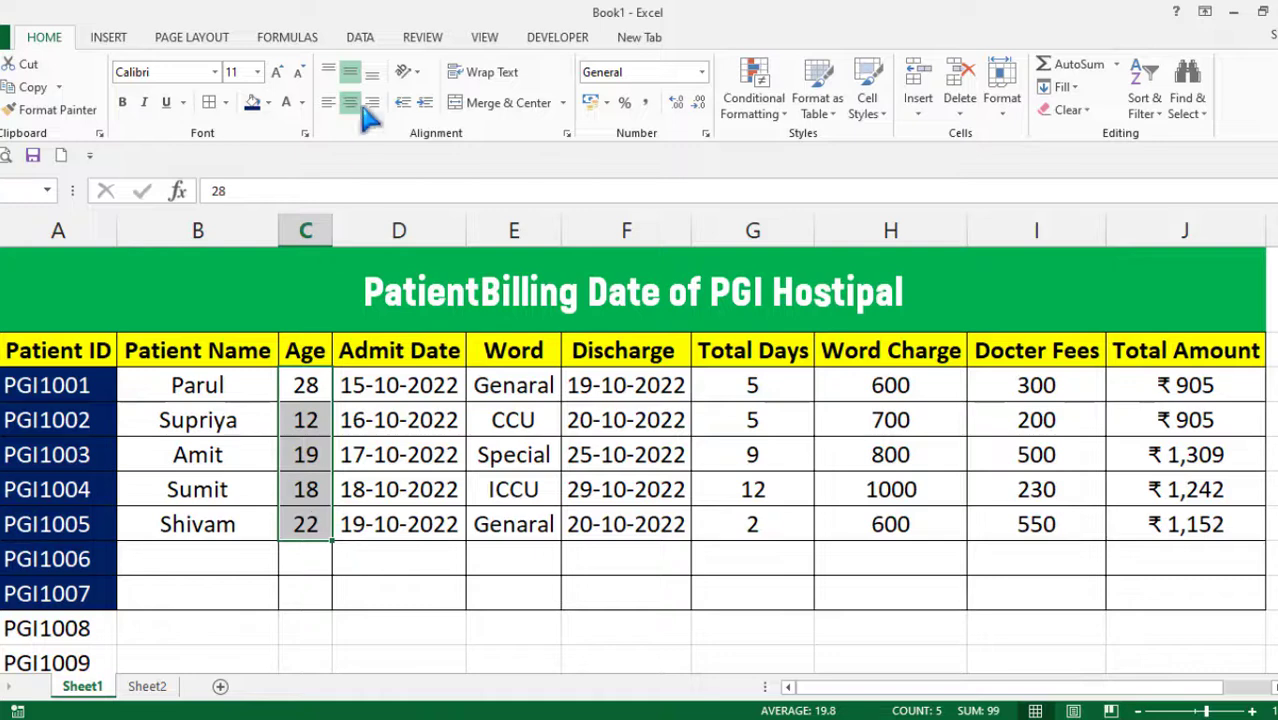
left_click(269, 103)
left_click(268, 258)
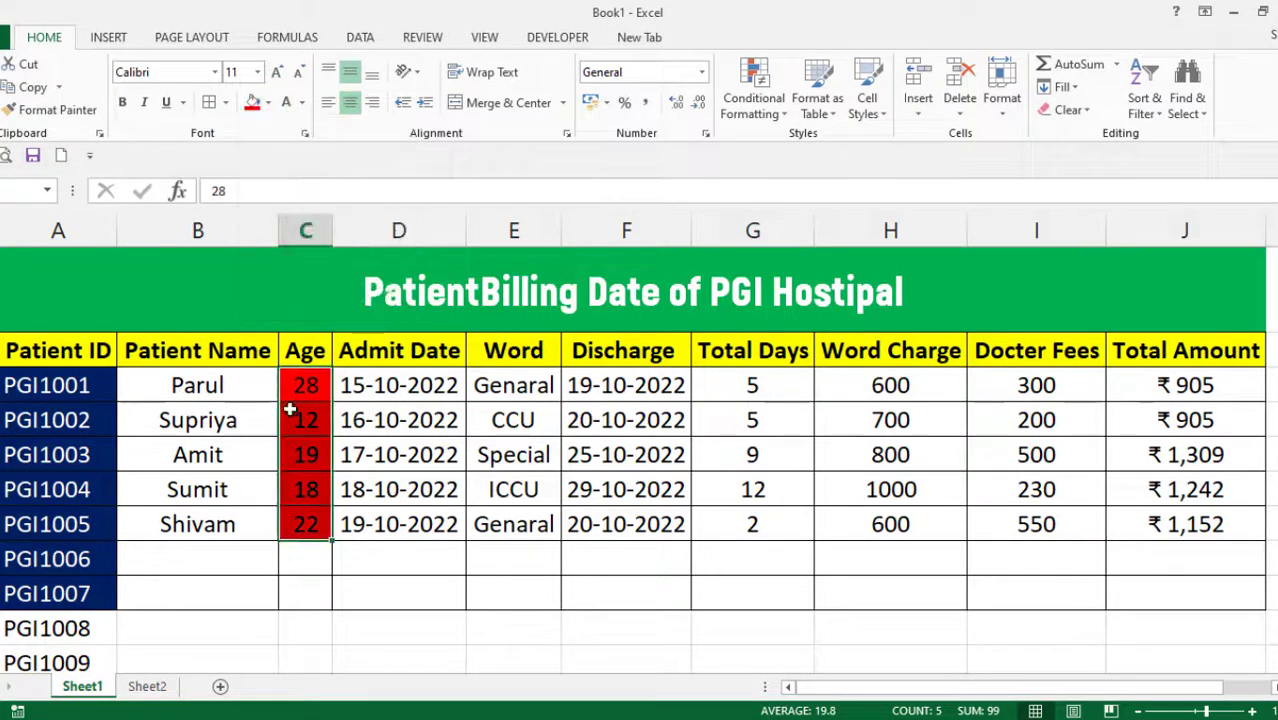
left_click(428, 588)
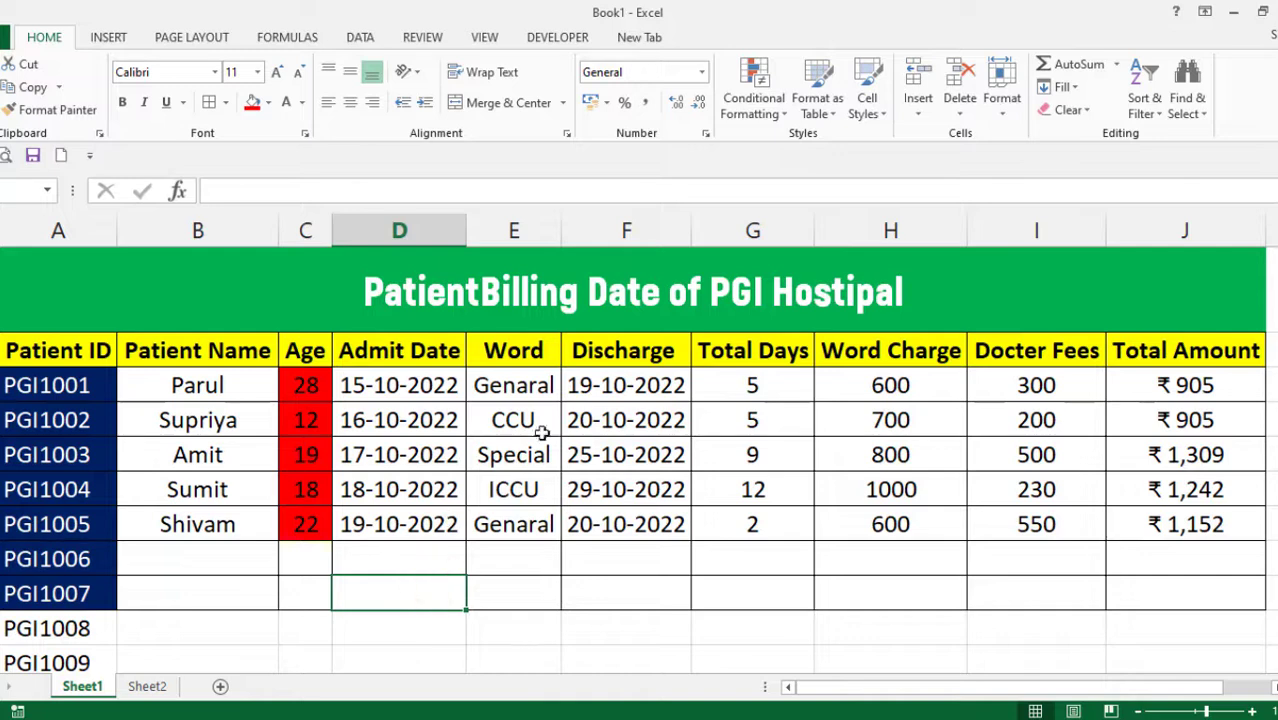
Step: Apply the custom number format #"Days" to the Total Days cells G3:G7
left_click(776, 383)
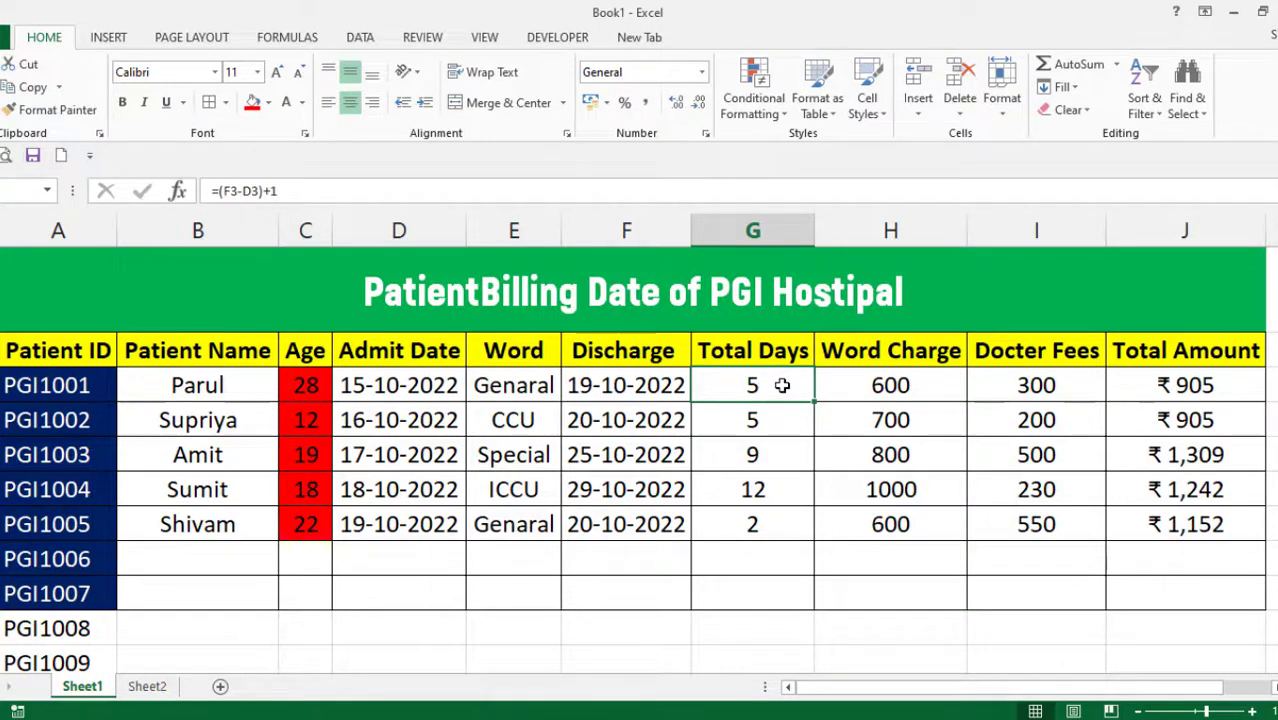
left_click_drag(782, 385, 805, 530)
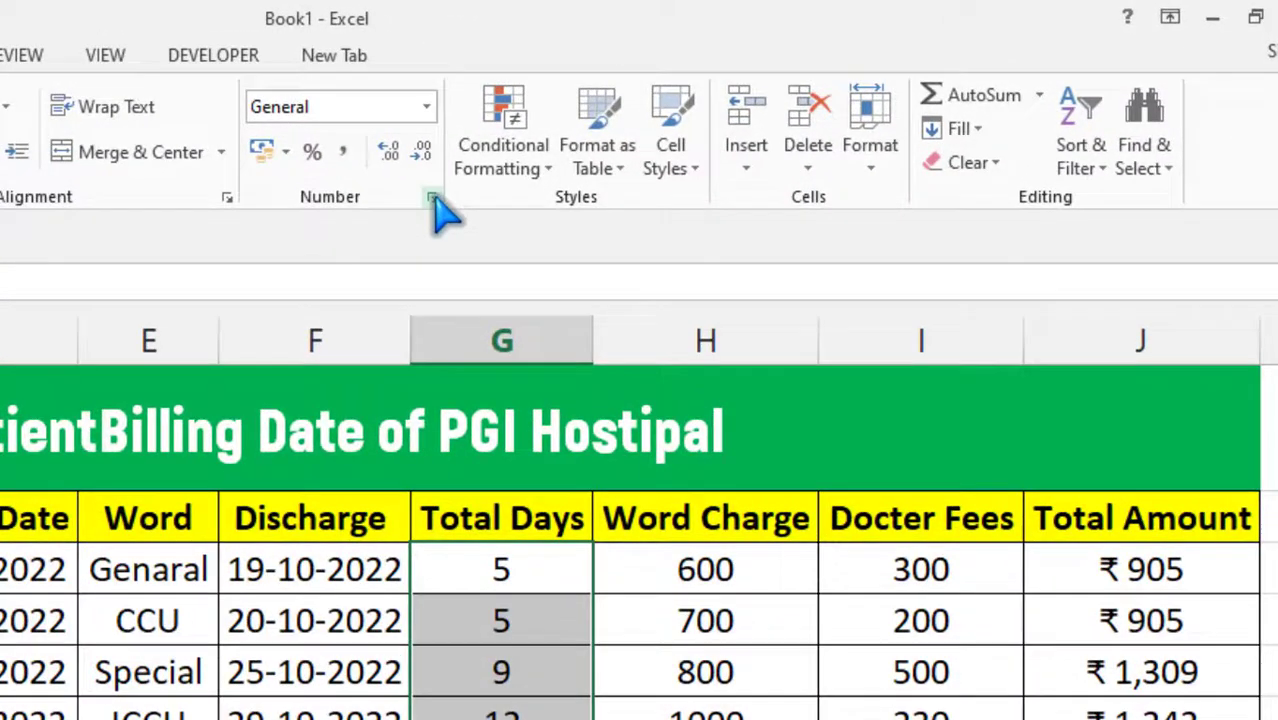
left_click(432, 199)
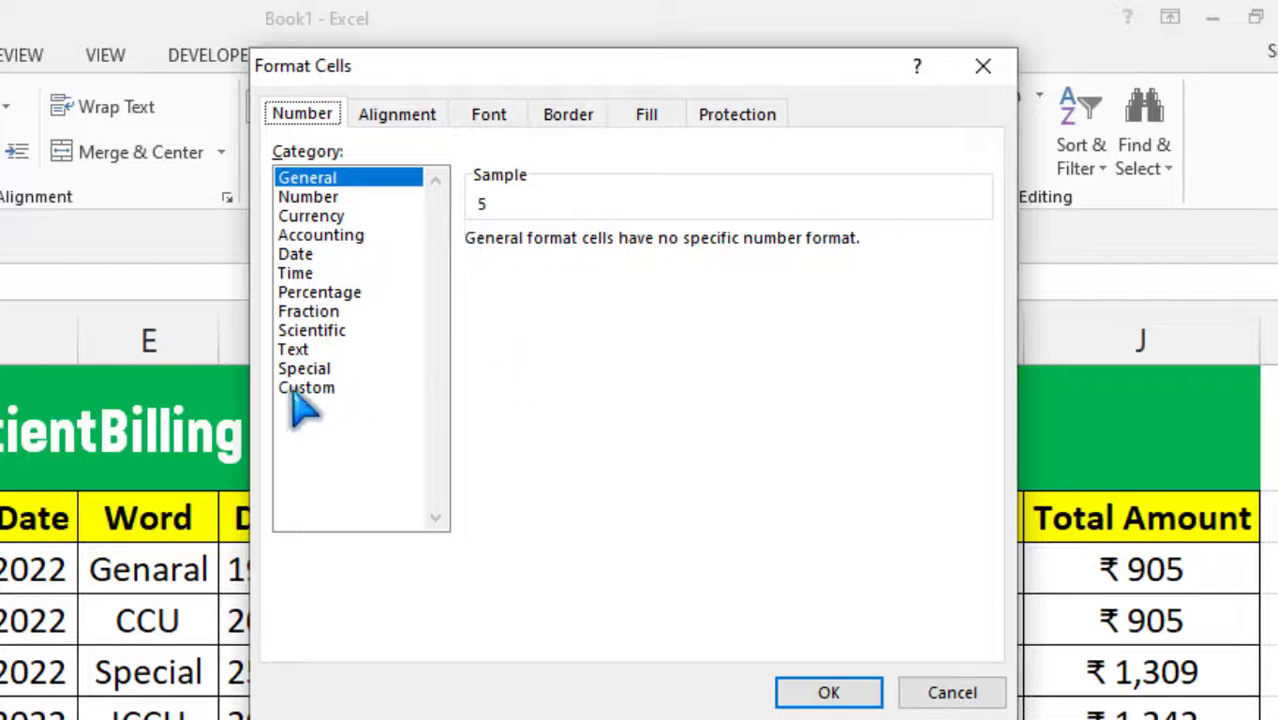
left_click(306, 388)
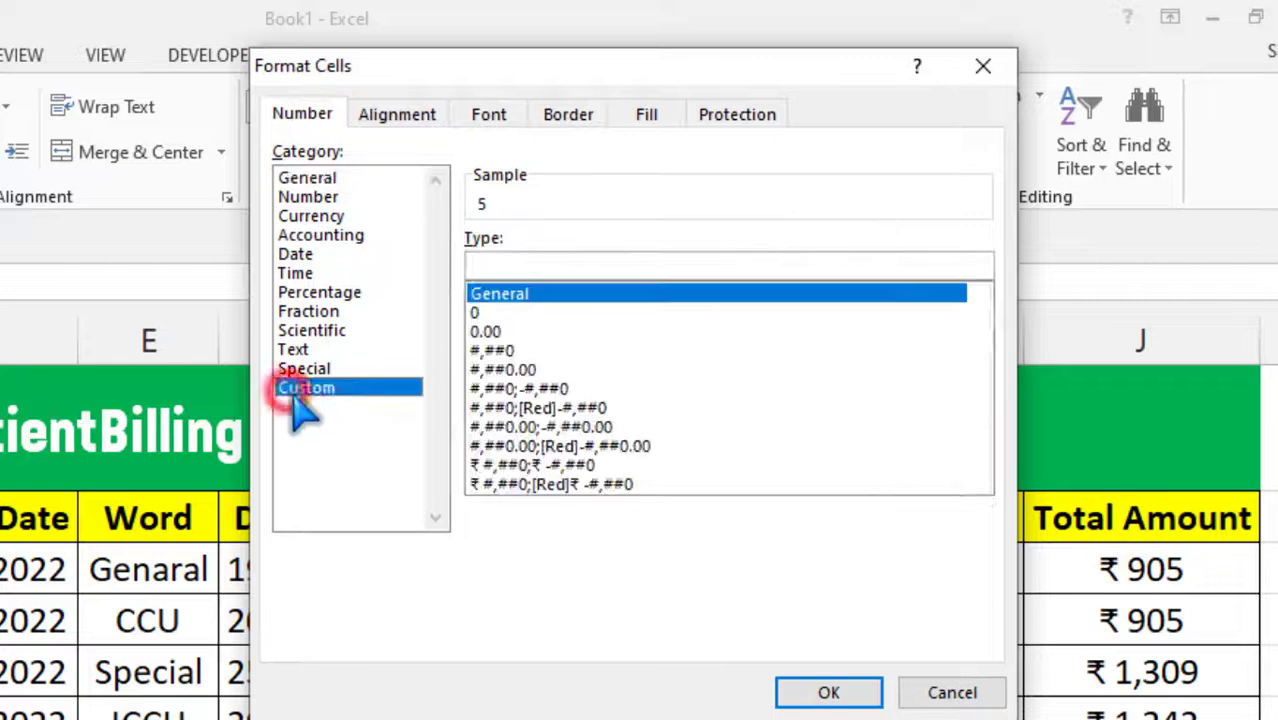
left_click(556, 252)
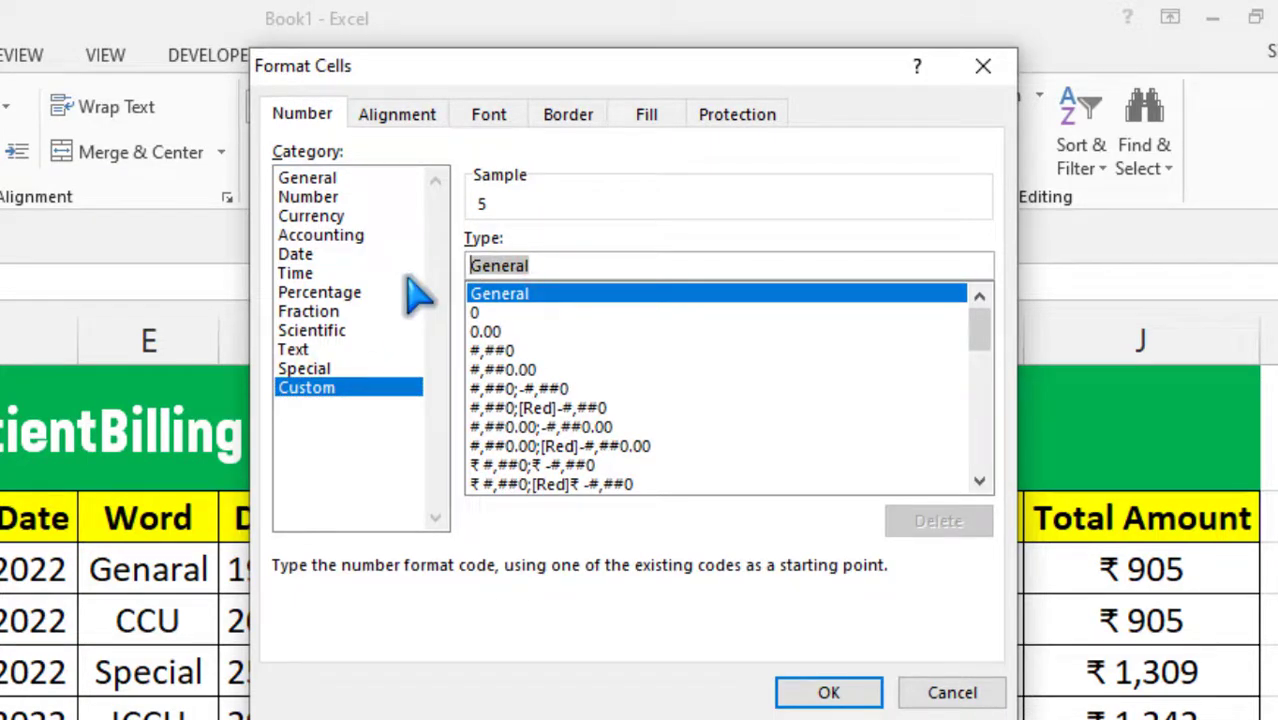
type("#\"Days")
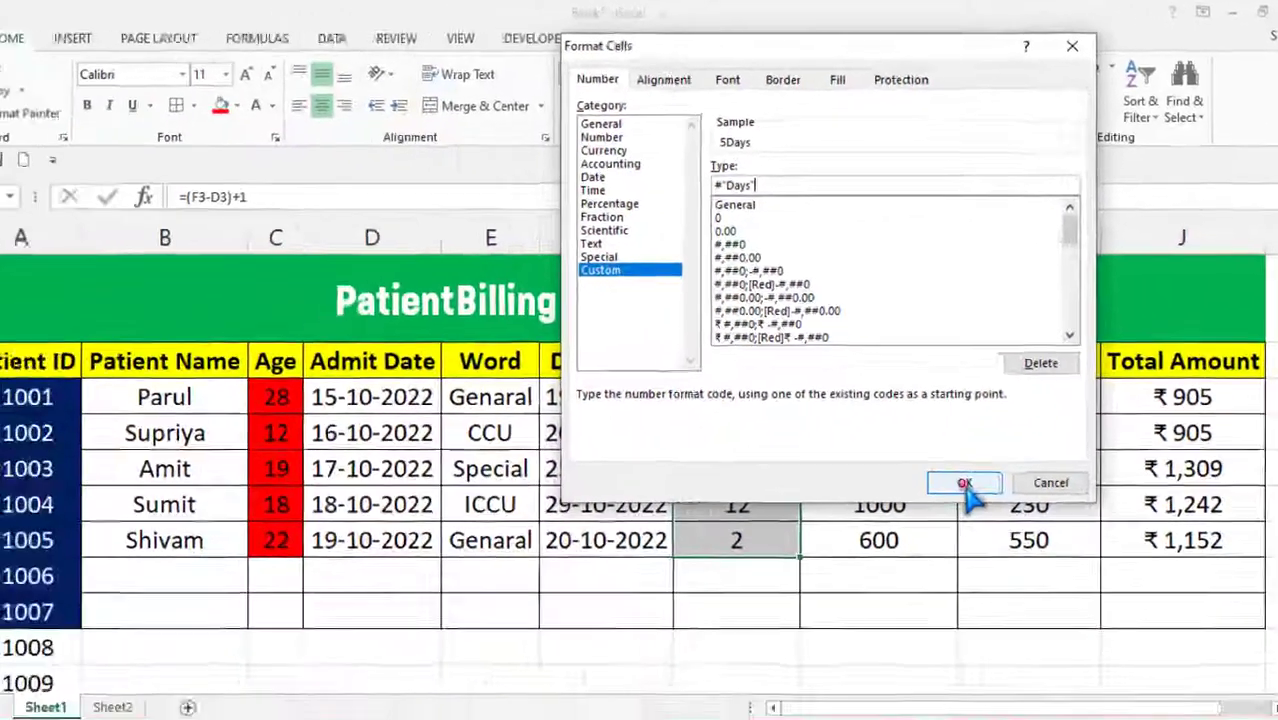
left_click(828, 692)
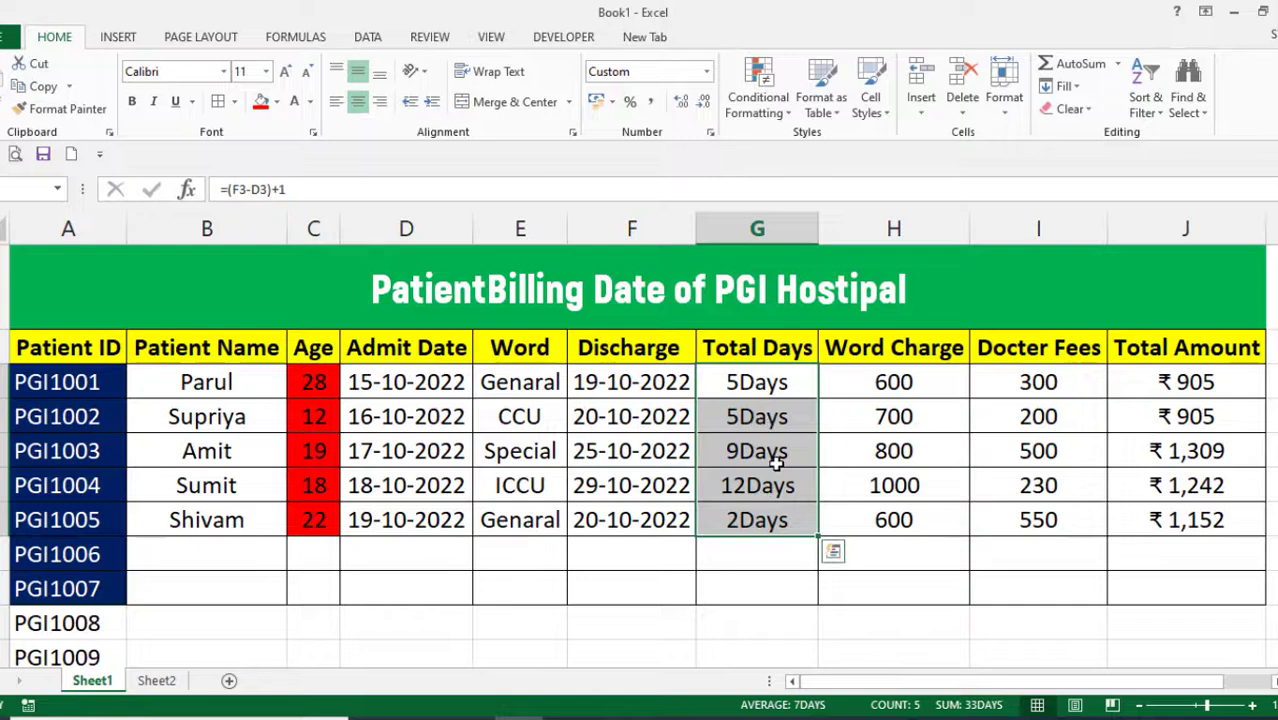
left_click(752, 525)
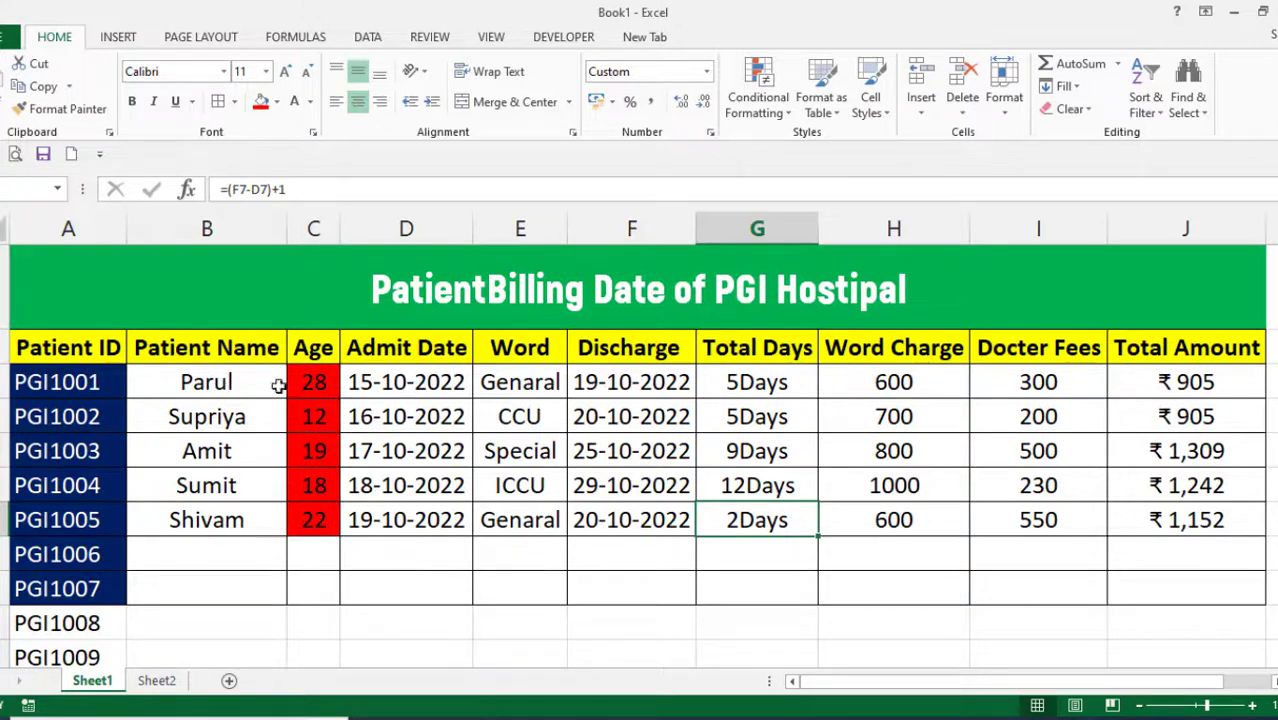
Step: Insert the missing space in the sheet title so it reads "Patient Billing Date of PGI Hostipal"
double_click(490, 288)
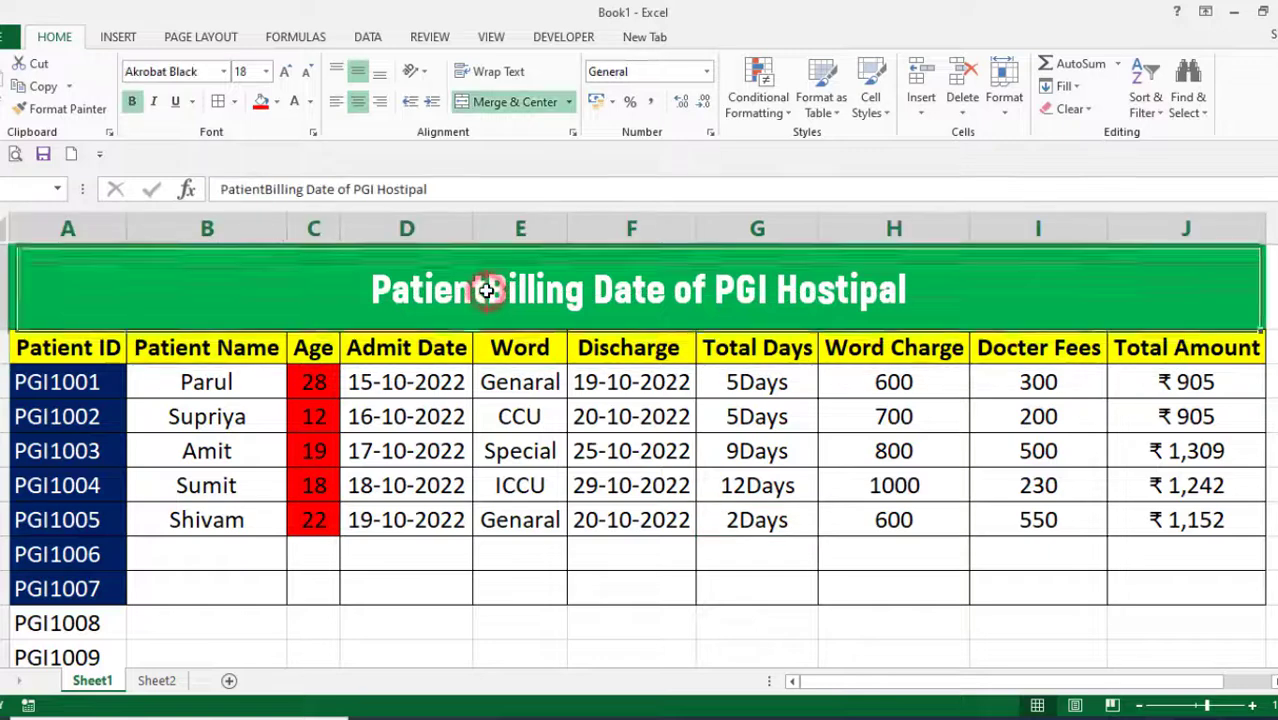
left_click(775, 522)
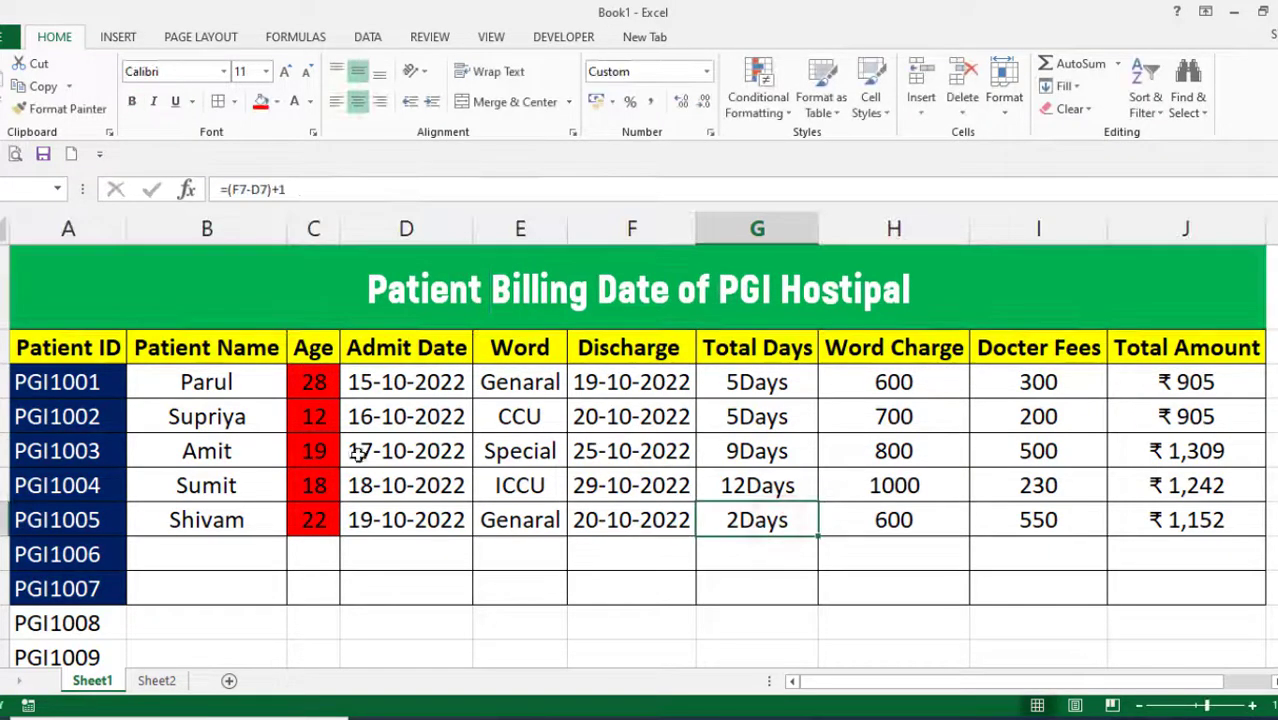